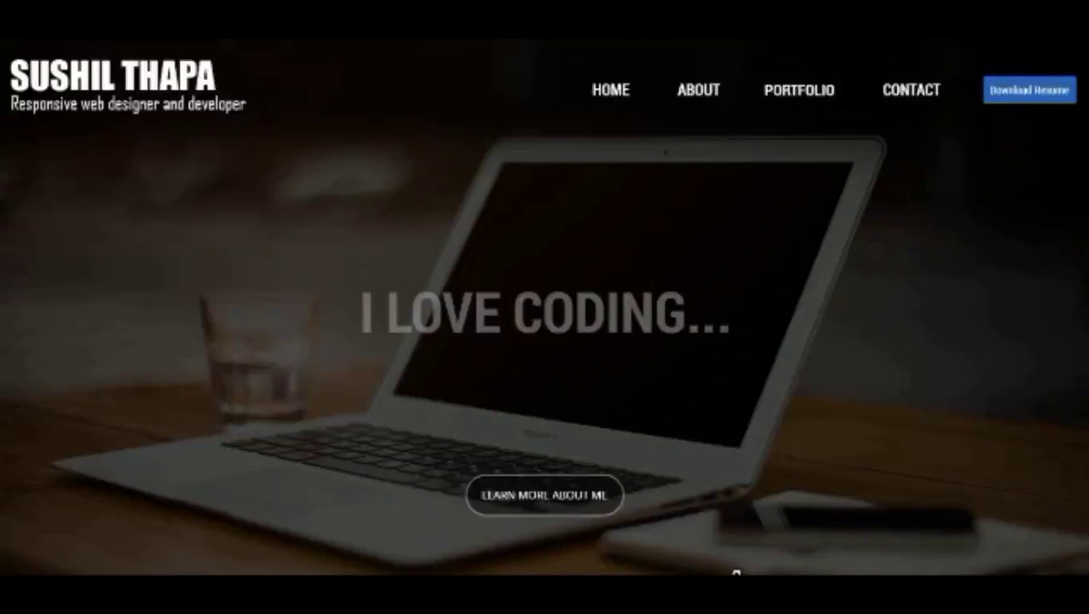
Scroll through the finished portfolio mockup from the hero banner down to the Contact form
scroll(737, 572, down, 1)
scroll(737, 573, down, 2)
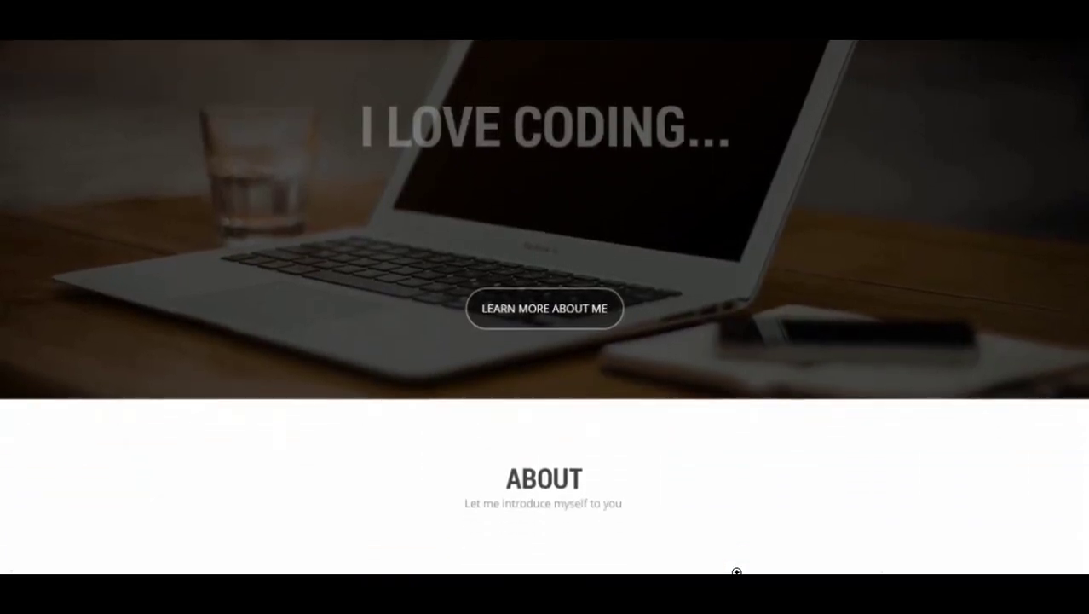
scroll(736, 573, down, 2)
scroll(736, 571, down, 2)
scroll(736, 571, down, 2)
scroll(736, 570, down, 2)
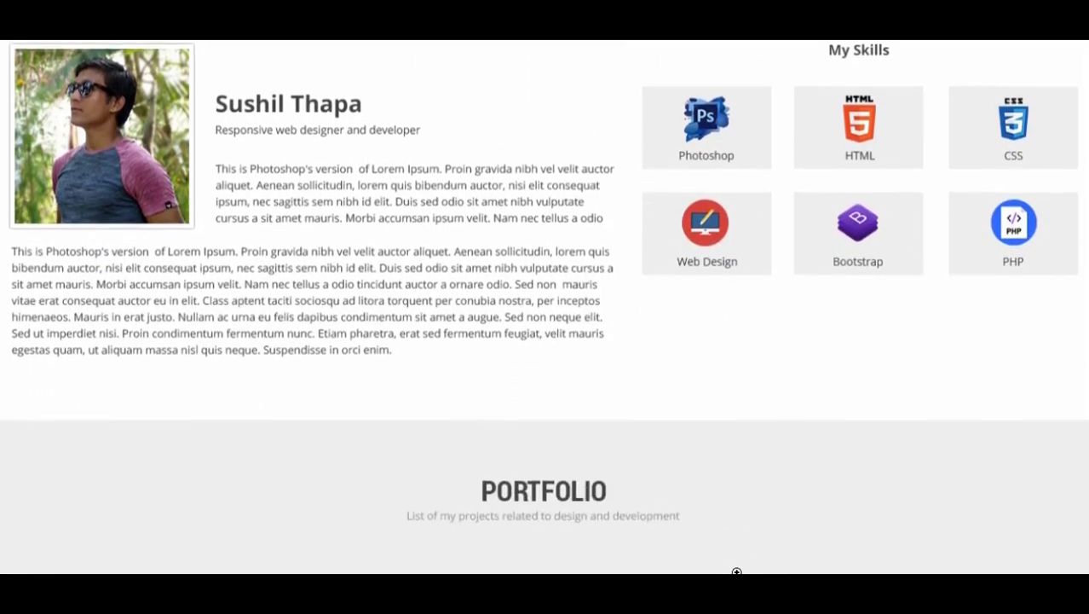
scroll(736, 571, down, 2)
scroll(736, 571, down, 2)
scroll(736, 571, down, 2)
scroll(737, 571, down, 2)
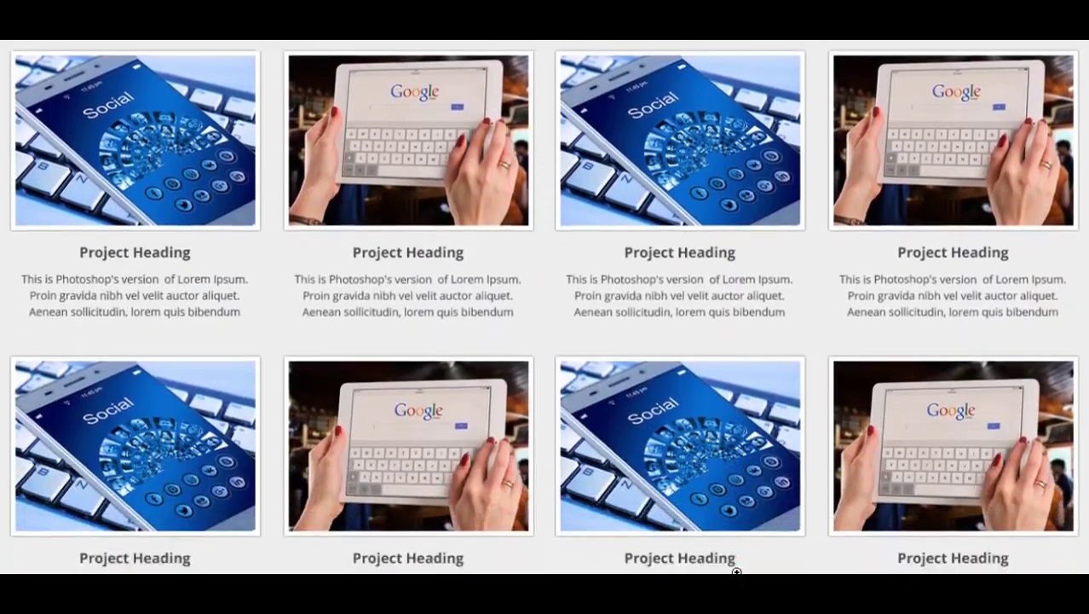
scroll(736, 571, down, 2)
scroll(736, 571, down, 2)
scroll(736, 571, down, 2)
scroll(736, 571, down, 2)
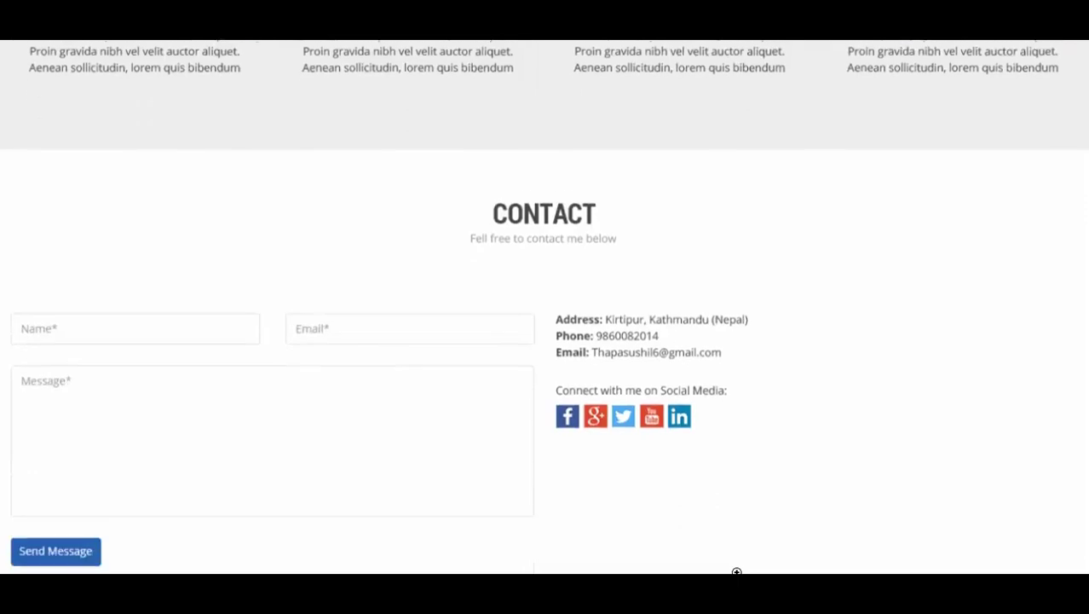
scroll(737, 571, down, 2)
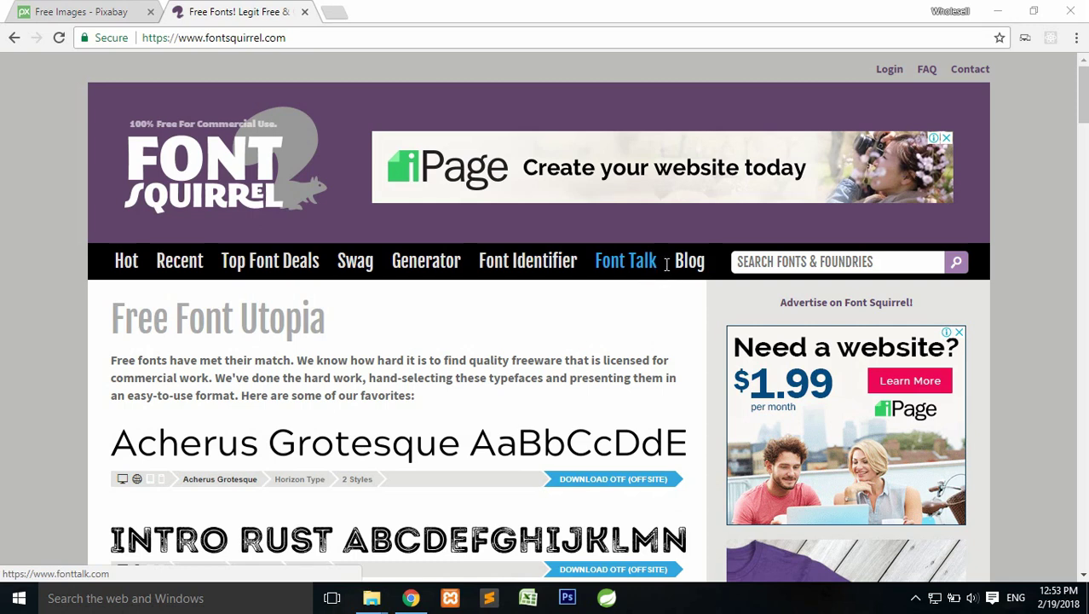
Download the Open Sans TTF package from Font Squirrel
click(316, 37)
click(326, 37)
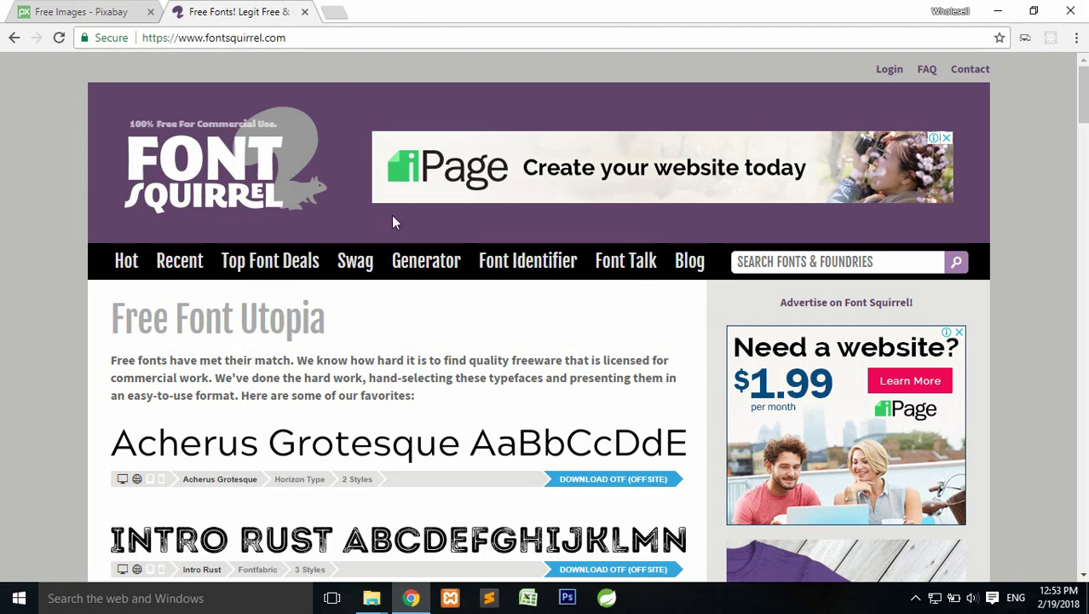
scroll(393, 222, down, 2)
scroll(401, 218, down, 1)
scroll(407, 215, down, 1)
scroll(408, 213, down, 1)
scroll(409, 209, down, 2)
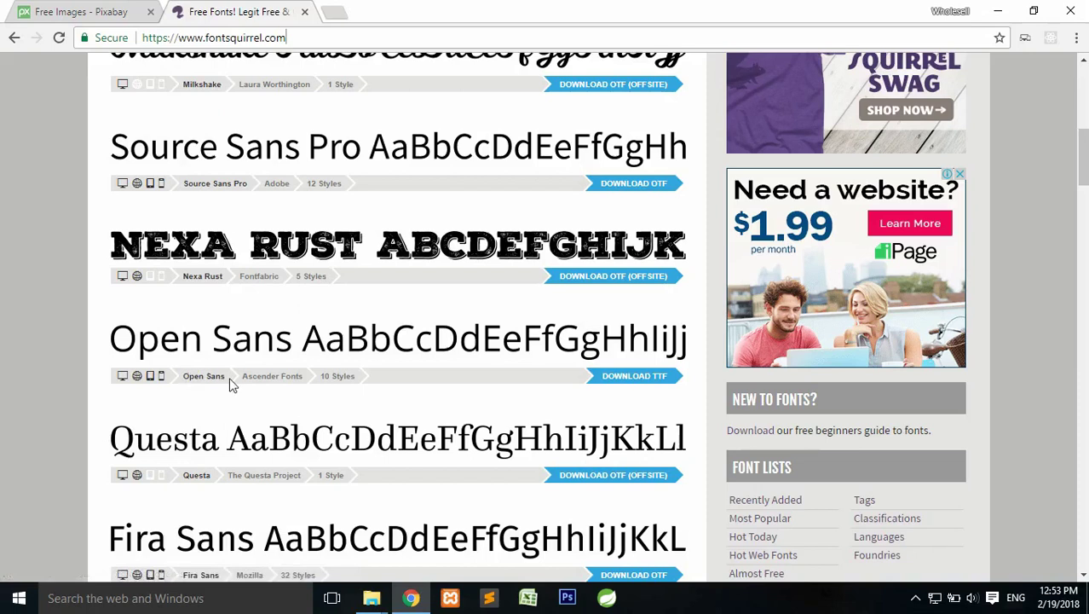
click(640, 379)
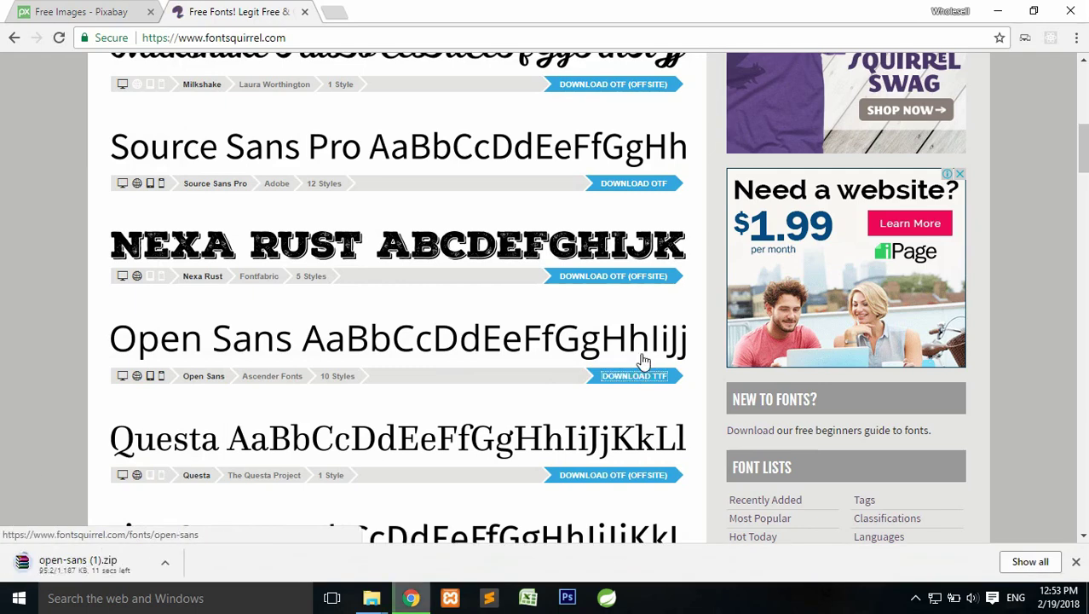
Search Font Squirrel for 'roboto'
scroll(644, 367, up, 1)
scroll(643, 362, up, 2)
scroll(643, 362, up, 3)
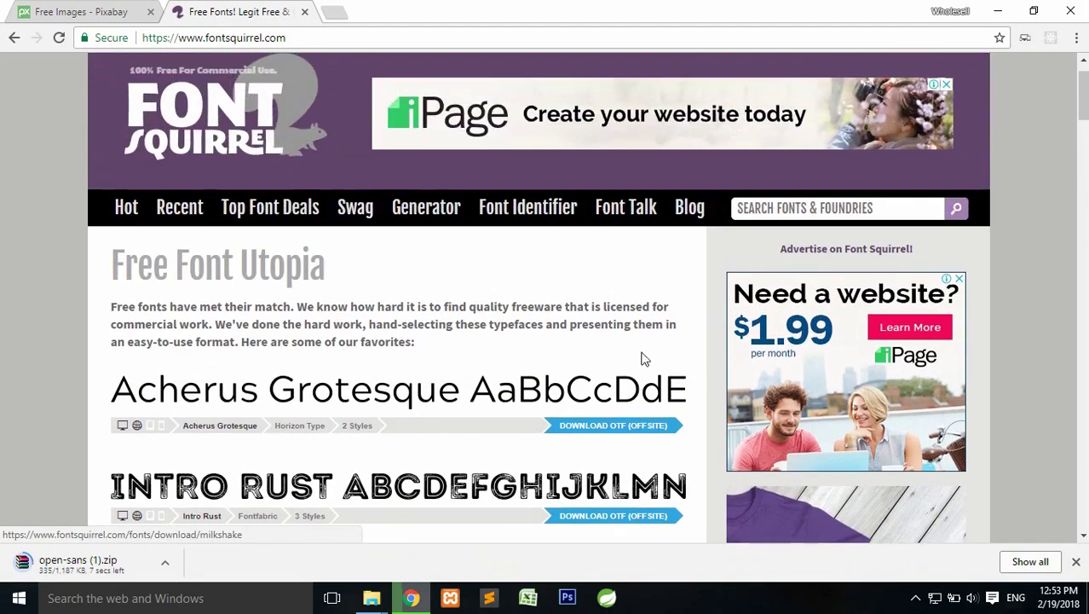
scroll(643, 358, up, 1)
scroll(645, 356, down, 3)
scroll(767, 306, up, 4)
click(787, 264)
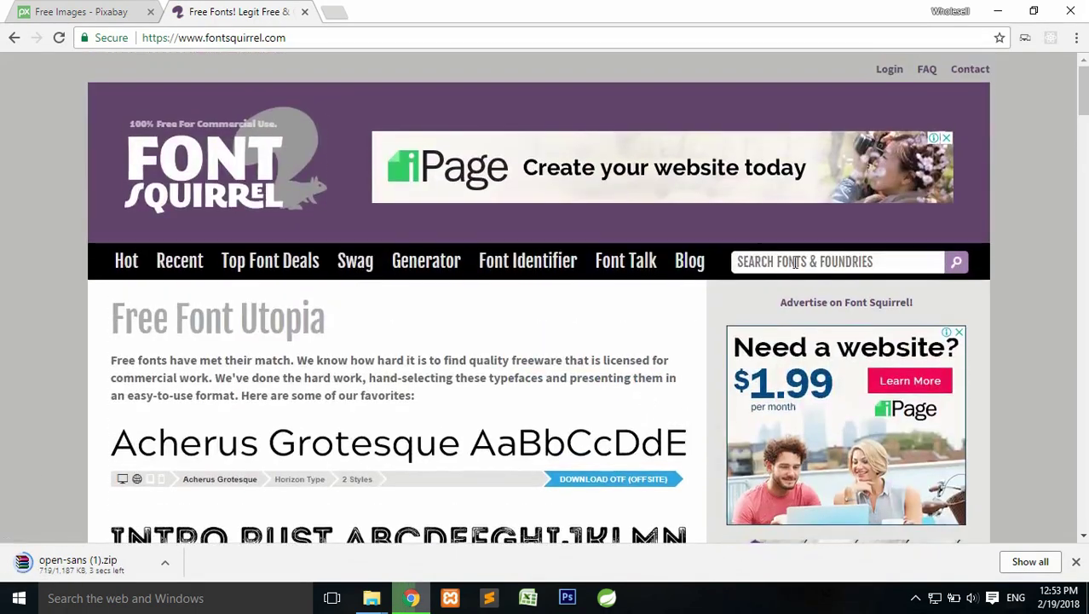
text(roboto)
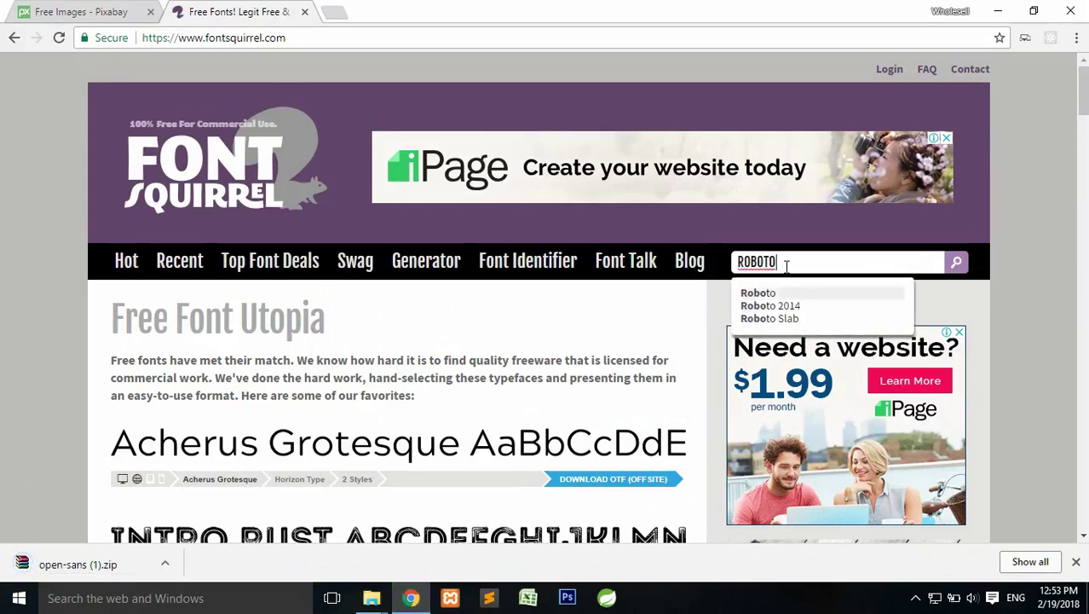
key(Return)
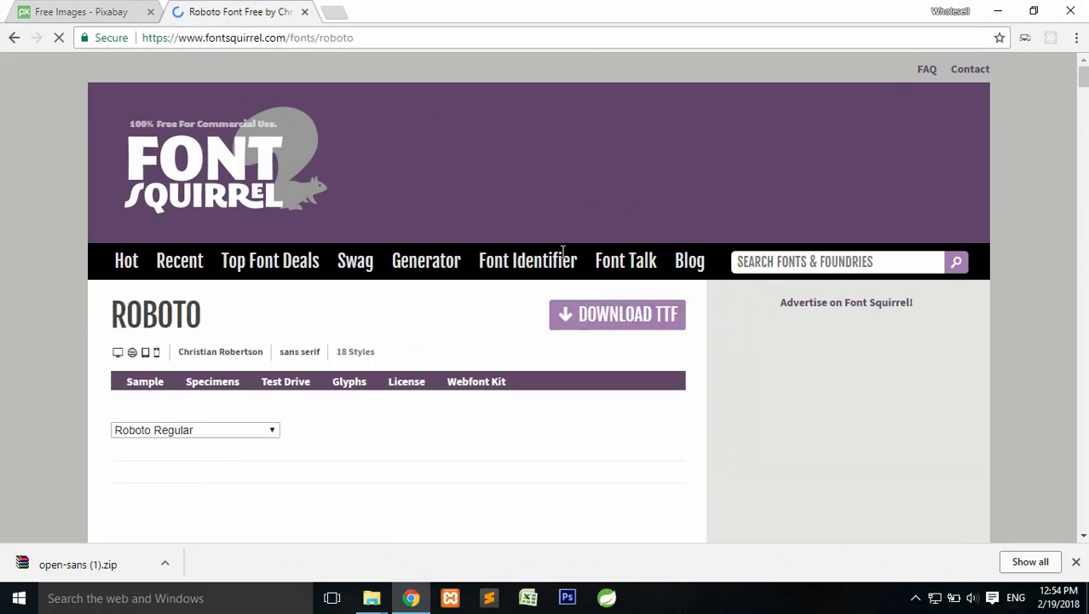
Download the Roboto TTF package and dismiss the downloads list
scroll(556, 253, down, 2)
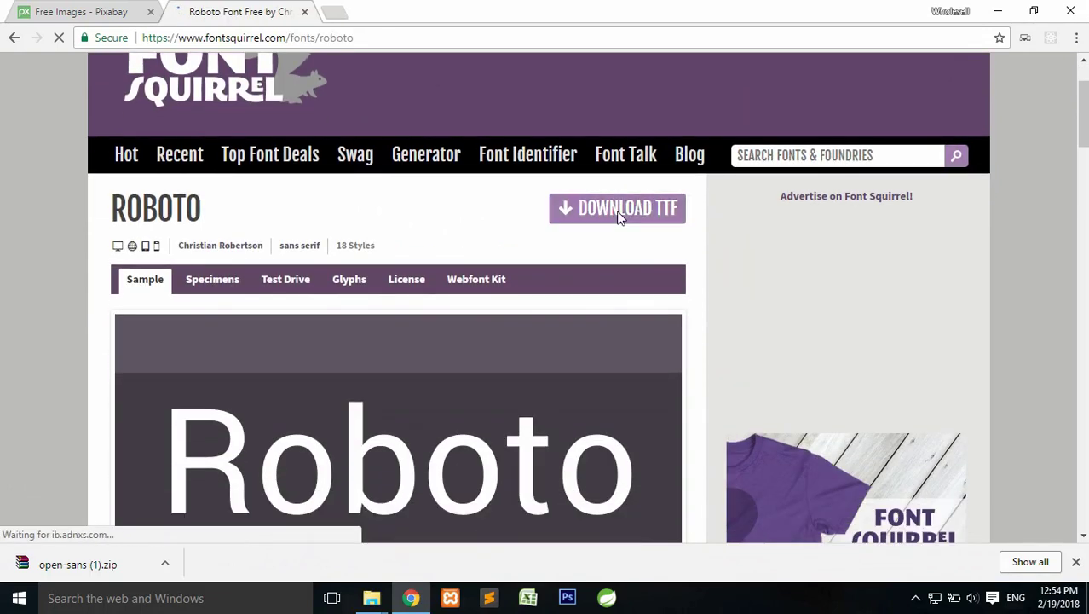
click(618, 219)
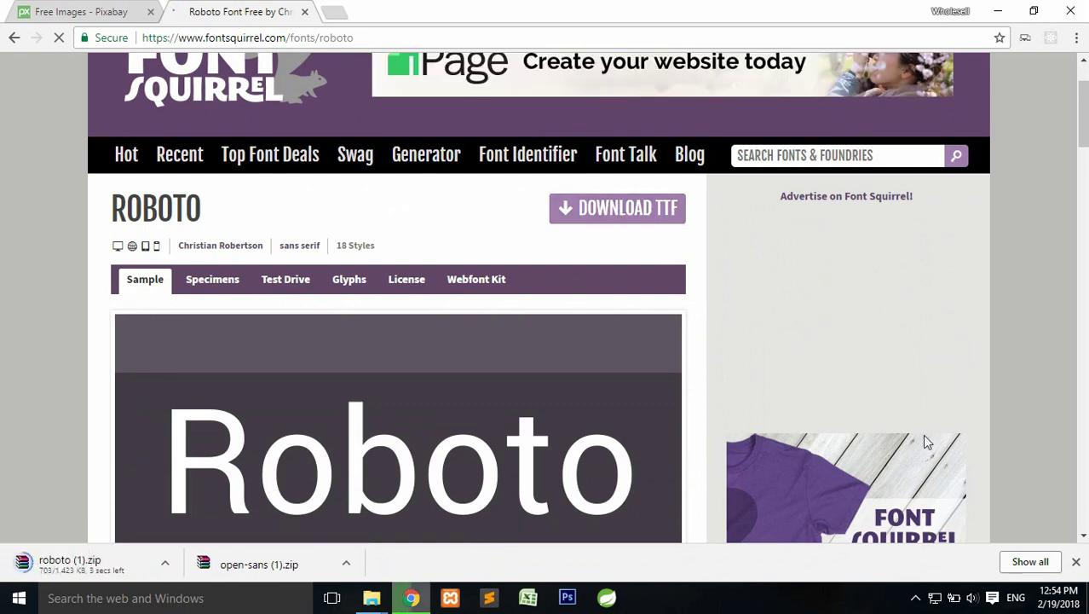
click(1075, 563)
scroll(997, 479, up, 2)
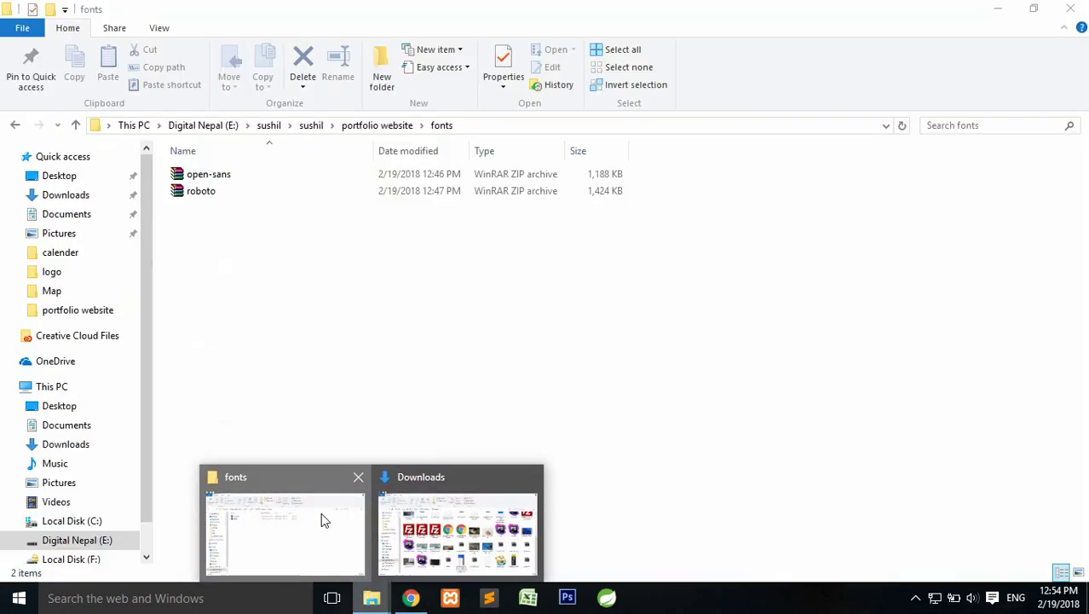
Extract the open-sans zip into the portfolio fonts folder
mouse_move(372, 598)
click(324, 518)
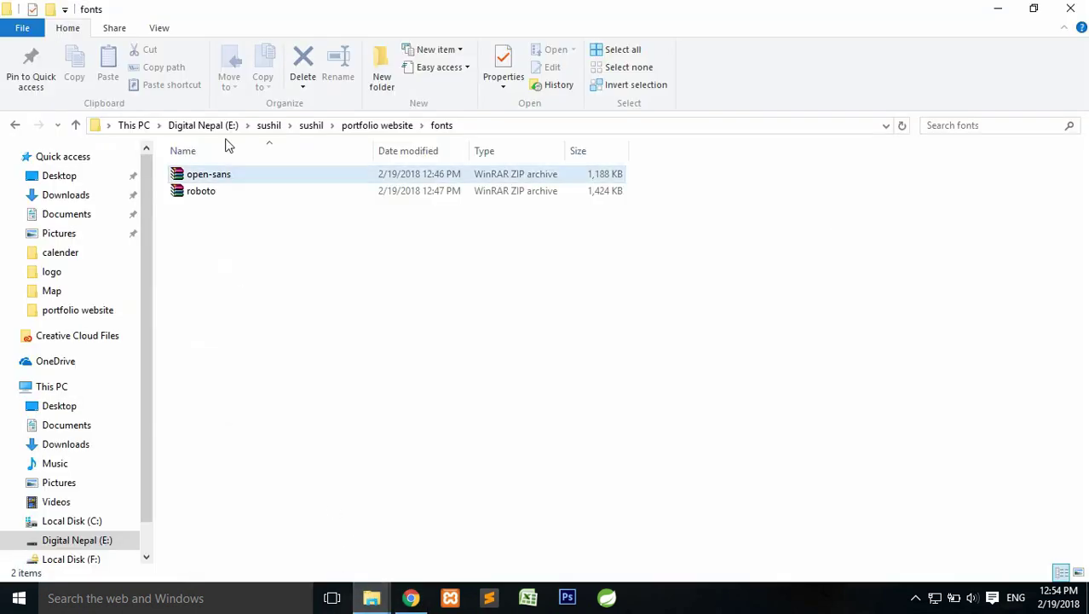
drag(242, 165, 243, 209)
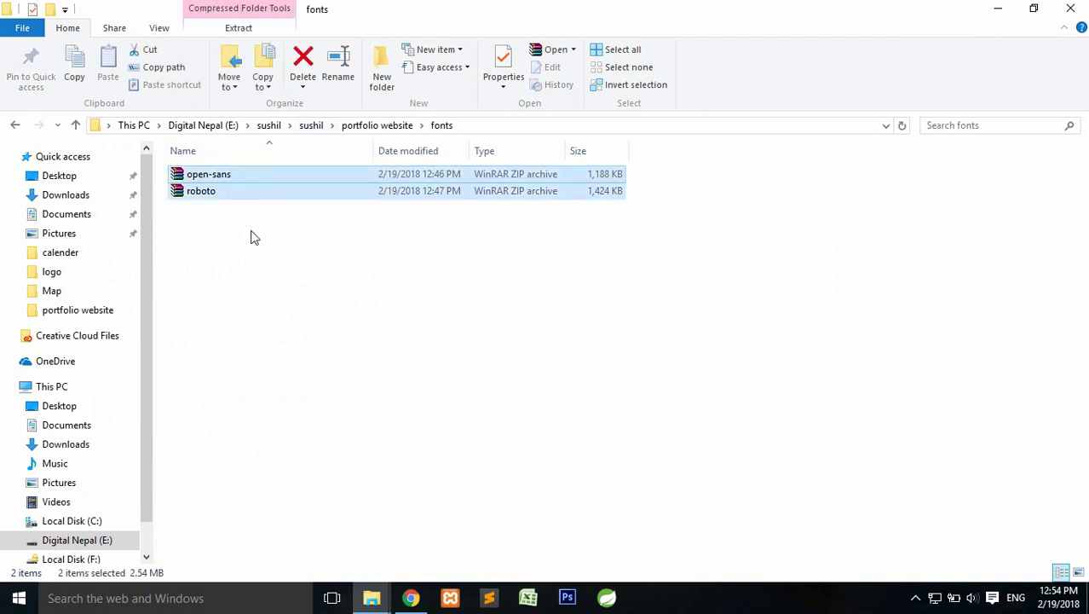
click(239, 211)
click(225, 178)
right_click(225, 176)
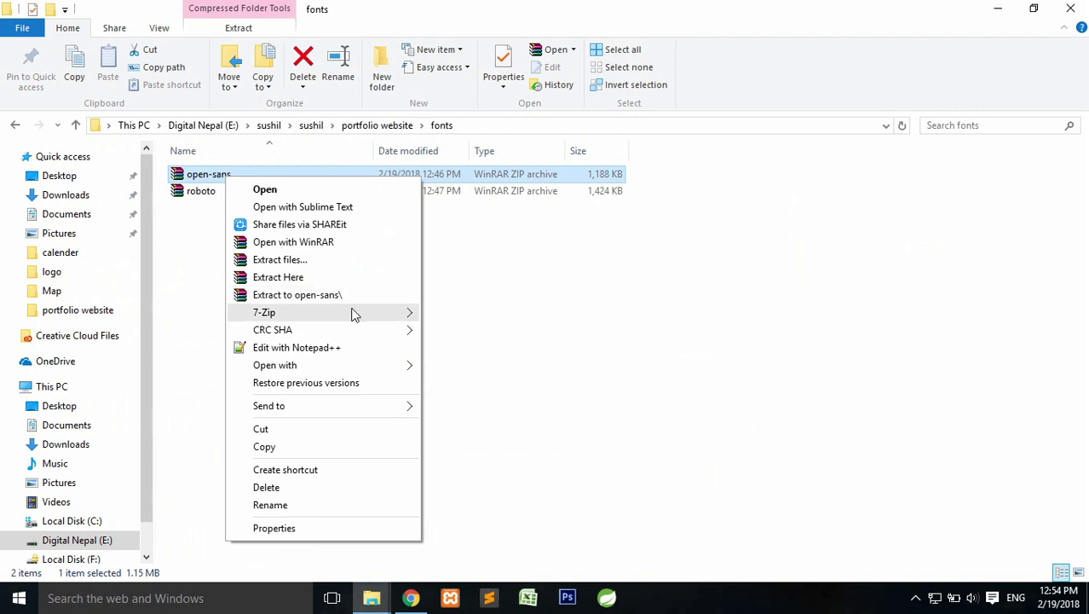
click(316, 279)
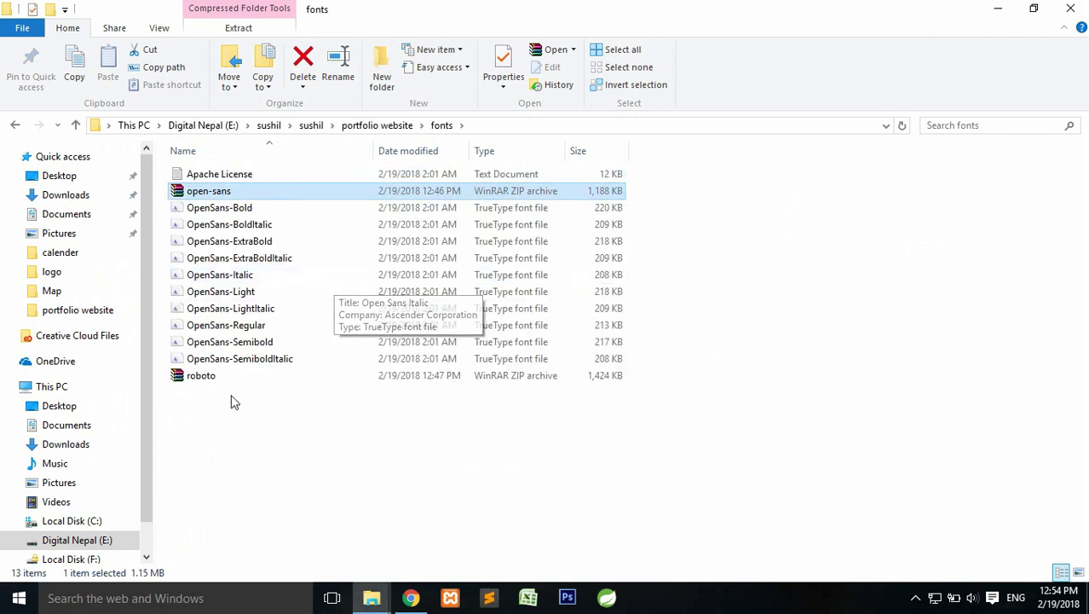
Extract the roboto zip there too, replacing the existing Apache License.txt
click(214, 379)
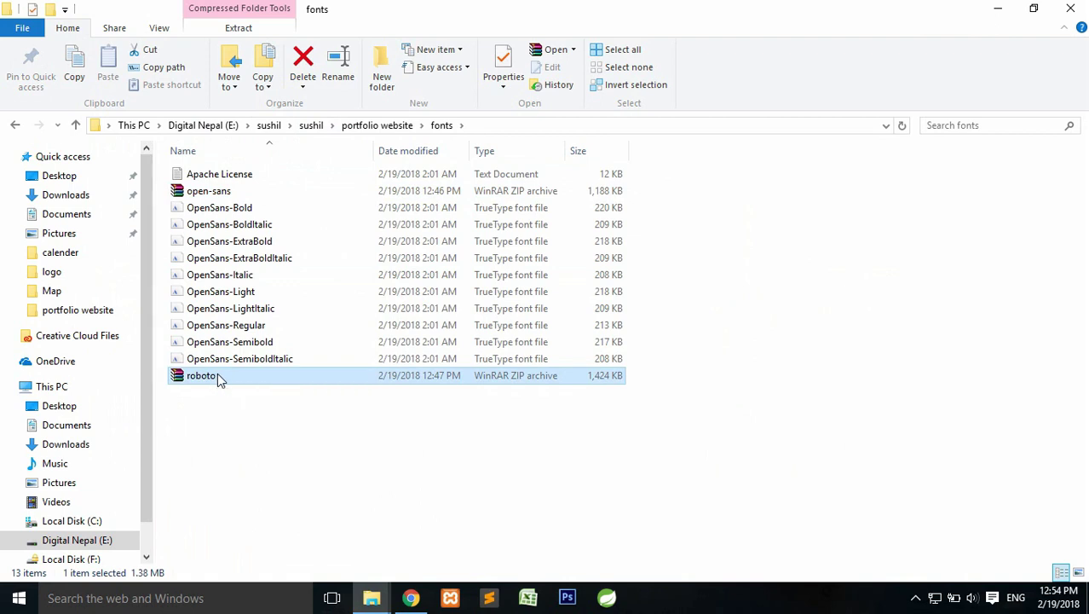
right_click(217, 379)
click(305, 111)
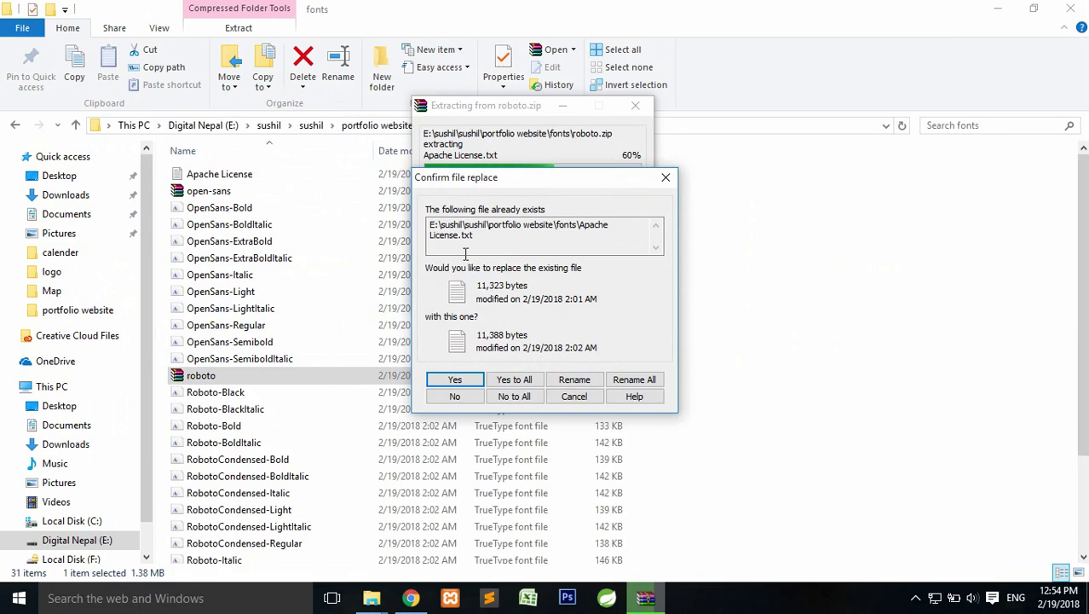
click(529, 382)
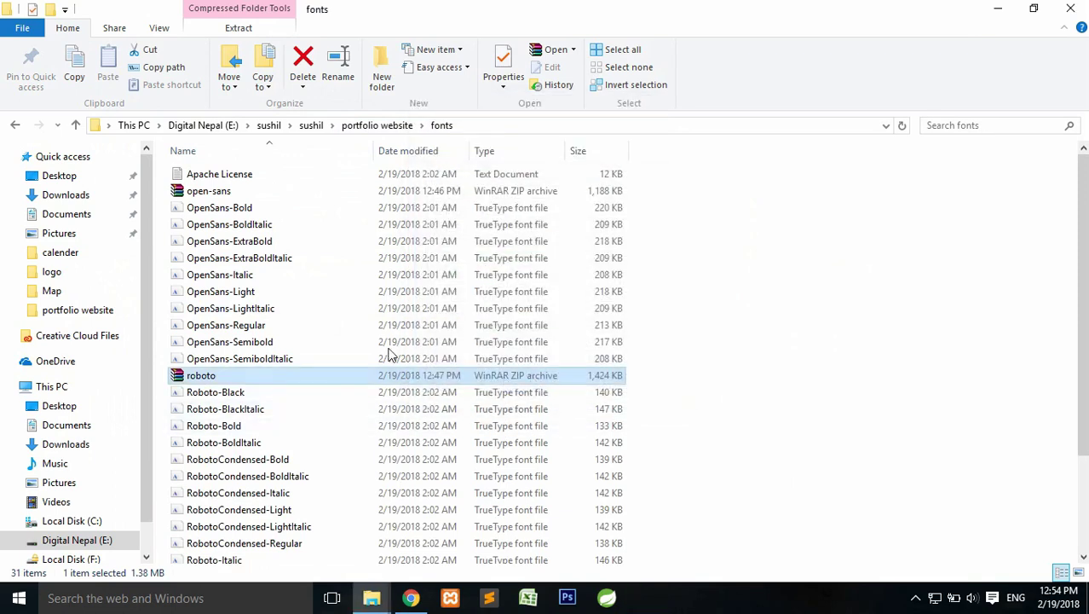
Select all Roboto font files from Roboto-Black through Roboto-ThinItalic
scroll(388, 351, down, 3)
click(224, 554)
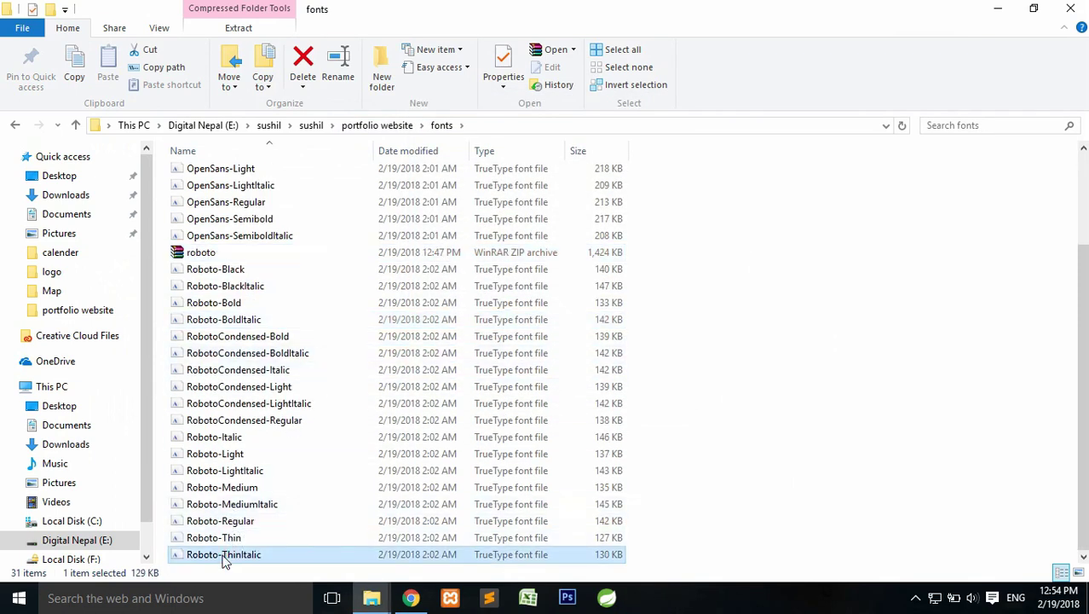
shift+click(216, 271)
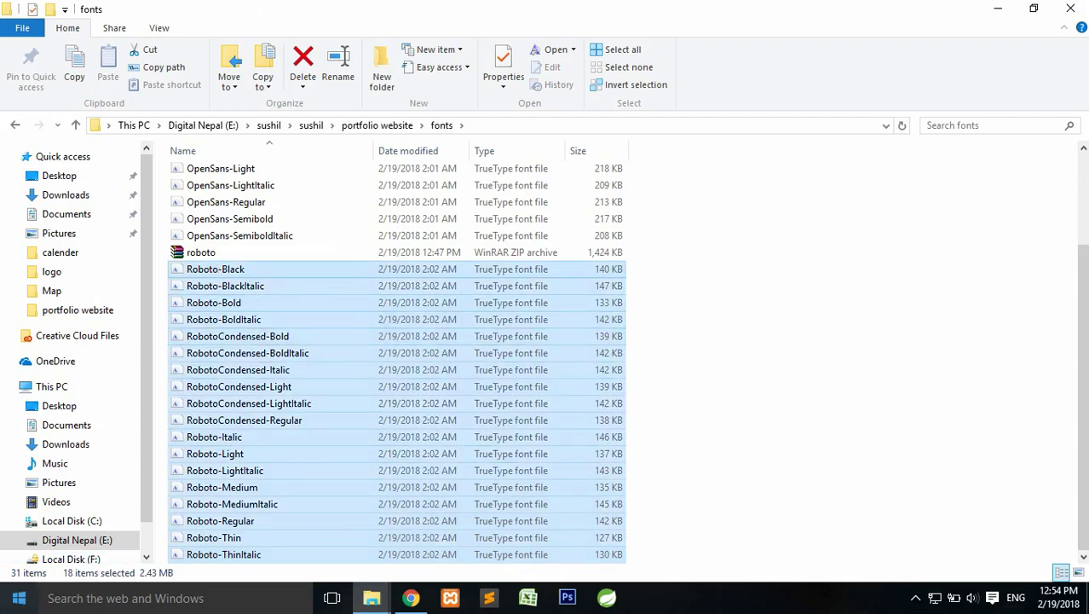
click(19, 597)
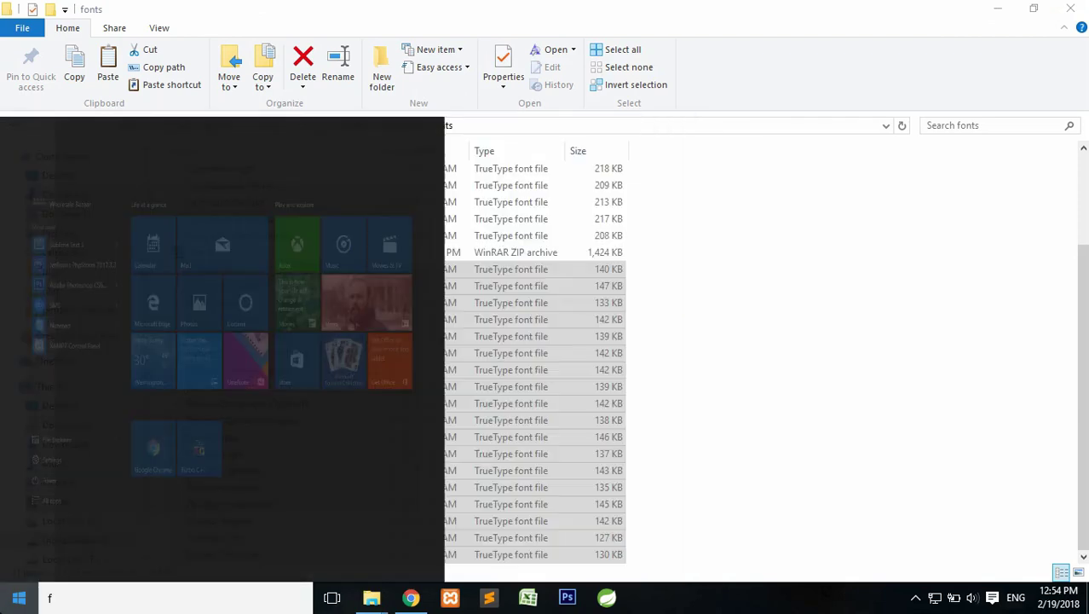
Install the selected Roboto fonts via the Fonts Control Panel, replacing the already installed versions
text(fonts)
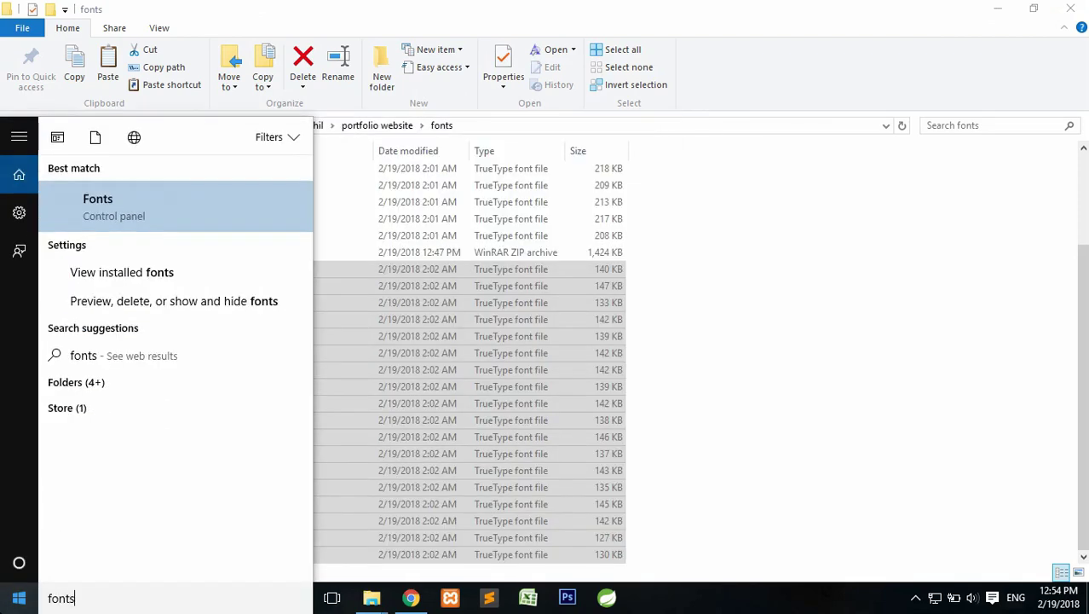
key(Return)
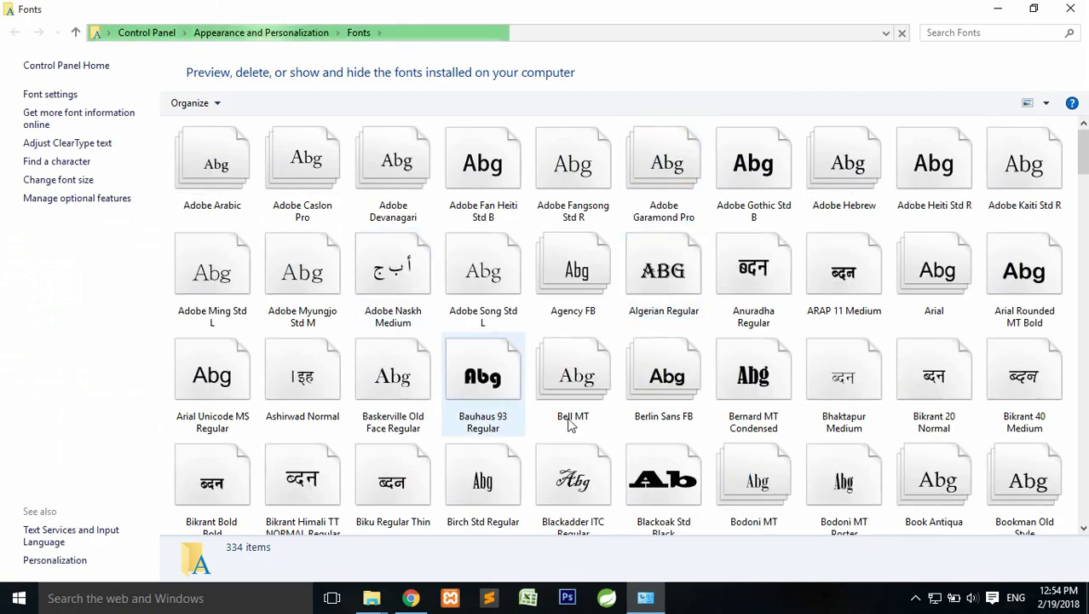
click(667, 271)
double_click(669, 270)
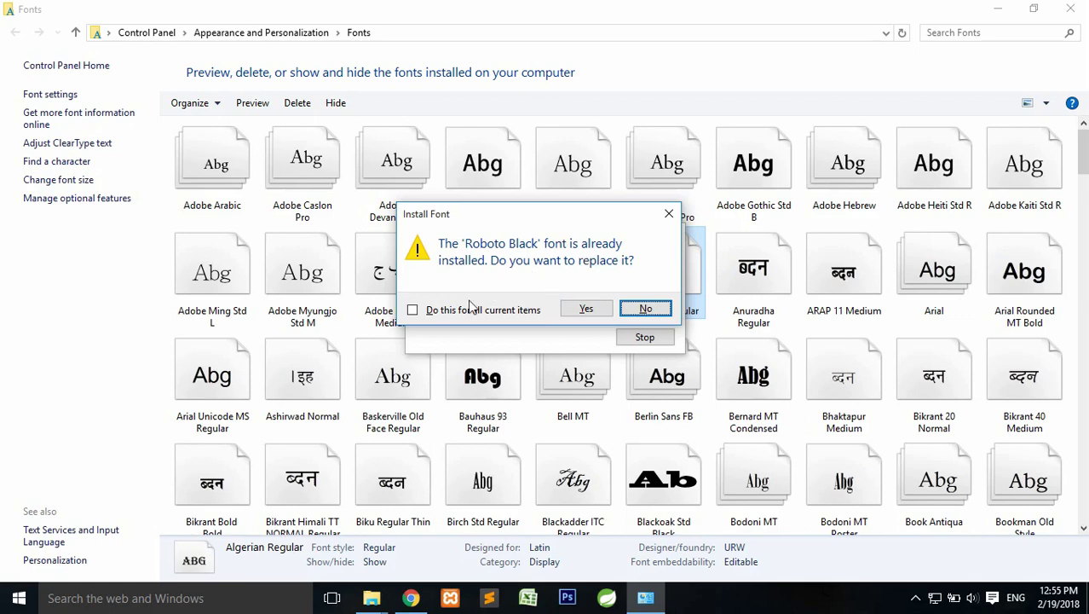
click(655, 311)
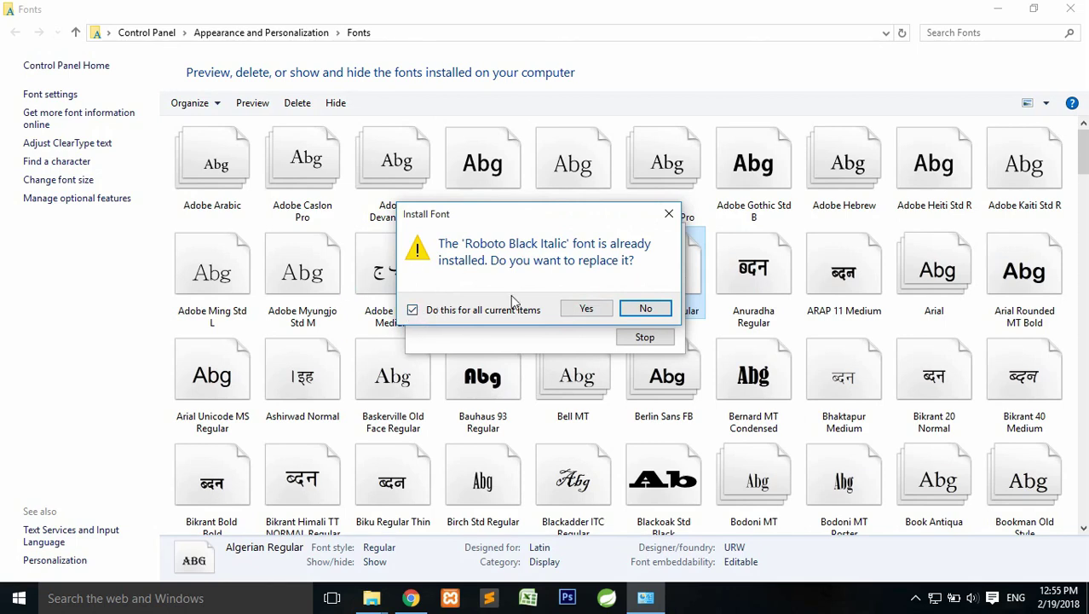
click(584, 309)
mouse_move(371, 598)
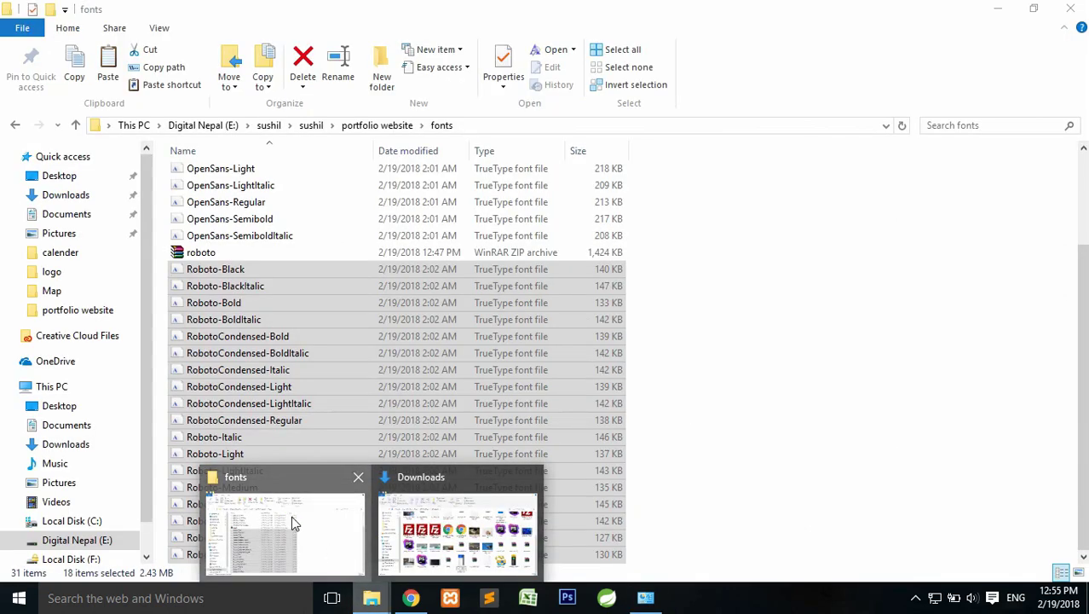
Add the ten Open Sans font files to the Fonts Control Panel
click(290, 523)
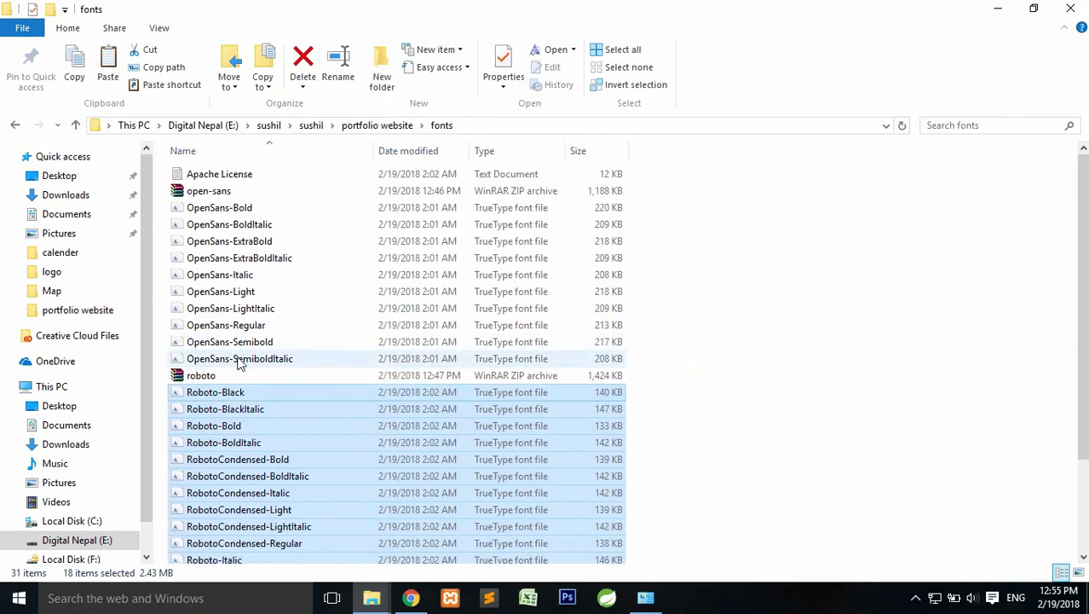
click(243, 358)
shift+click(237, 212)
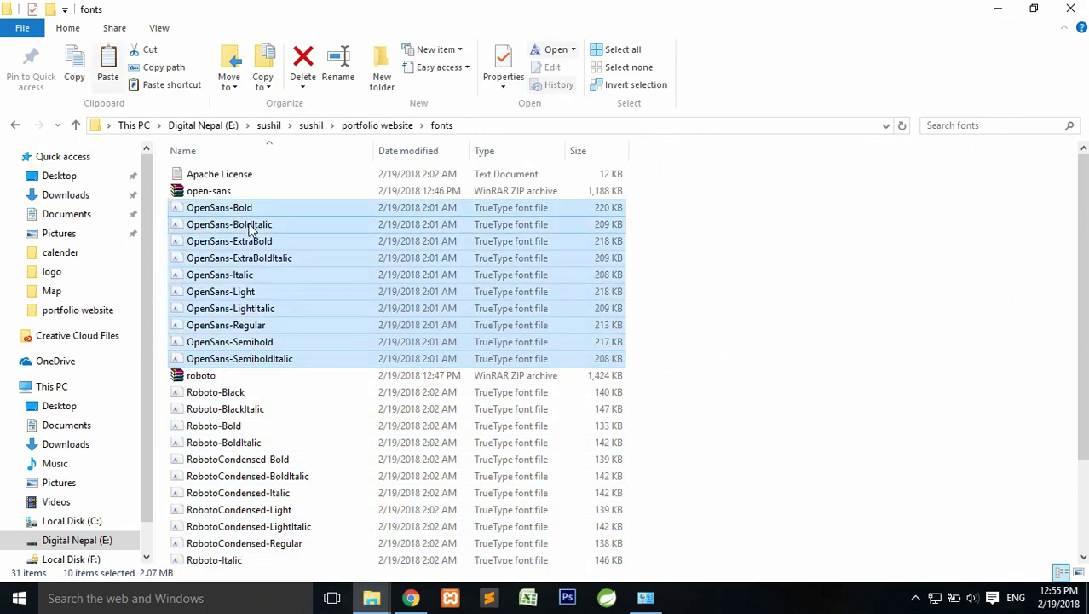
drag(250, 228, 5, 601)
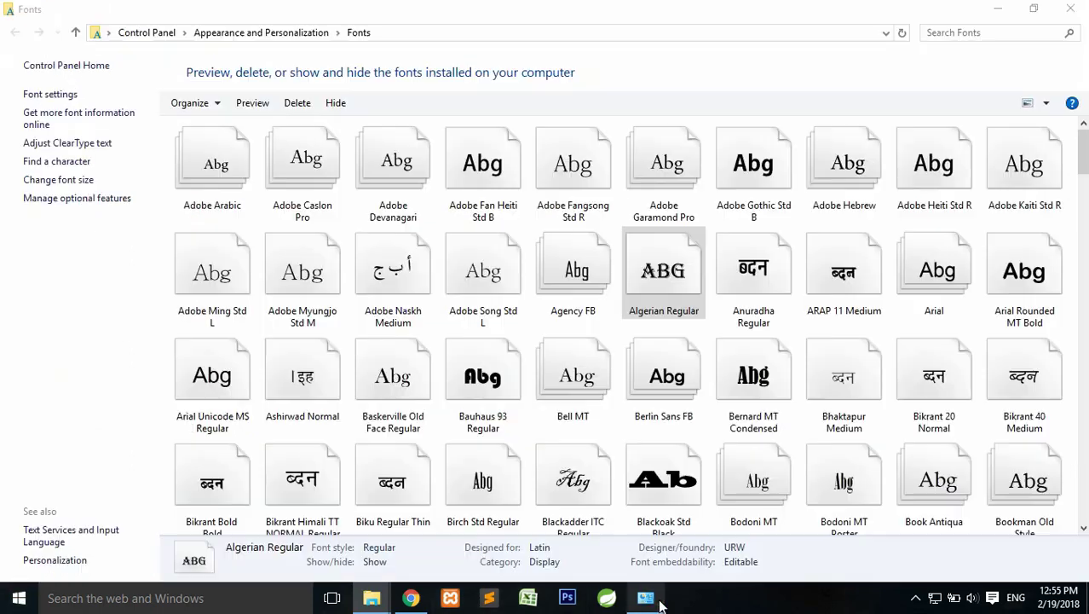
drag(5, 601, 518, 418)
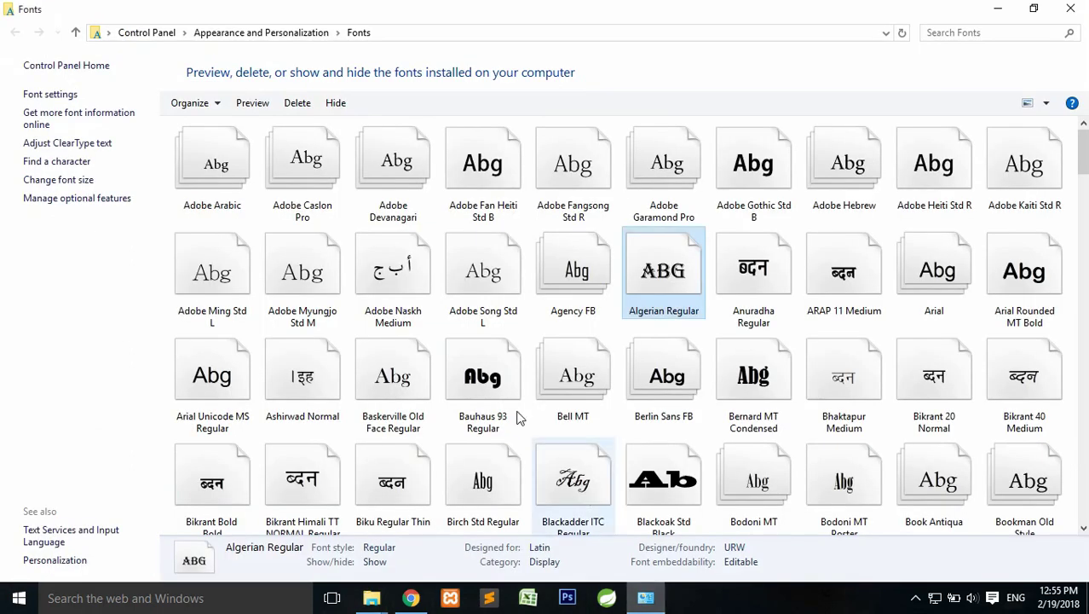
click(383, 167)
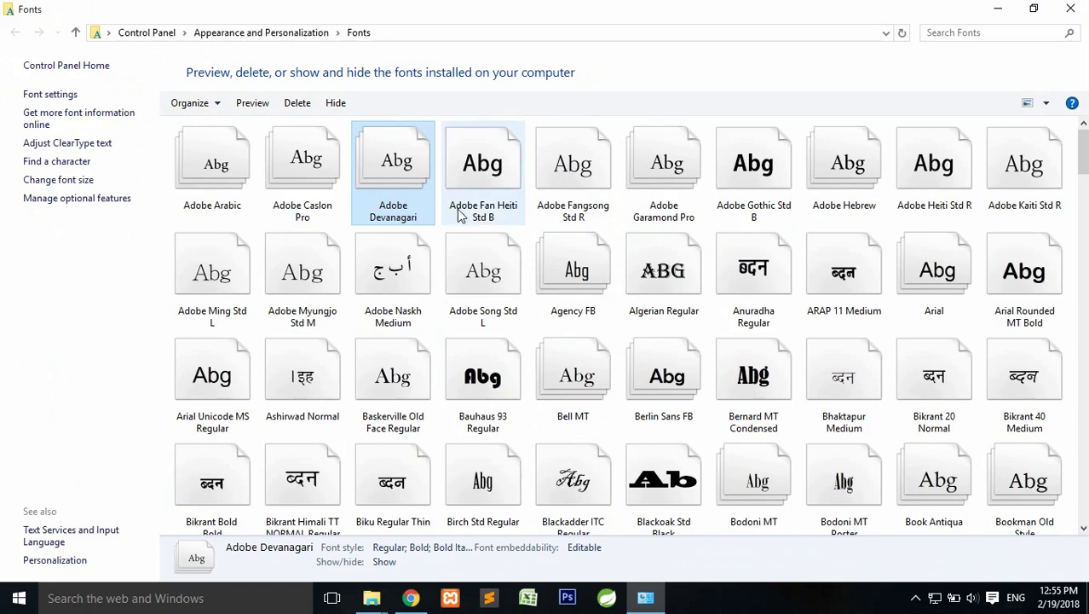
key(ctrl+v)
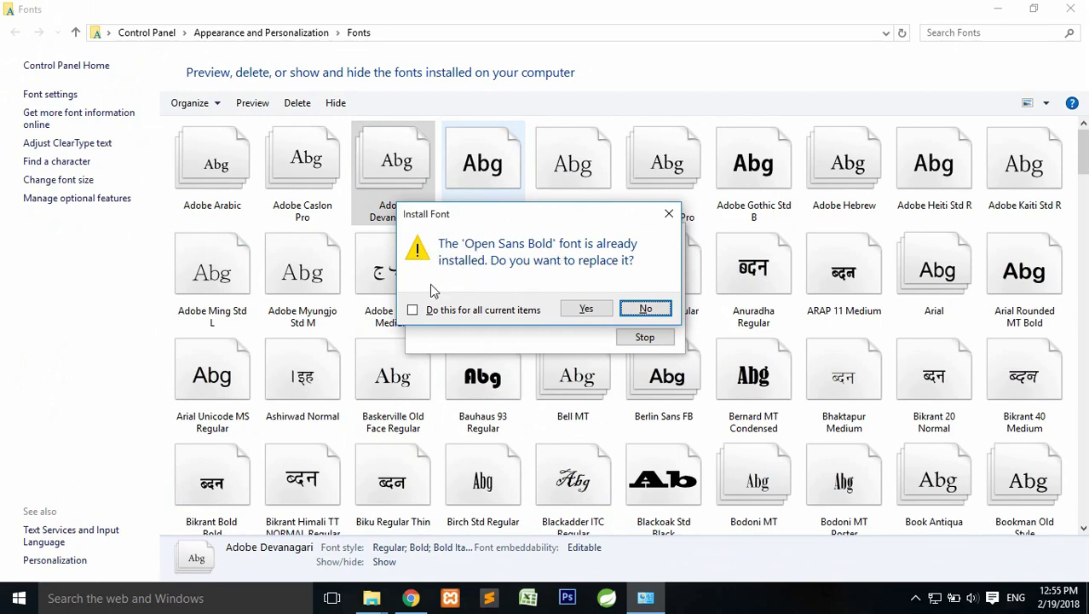
Keep already installed fonts for all duplicates, then close Fonts and launch Photoshop
click(413, 311)
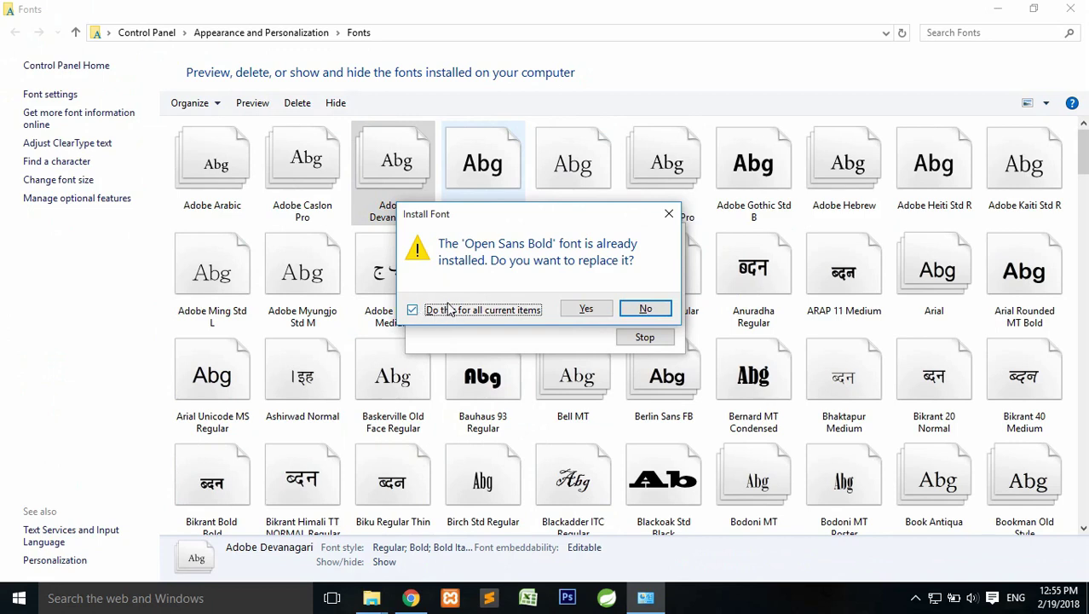
click(669, 313)
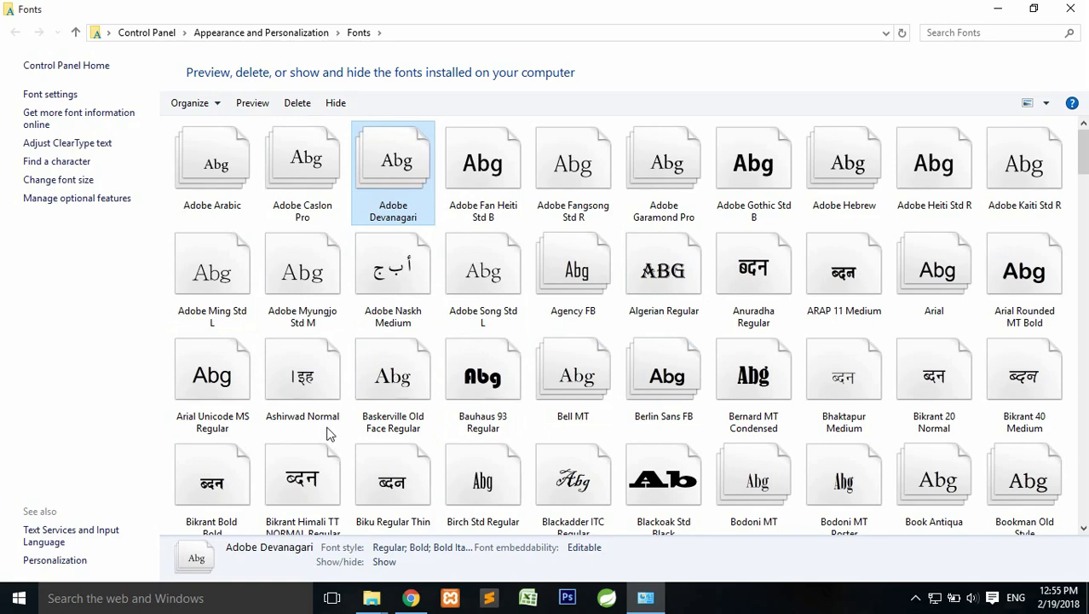
key(alt+F4)
click(567, 597)
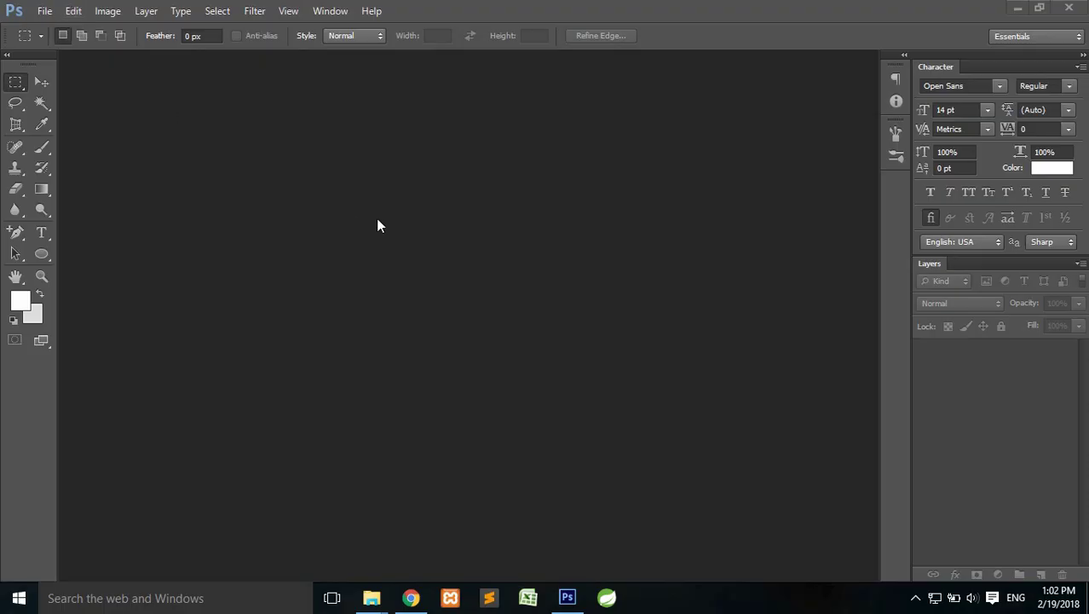
Create a white RGB 1400×4000 px, 72 ppi document named 'personal portfolio template'
click(47, 12)
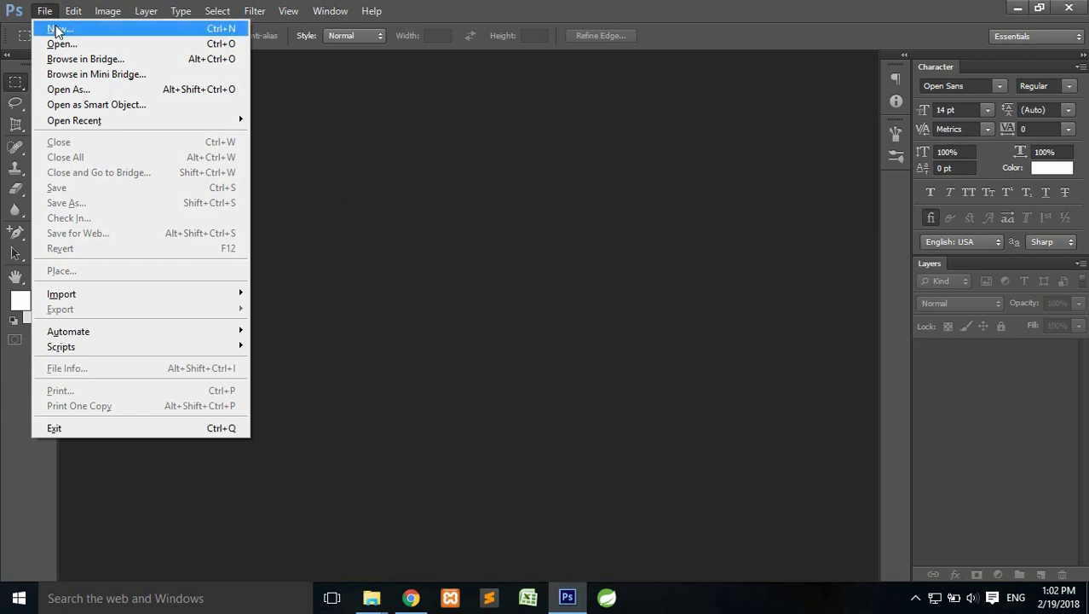
click(58, 30)
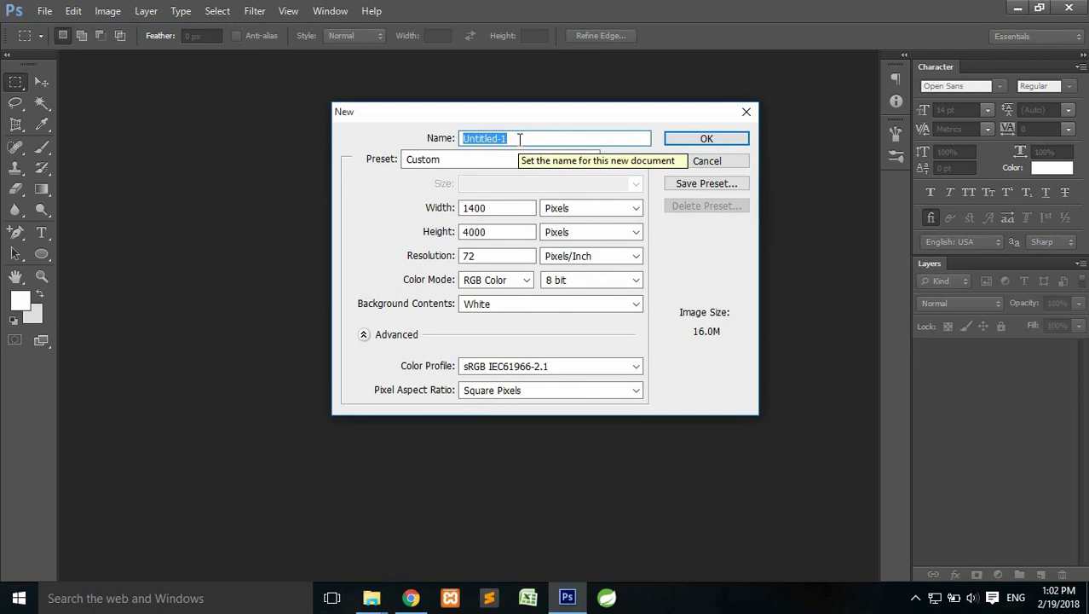
text(personal portfolio template)
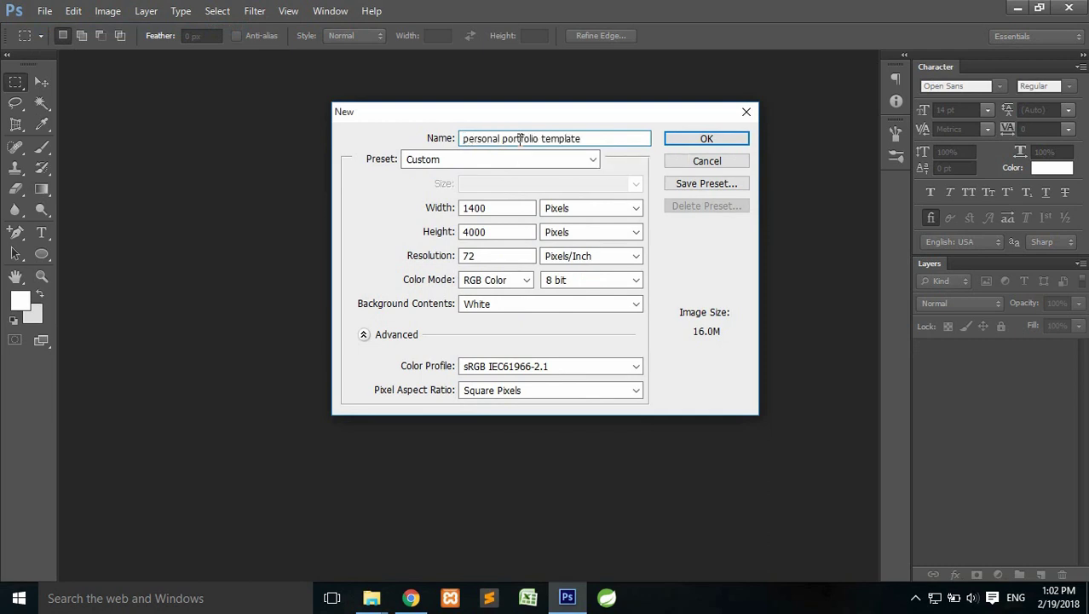
click(493, 208)
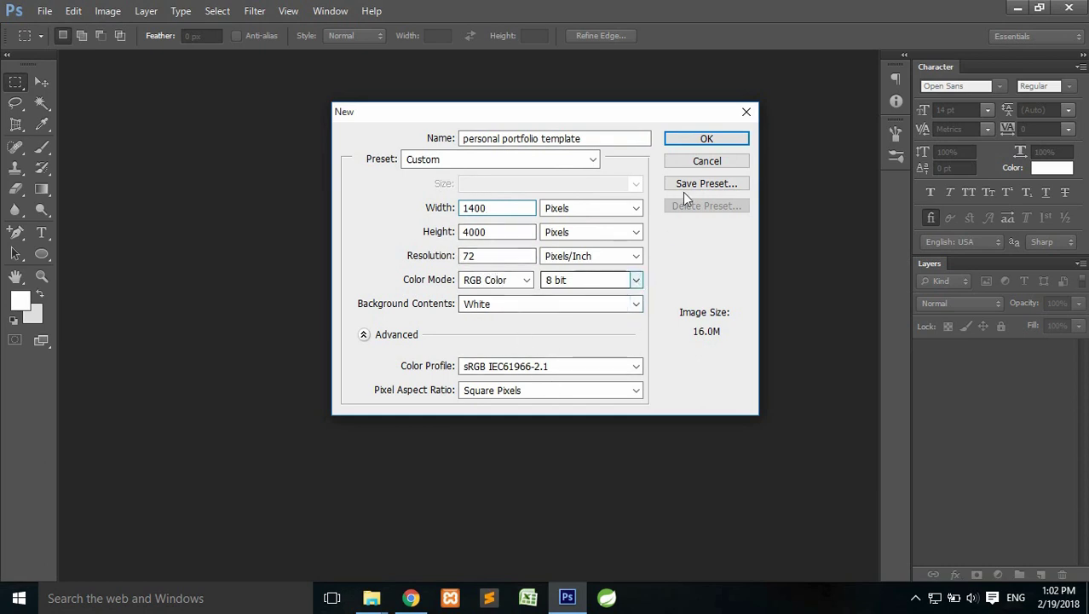
click(697, 139)
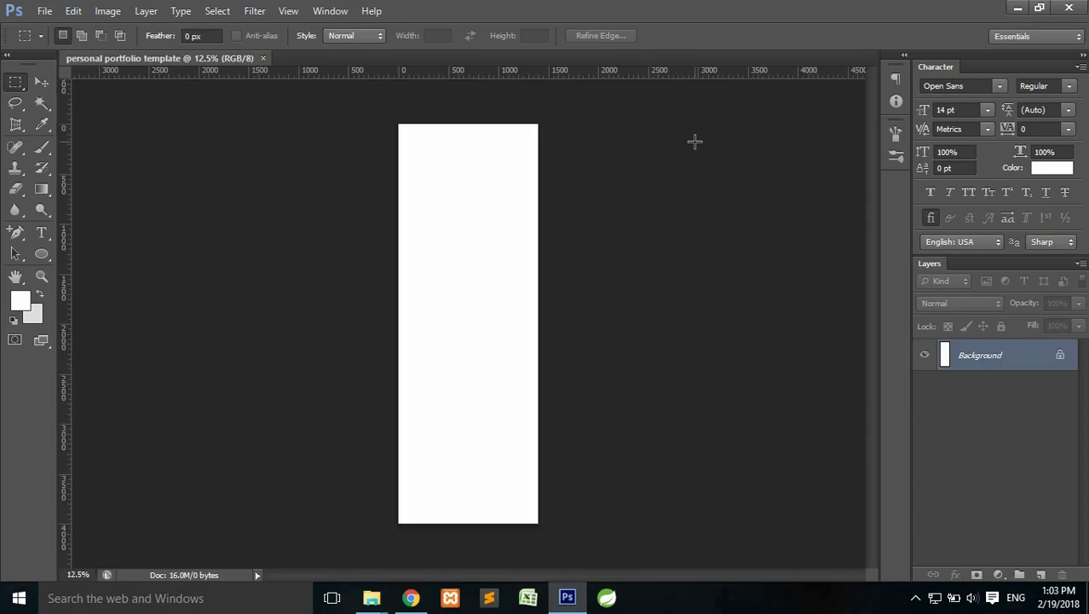
Zoom to 100%, then out to 66.7%, and scroll to the top of the canvas
key(ctrl+1)
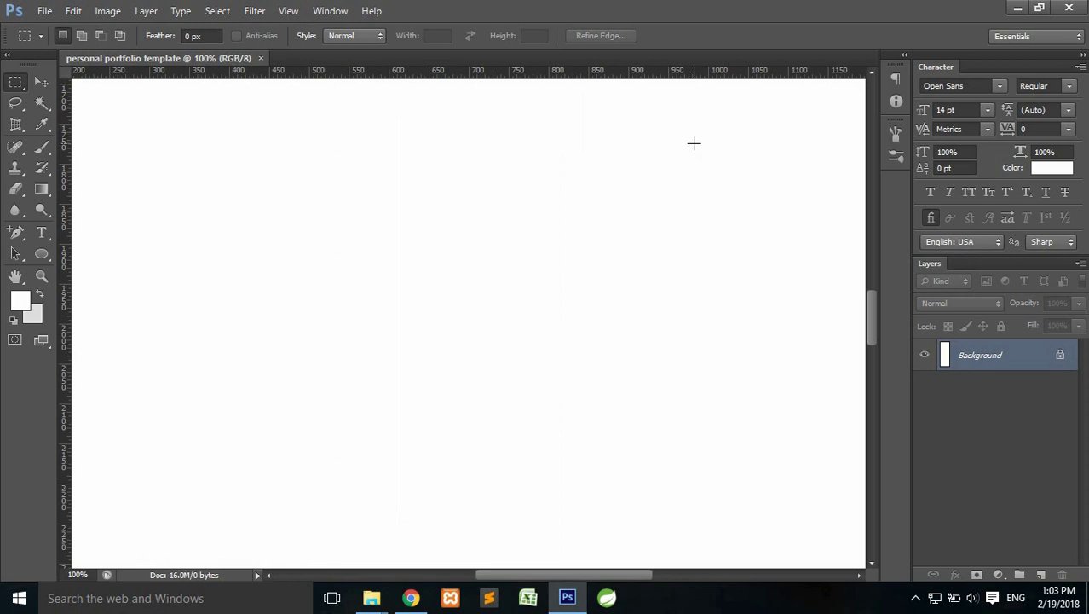
key(ctrl+minus)
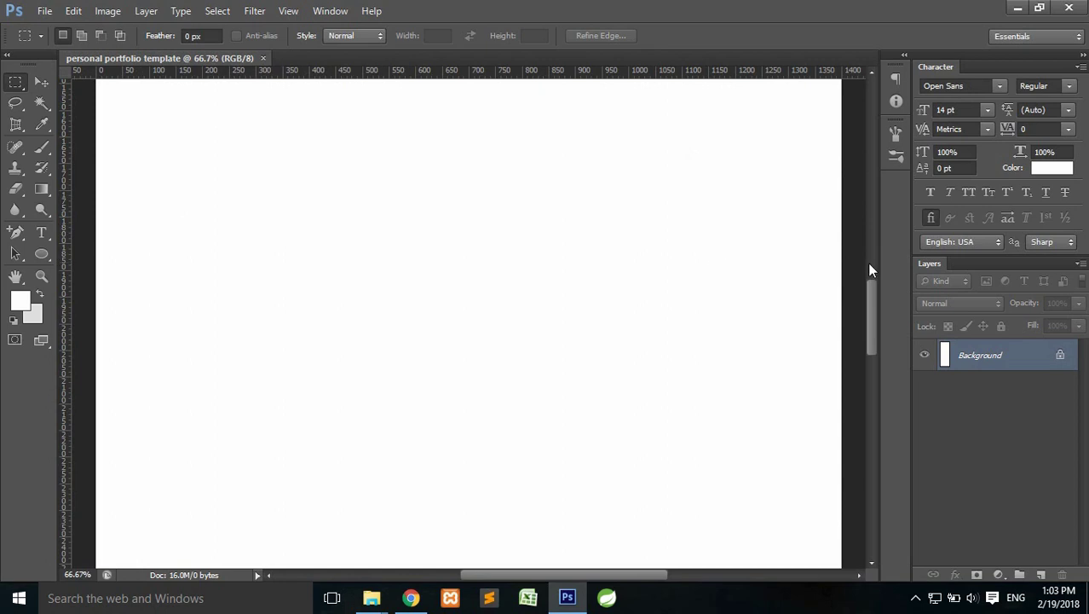
mouse_move(875, 293)
mouse_down()
mouse_move(892, 160)
mouse_move(891, 171)
mouse_up()
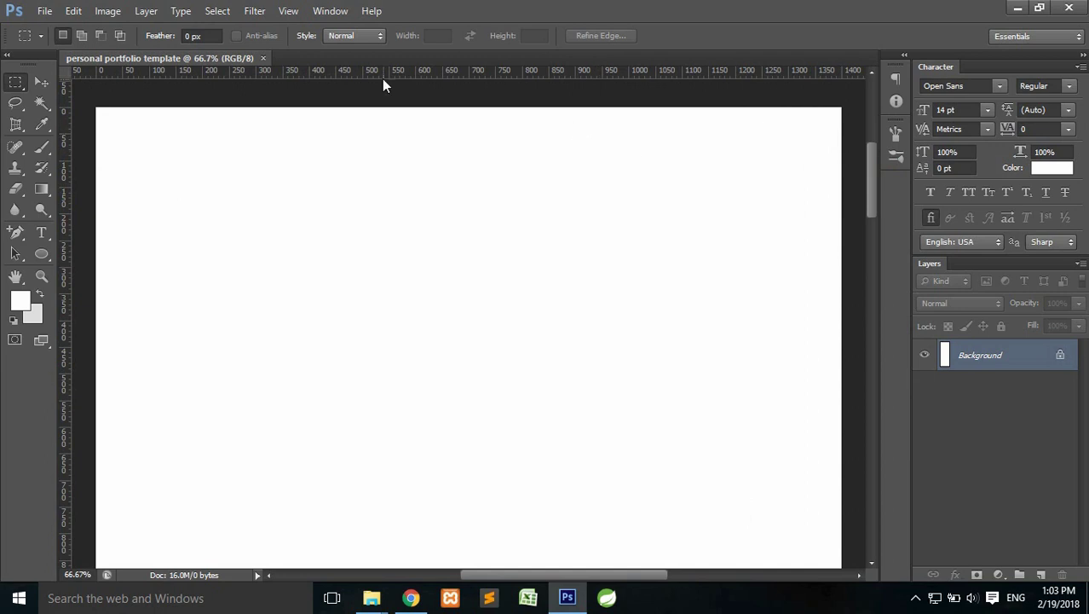
Add a vertical guide just inside the left edge of the page
click(288, 11)
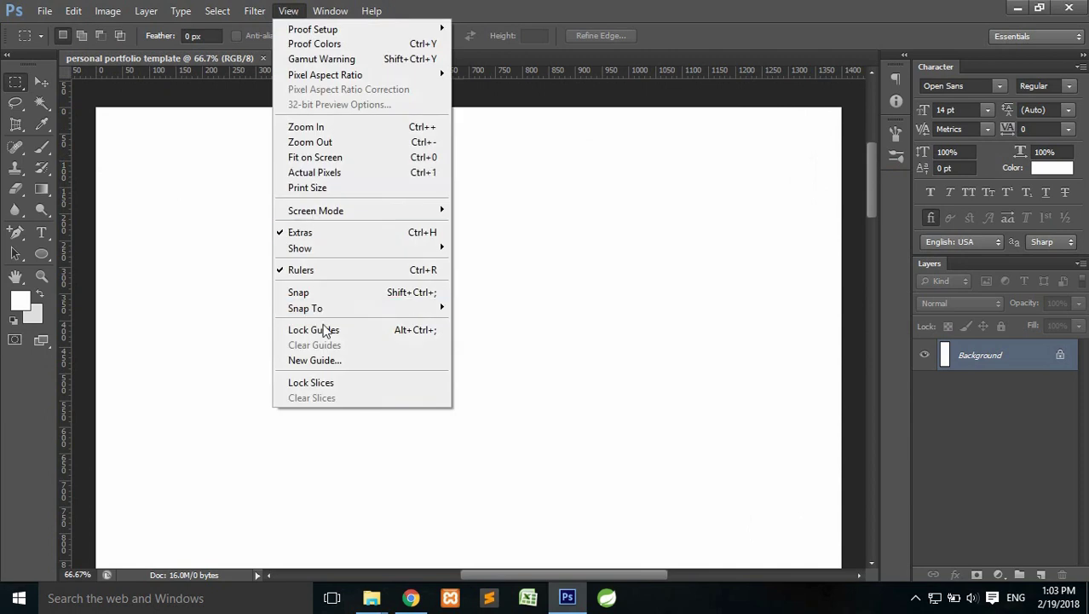
click(317, 359)
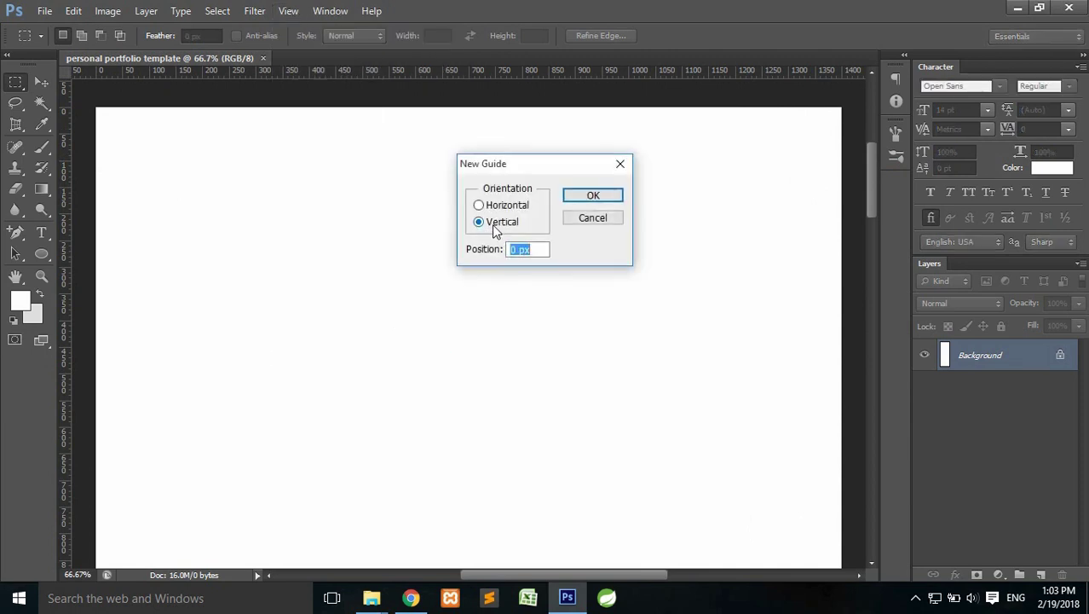
click(517, 251)
double_click(515, 249)
text(1)
click(603, 198)
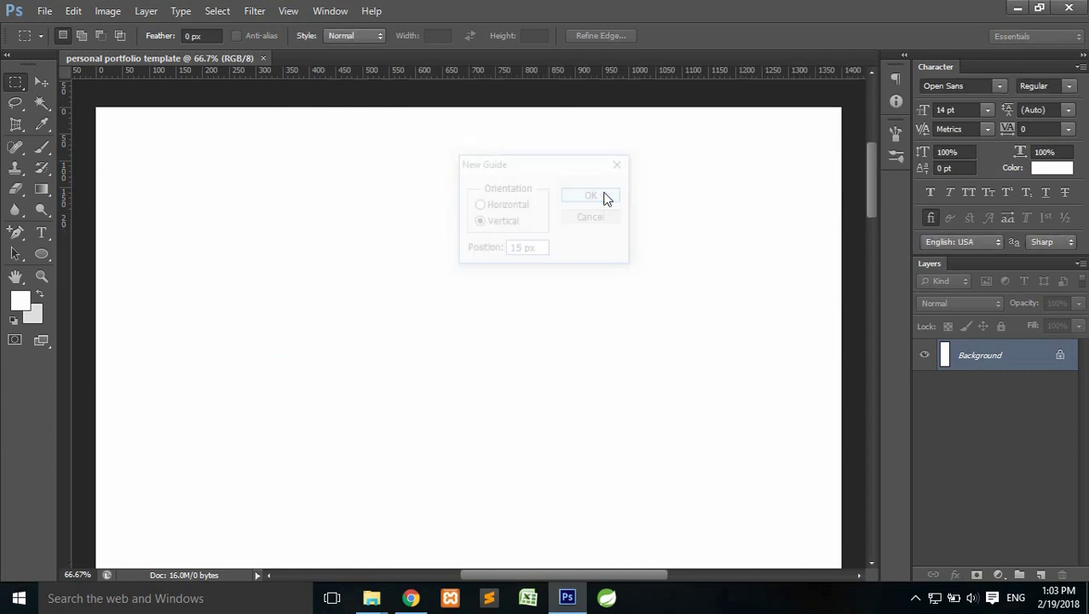
Add a second vertical guide at 1385 px
click(289, 11)
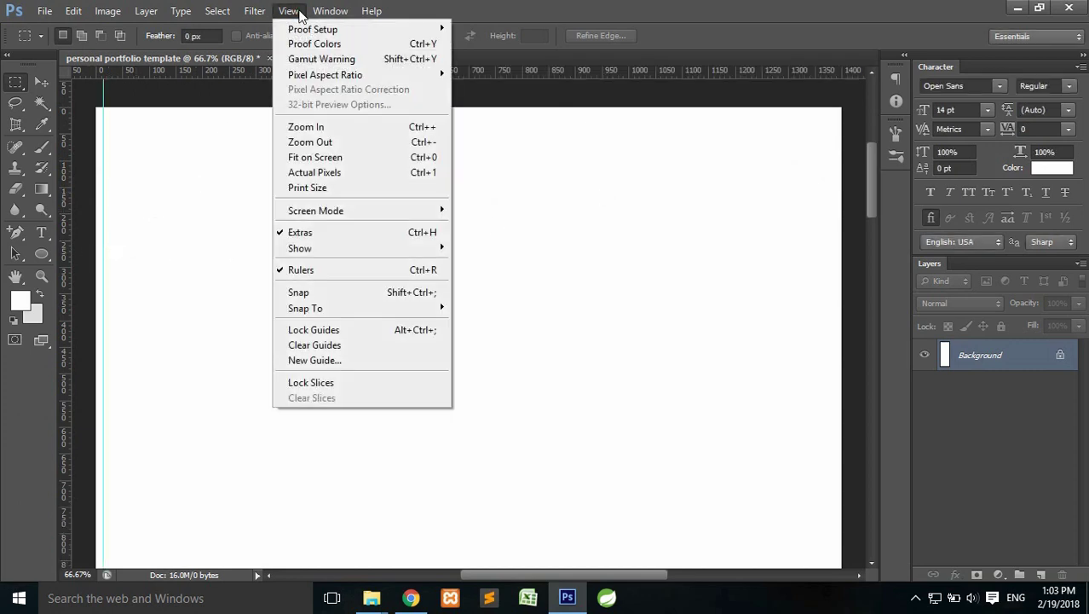
click(328, 360)
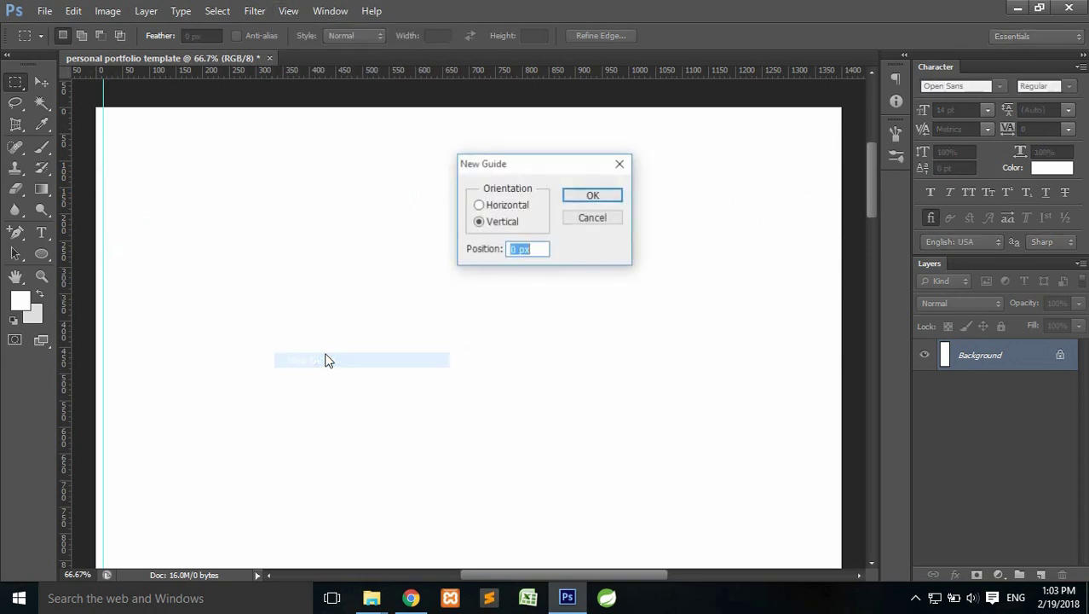
click(517, 250)
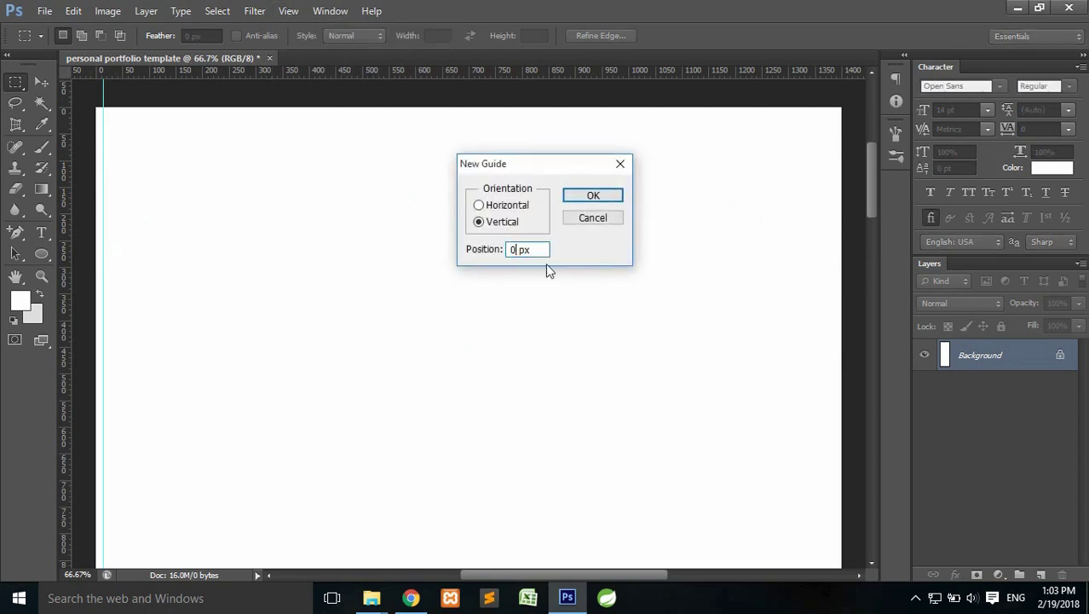
key(BackSpace)
text(1385)
click(590, 195)
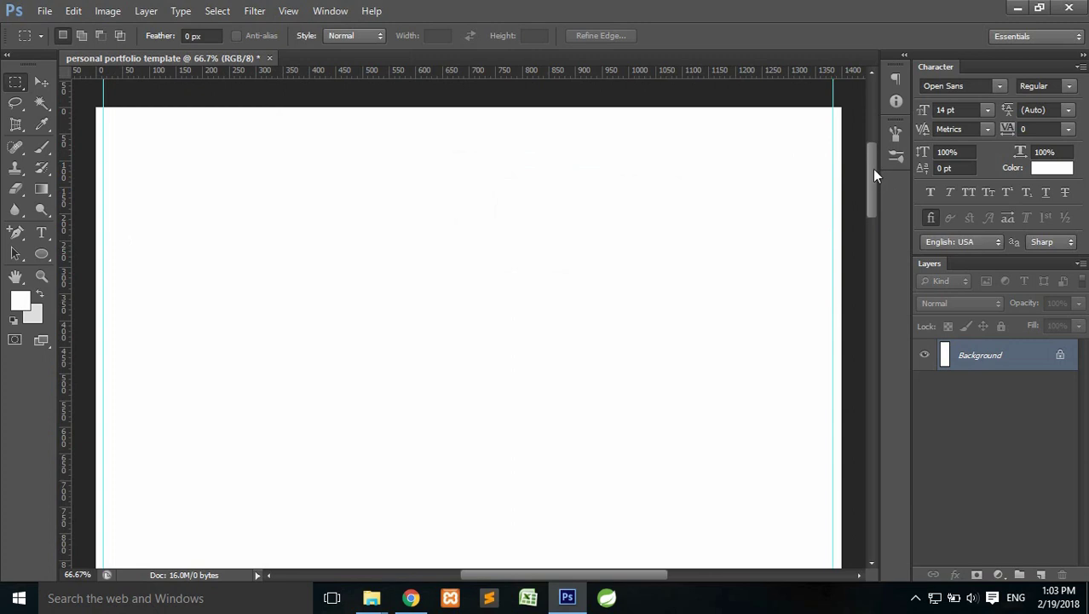
drag(874, 174, 873, 175)
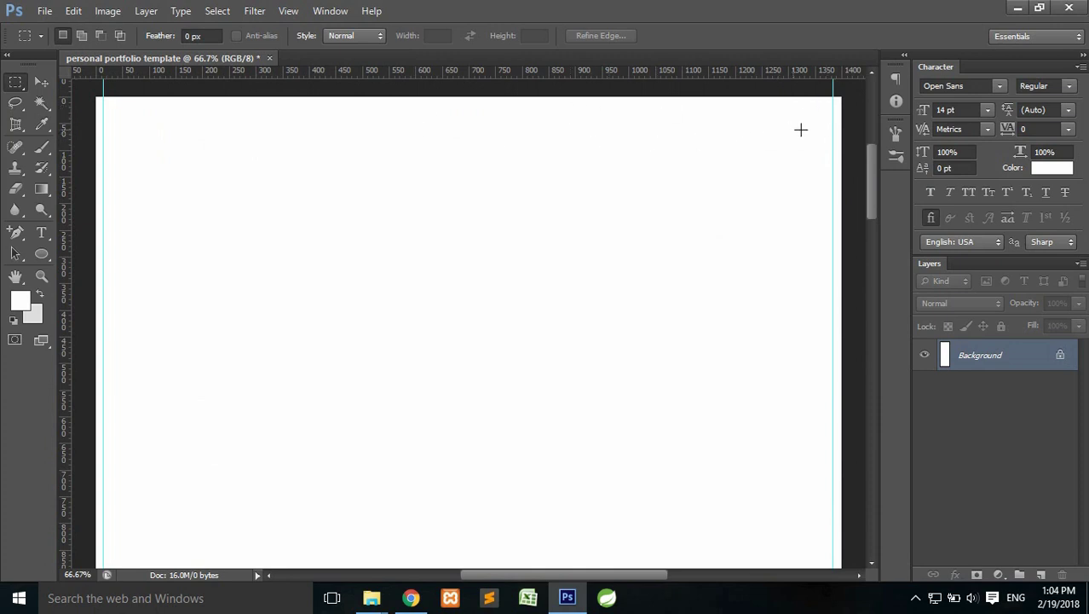
Add a new layer and set the Rectangular Marquee to Fixed Size 15×700 px
click(1039, 576)
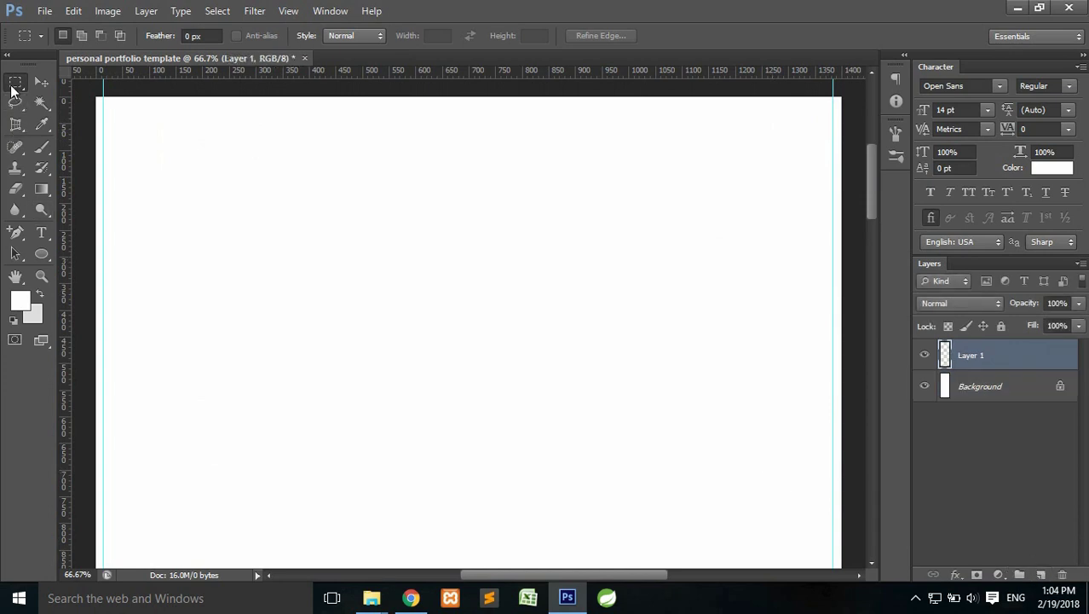
right_click(15, 83)
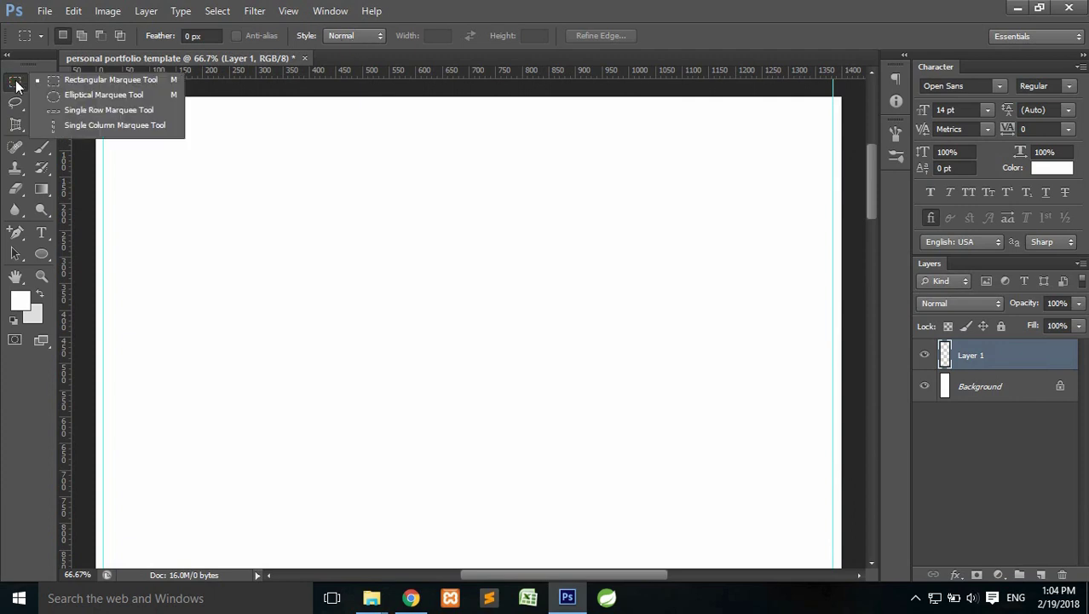
click(342, 36)
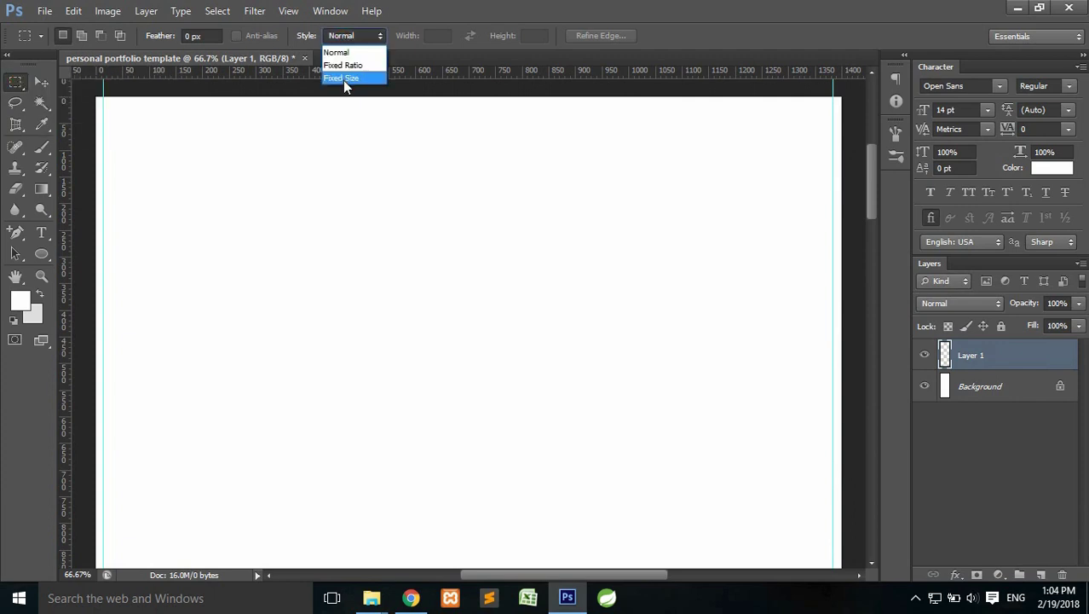
click(343, 78)
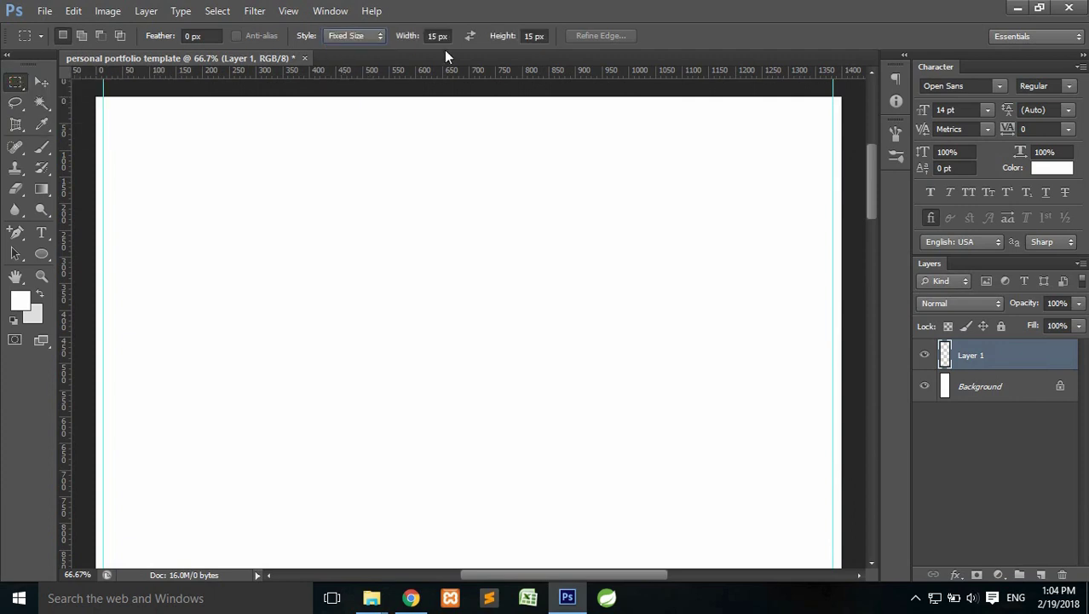
double_click(530, 36)
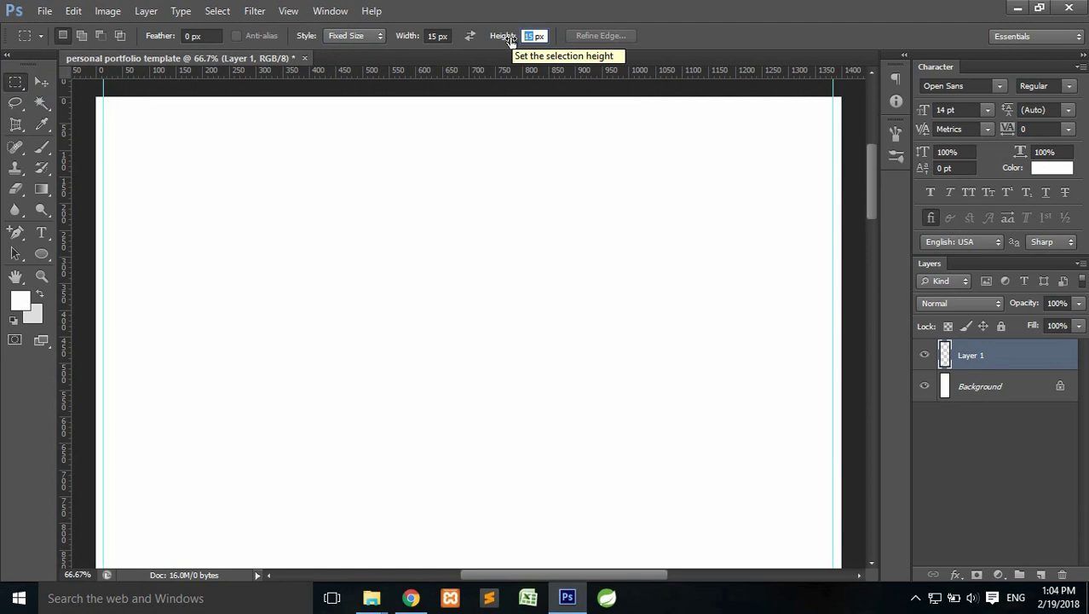
text(700)
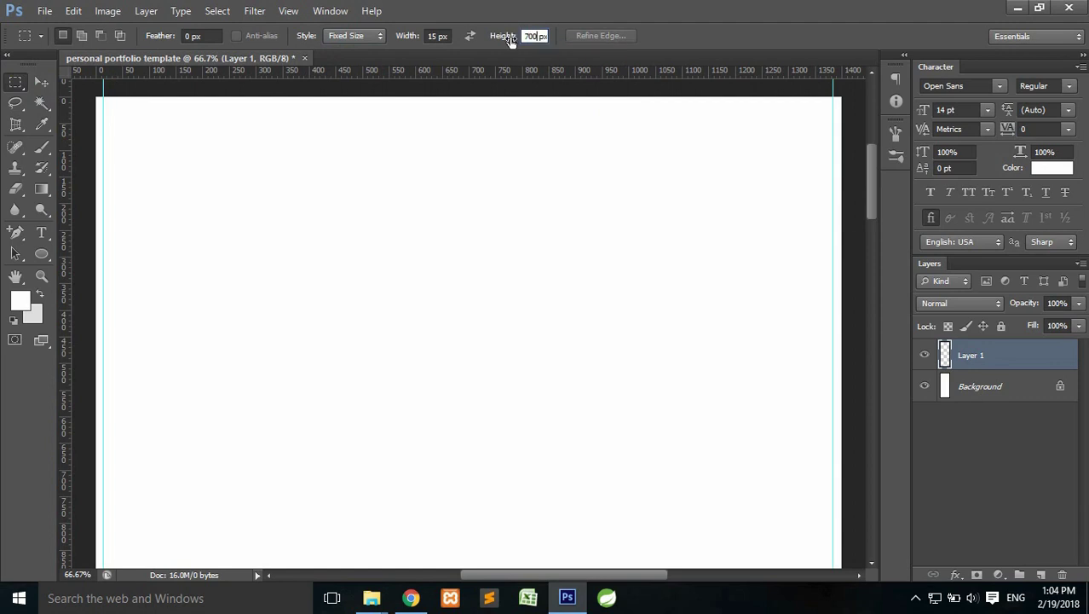
Place the 15×700 px selection at the top centre of the page, checking Smart Guides
click(410, 220)
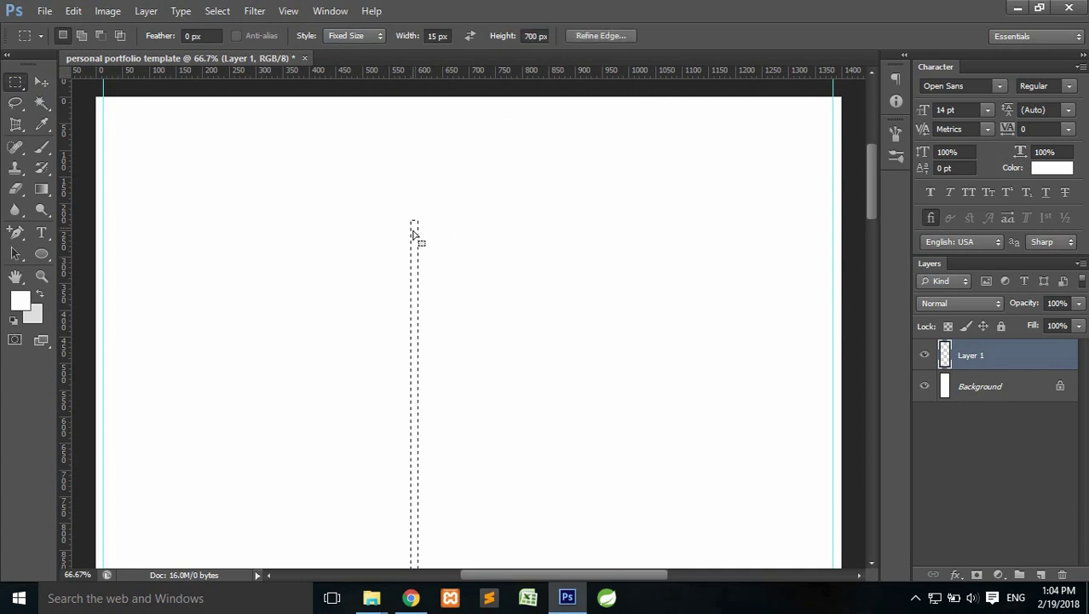
drag(415, 271, 449, 143)
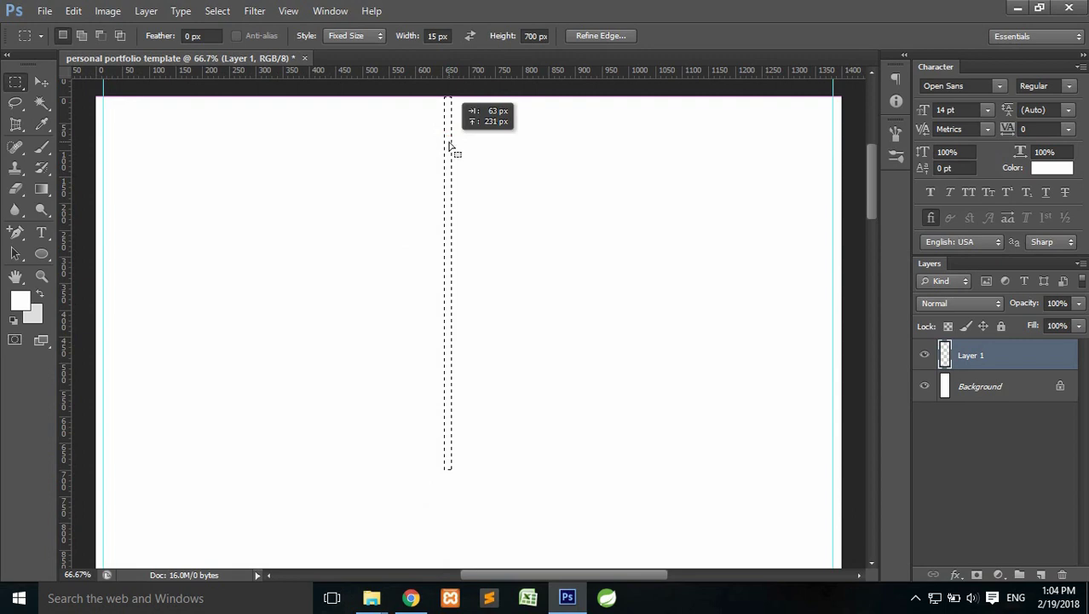
drag(449, 143, 449, 143)
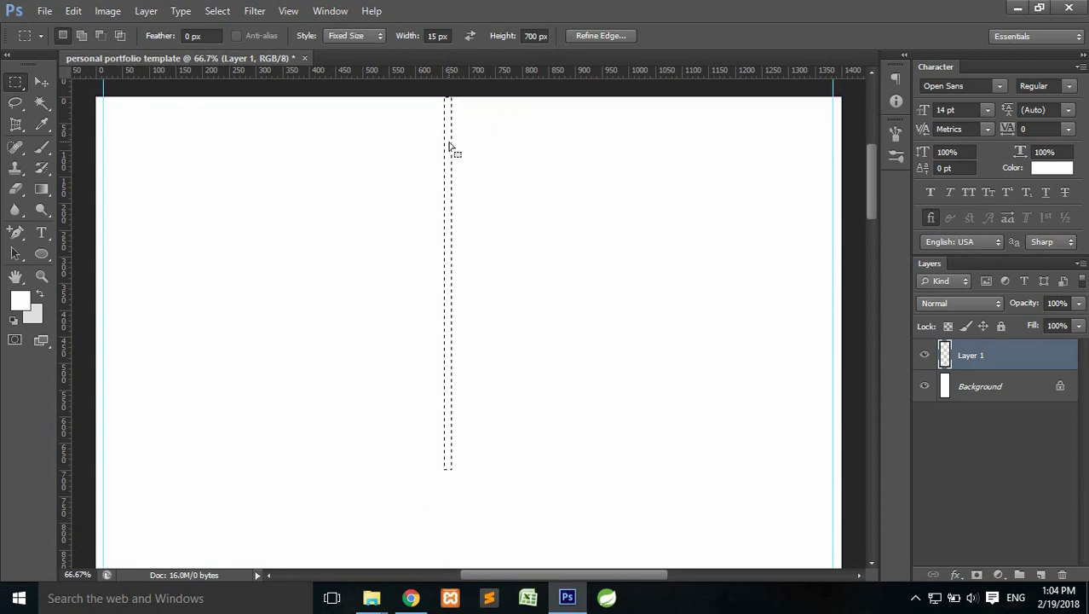
click(331, 16)
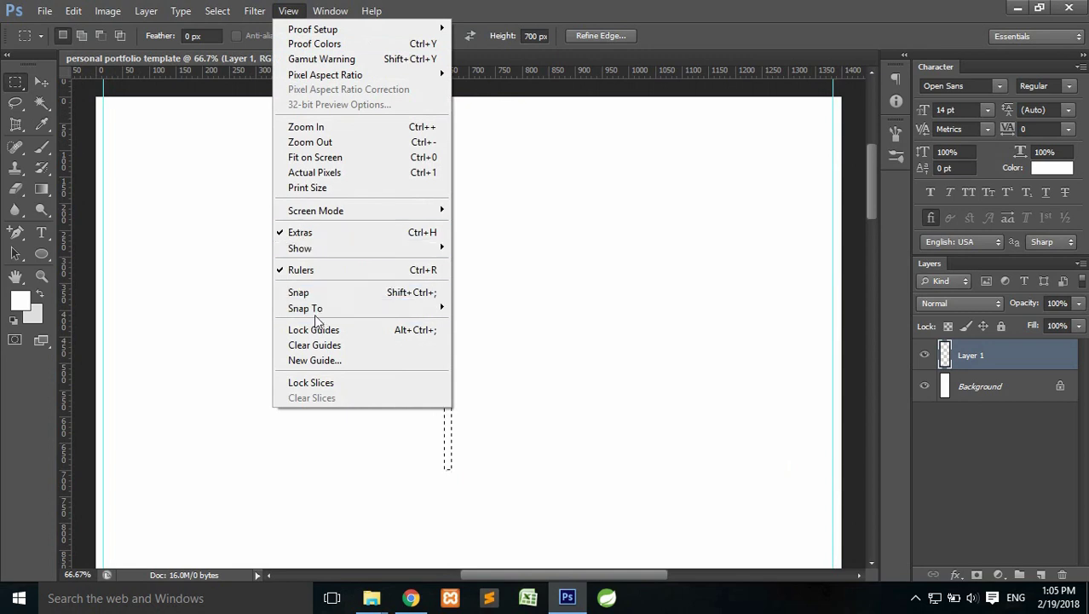
mouse_move(300, 248)
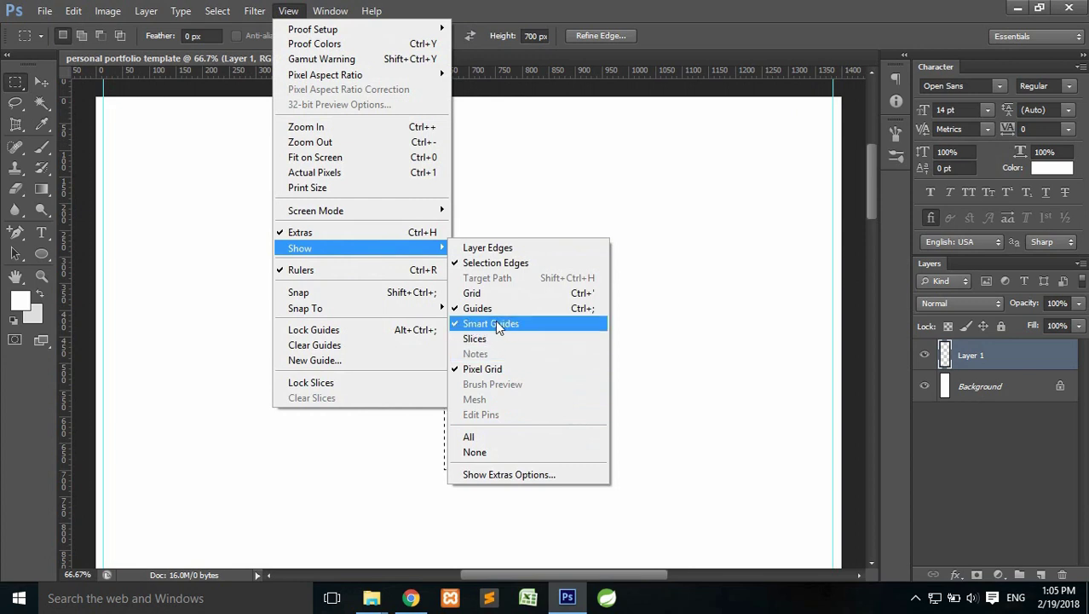
click(681, 51)
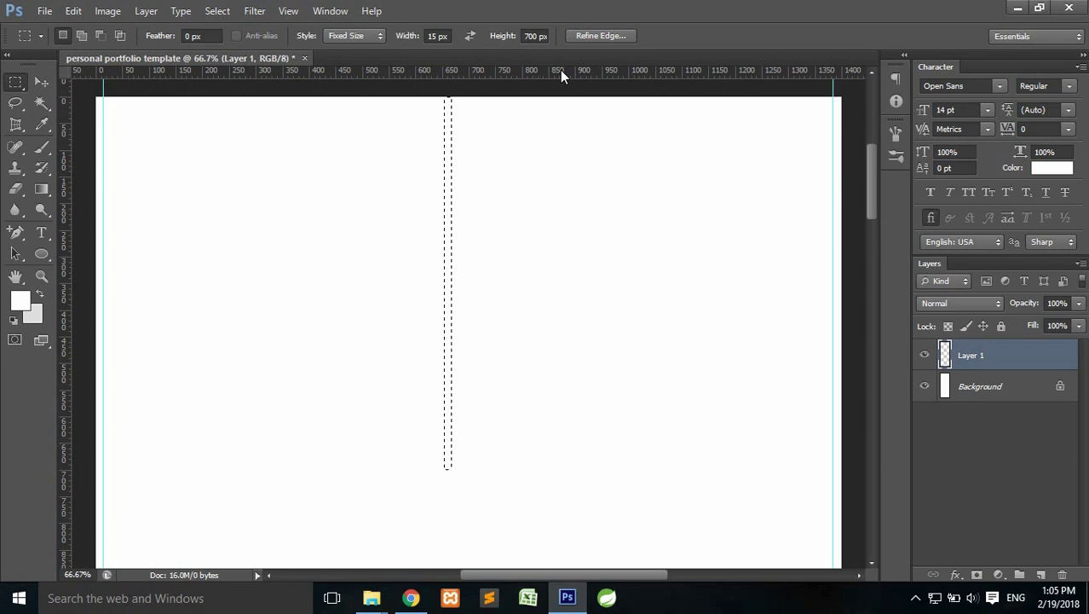
Add a horizontal guide at 700 px and drop the narrow selection
drag(559, 83, 552, 472)
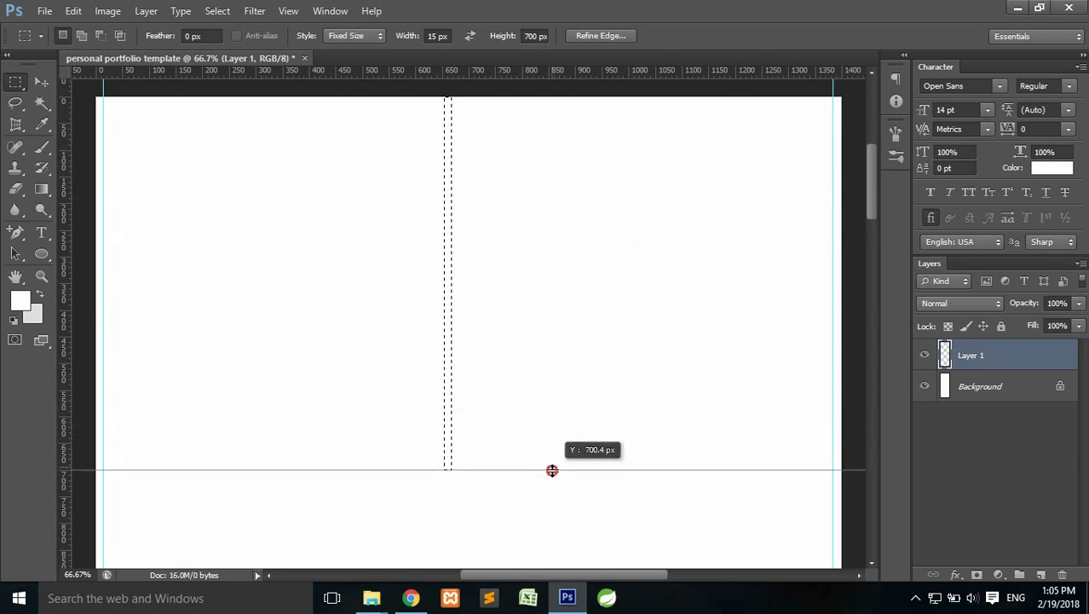
drag(552, 472, 556, 470)
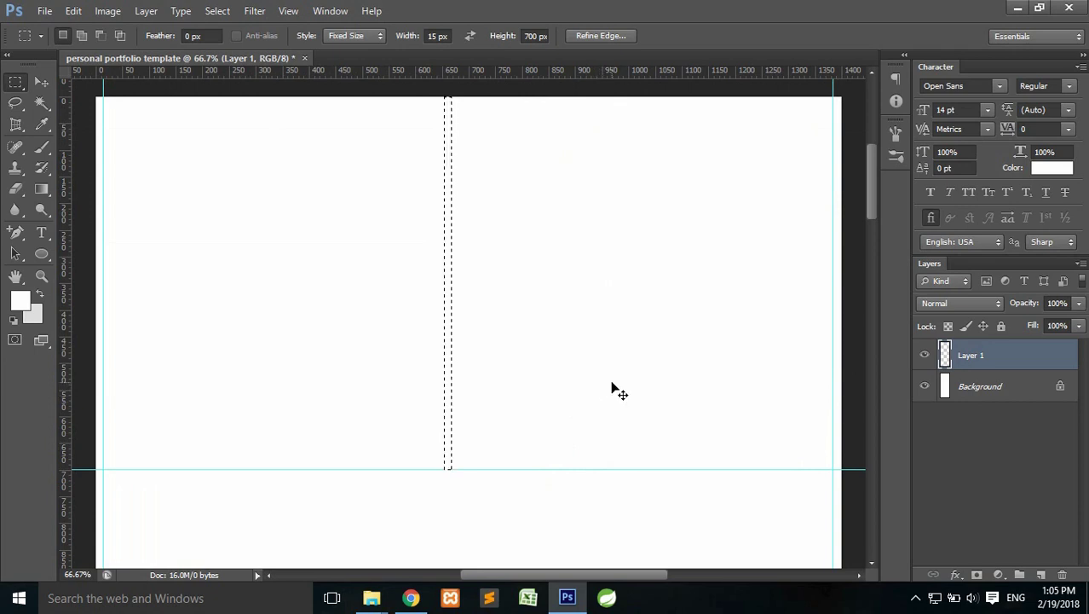
key(ctrl+d)
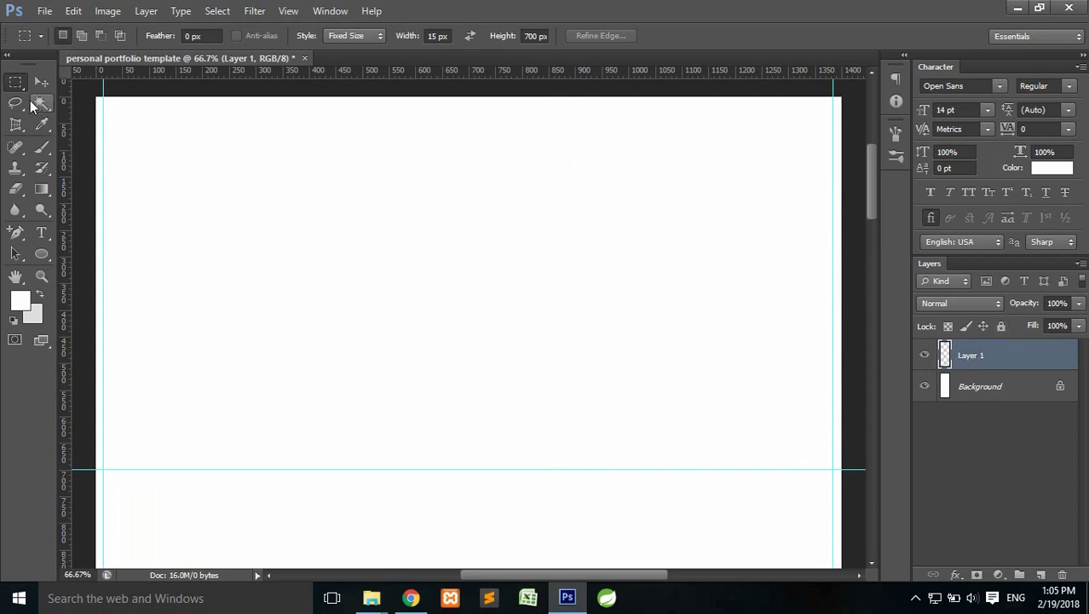
Switch the marquee to Normal style and select the top area down to the guide
click(357, 37)
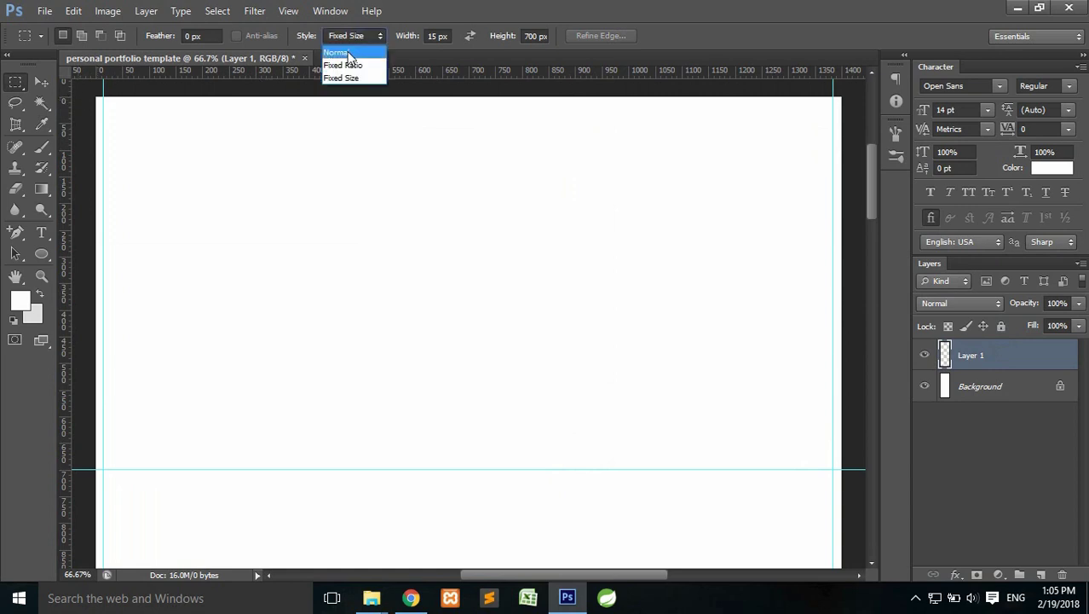
click(345, 49)
drag(83, 95, 851, 464)
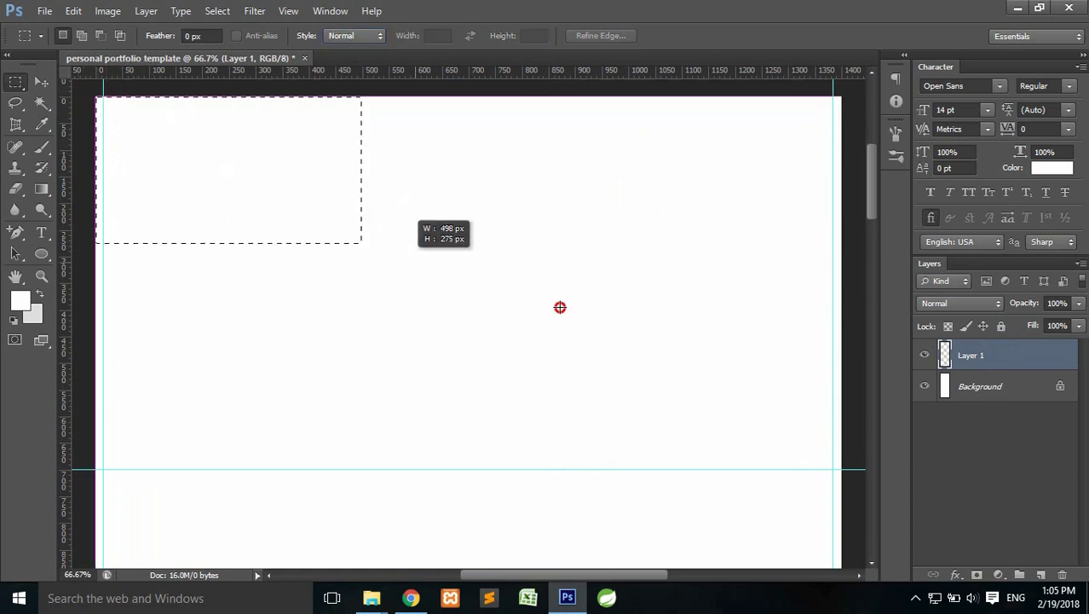
drag(852, 464, 853, 467)
click(853, 468)
key(ctrl+z)
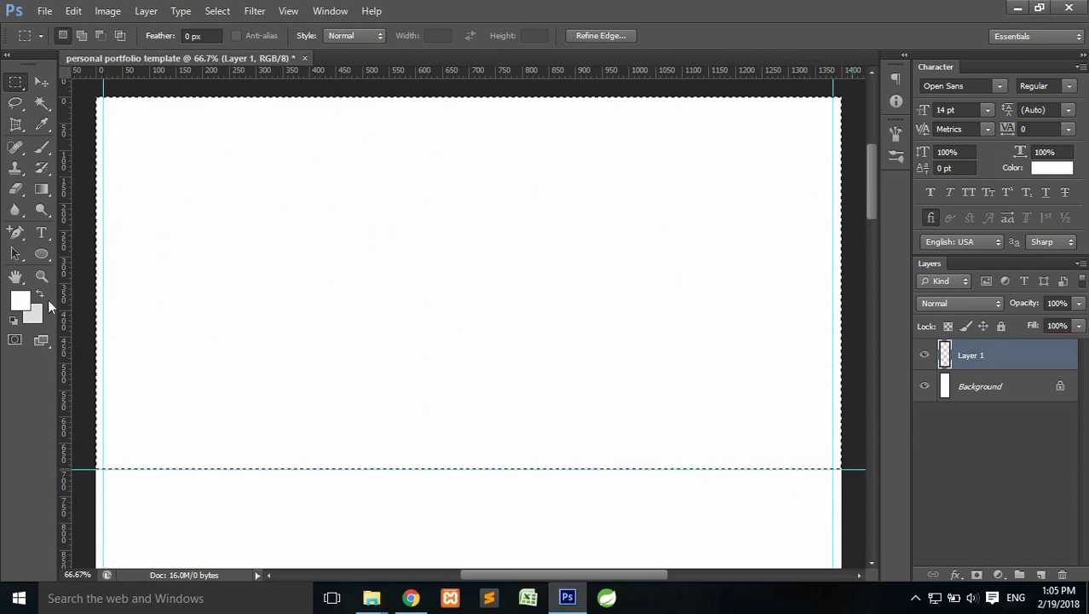
Fill the selection with light grey #c0c0c0 and deselect
click(20, 302)
click(564, 273)
key(Return)
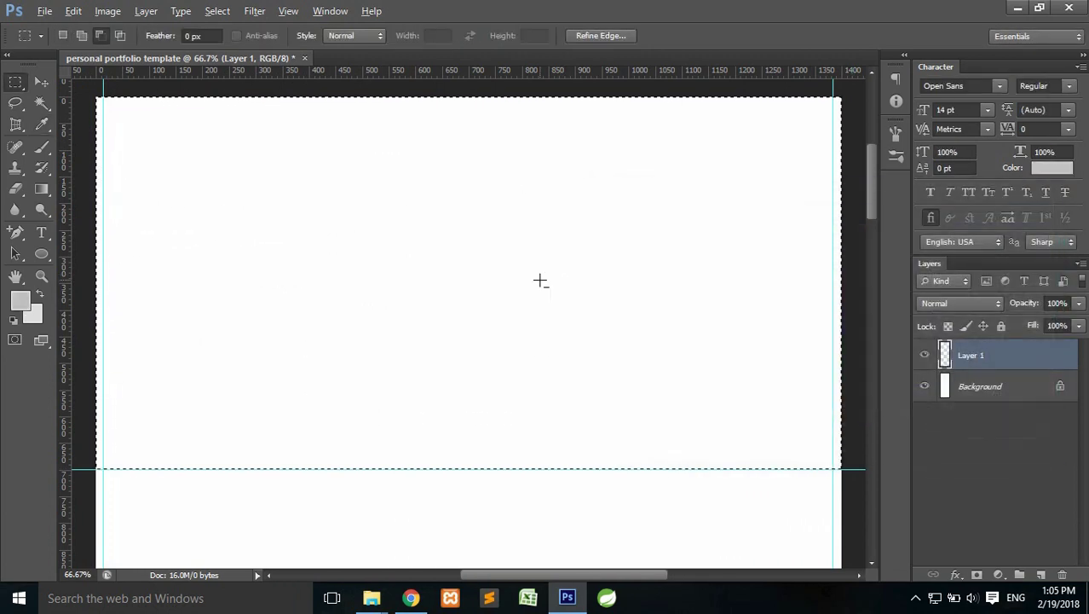
key(alt+BackSpace)
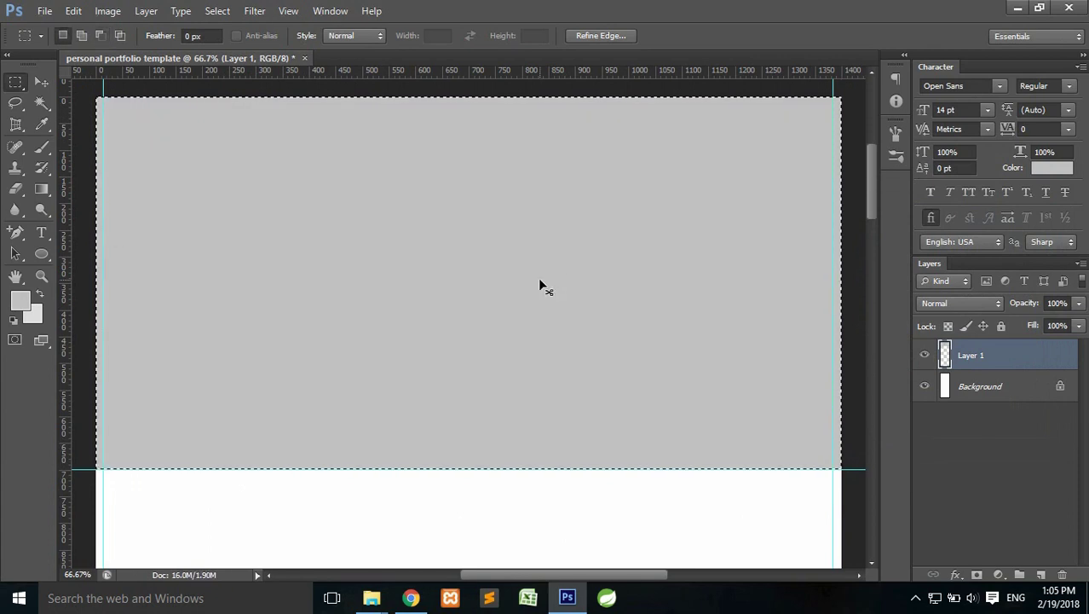
key(ctrl+d)
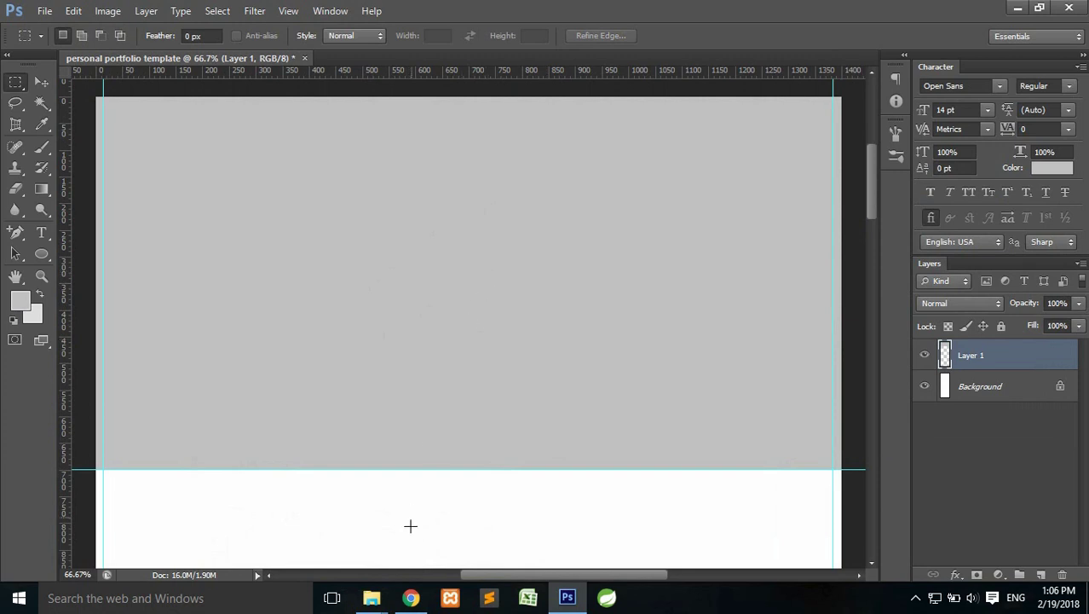
Search Pixabay for 'lap' images and open the laptop-on-a-desk photo
click(411, 598)
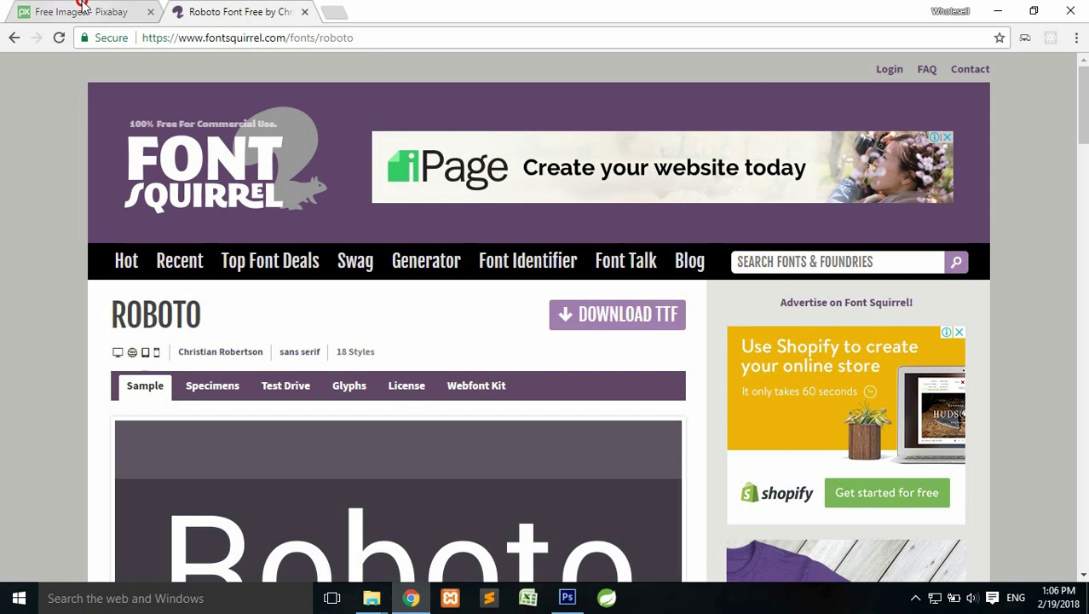
click(82, 10)
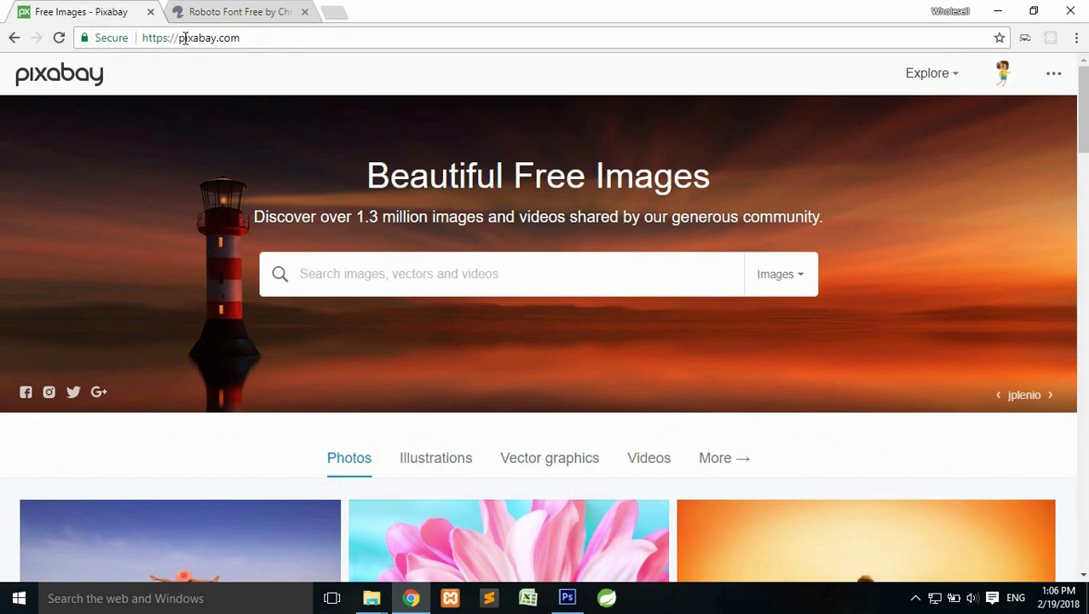
click(288, 77)
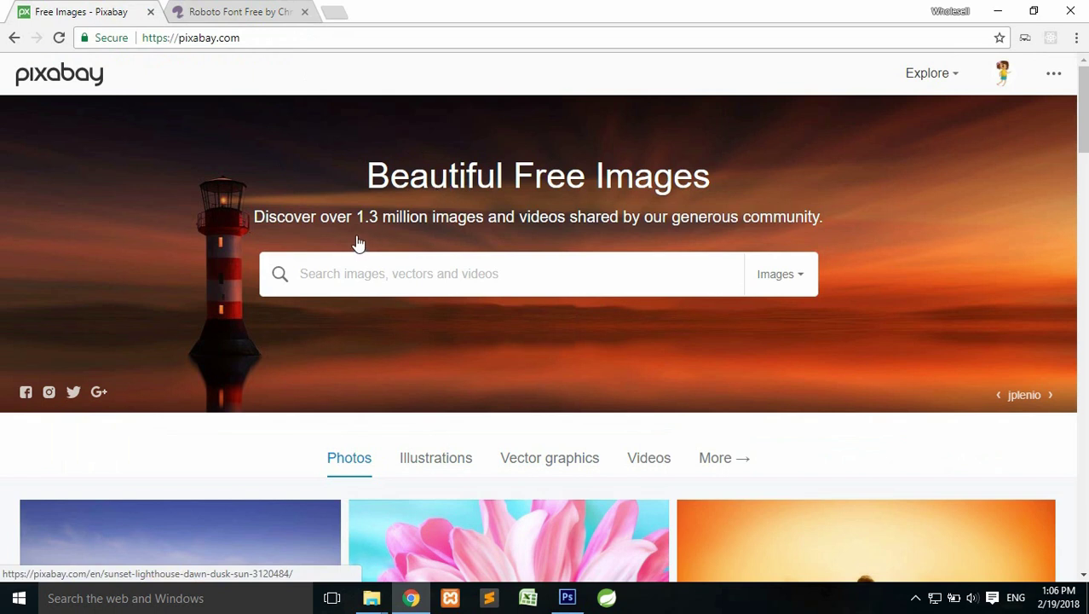
click(325, 269)
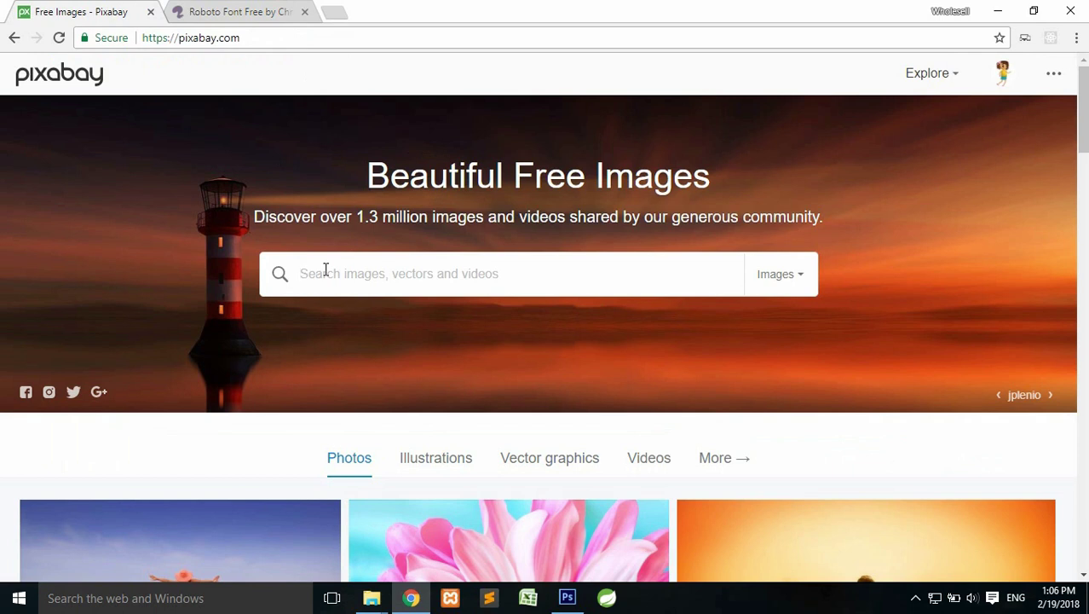
text(laptop)
key(Return)
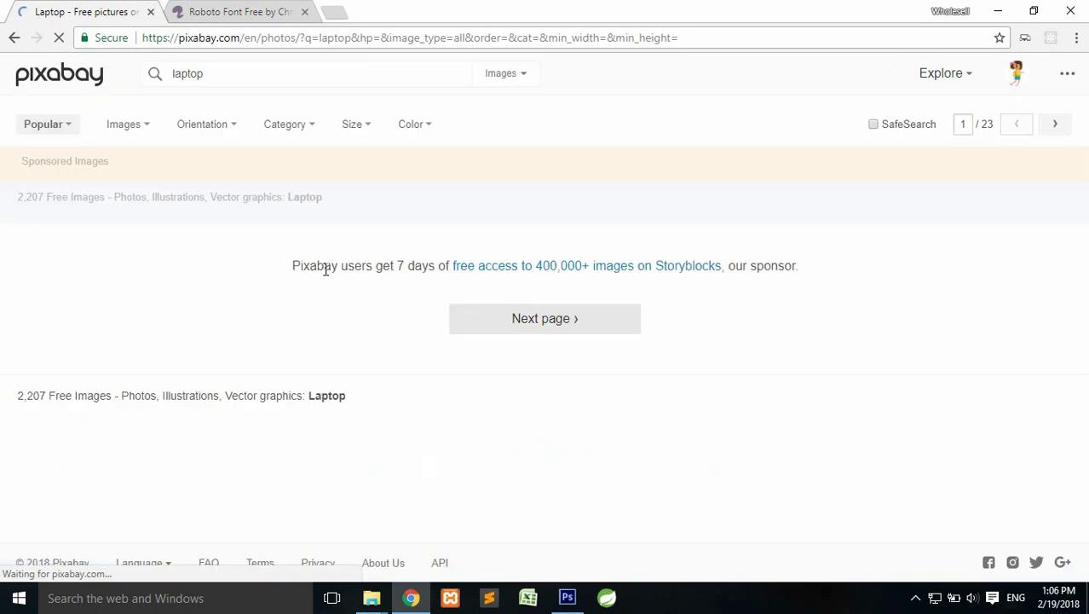
scroll(337, 290, down, 2)
scroll(346, 311, down, 1)
scroll(346, 314, down, 4)
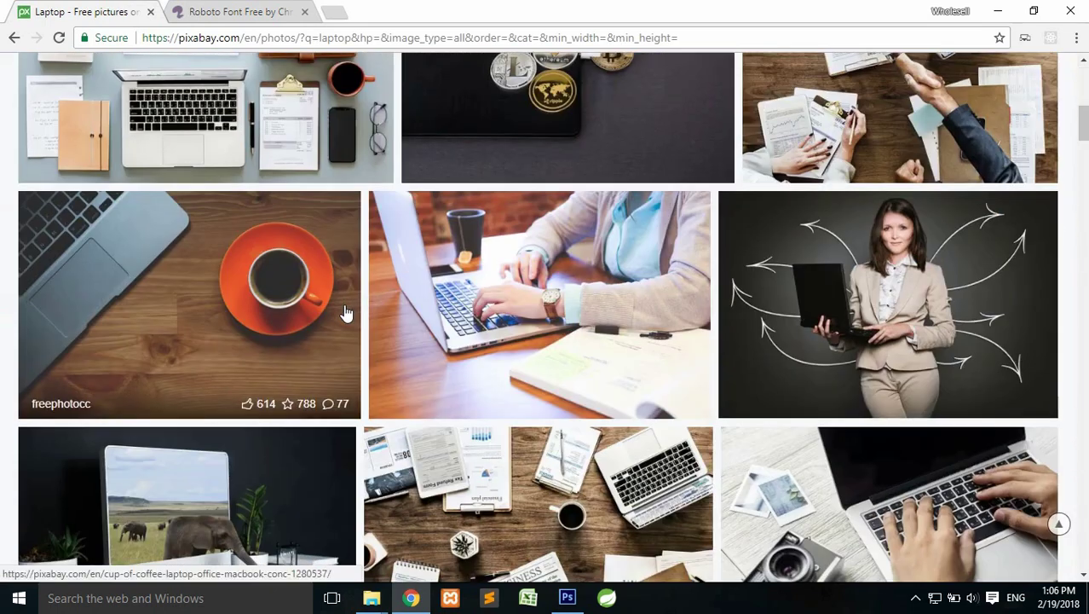
scroll(390, 283, down, 1)
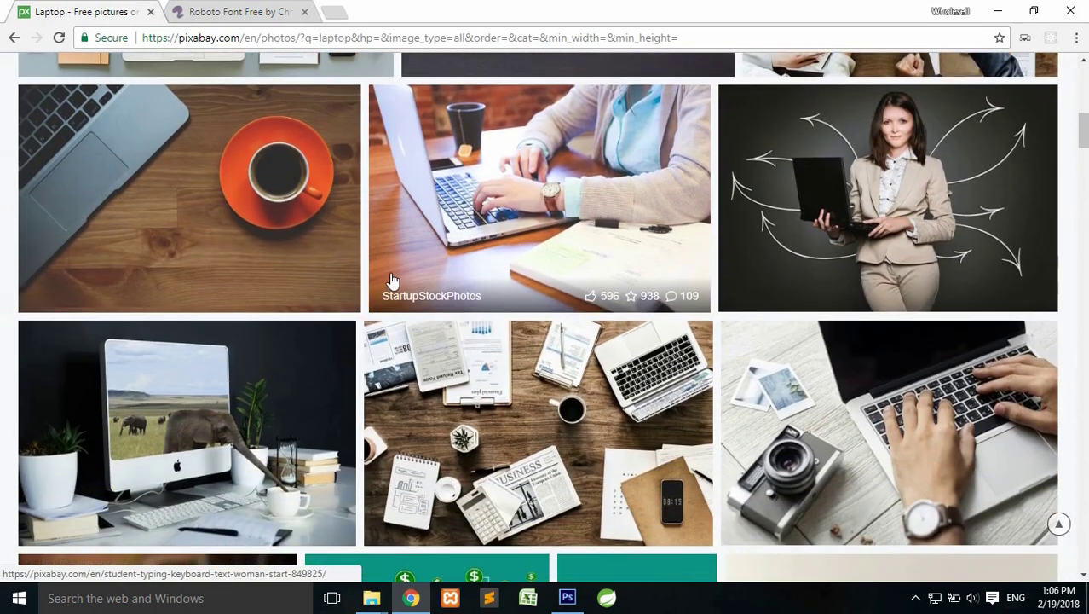
scroll(392, 280, down, 2)
scroll(392, 280, down, 2)
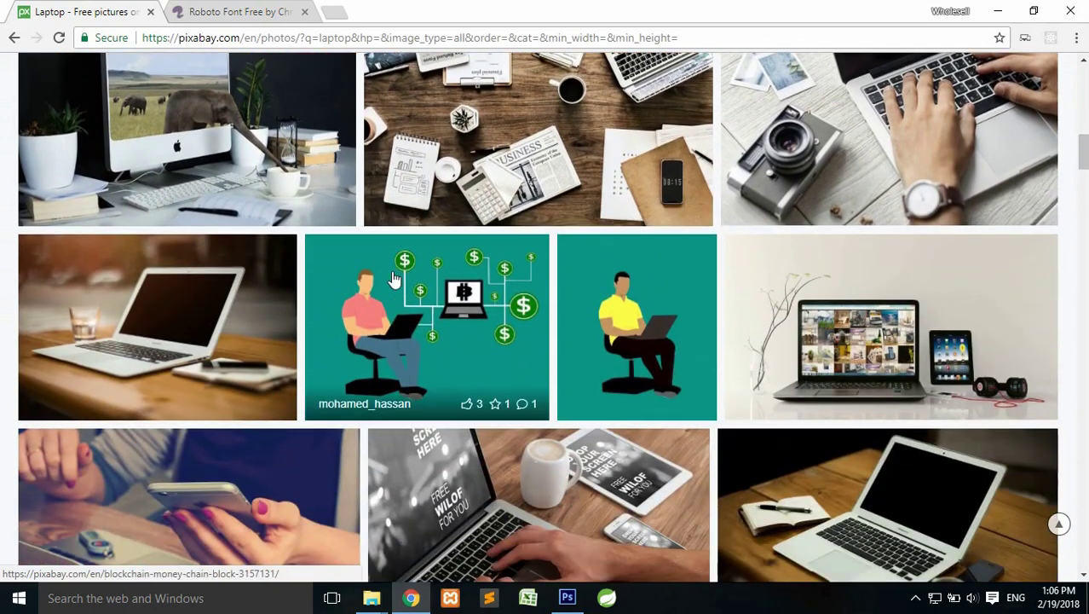
click(158, 314)
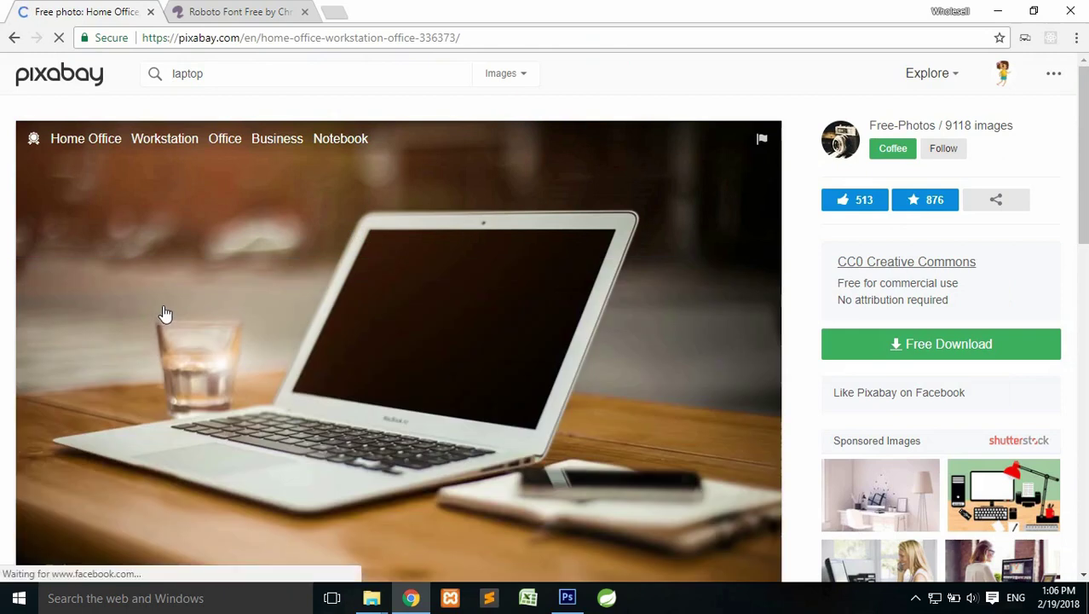
Download the photo at 1920×1280 and drag it from the portfolio website folder into Photoshop
click(956, 352)
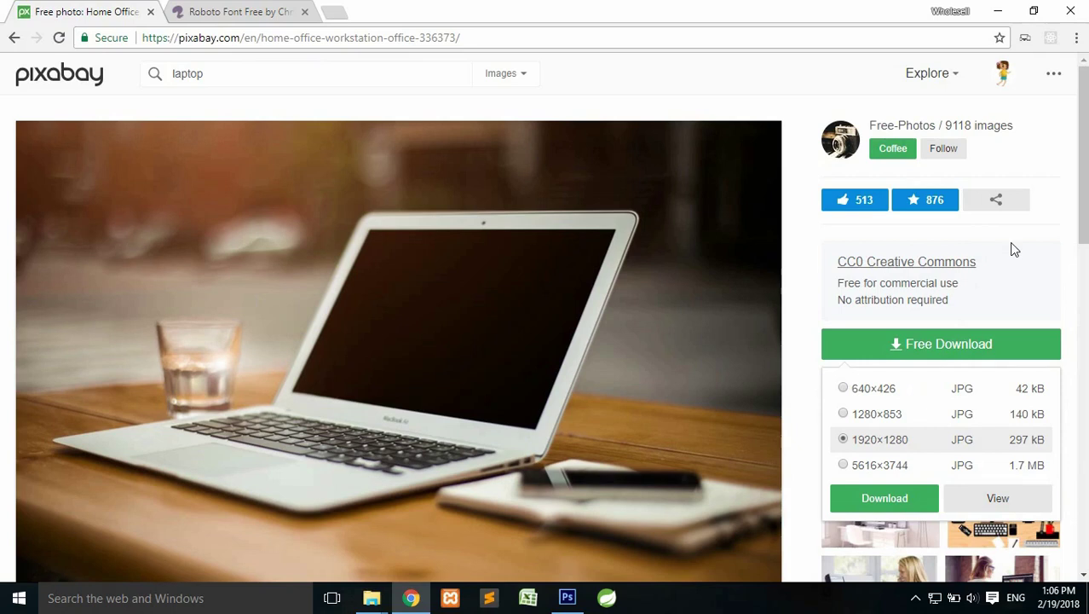
click(886, 496)
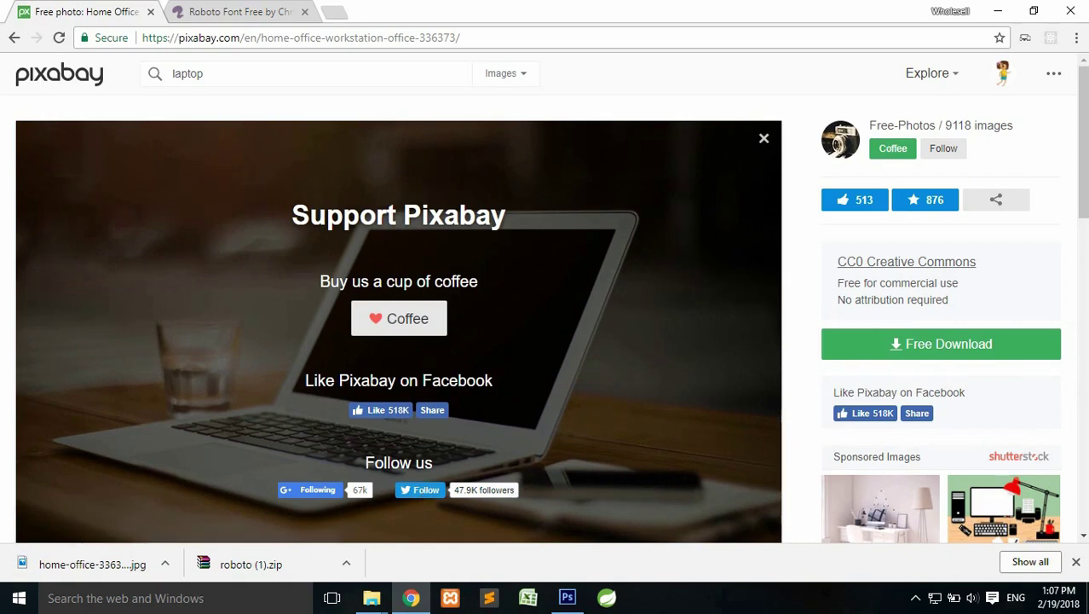
click(1075, 561)
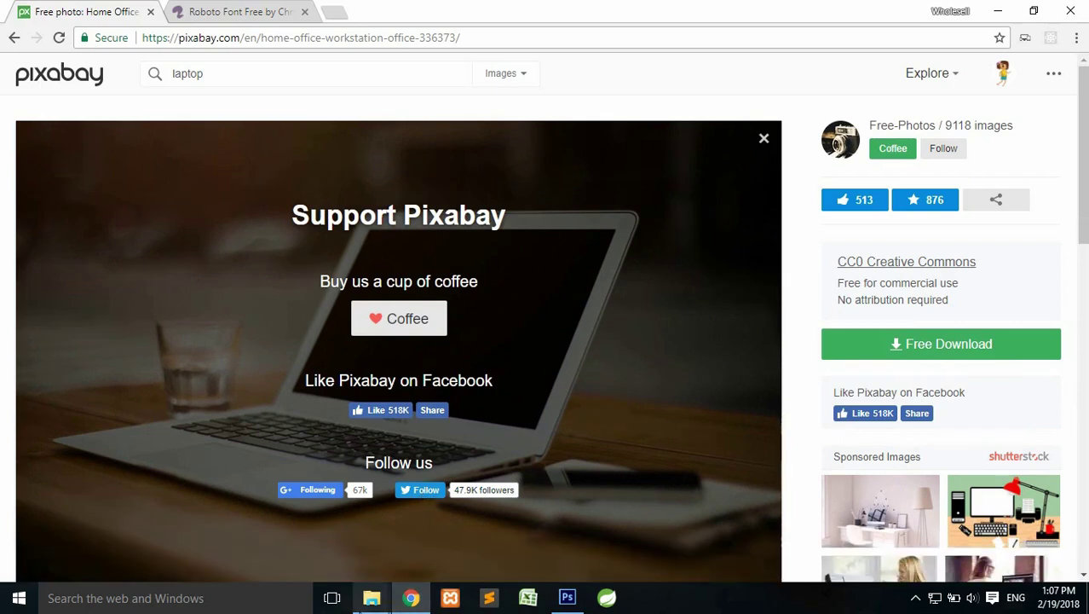
mouse_move(371, 597)
click(341, 535)
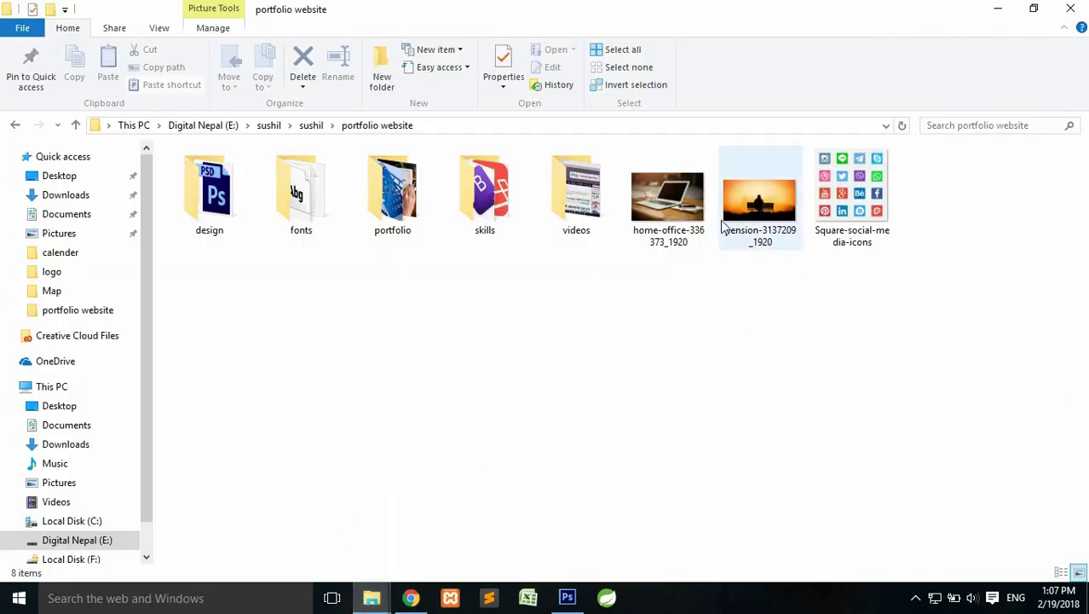
click(668, 204)
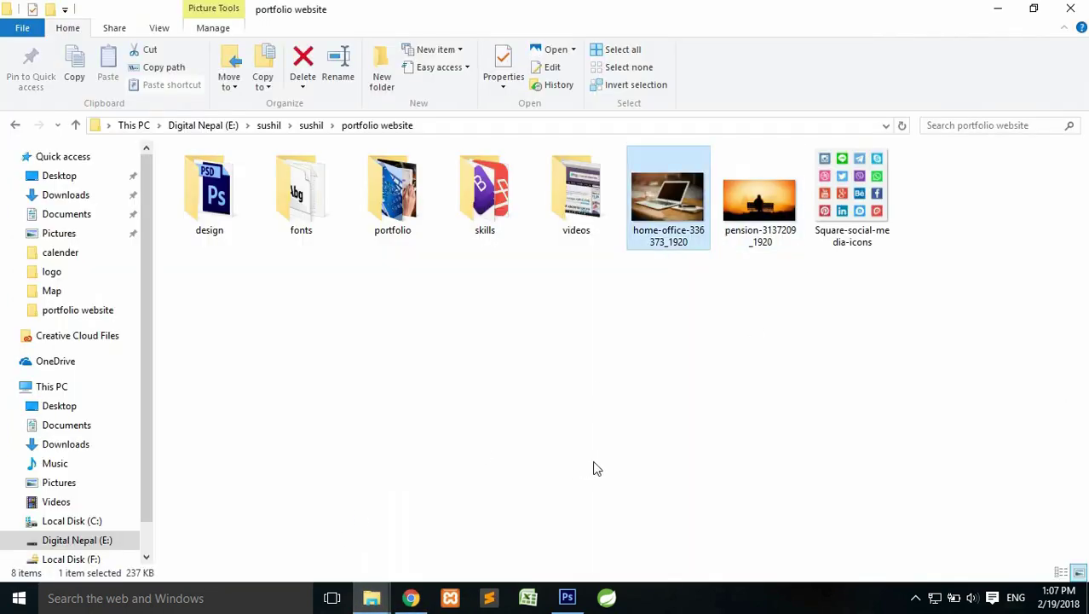
mouse_move(662, 245)
mouse_down()
mouse_move(562, 579)
mouse_move(514, 310)
mouse_up()
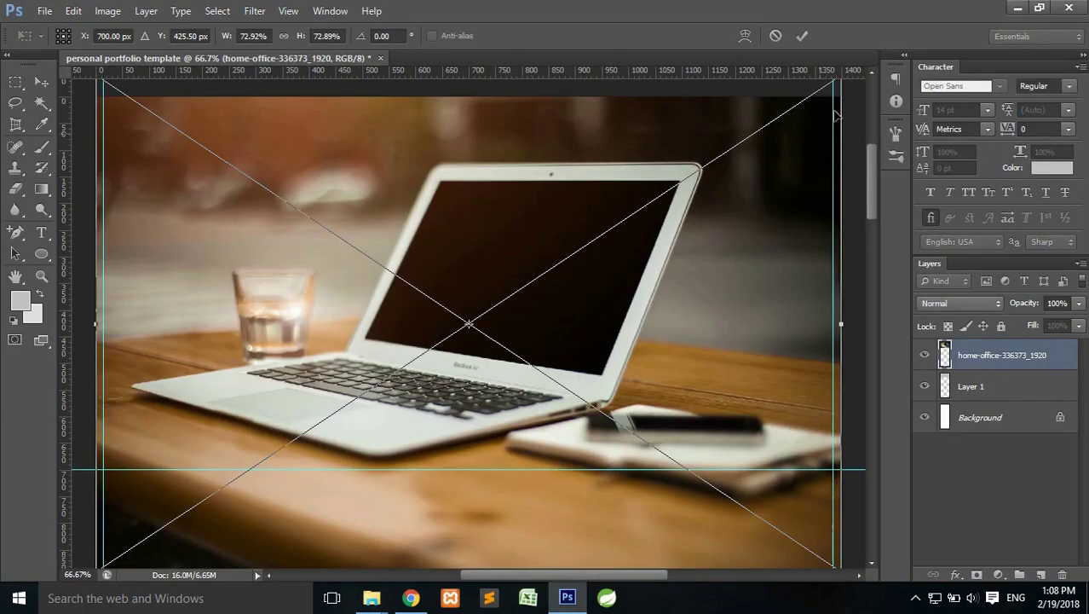
Place the laptop photo, clip it to the hero rectangle, and add a new empty layer above
click(802, 36)
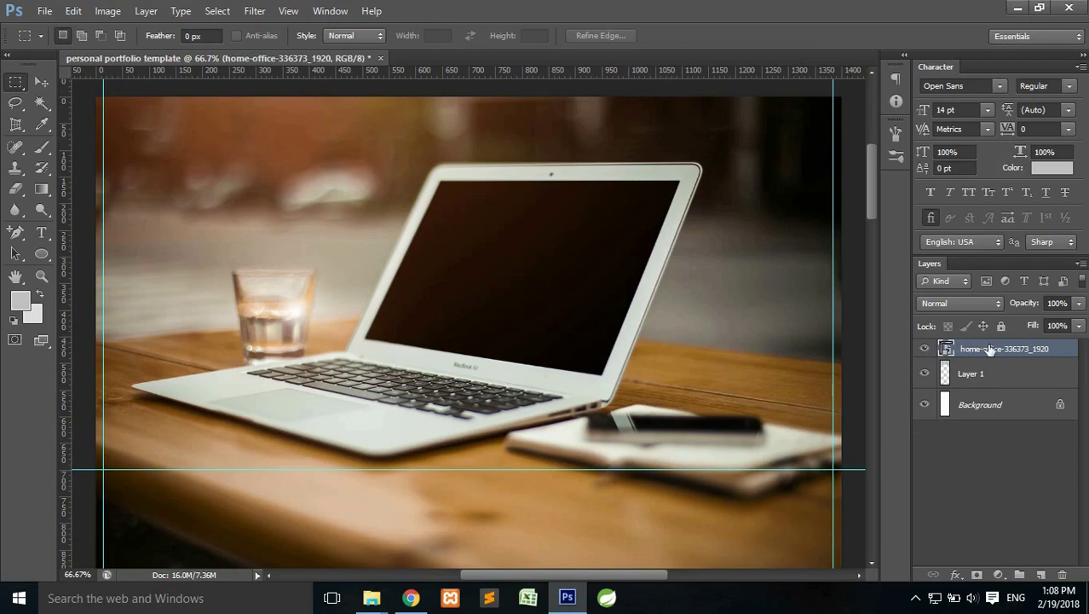
right_click(988, 350)
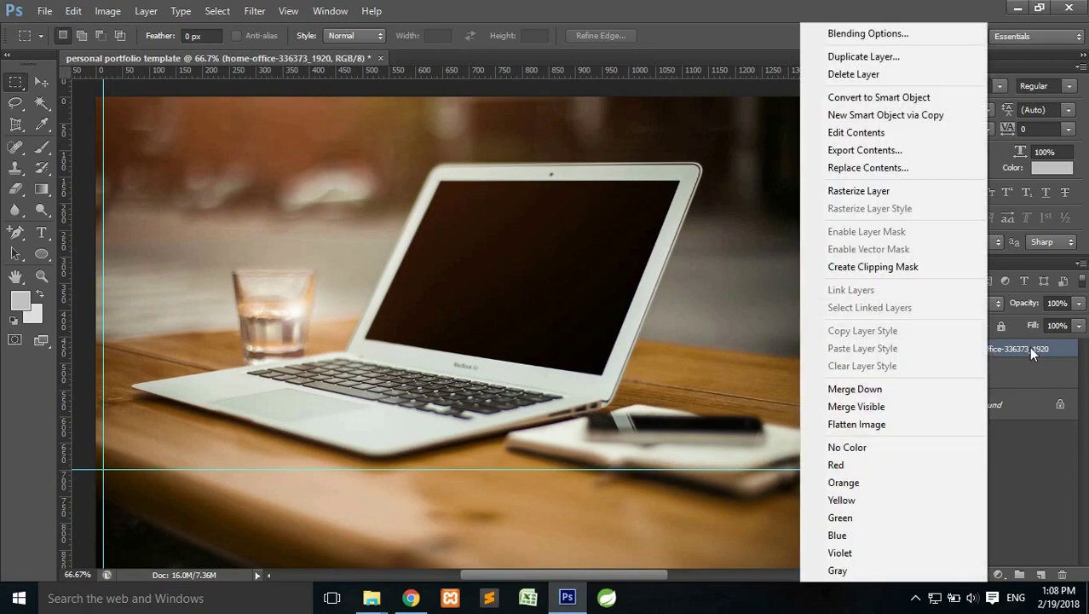
click(1028, 346)
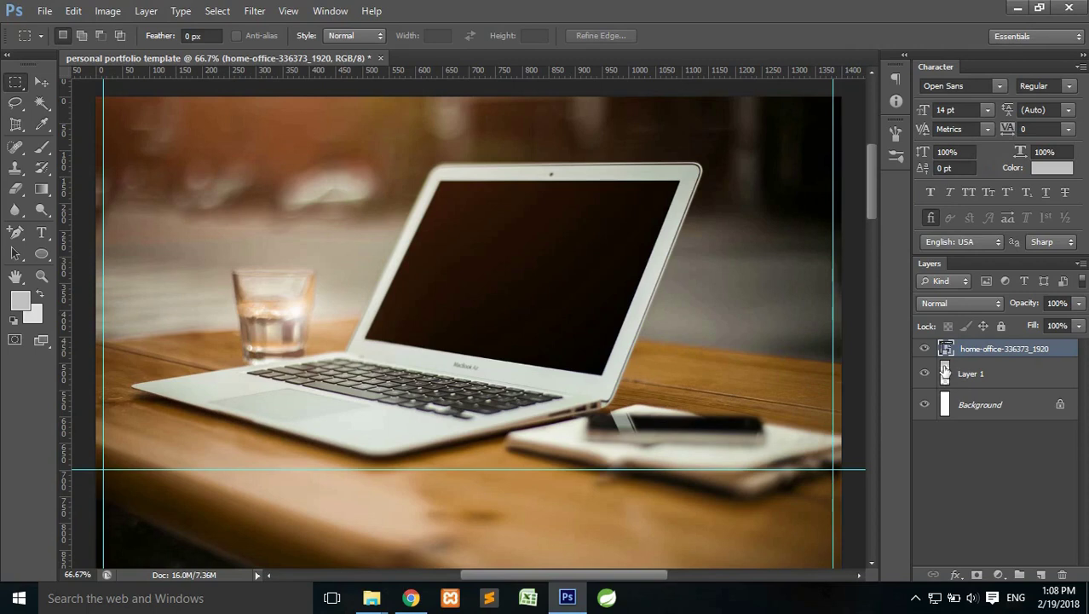
right_click(978, 347)
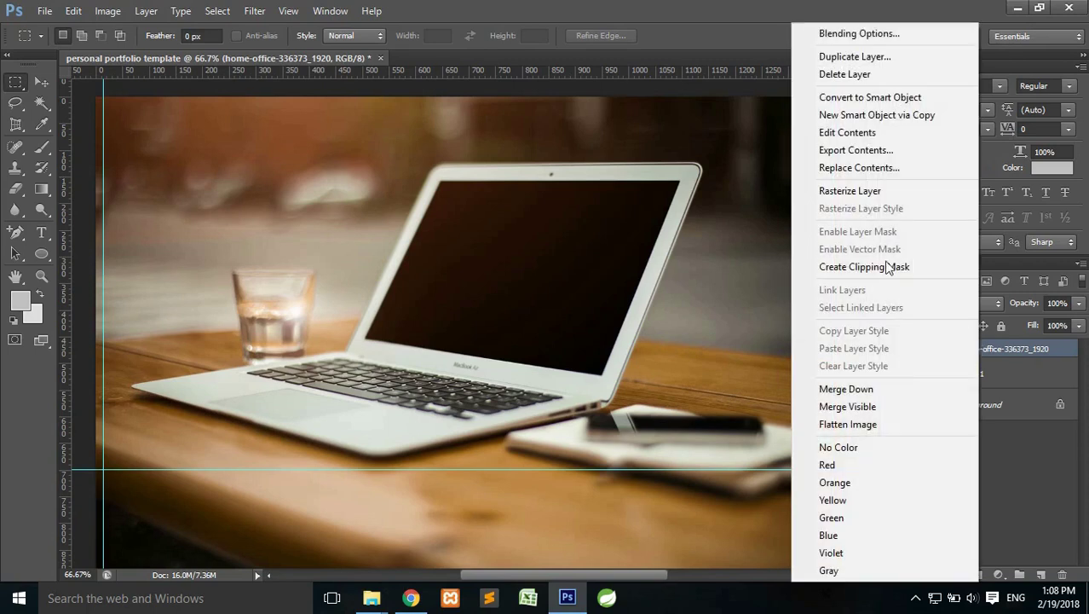
click(867, 266)
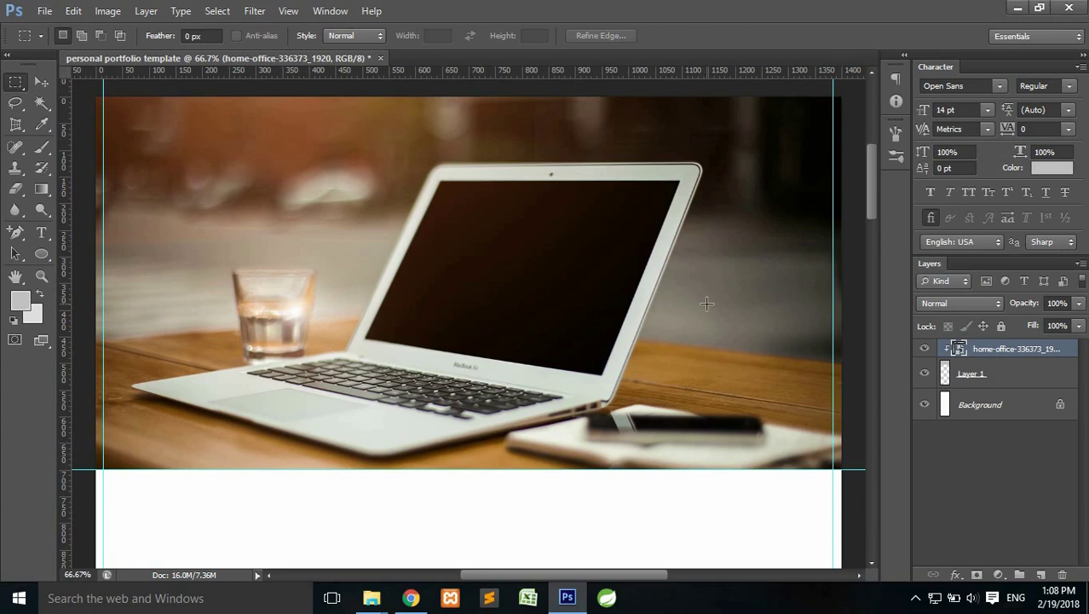
key(ctrl+shift+alt+n)
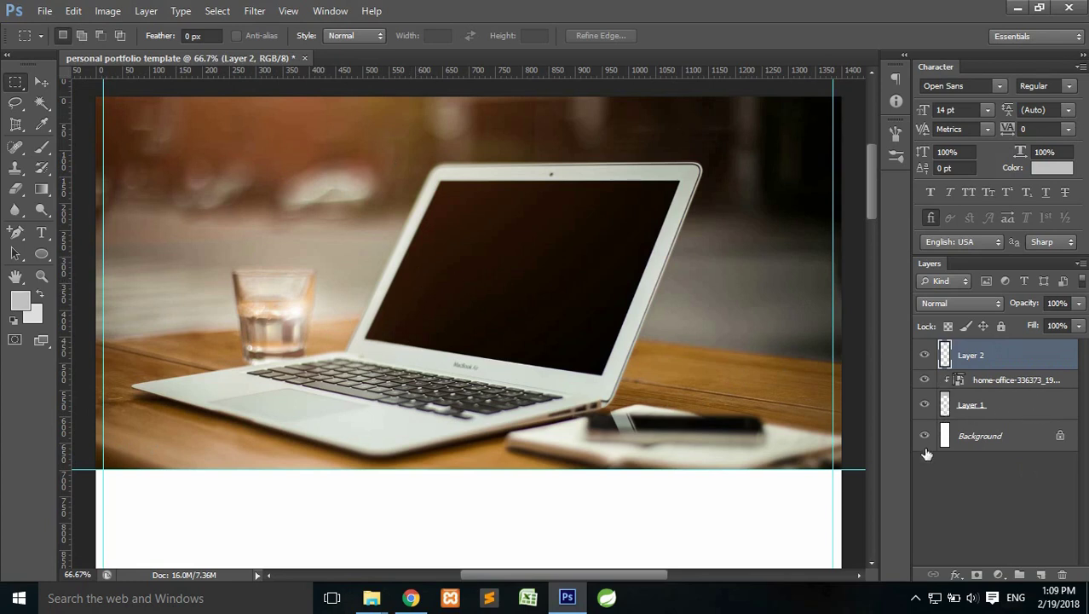
Fill the hero rectangle's outline with black on Layer 2
ctrl+click(945, 407)
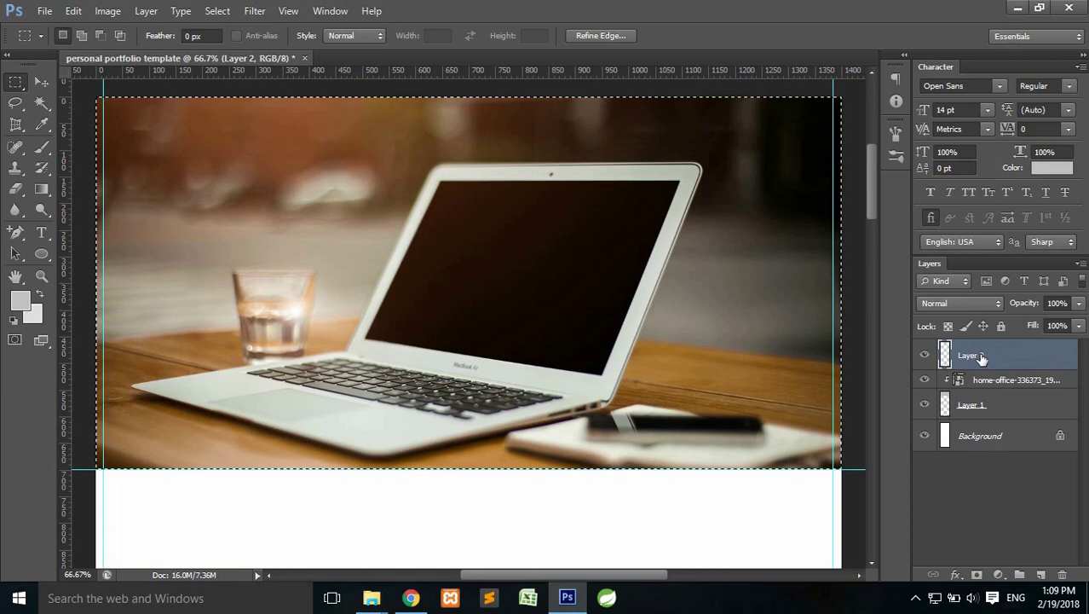
click(20, 301)
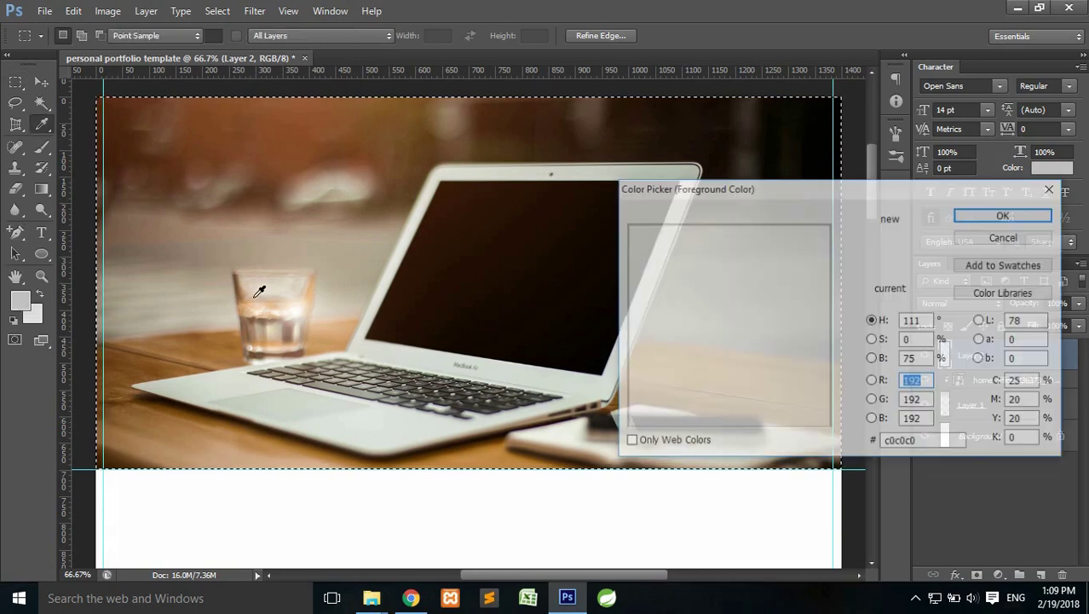
text(0)
key(Tab)
text(0)
key(Tab)
text(0)
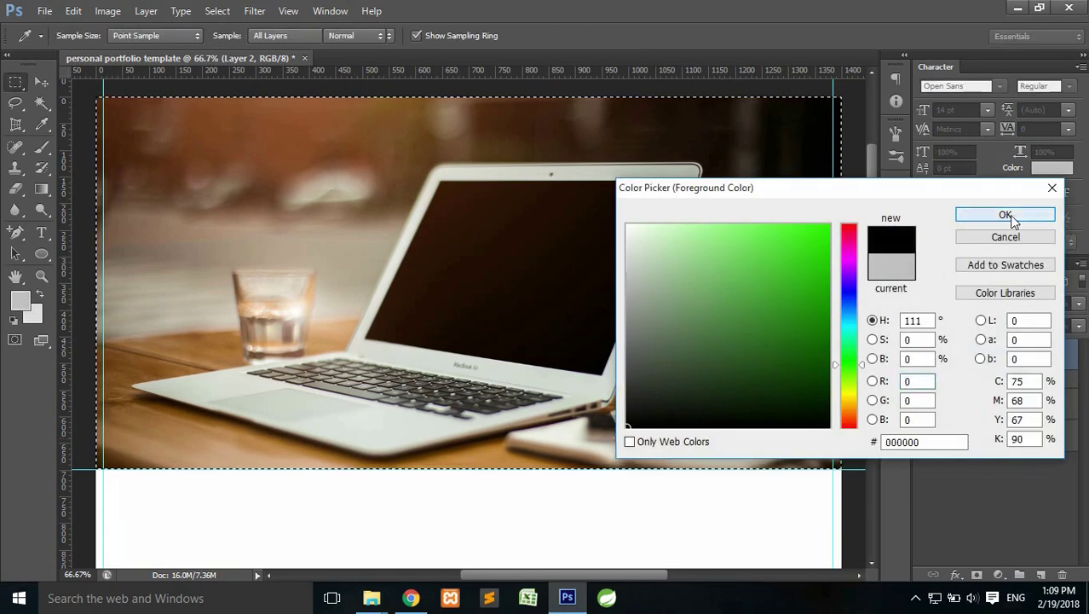
click(976, 215)
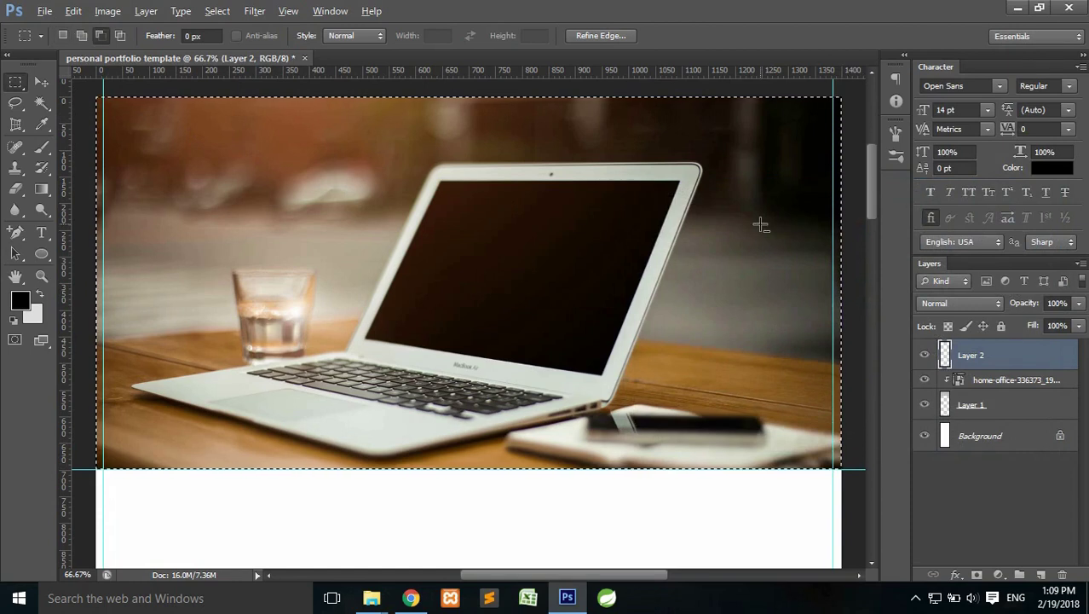
key(alt+BackSpace)
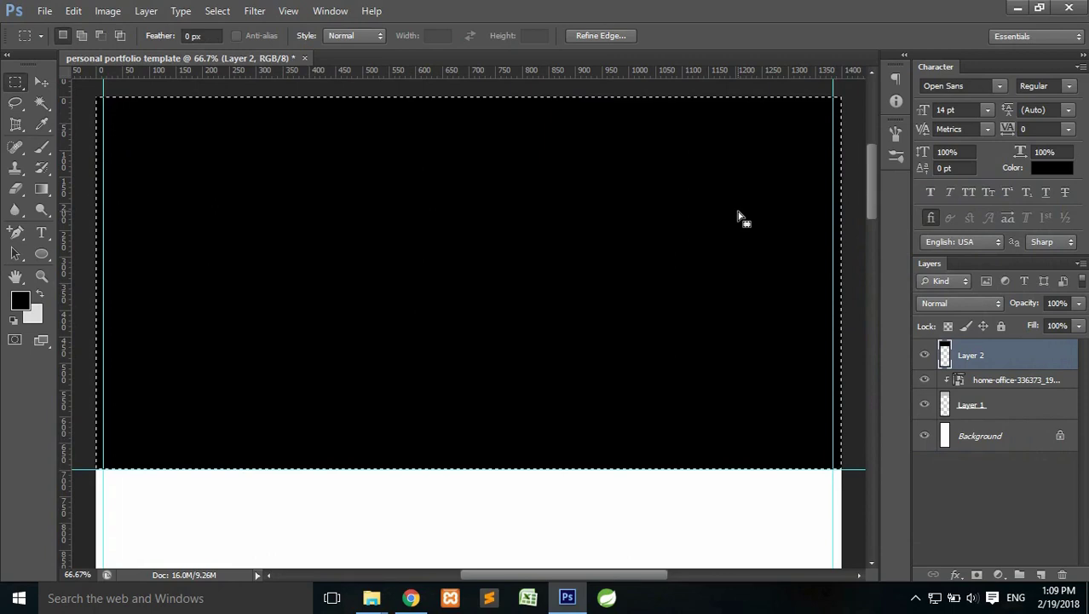
key(ctrl+d)
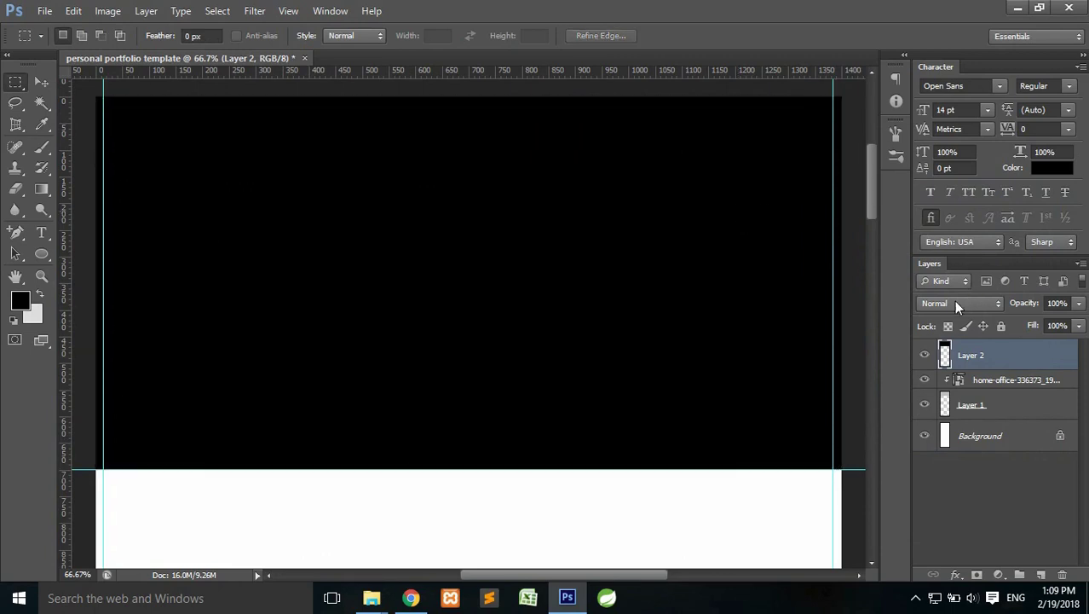
Set Layer 2's opacity to 70%
click(1069, 303)
text(50)
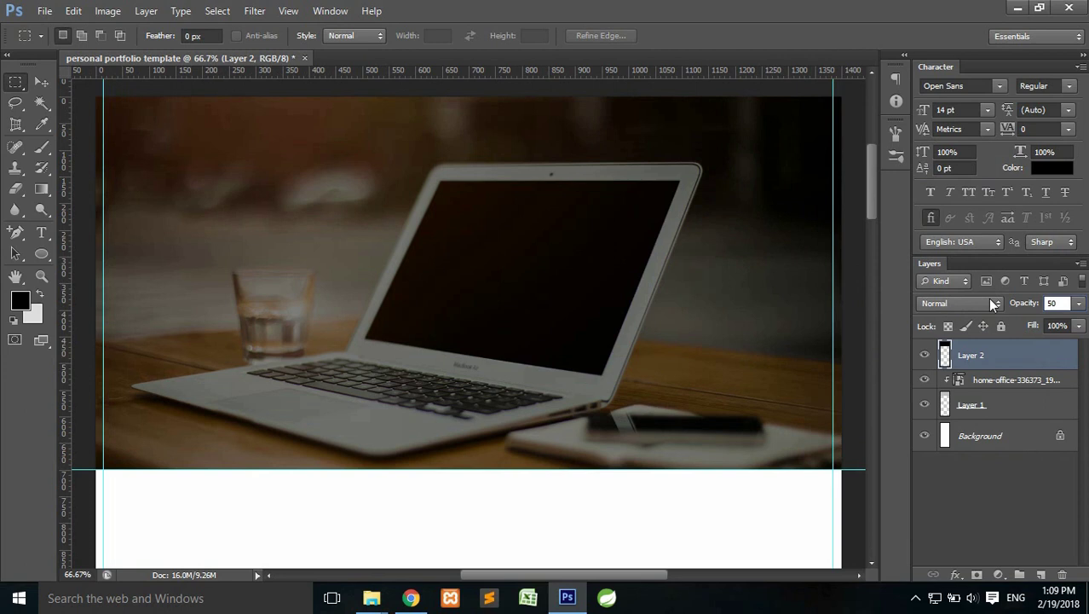
key(BackSpace)
key(BackSpace)
text(7)
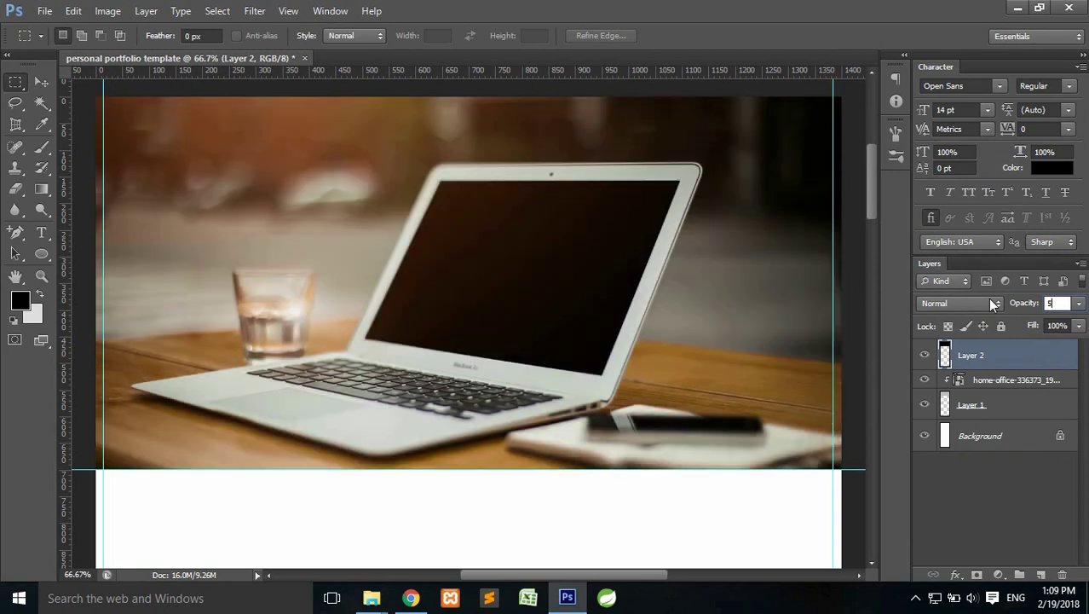
text(0)
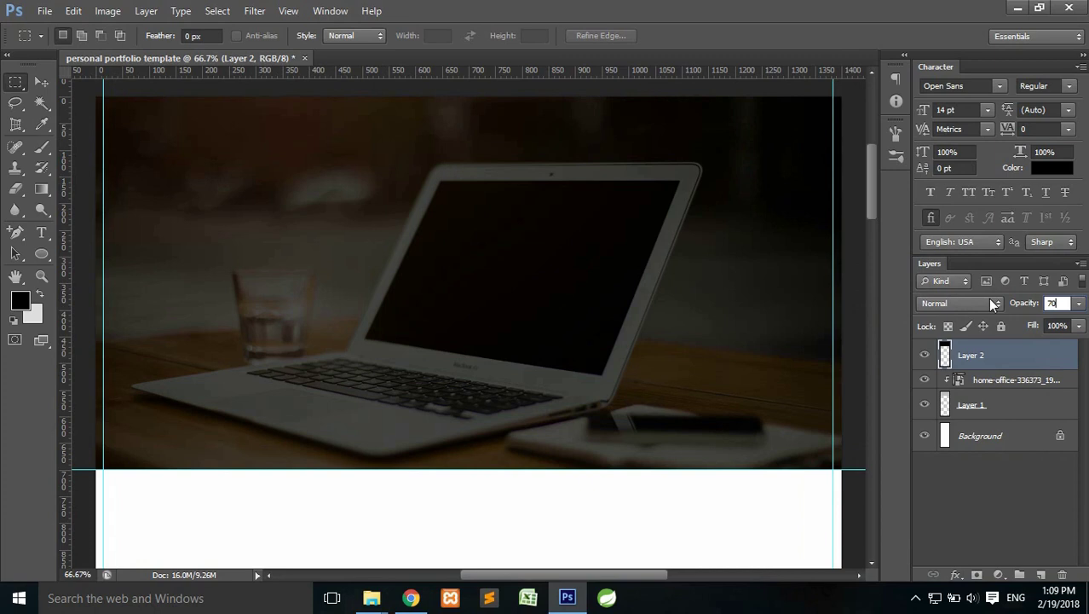
key(Return)
On a new layer, fill a black band about 150 px tall across the hero's top
click(1039, 575)
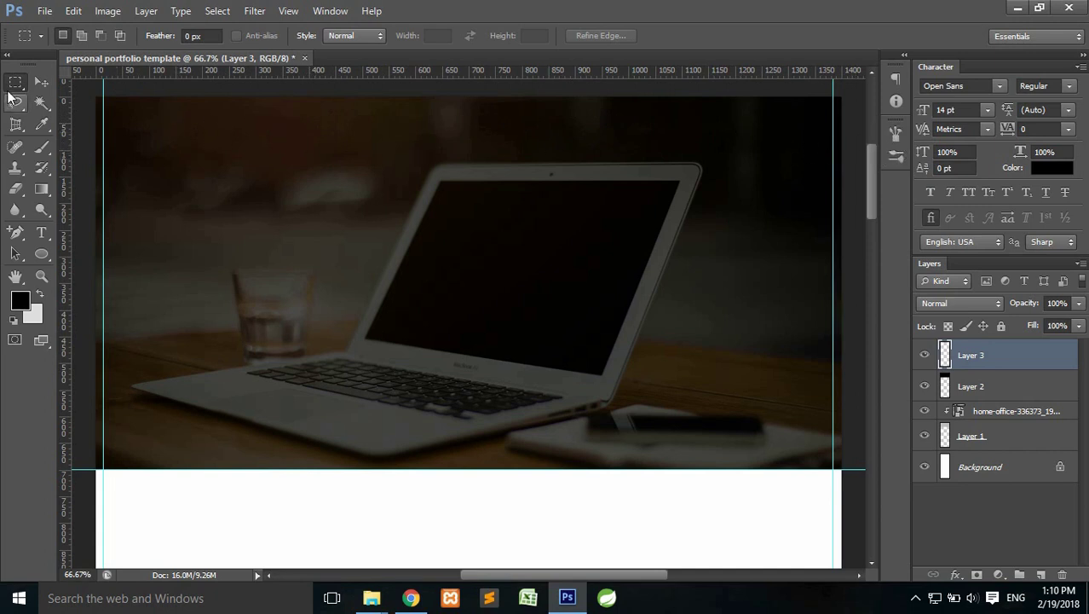
mouse_move(84, 94)
mouse_down()
mouse_move(516, 172)
mouse_move(842, 172)
mouse_up()
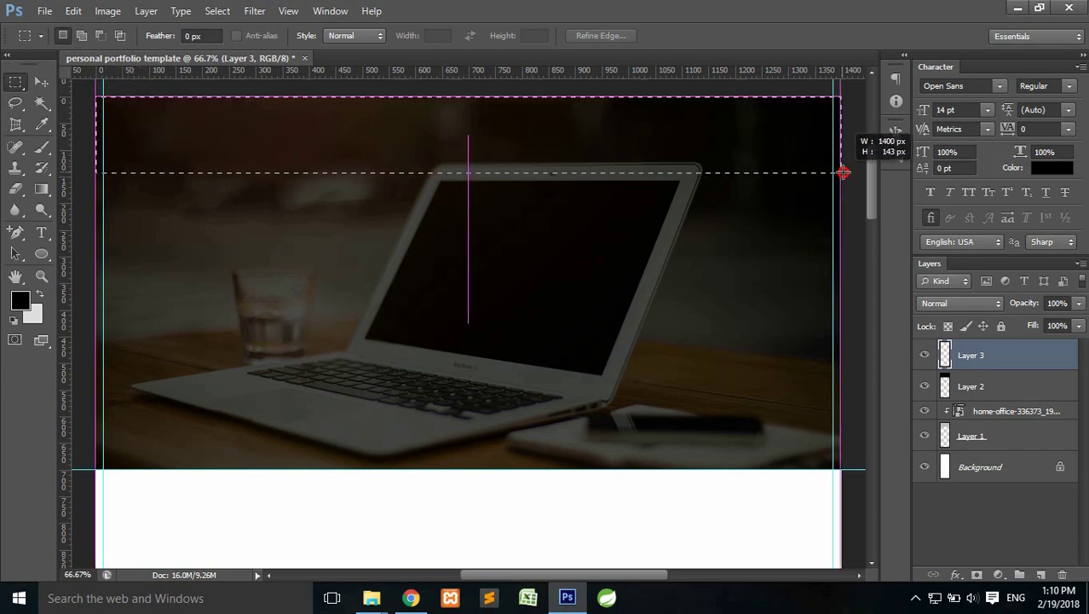
click(849, 188)
drag(842, 172, 843, 188)
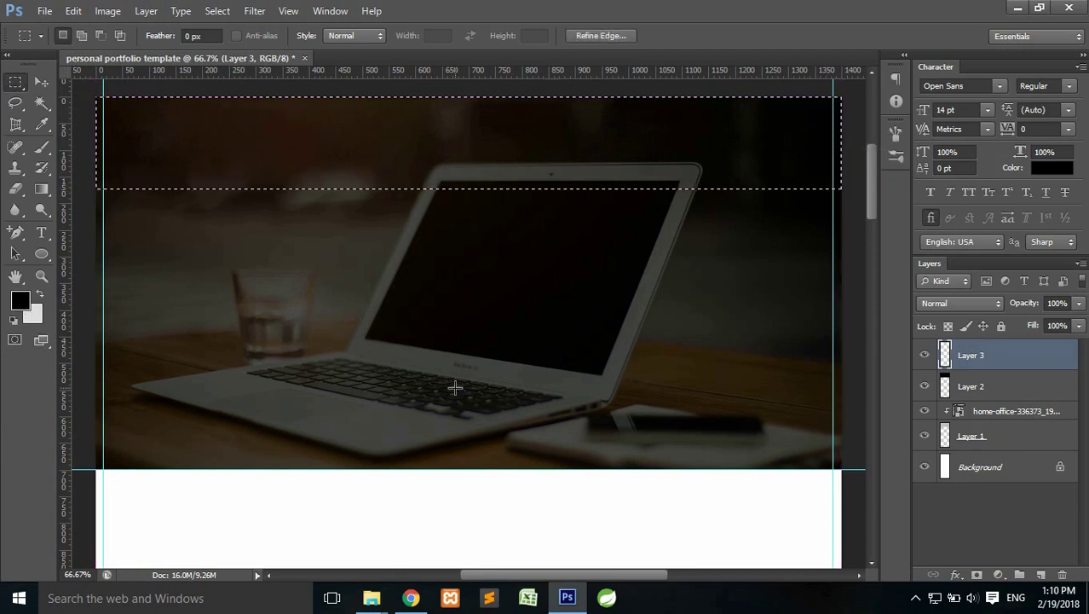
key(alt+BackSpace)
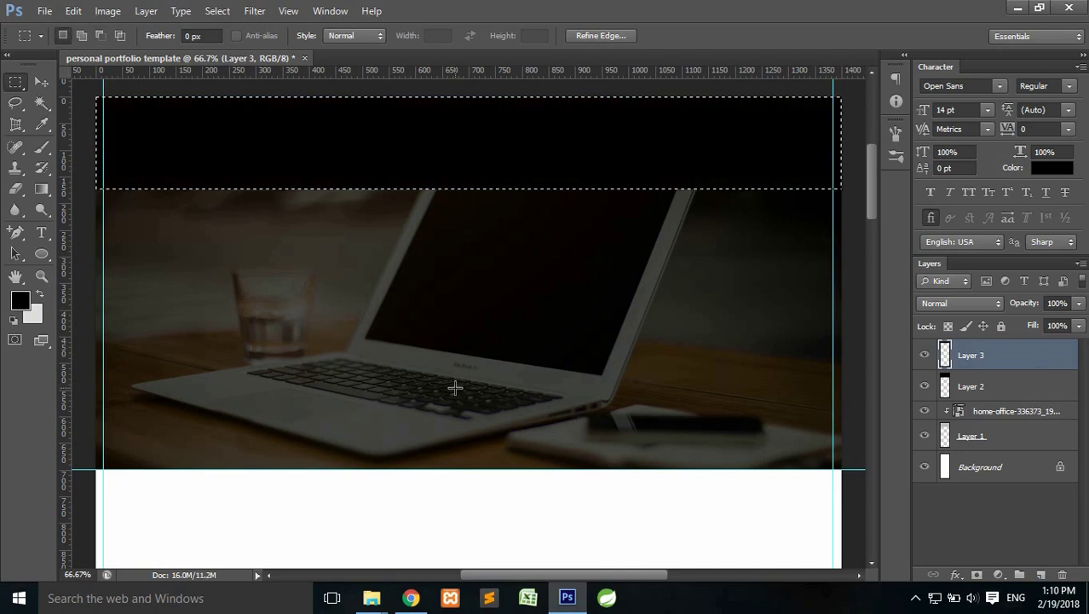
key(ctrl+d)
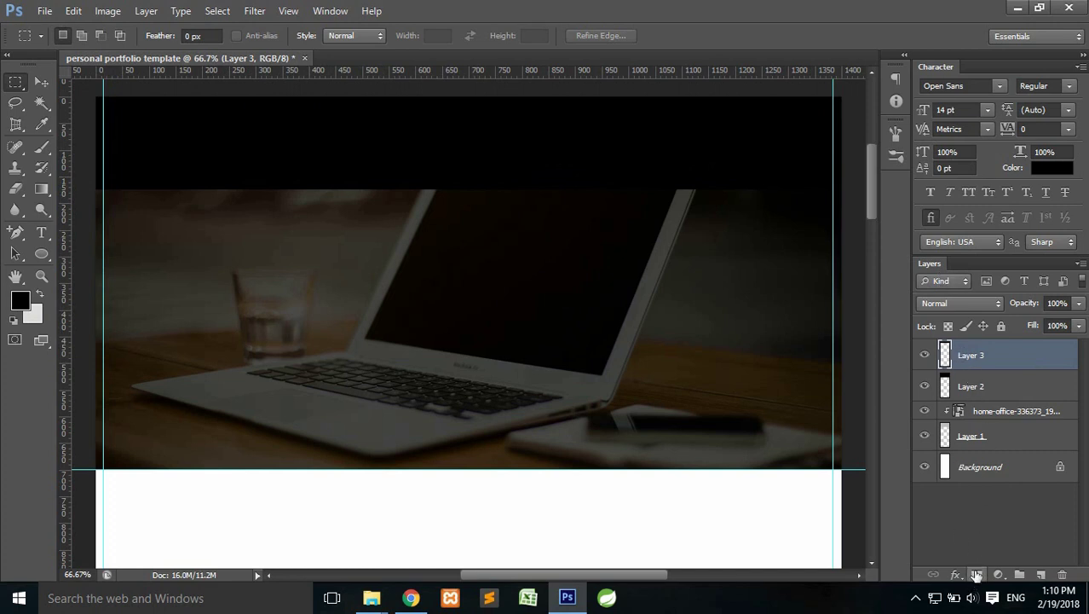
Mask Layer 3 with a foreground-to-transparent gradient so the black band fades into the photo
click(977, 574)
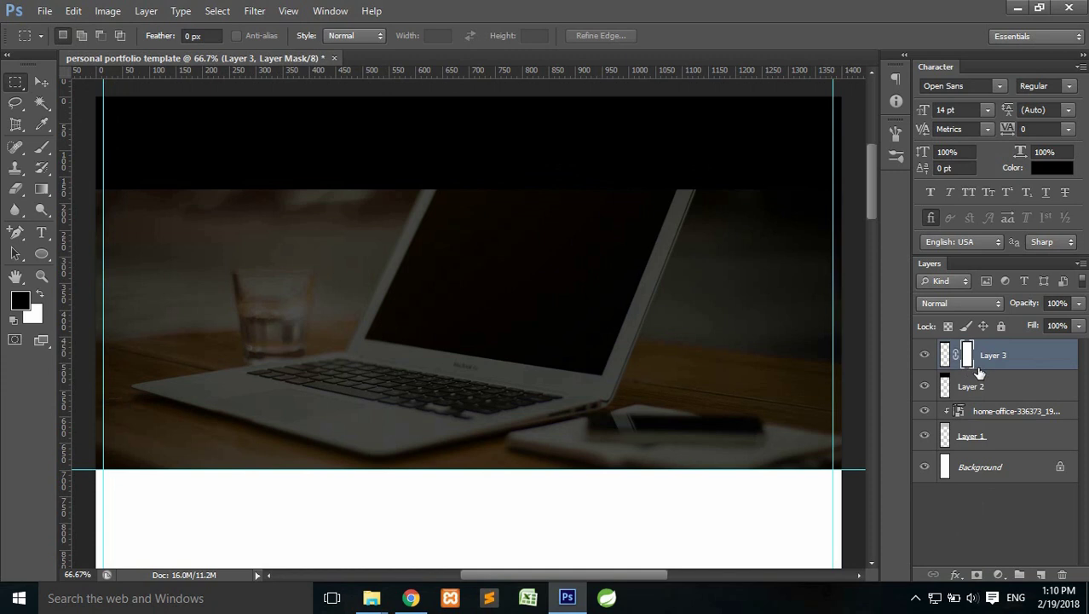
click(41, 188)
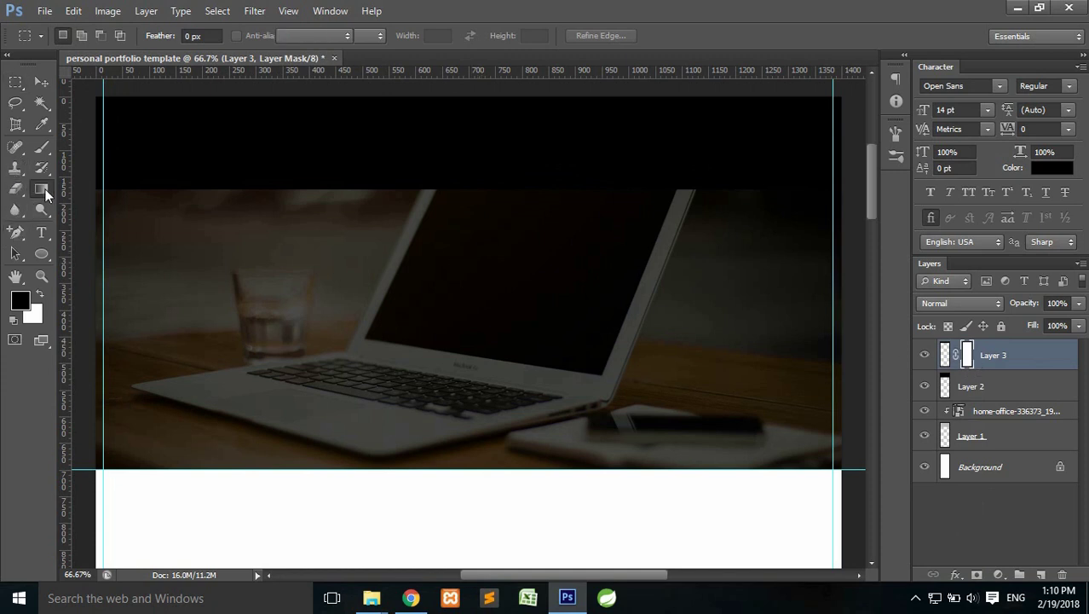
click(114, 36)
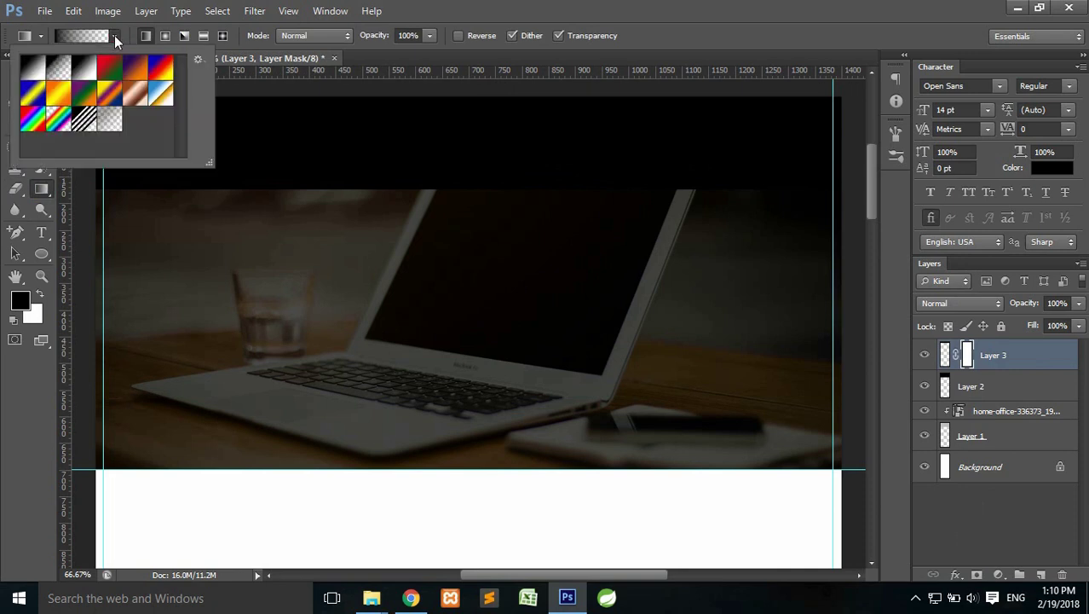
double_click(61, 73)
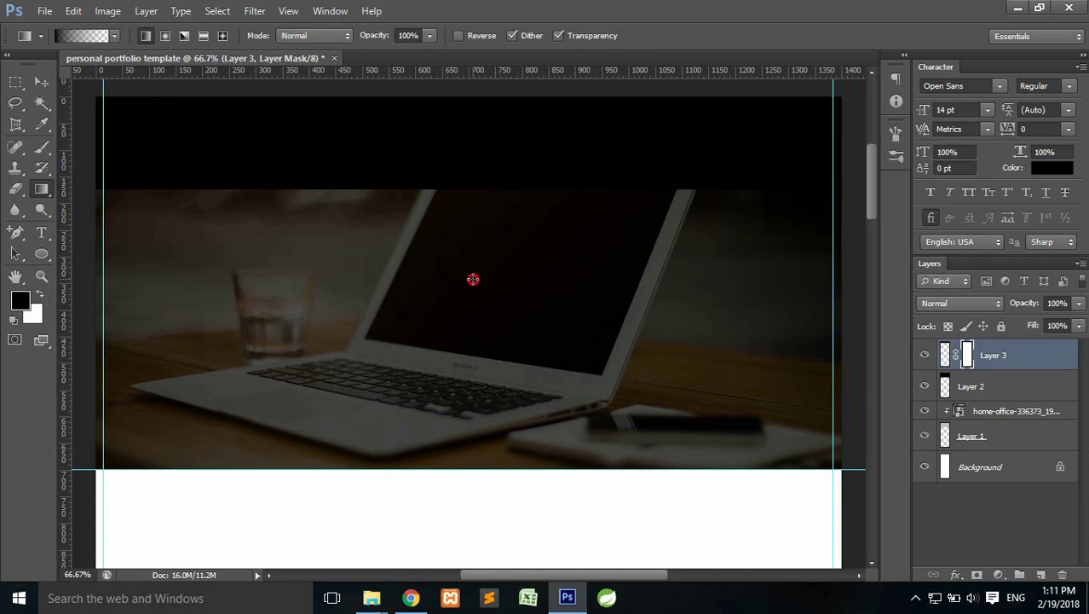
drag(473, 278, 474, 154)
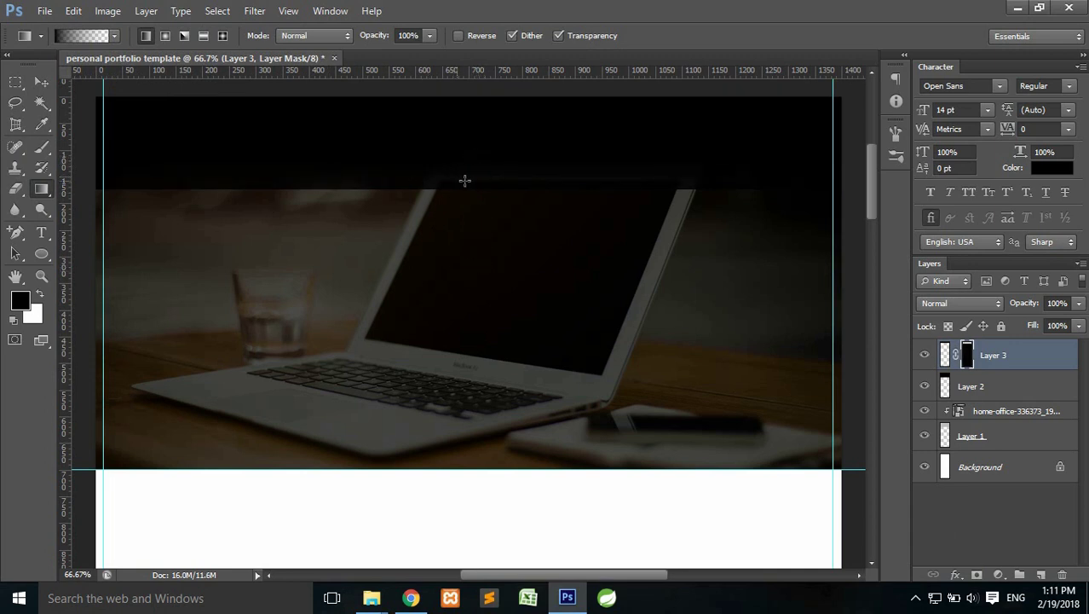
drag(461, 267, 465, 154)
drag(460, 263, 459, 179)
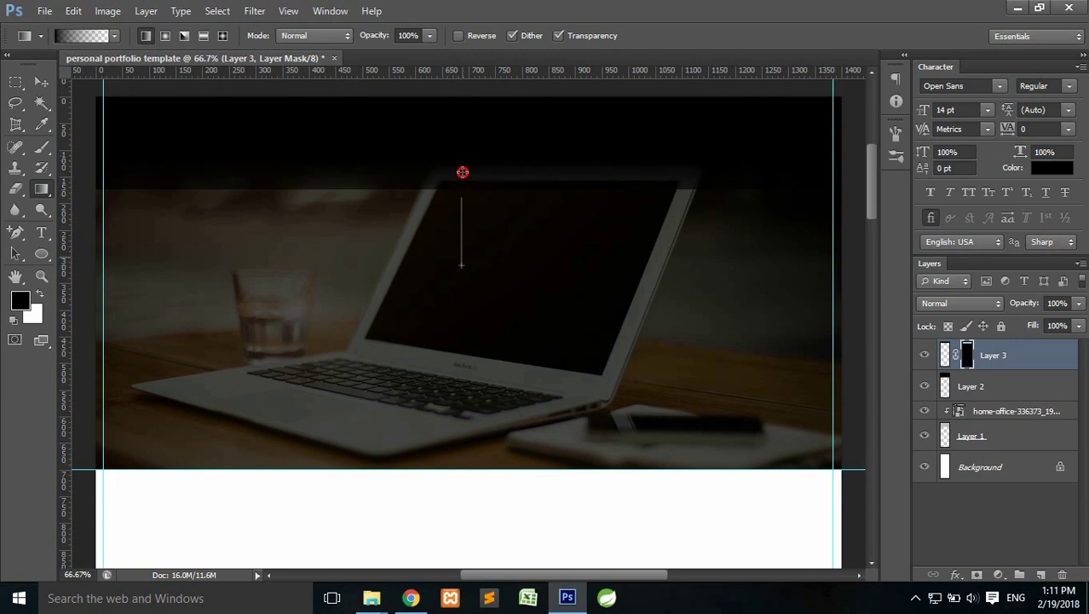
drag(458, 264, 459, 166)
drag(453, 266, 458, 162)
drag(462, 256, 462, 145)
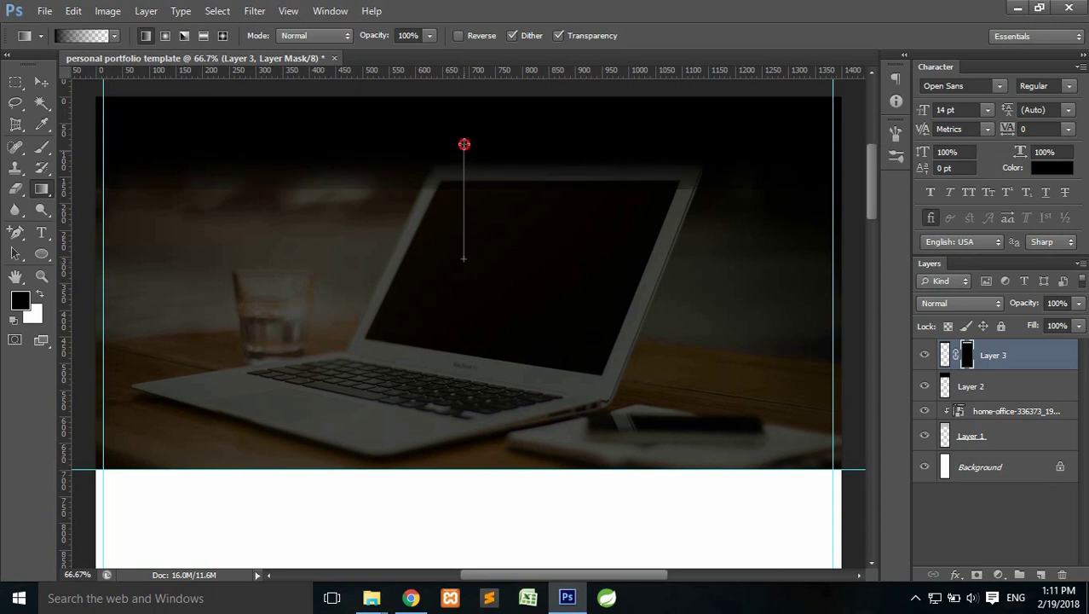
drag(456, 253, 459, 160)
drag(463, 245, 479, 149)
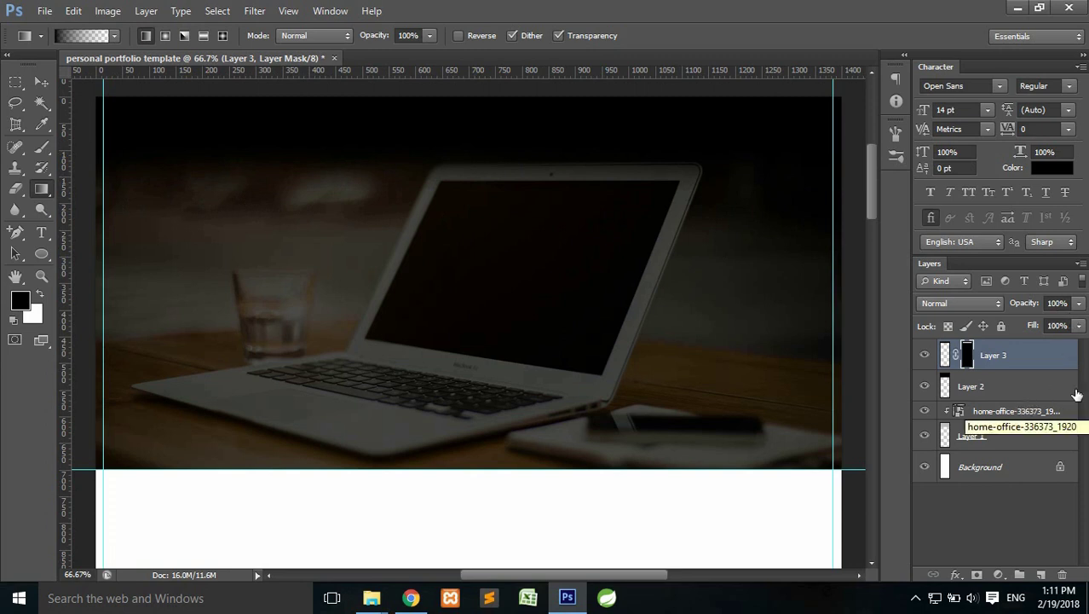
Set Layer 3's opacity to 70%
click(1057, 304)
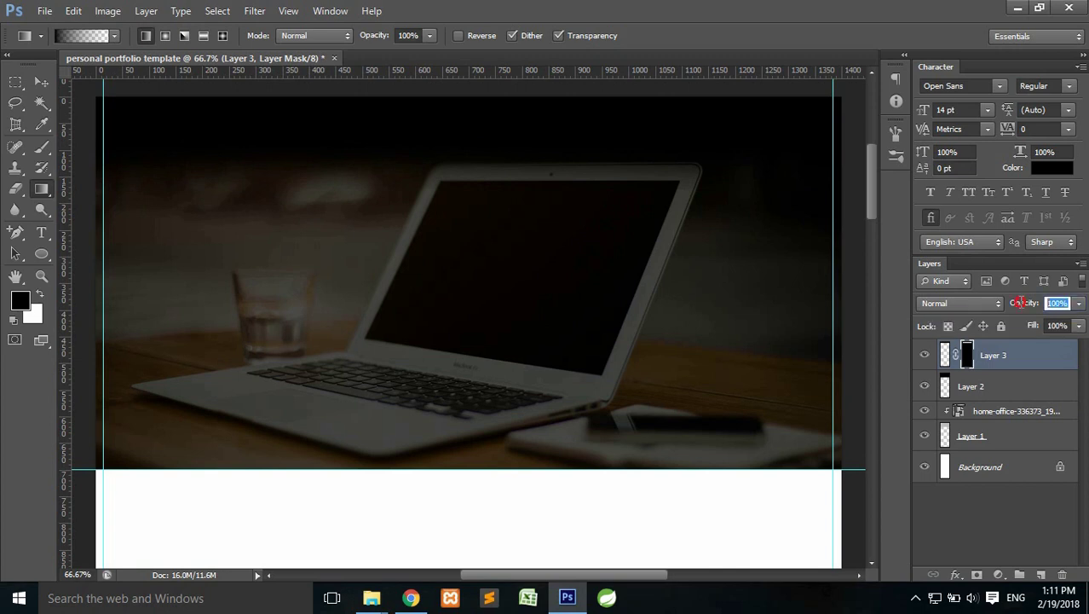
text(80)
key(BackSpace)
key(BackSpace)
text(7)
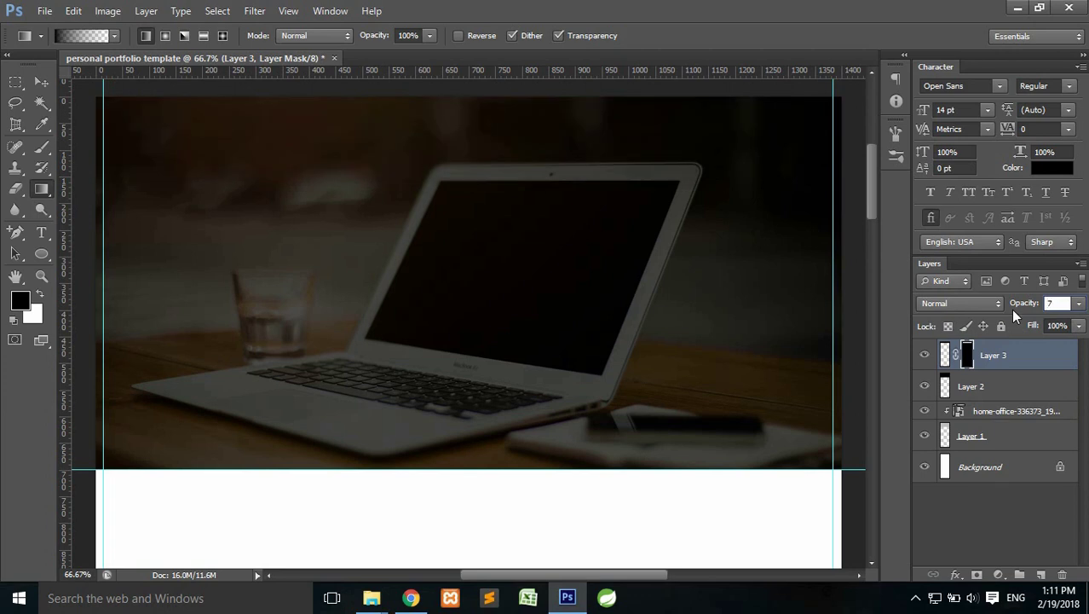
text(0)
key(Return)
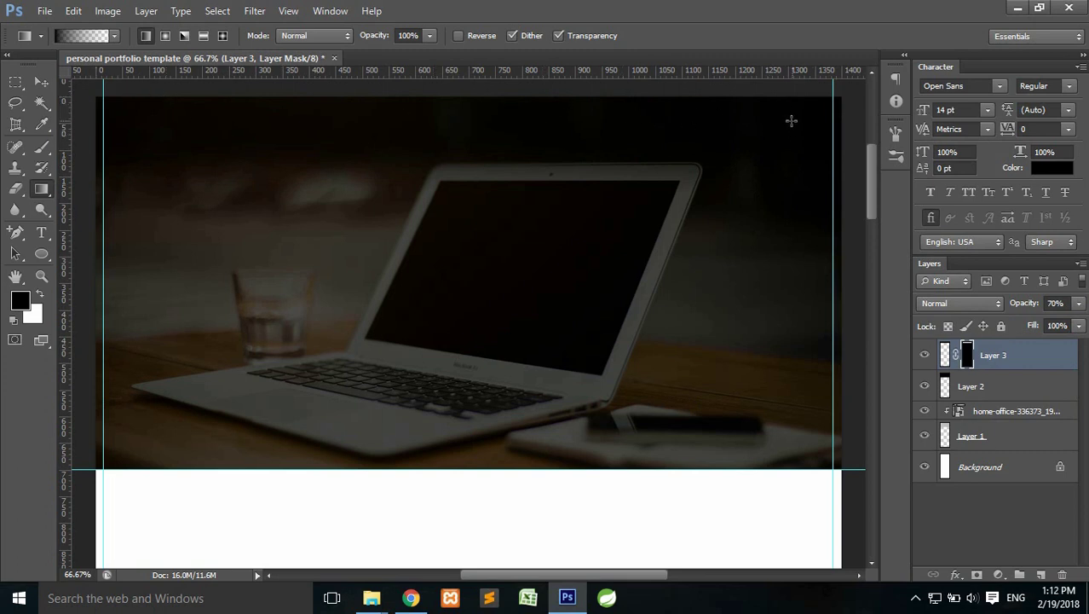
On a new layer, type the designer's name in Impact near the hero's top-left
click(1040, 575)
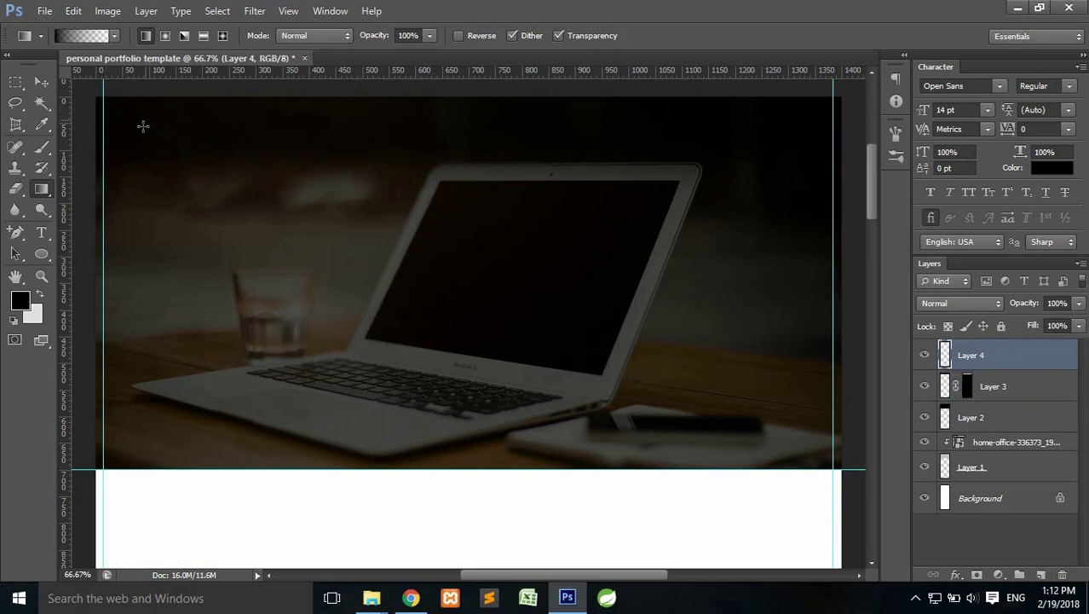
click(41, 233)
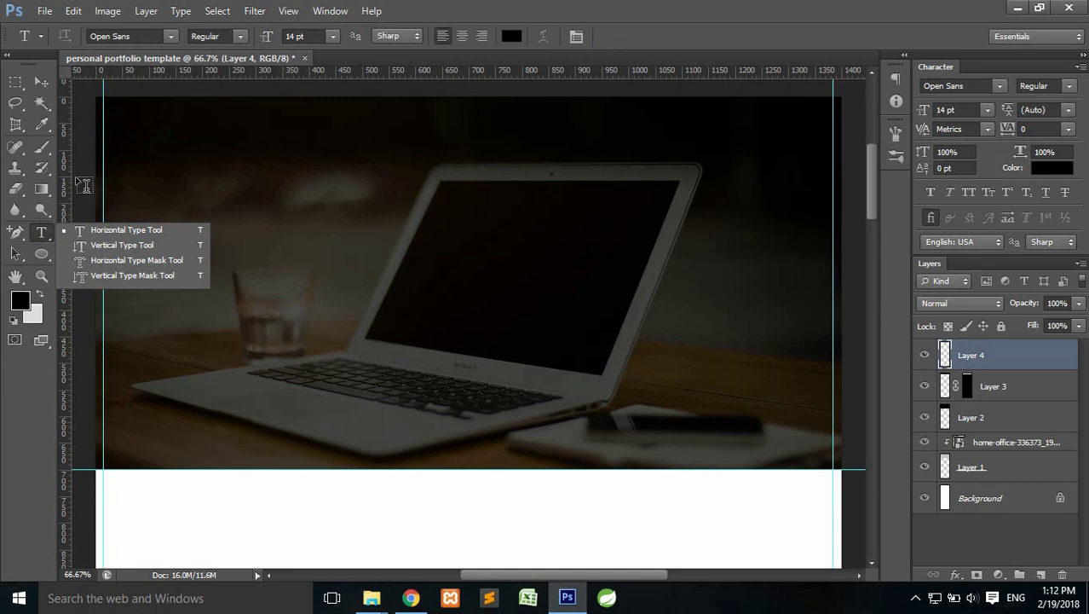
click(143, 38)
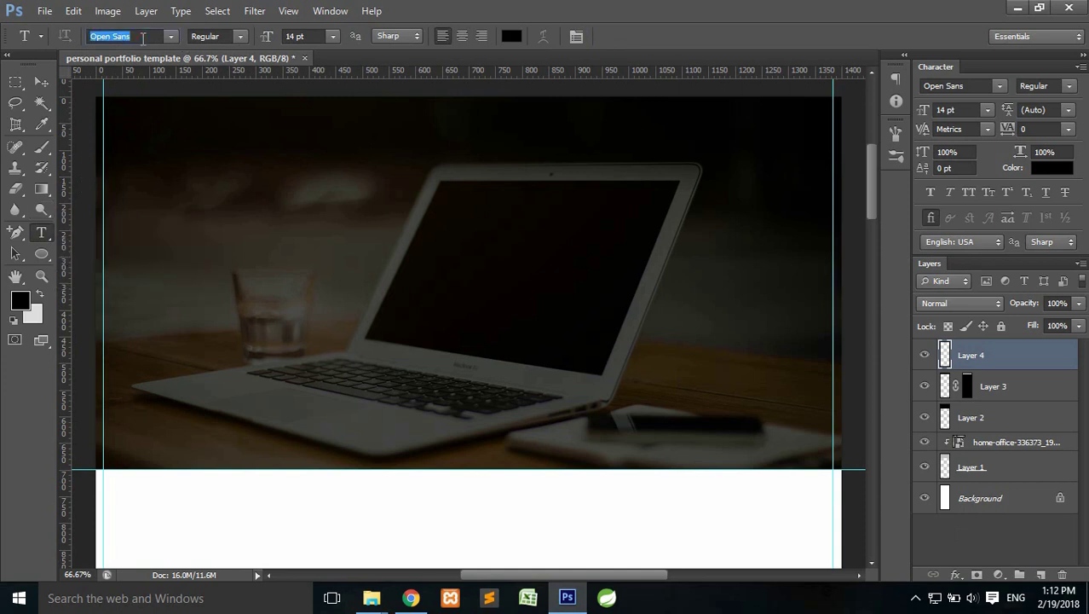
text(Impact)
key(Return)
click(131, 134)
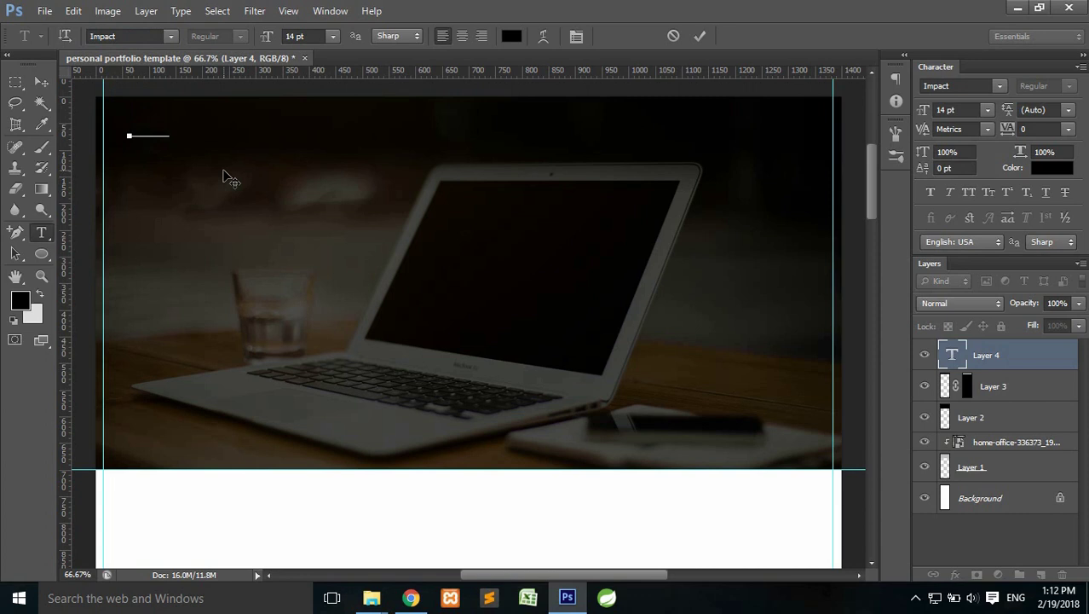
click(697, 40)
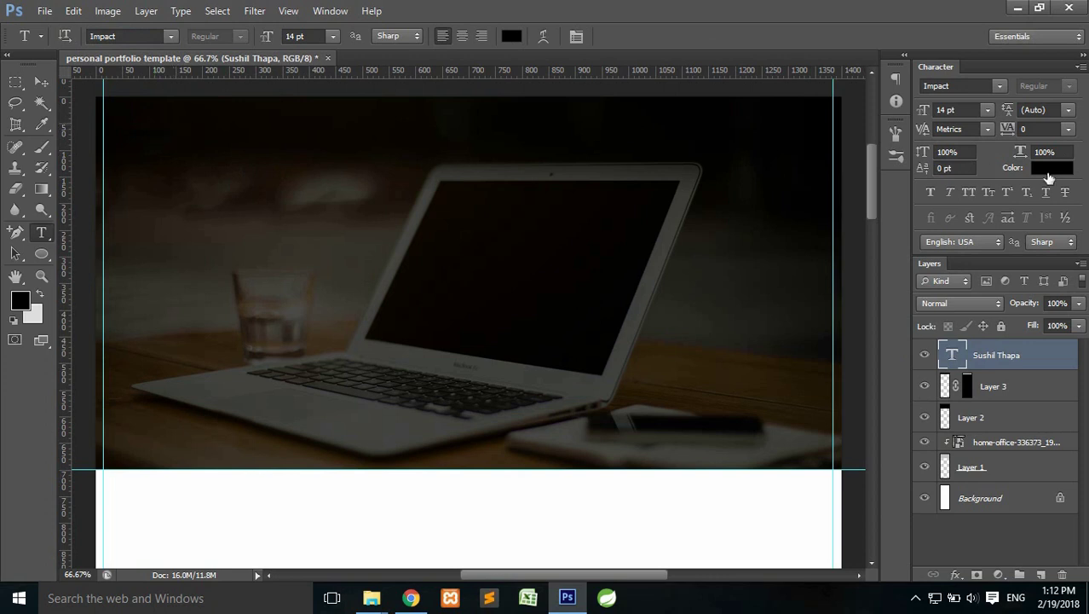
Make the name text white, 48 pt, and all capitals
click(1048, 174)
drag(717, 273, 568, 182)
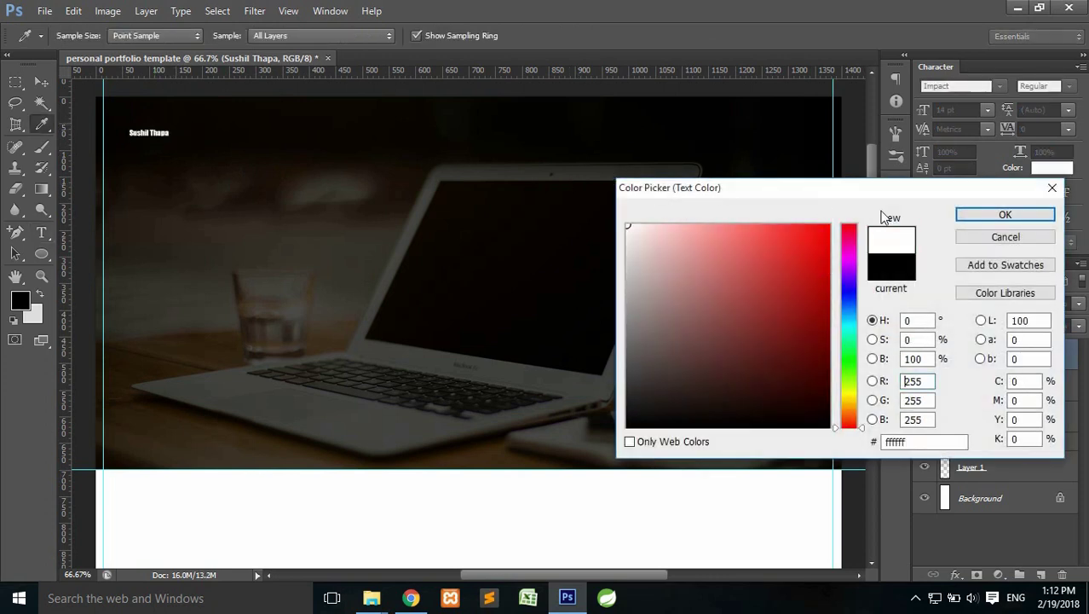
click(997, 220)
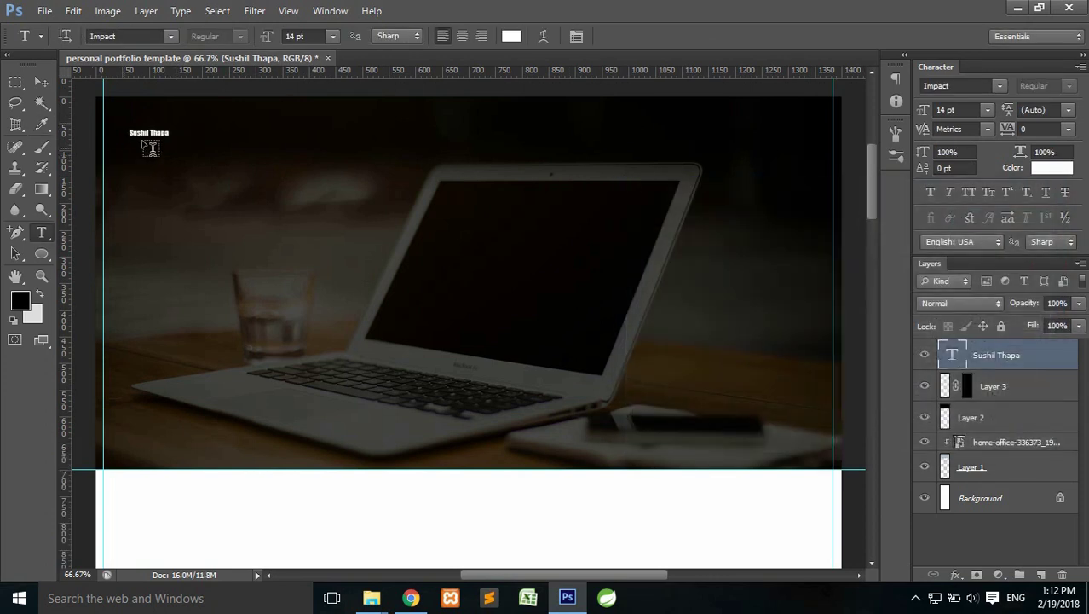
click(332, 37)
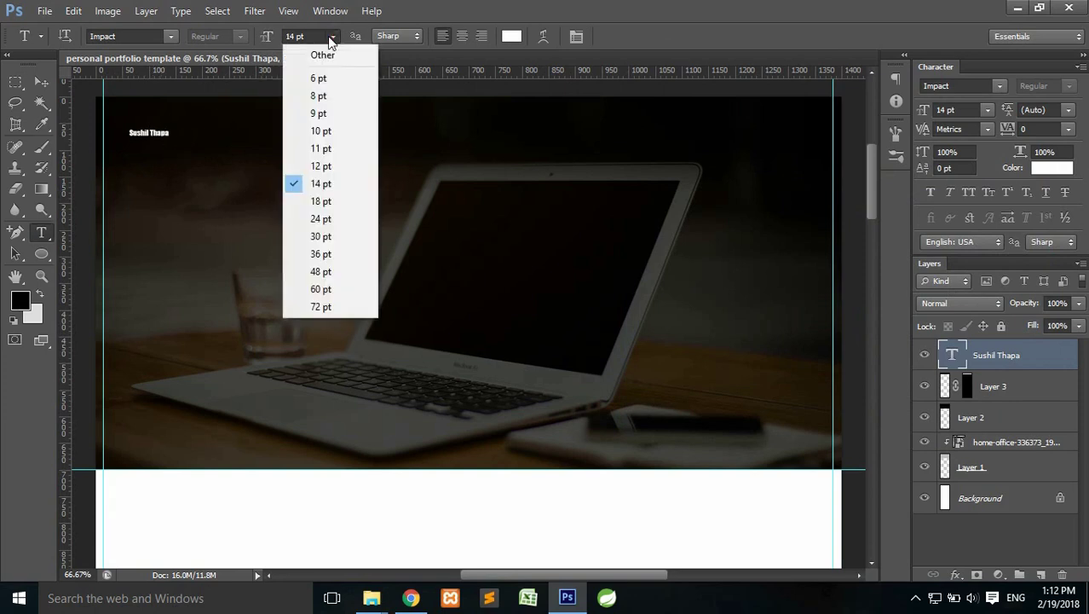
click(320, 236)
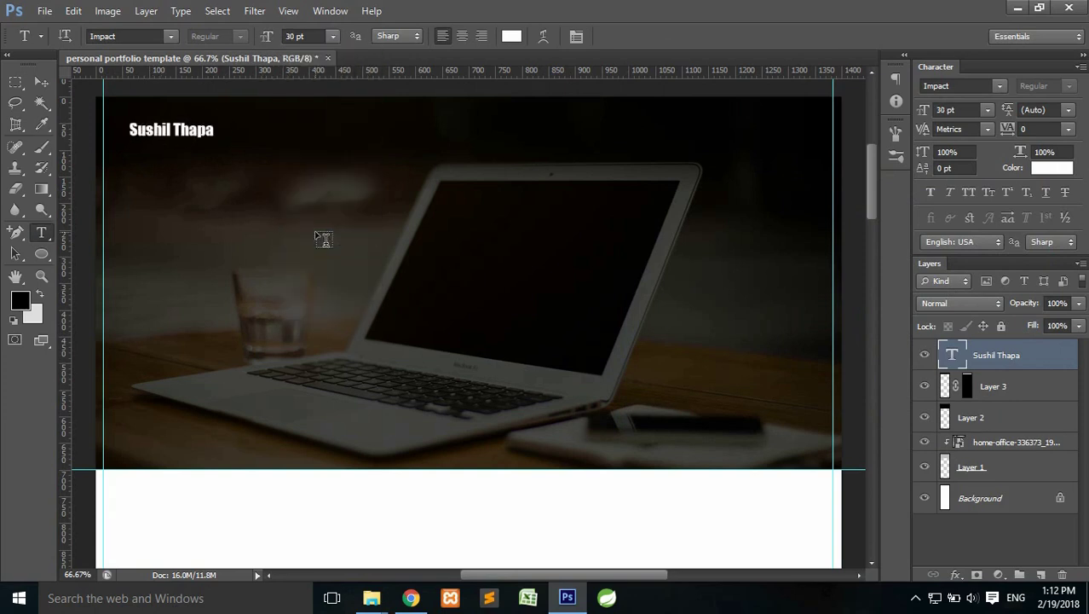
click(333, 37)
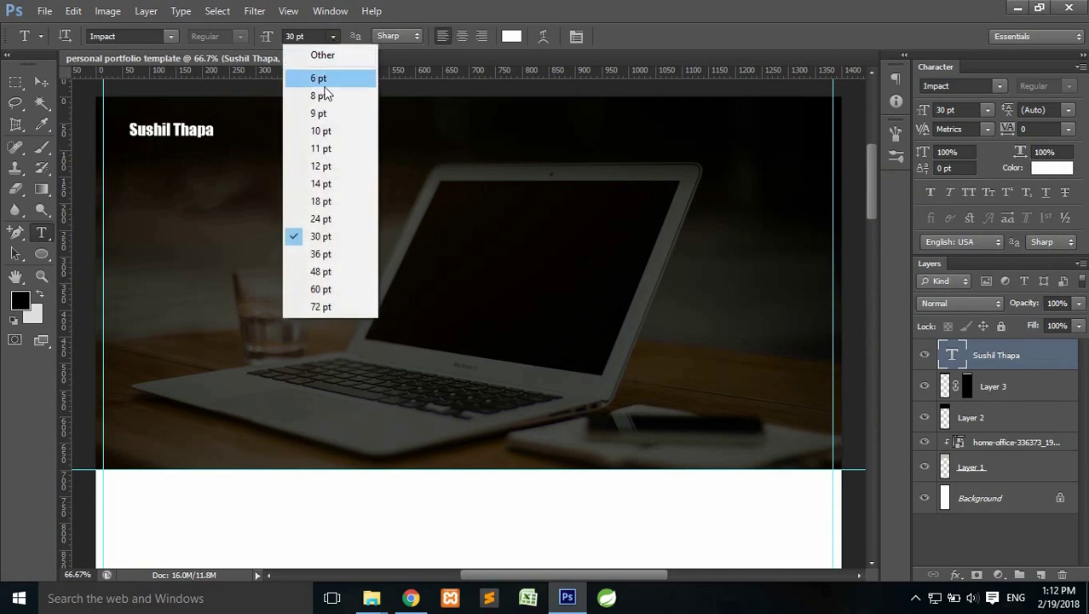
click(320, 271)
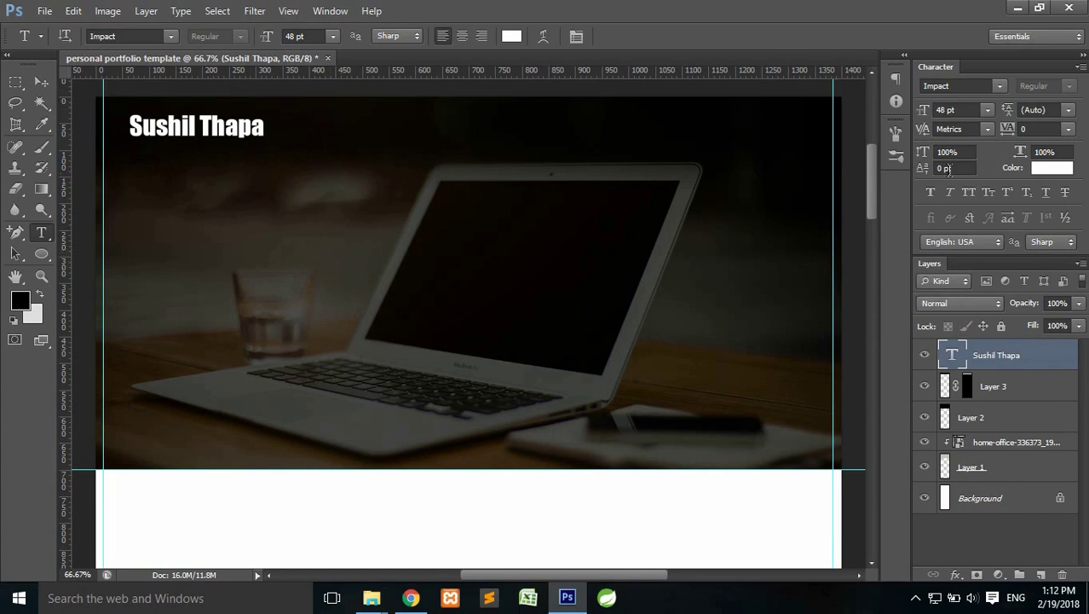
click(965, 194)
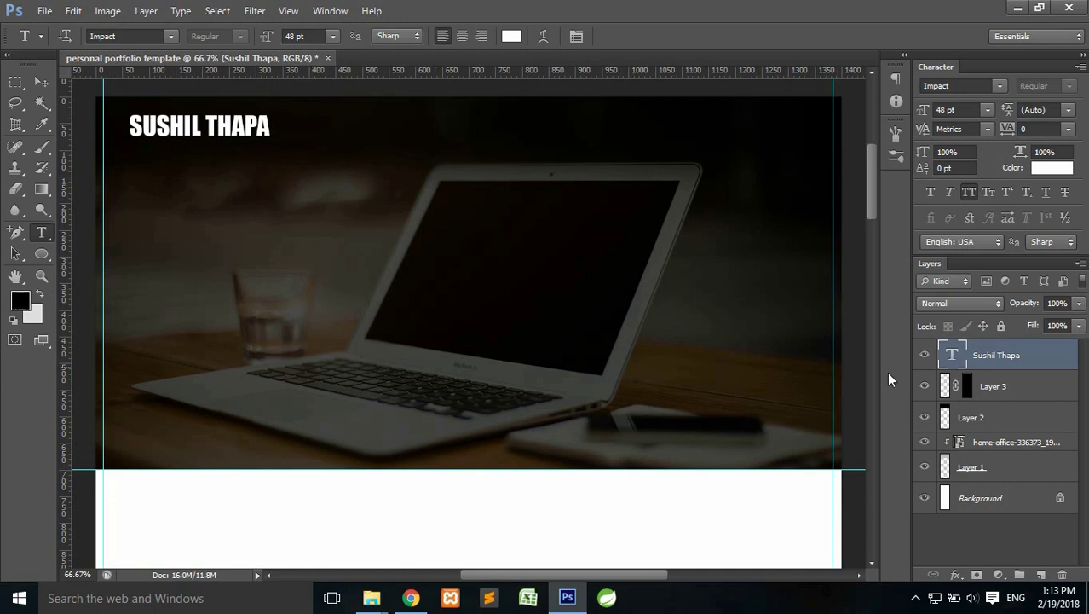
Transform the name heading to the top-left, its left edge aligned with the guide
key(ctrl+t)
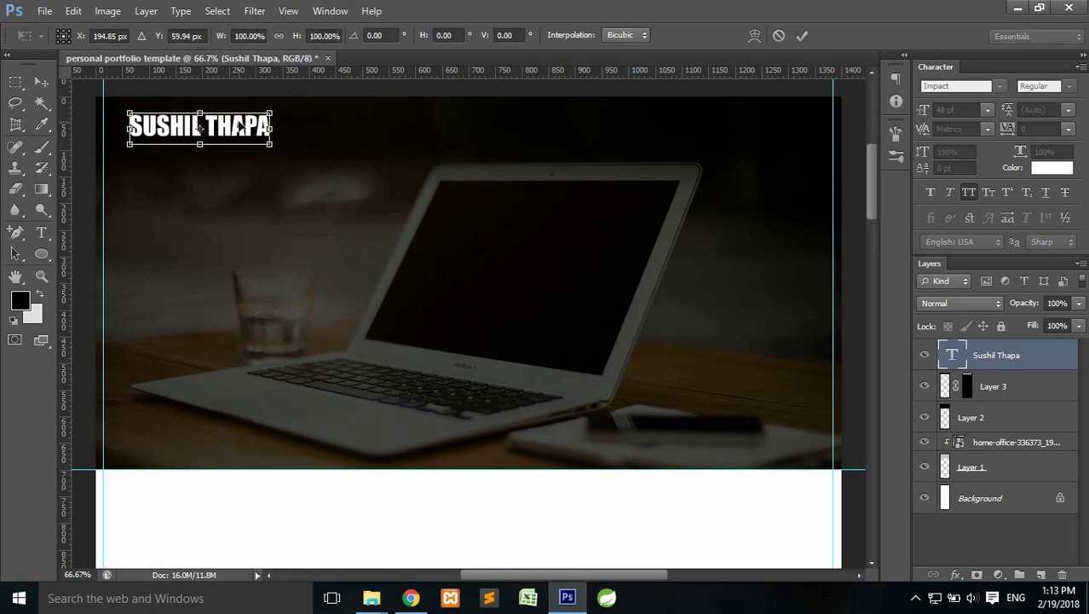
drag(241, 128, 215, 122)
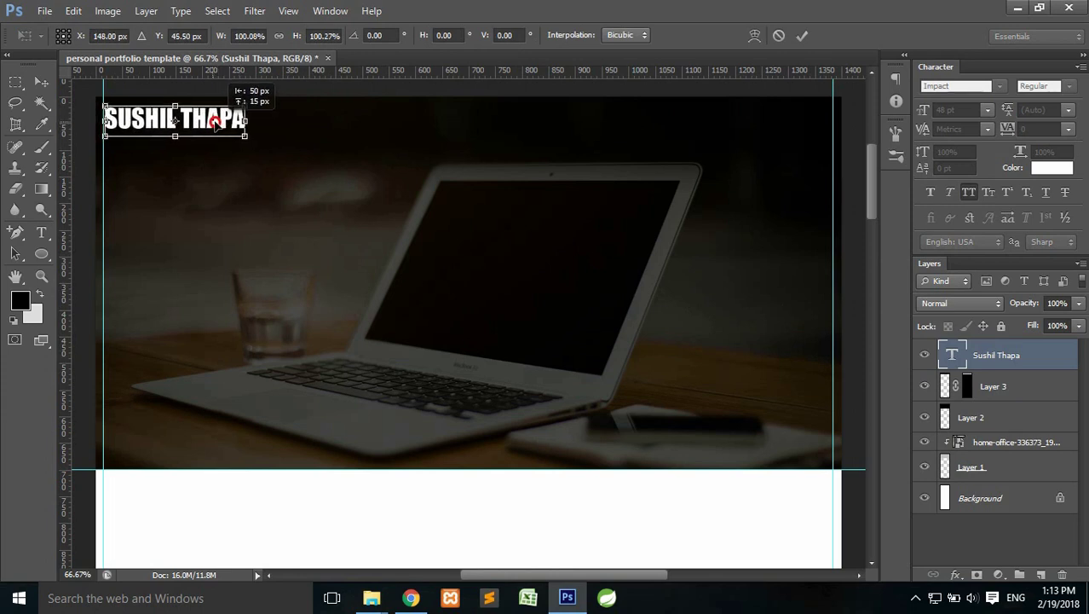
drag(215, 122, 213, 122)
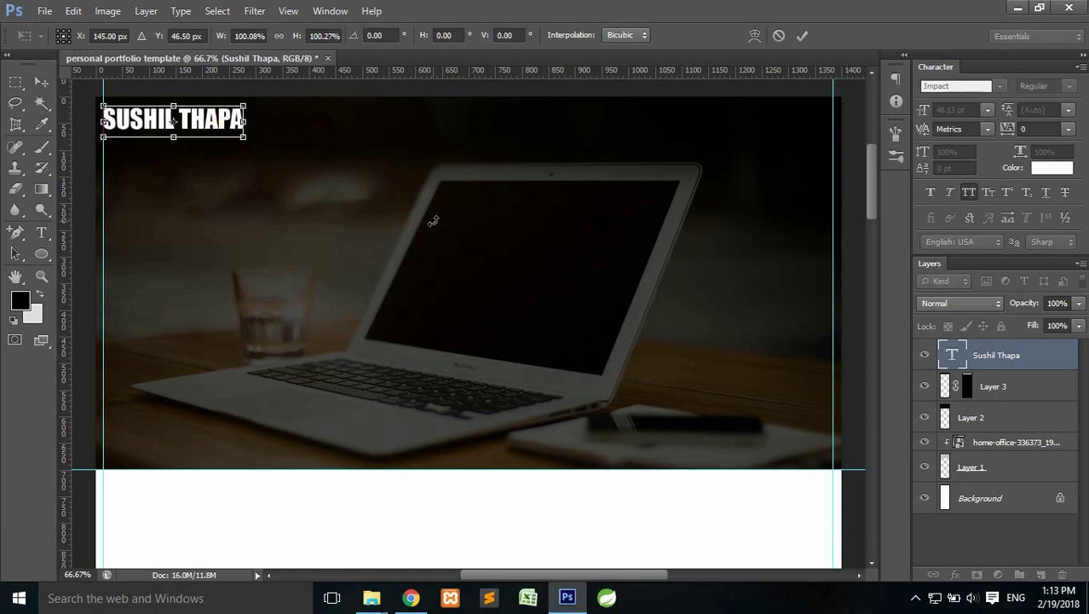
key(Down)
key(Down)
key(Down)
key(Down)
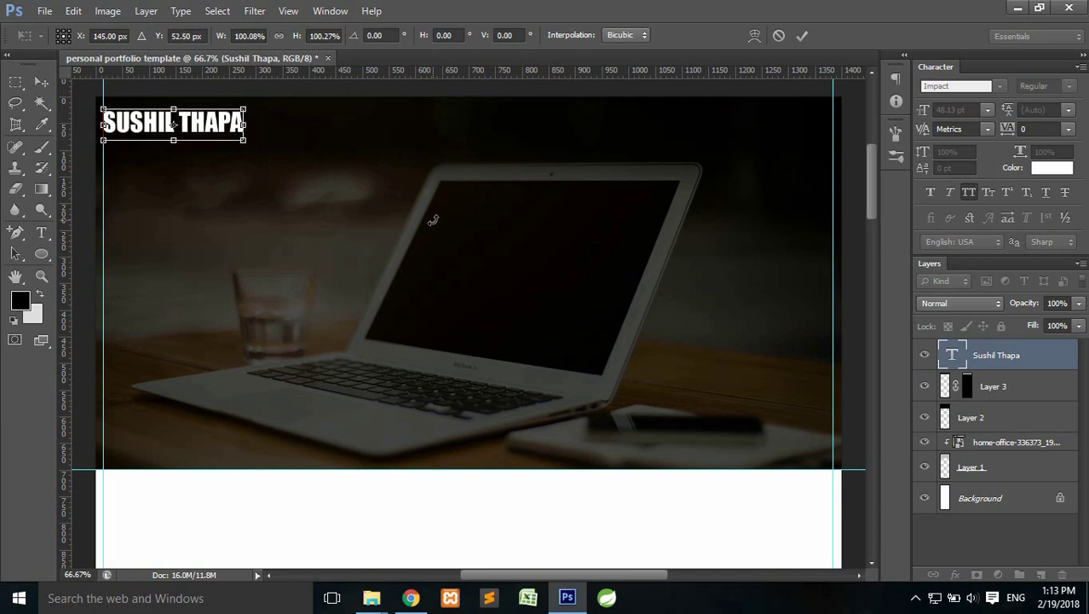
key(Return)
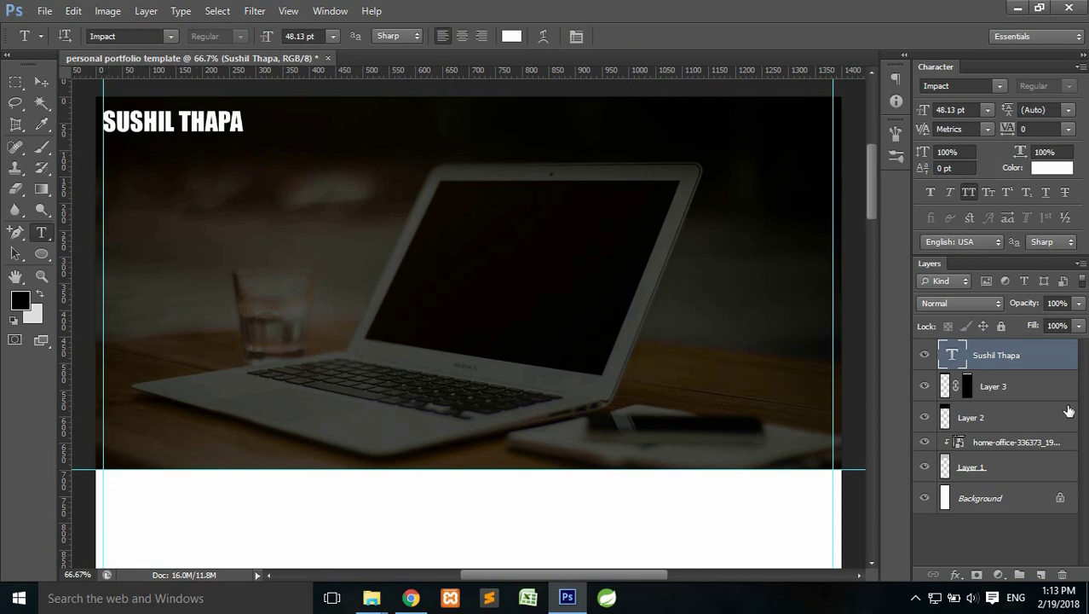
On a new layer, start a 14 pt Agency FB text box below the name heading
click(1043, 574)
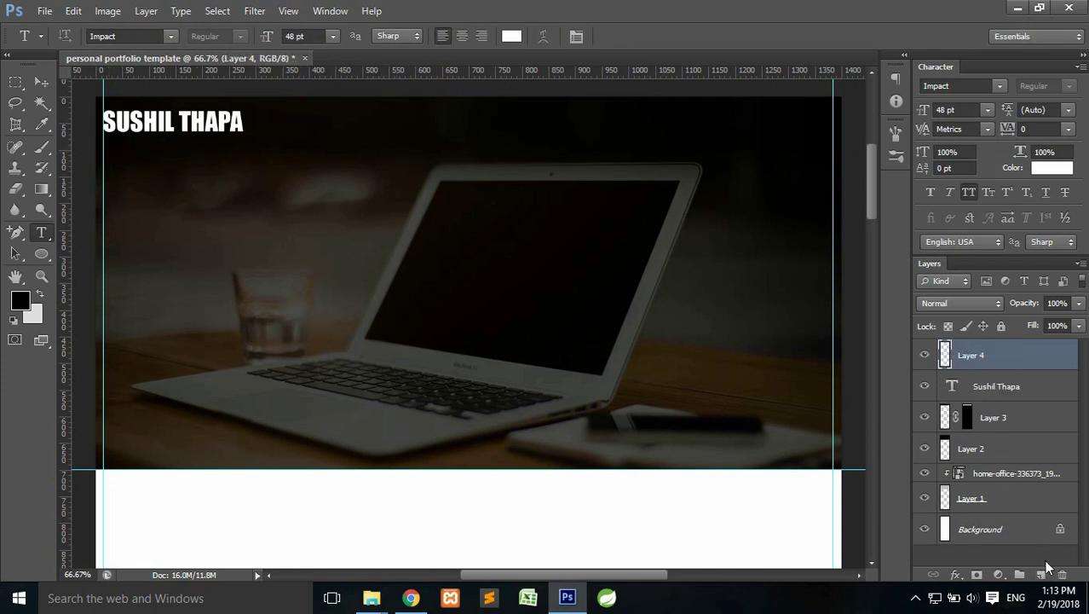
click(170, 36)
click(357, 109)
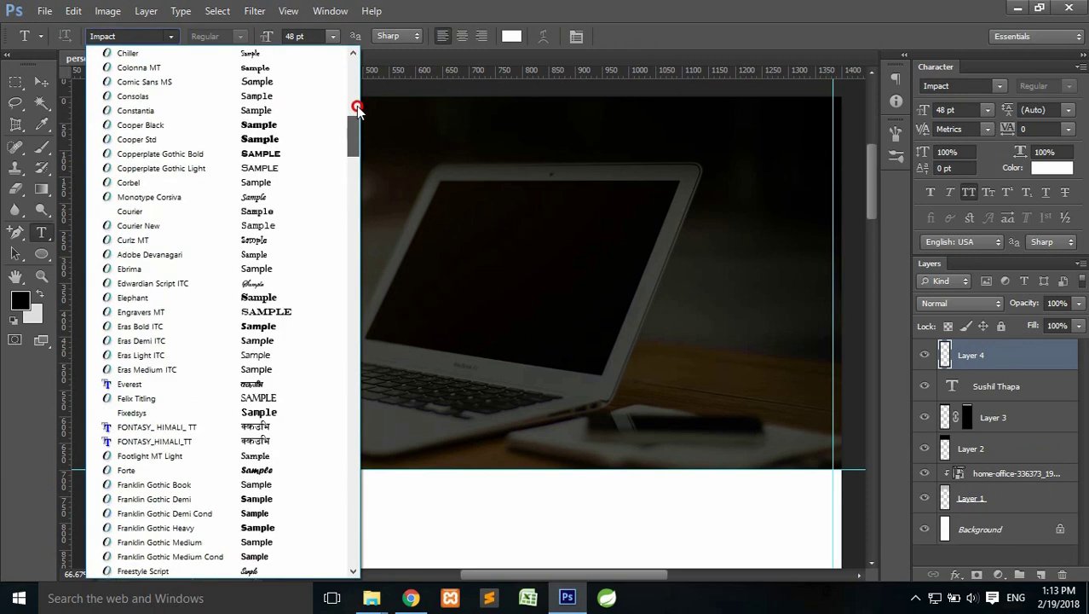
drag(357, 108, 358, 61)
click(148, 53)
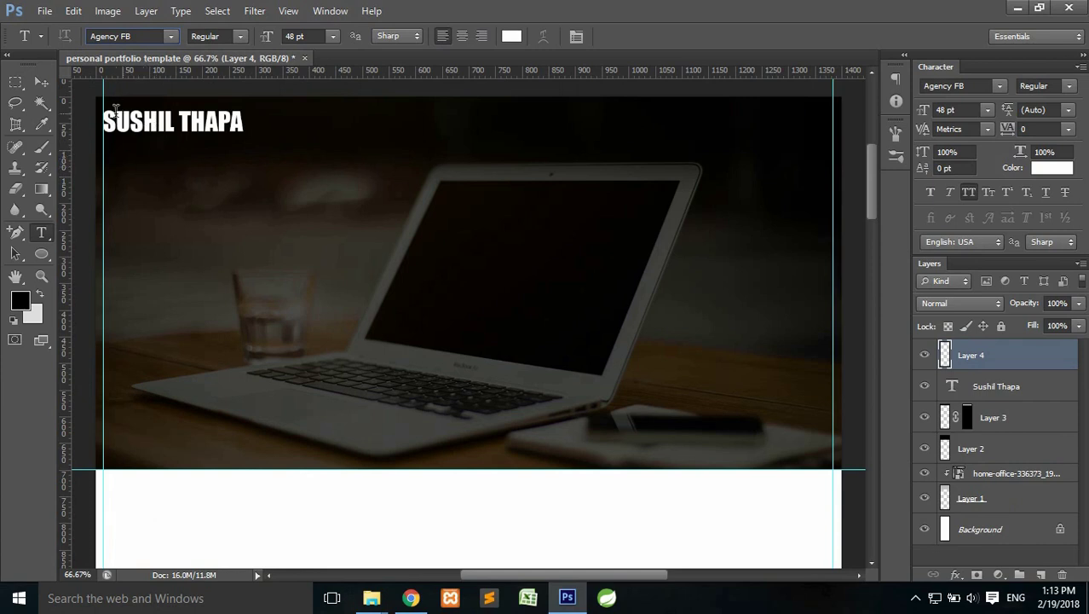
click(150, 170)
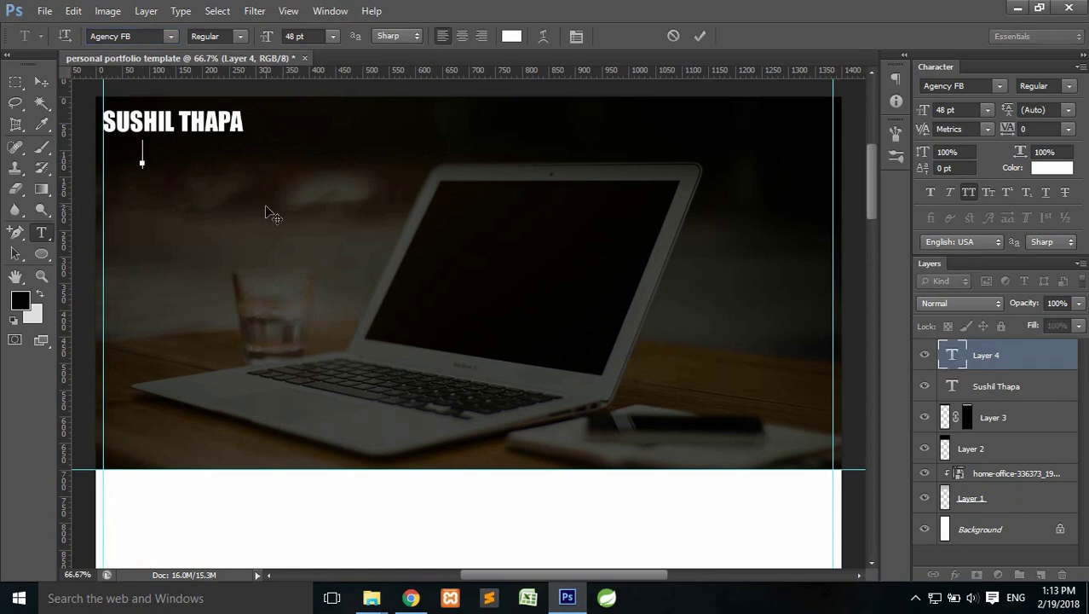
click(332, 36)
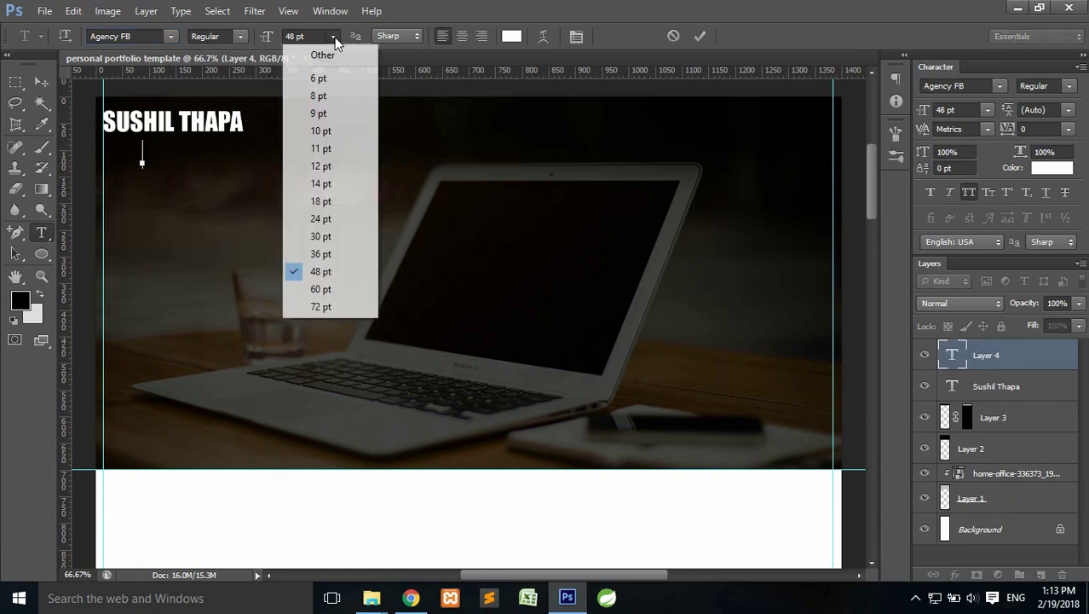
click(321, 184)
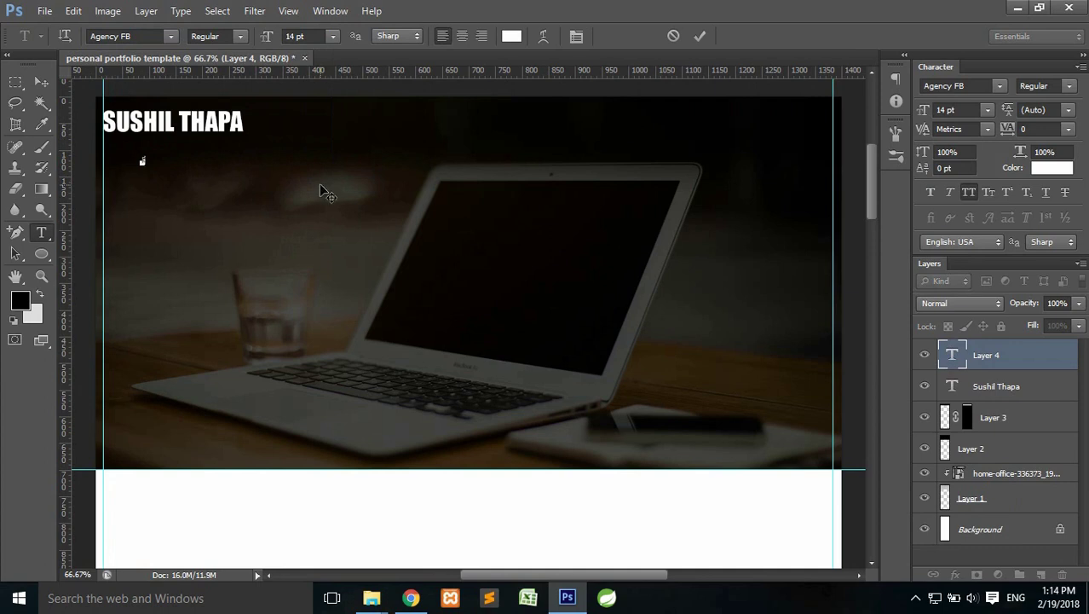
Enter the tagline 'RESPONSIVE WEB DESIGNER AND DEVELOPER', turn off all caps, and set 18 pt
text(RESPONSIVE WEB DESIGNER AND DEVELOPER)
click(702, 37)
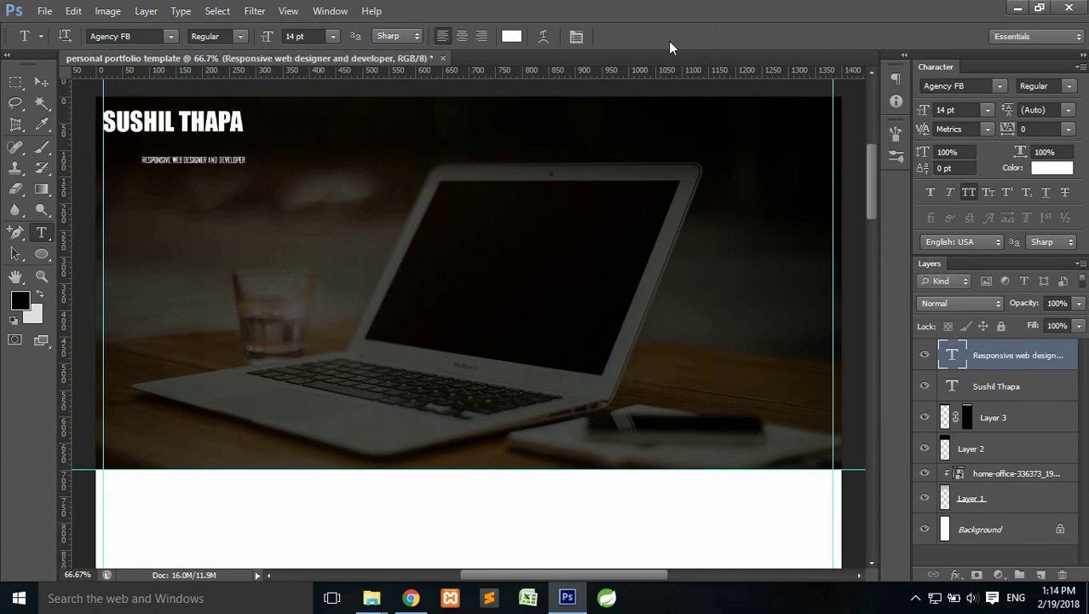
click(968, 193)
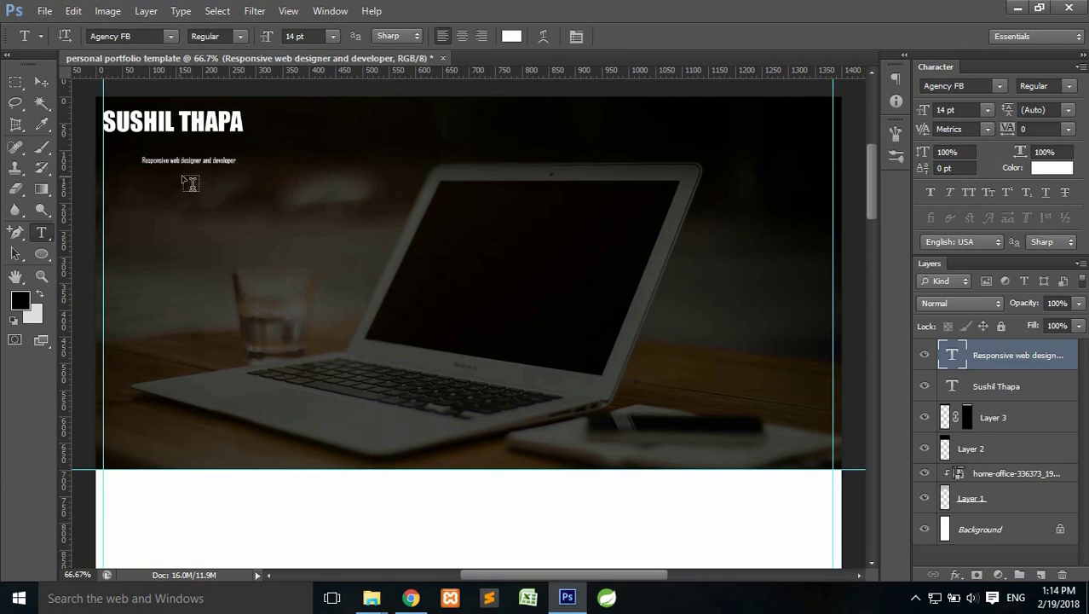
click(332, 36)
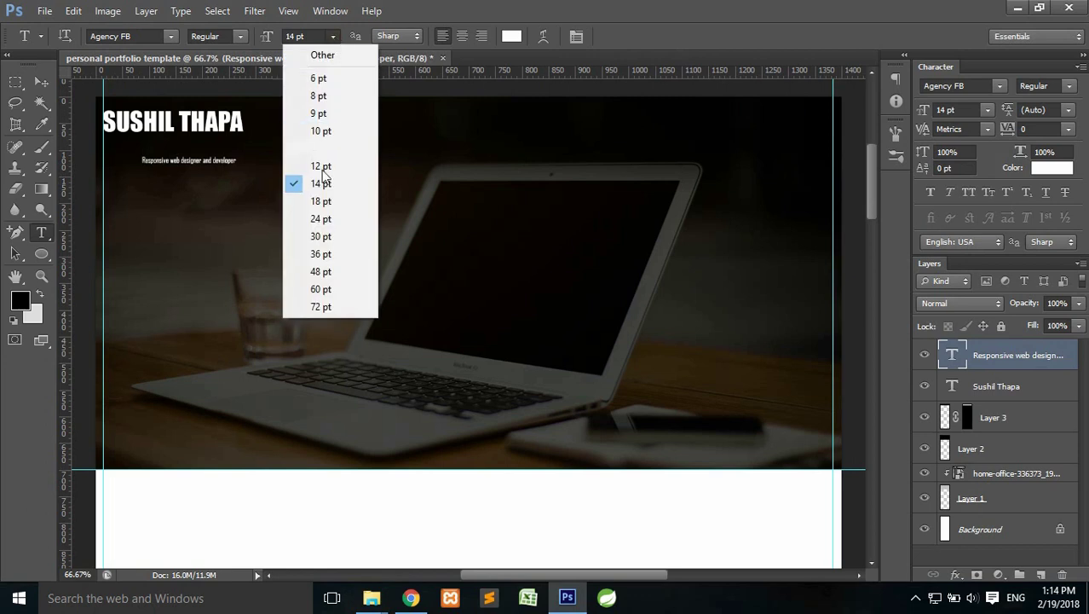
click(317, 201)
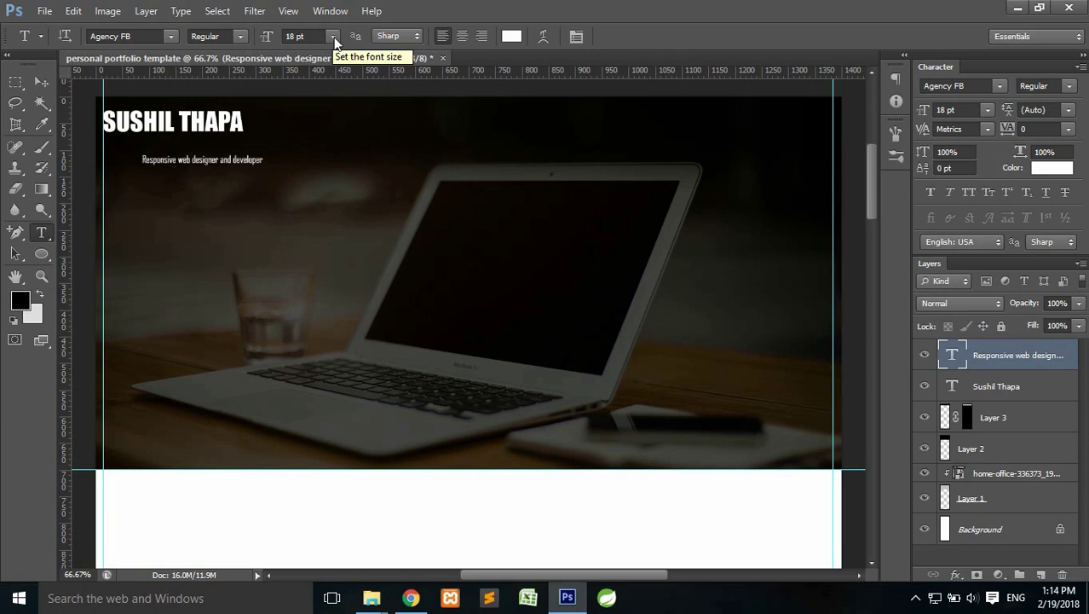
At 100% zoom, enlarge the tagline to 24 pt and move it up-left under the heading
key(ctrl+1)
mouse_move(290, 157)
mouse_down()
mouse_move(554, 281)
mouse_move(542, 276)
mouse_up()
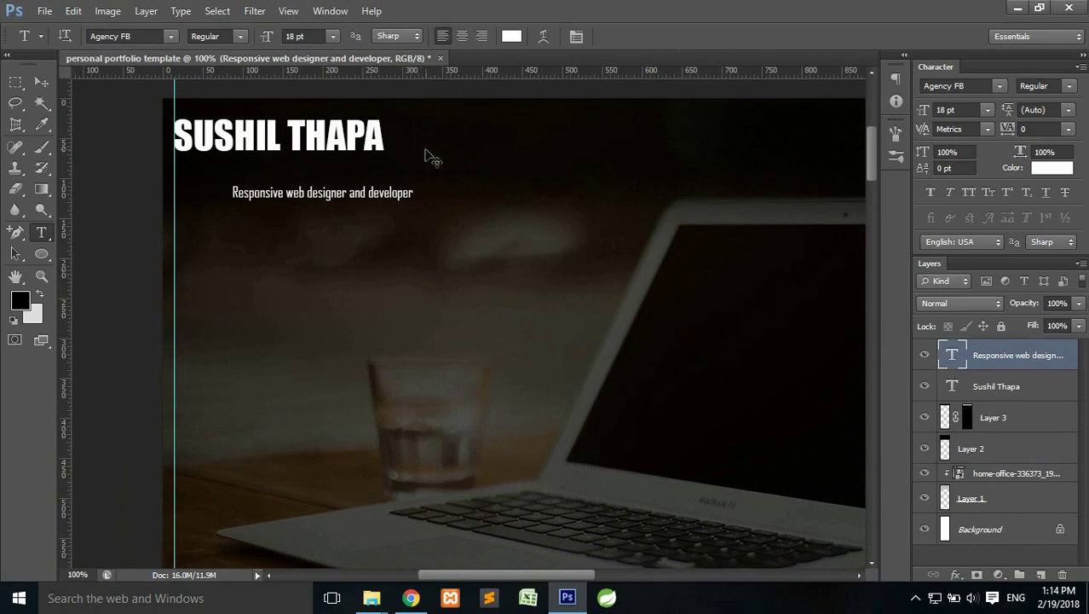
click(333, 36)
click(327, 222)
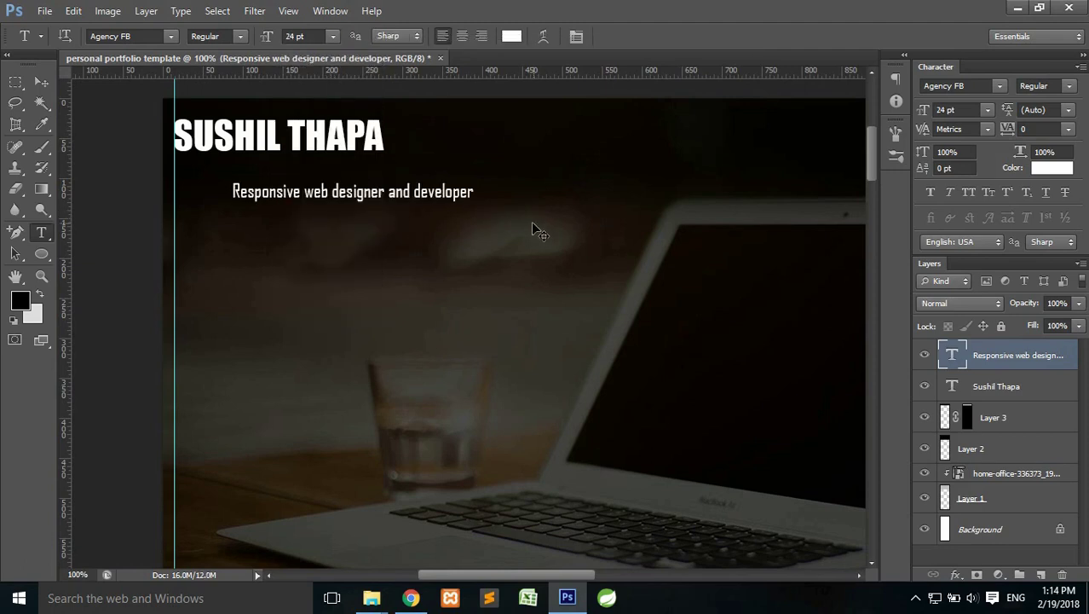
key(ctrl+t)
drag(417, 191, 361, 169)
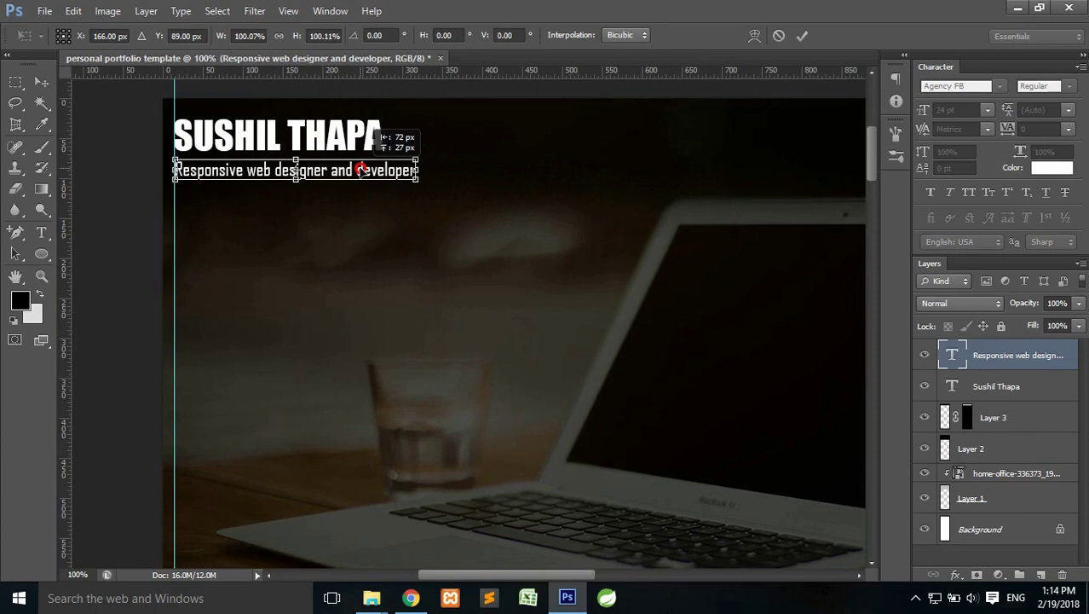
Nudge the tagline up to sit snugly under the name heading, then pan back to the laptop
drag(362, 169, 360, 169)
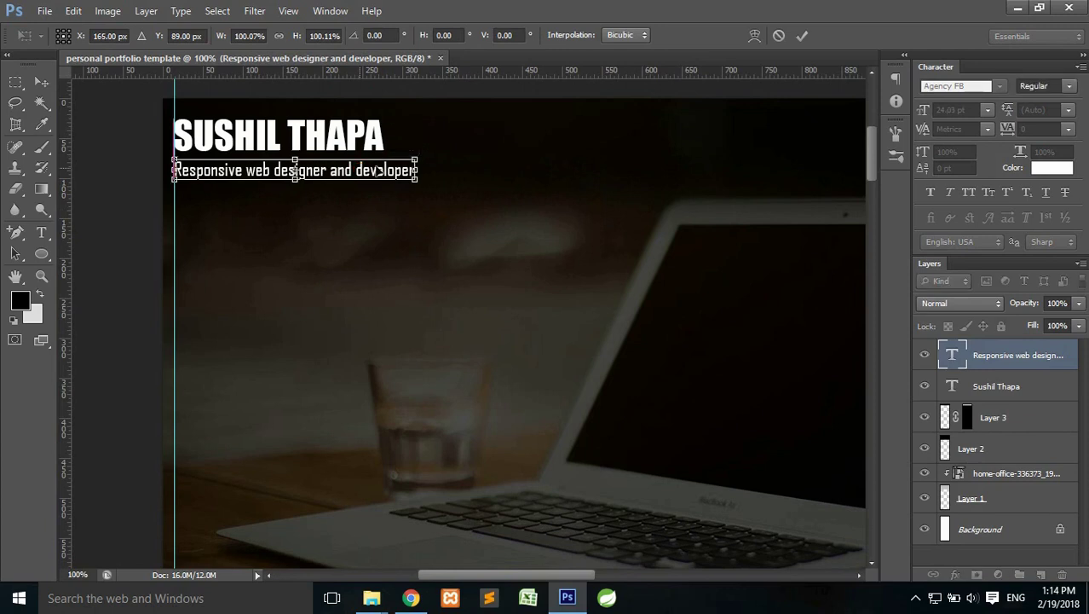
click(804, 36)
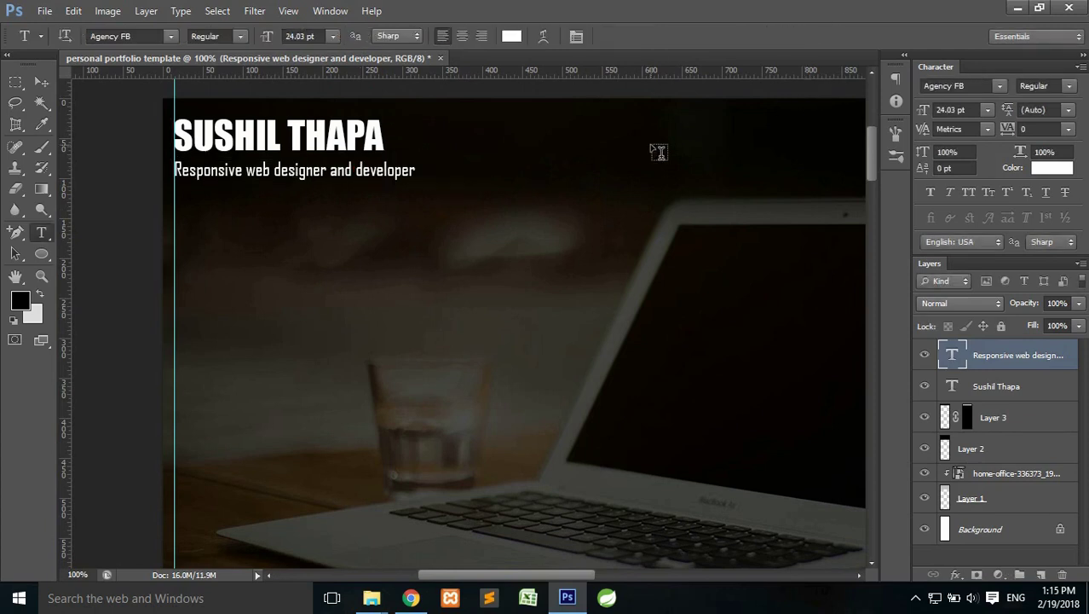
key(ctrl+t)
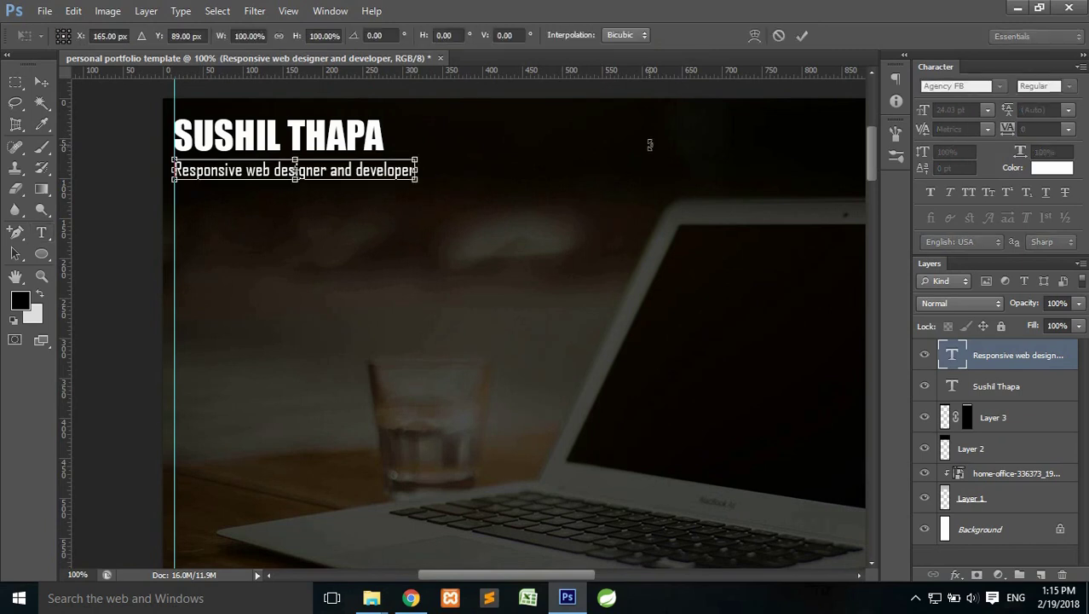
key(Up)
key(Up)
key(Up)
key(Up)
key(Up)
key(Up)
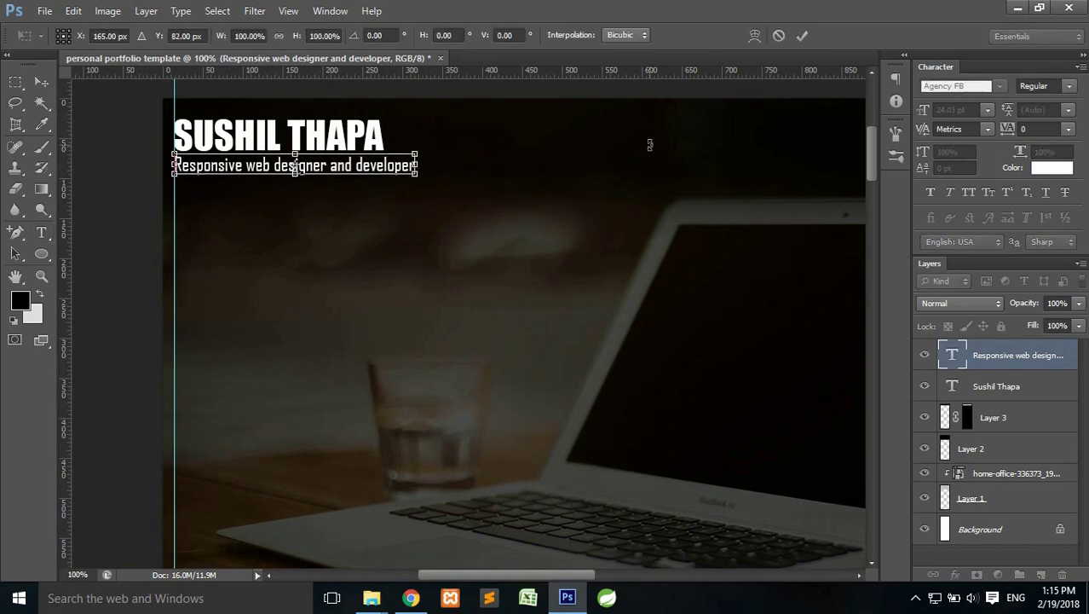
key(Return)
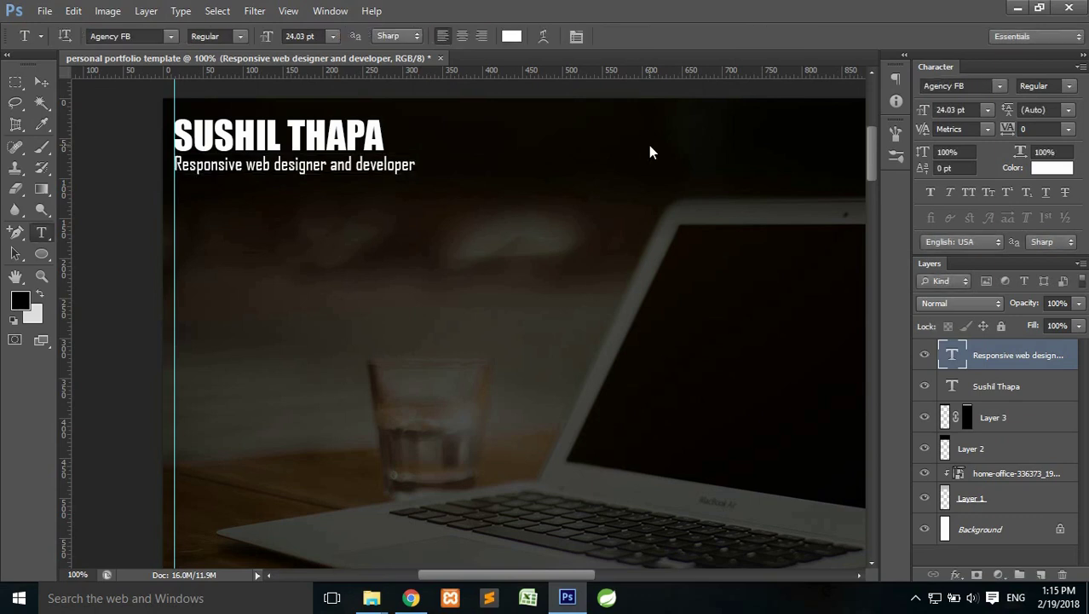
mouse_move(663, 282)
mouse_down()
mouse_move(552, 200)
mouse_move(646, 260)
mouse_up()
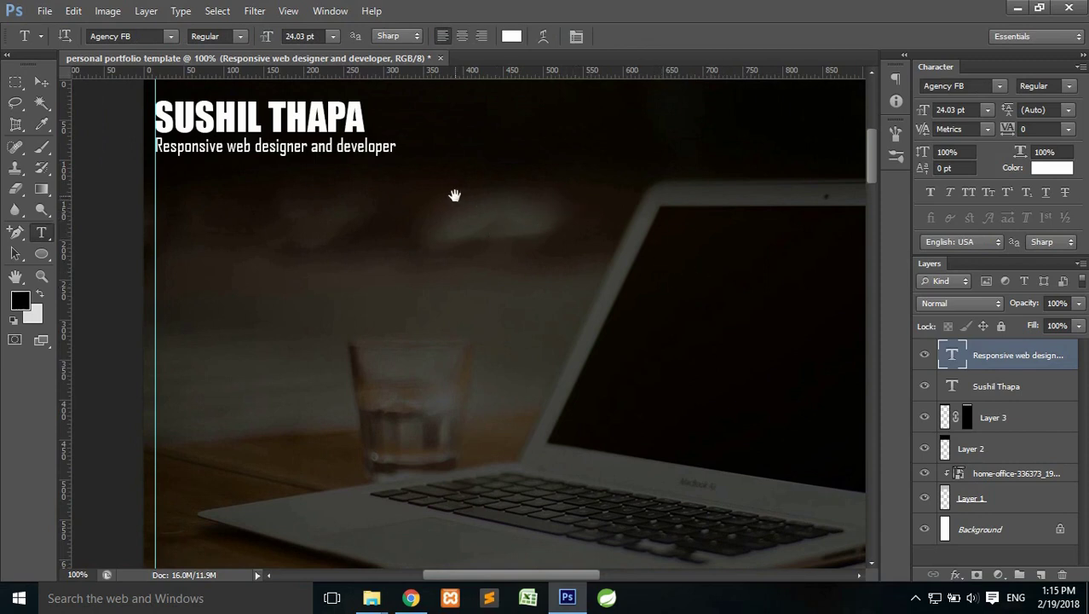
mouse_move(461, 214)
mouse_down()
mouse_move(652, 333)
mouse_move(578, 277)
mouse_move(647, 256)
mouse_move(642, 285)
mouse_move(660, 304)
mouse_move(622, 297)
mouse_up()
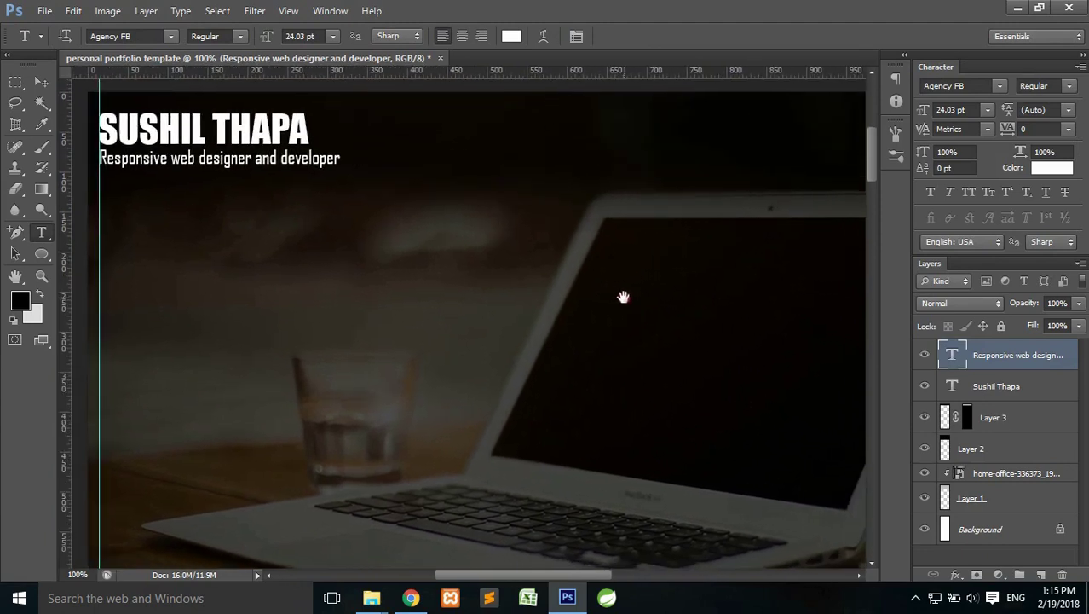
Preview the tagline in Roboto Condensed, then undo it back to Agency FB
key(ctrl+minus)
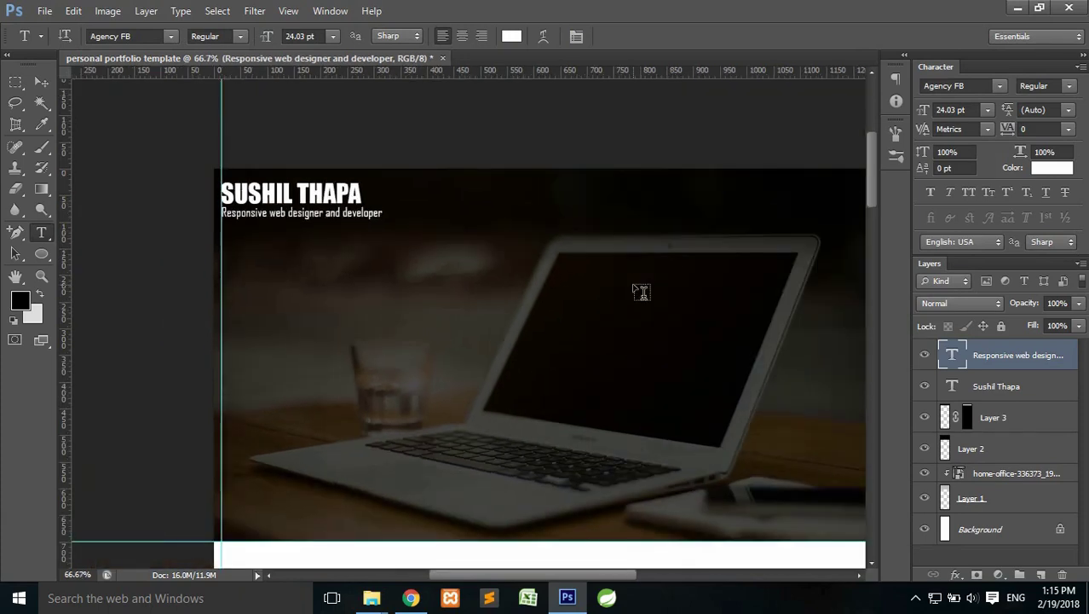
mouse_move(620, 275)
mouse_down()
mouse_move(568, 270)
mouse_move(553, 258)
mouse_move(567, 243)
mouse_move(559, 233)
mouse_up()
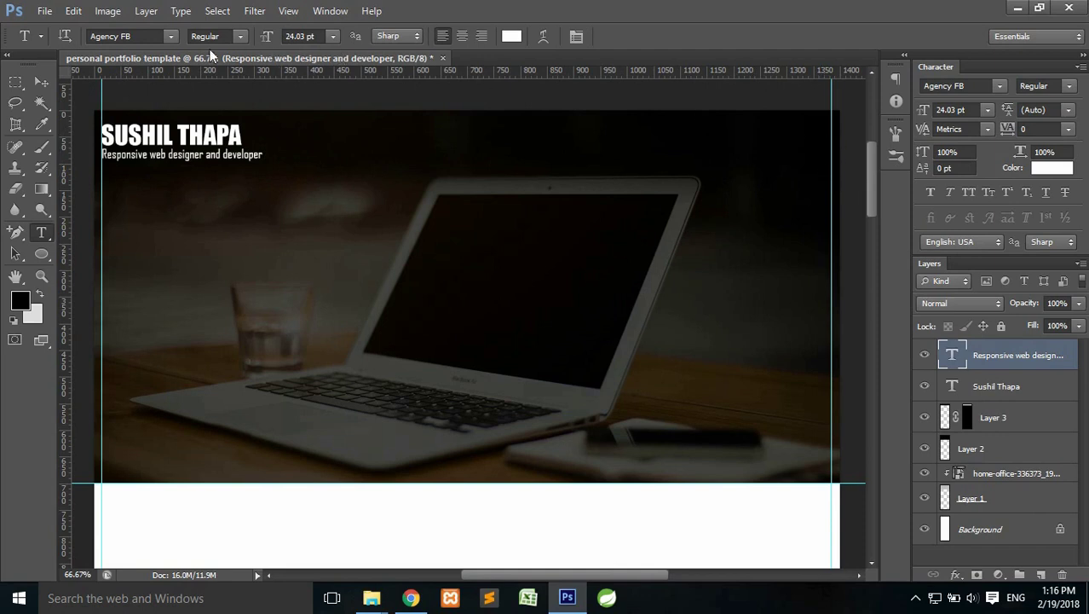
click(149, 40)
text(Roboto Condensed)
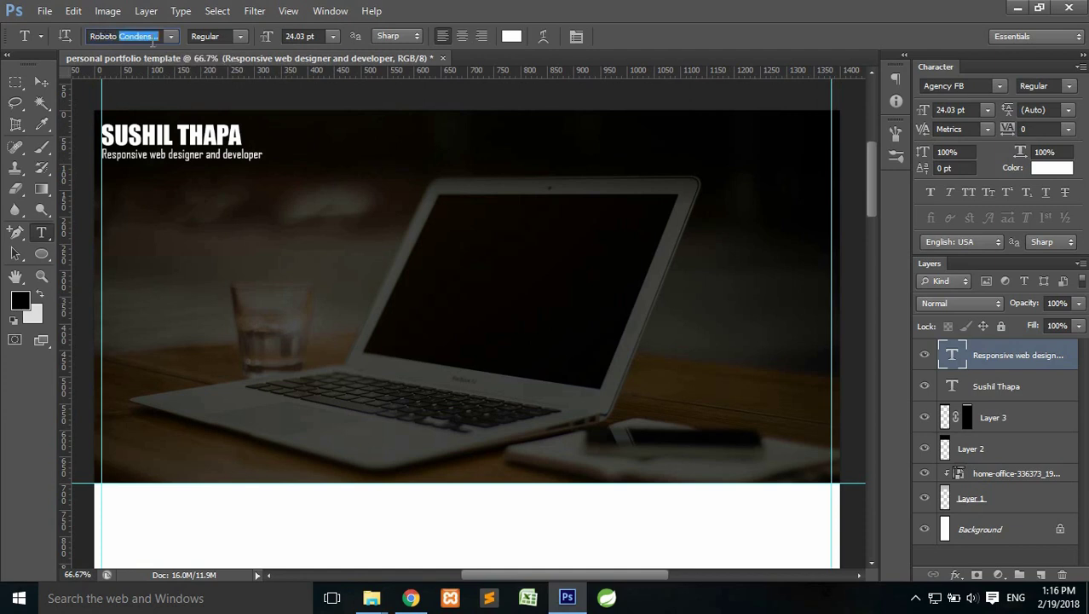
key(Return)
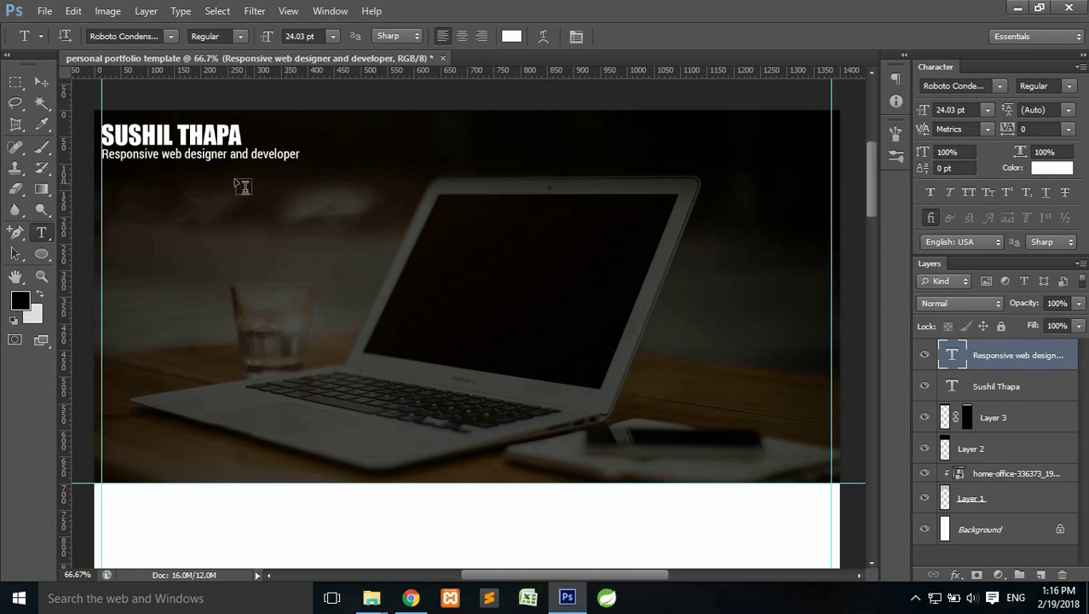
key(Home)
Add an empty layer and set the type to Roboto Condensed Bold, 20 pt, All Caps
click(1041, 574)
click(138, 38)
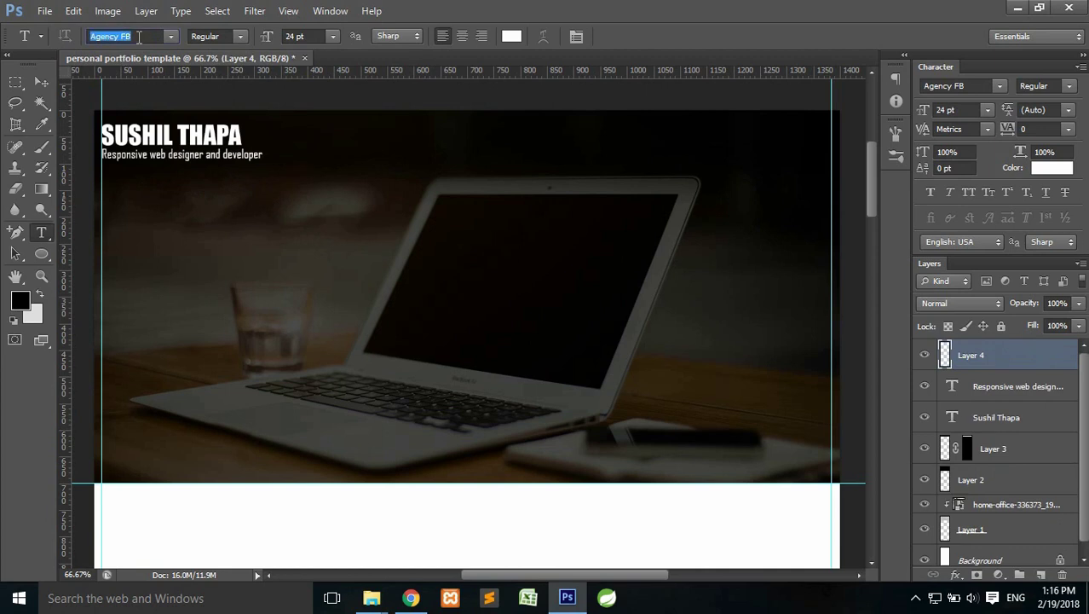
text(Roboto)
key(Down)
key(Return)
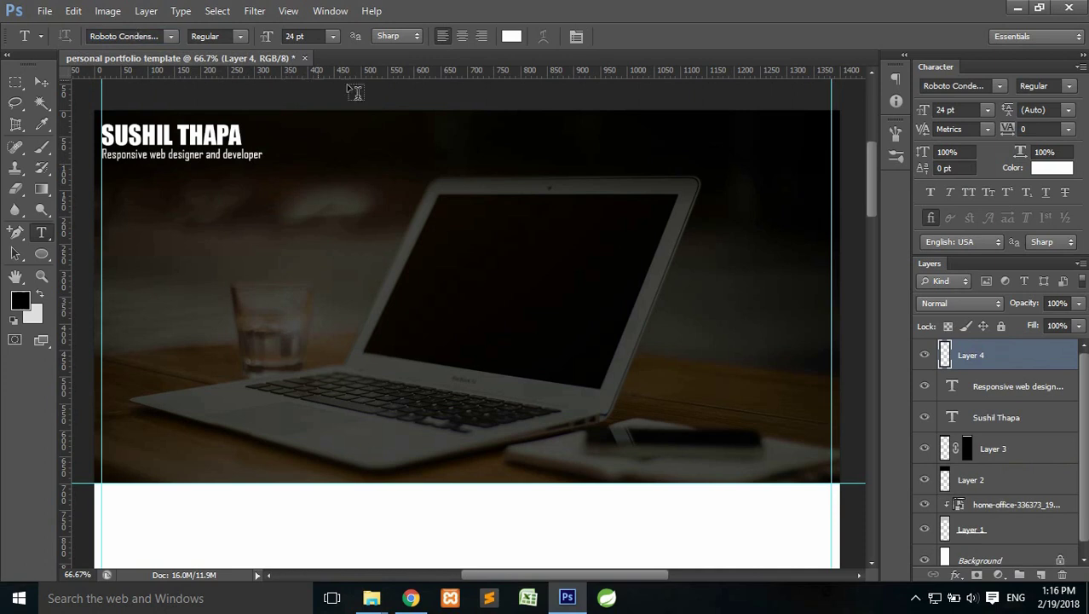
click(314, 35)
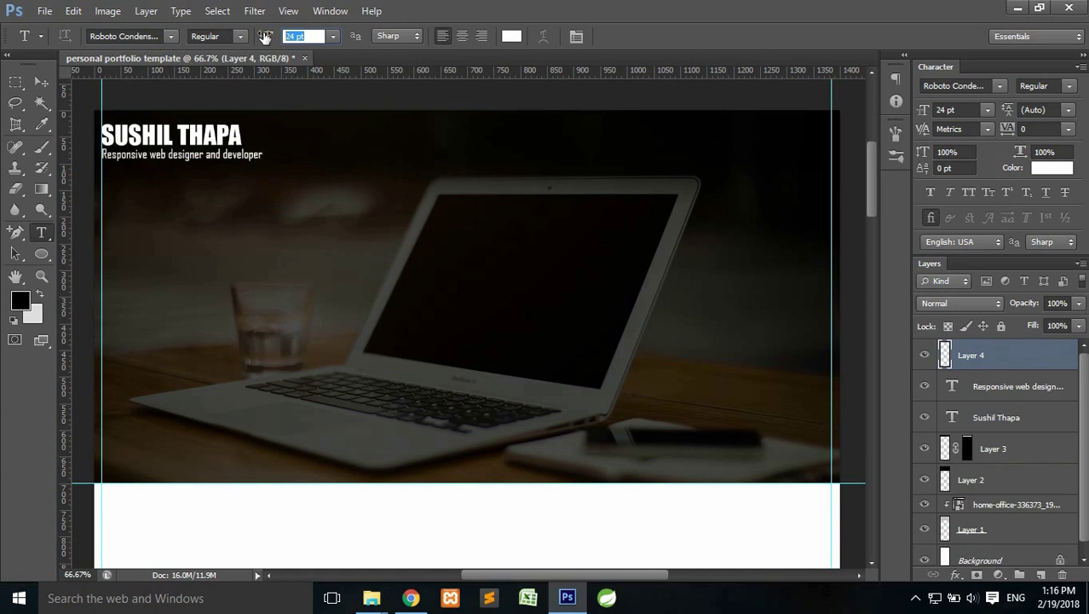
text(20)
key(Return)
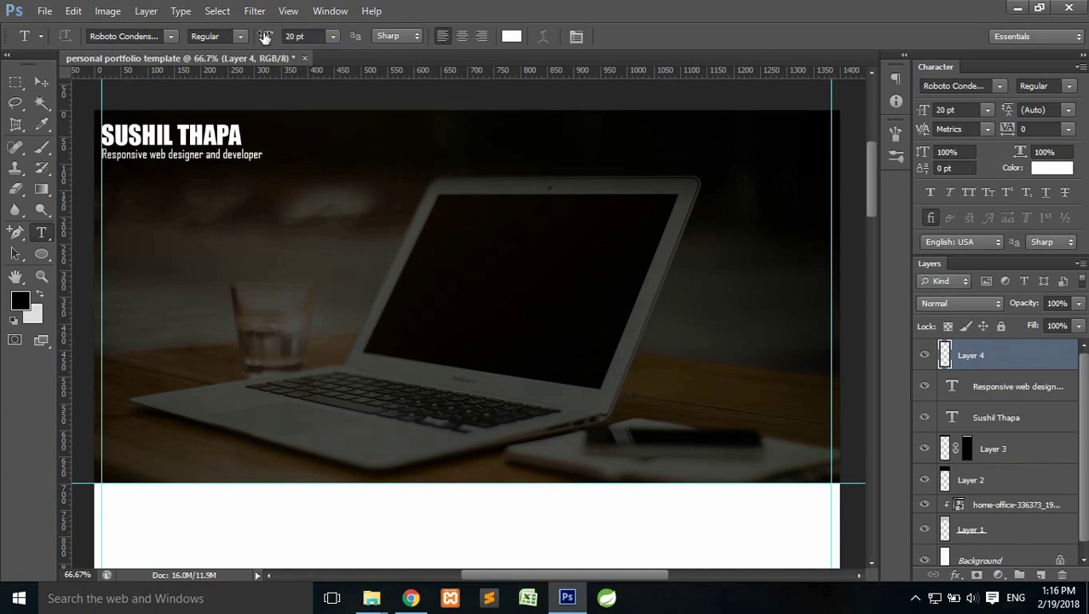
click(240, 36)
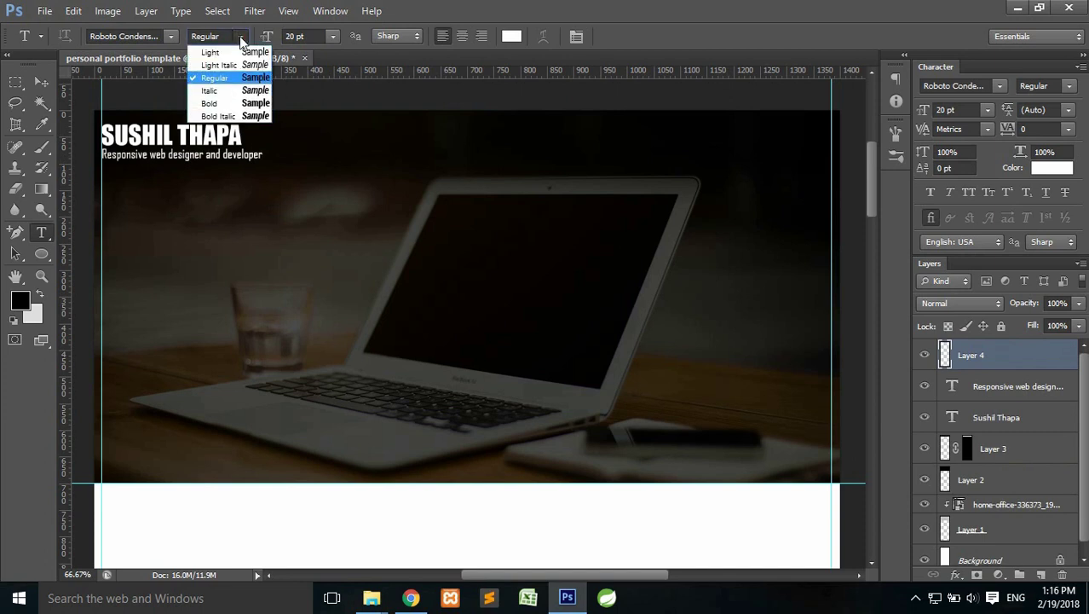
click(225, 103)
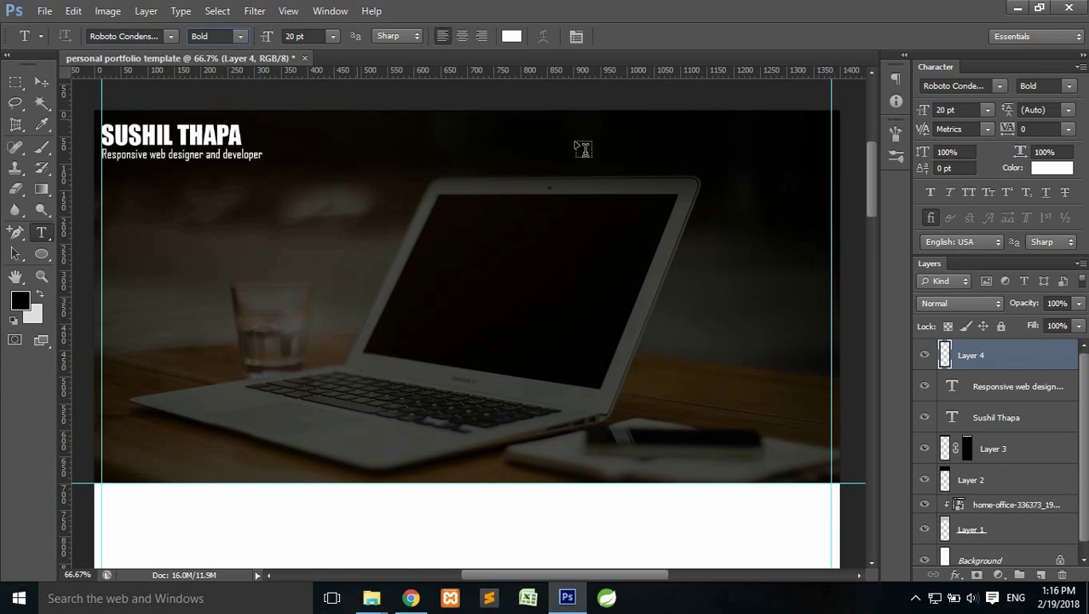
click(969, 193)
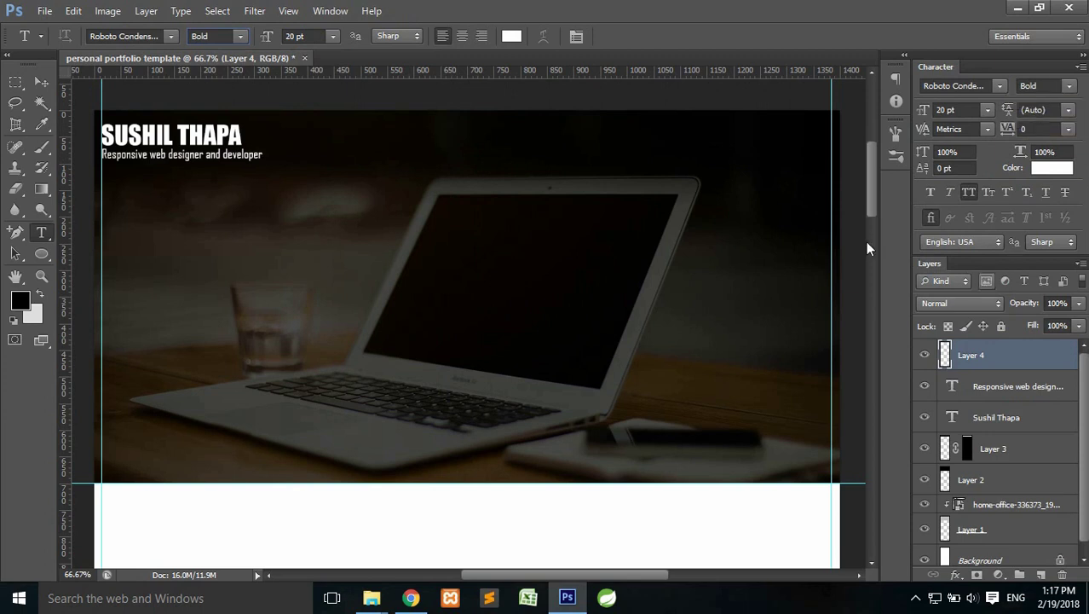
Type HOME, ABOUT, PORTFOLIO and CONTACT as separate text layers across the top right
click(523, 166)
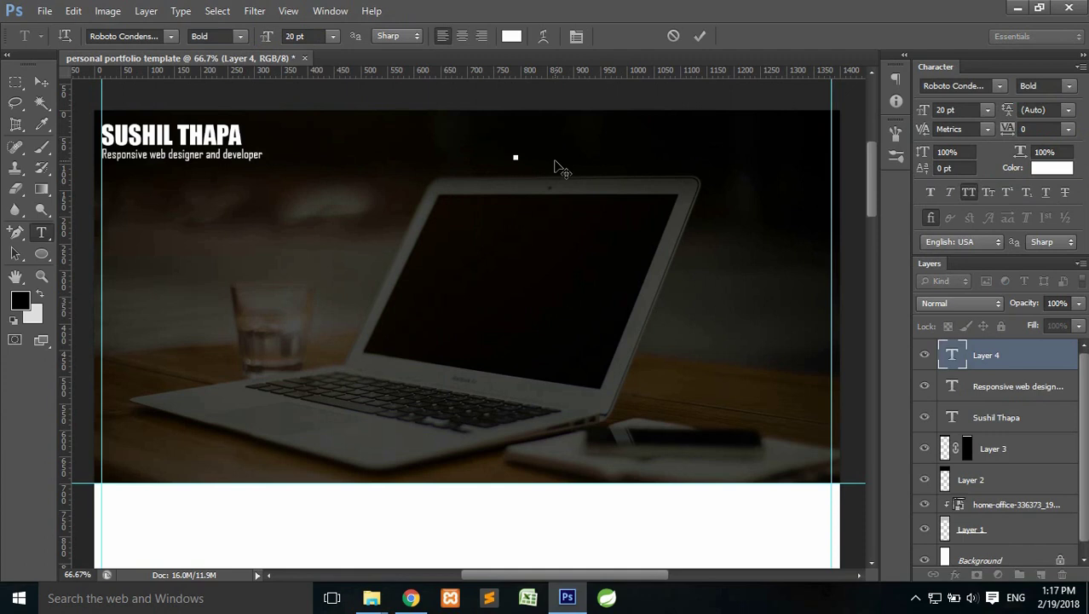
text(HOME)
click(698, 36)
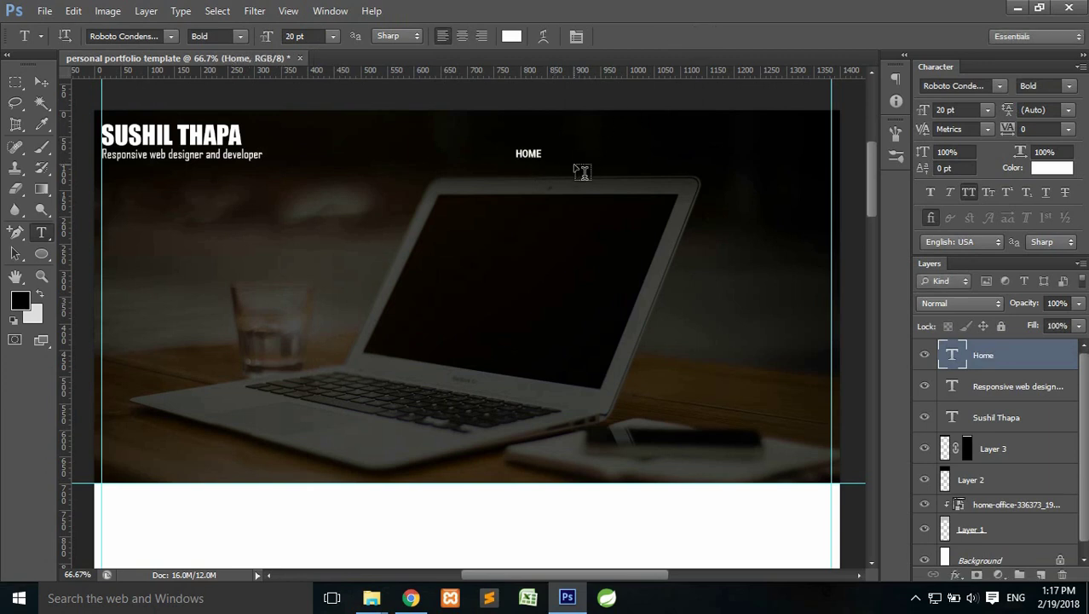
click(574, 162)
text(ABOUT)
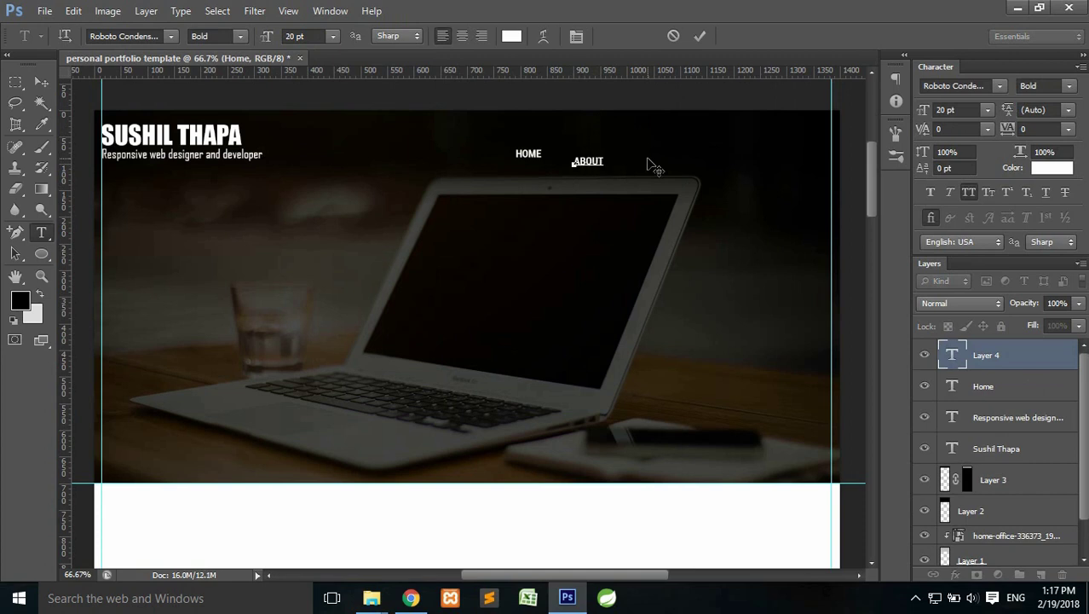
click(699, 35)
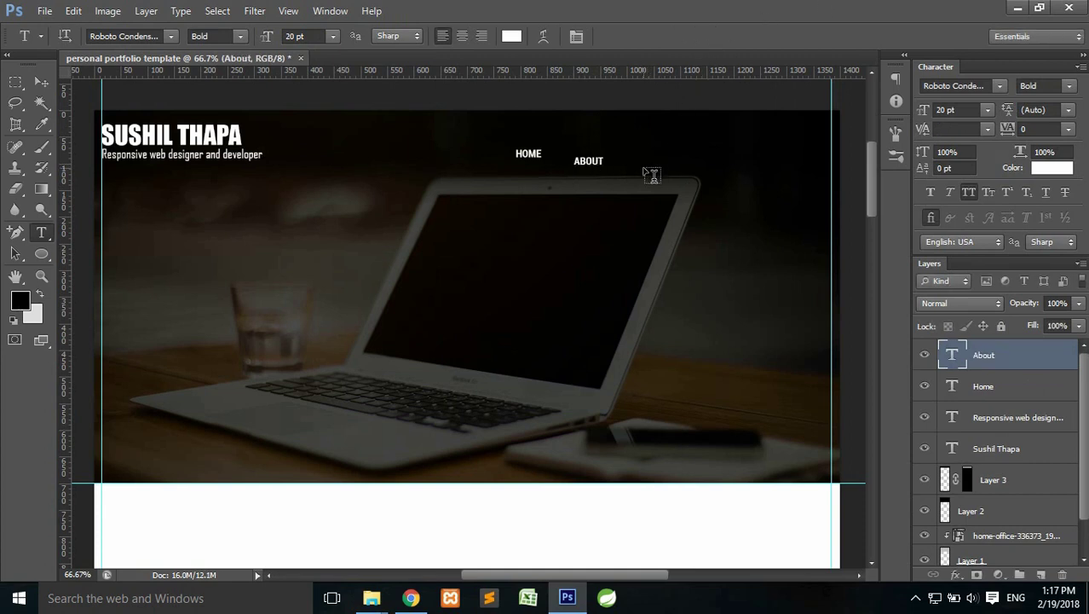
click(645, 171)
text(Po)
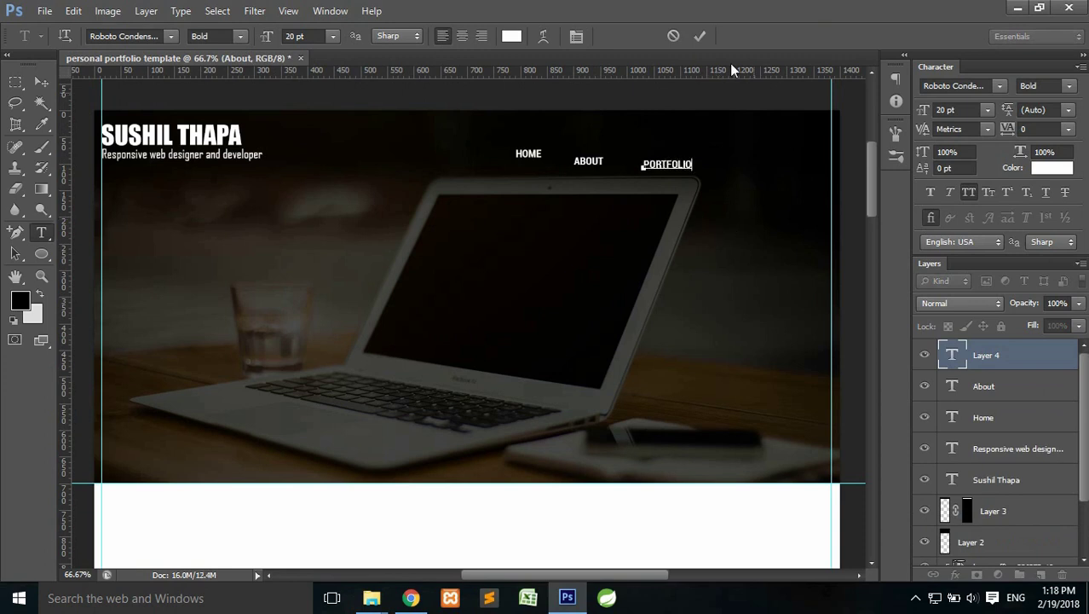
click(699, 36)
click(714, 163)
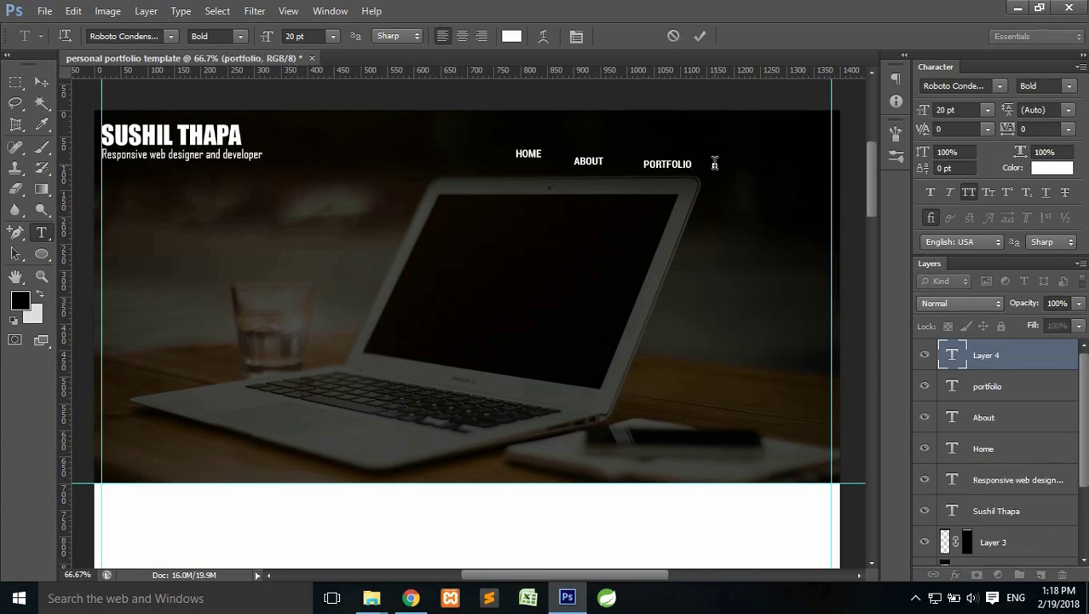
text(CONTACT)
click(700, 35)
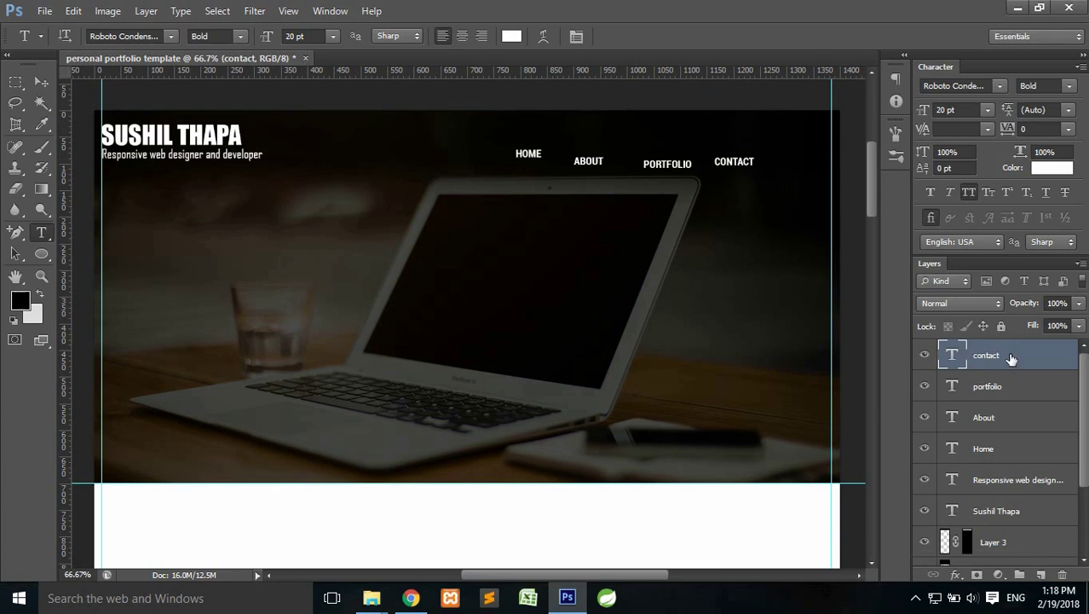
Align the four menu text layers on their vertical centres, then add an empty layer above CONTACT
shift+click(1002, 449)
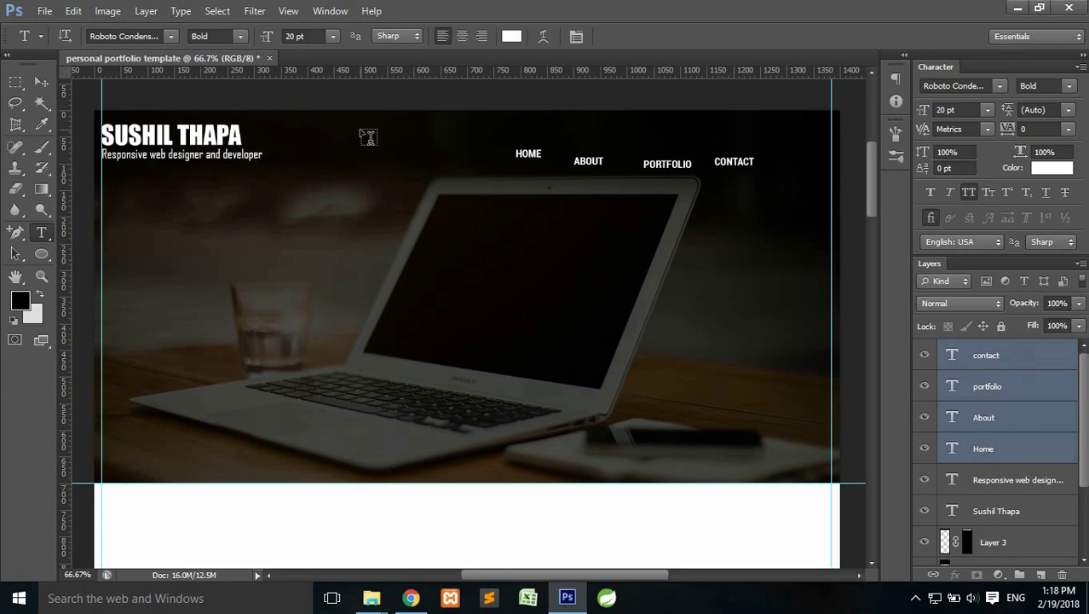
click(39, 83)
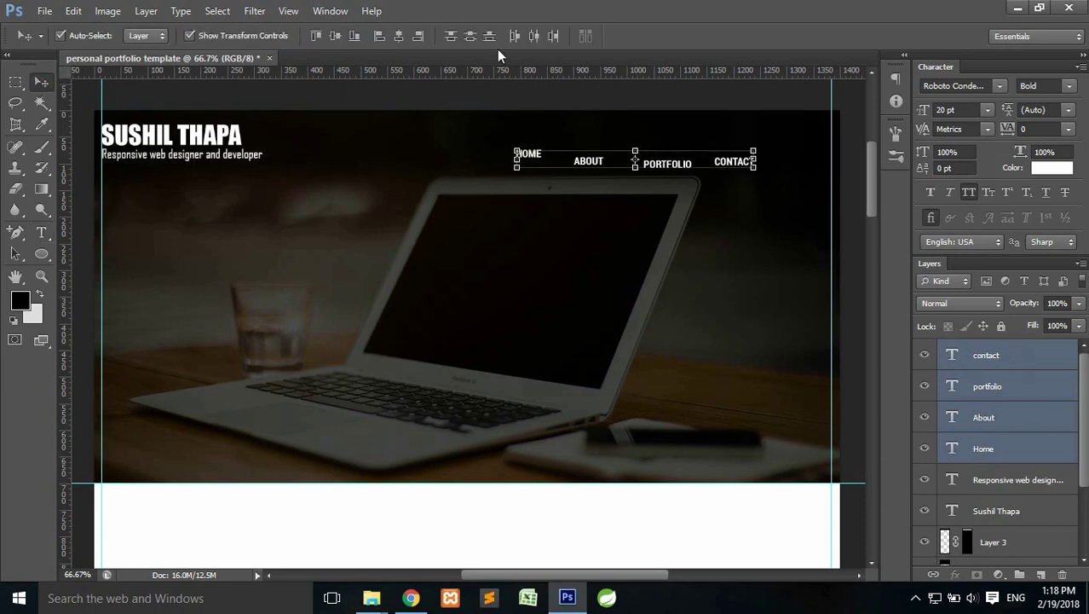
click(334, 36)
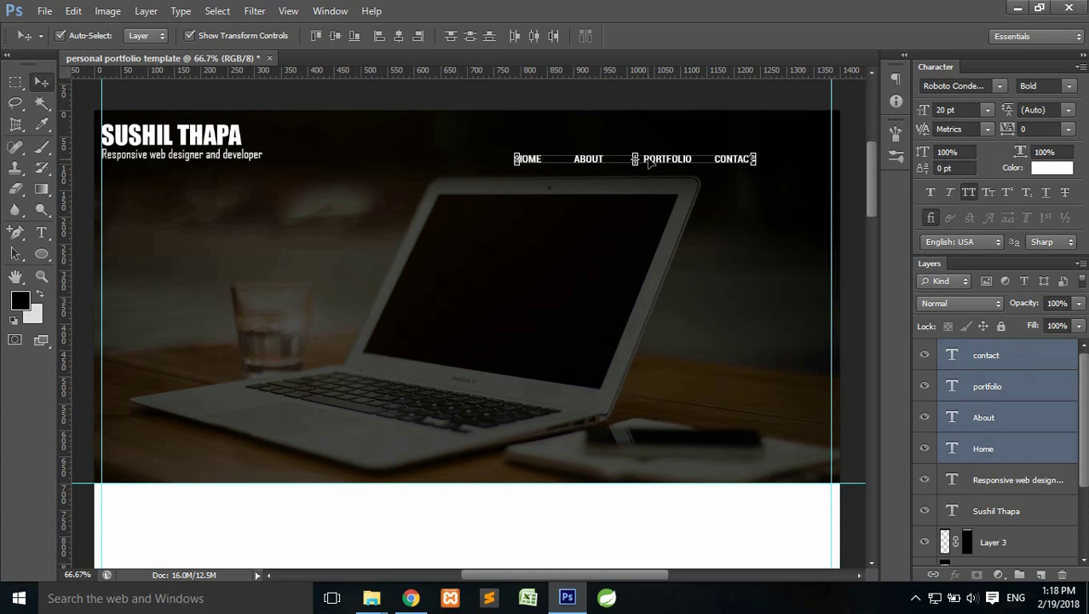
click(1016, 358)
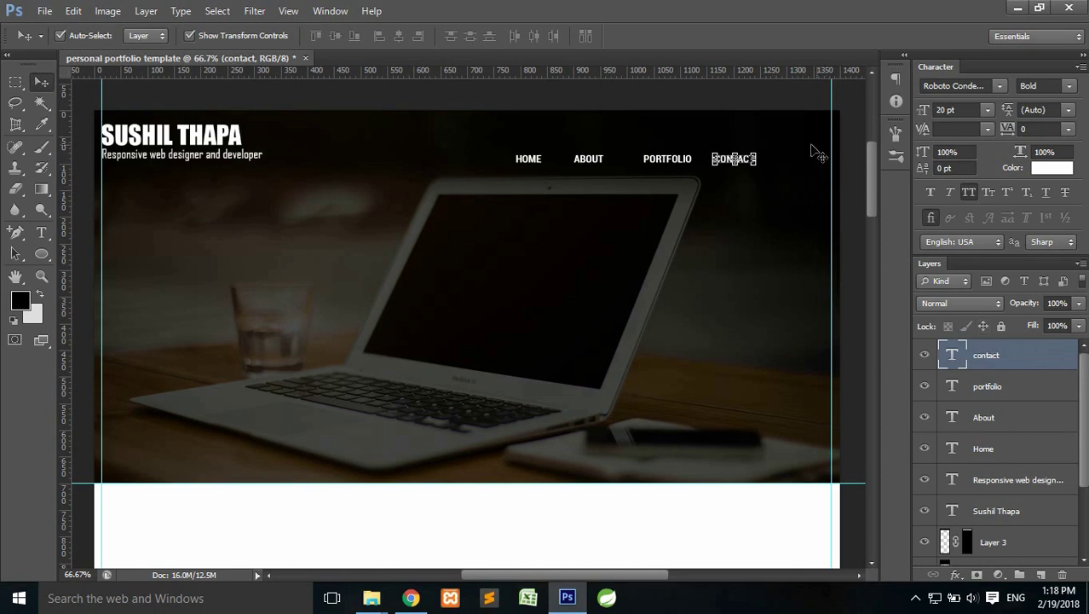
click(1040, 574)
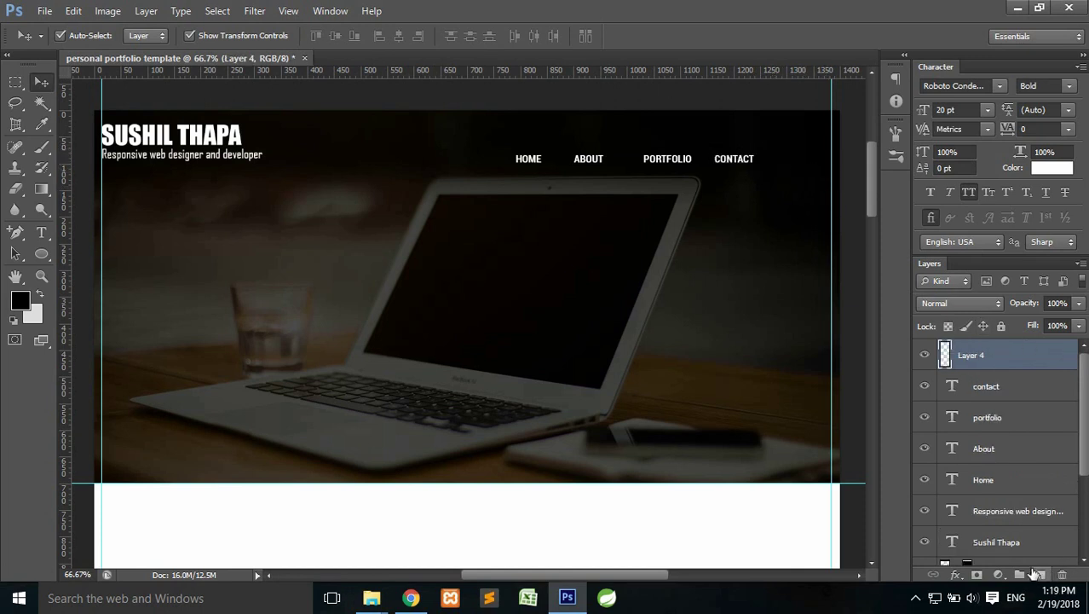
Create a 100 × 36 px rounded rectangle with a 4 px corner radius
click(38, 256)
right_click(40, 258)
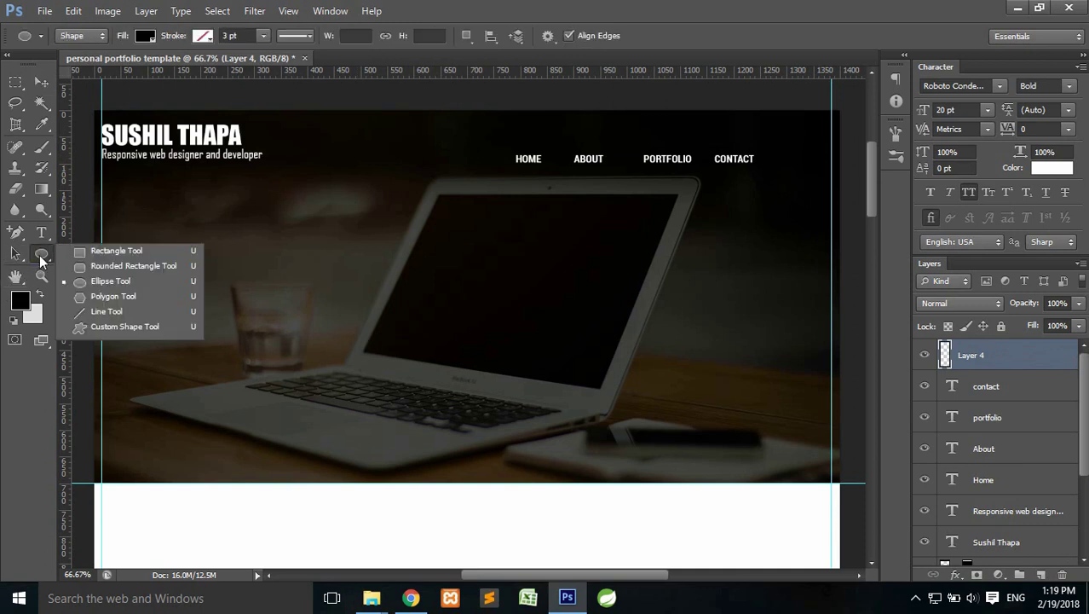
click(105, 267)
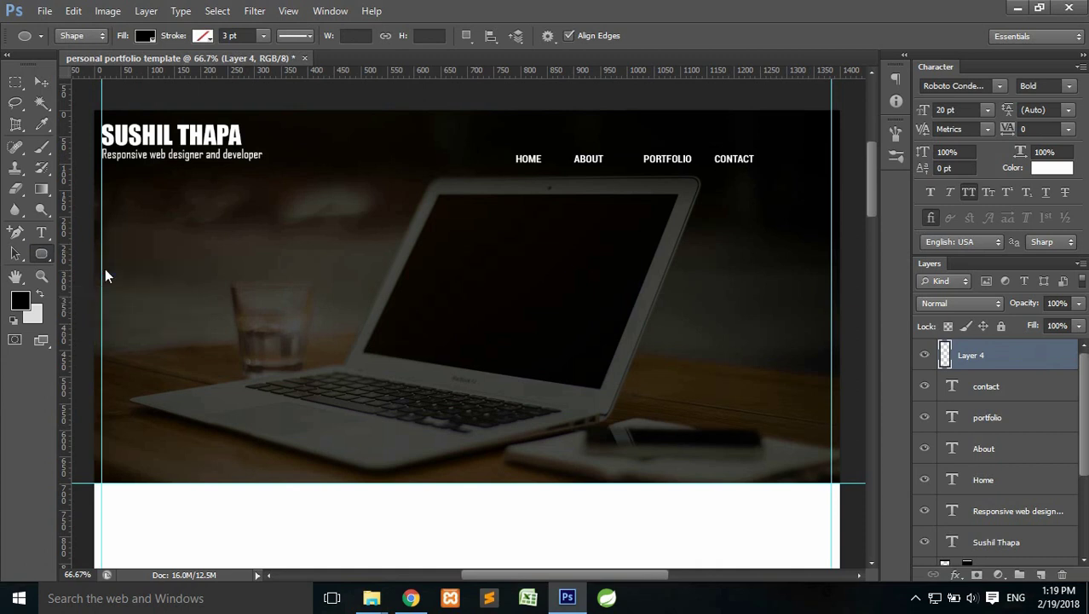
drag(622, 36, 587, 35)
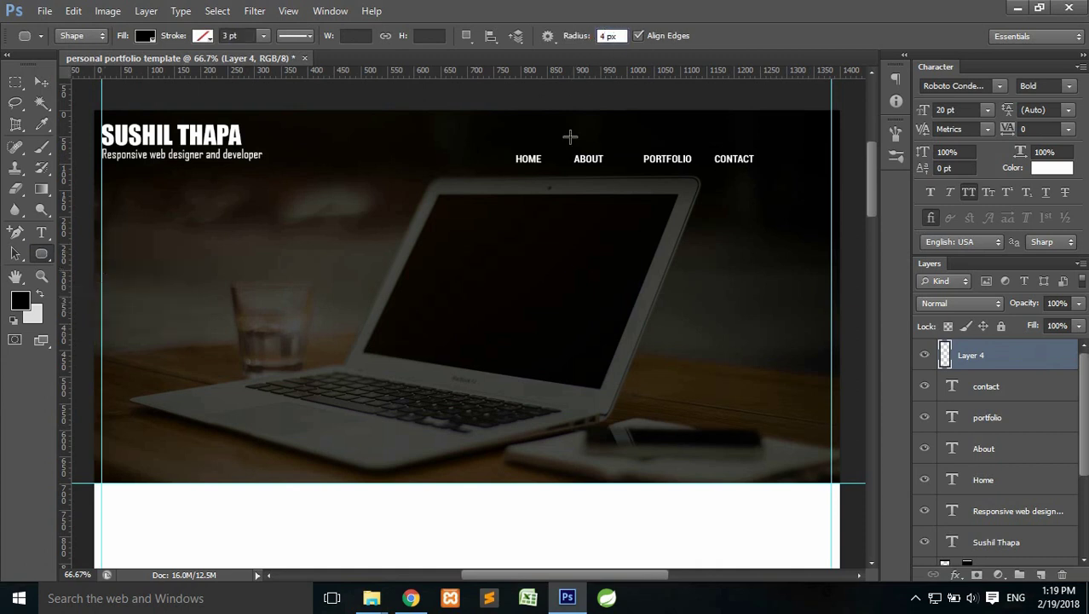
key(Return)
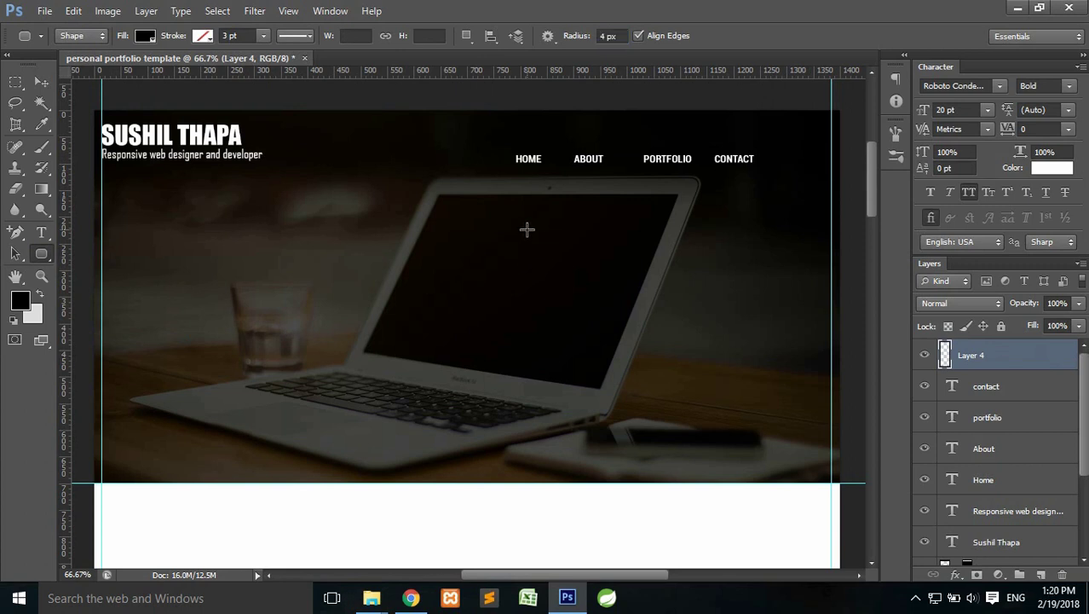
click(527, 228)
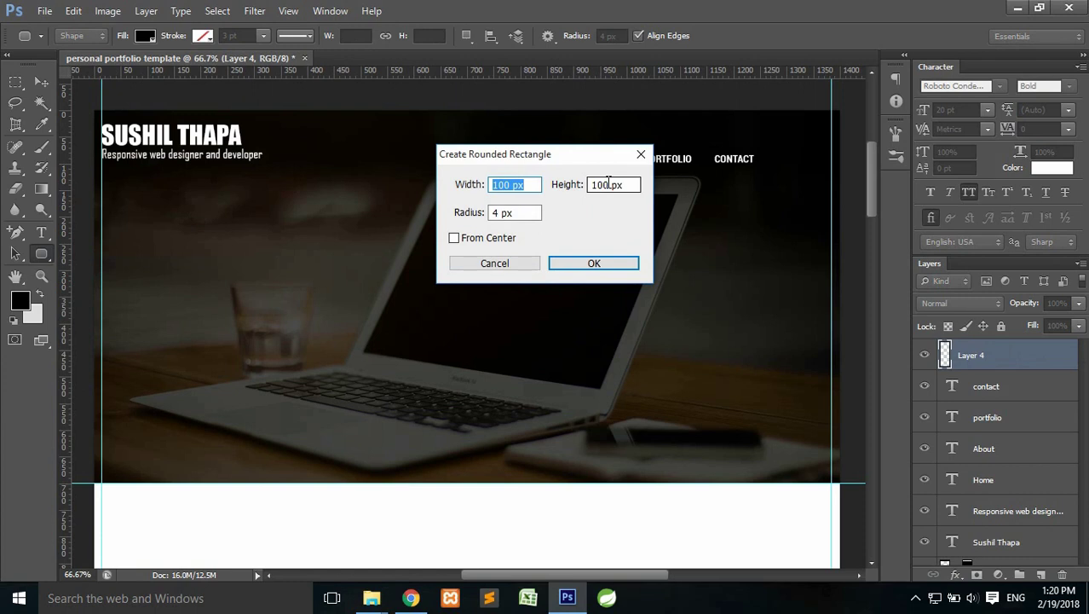
double_click(607, 183)
text(36)
click(491, 215)
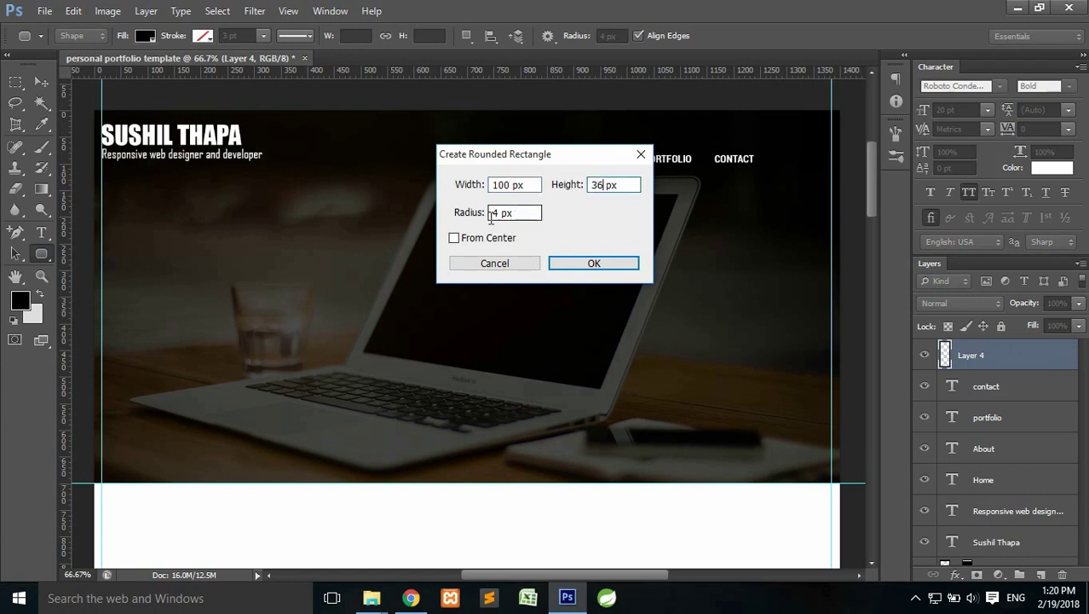
click(567, 261)
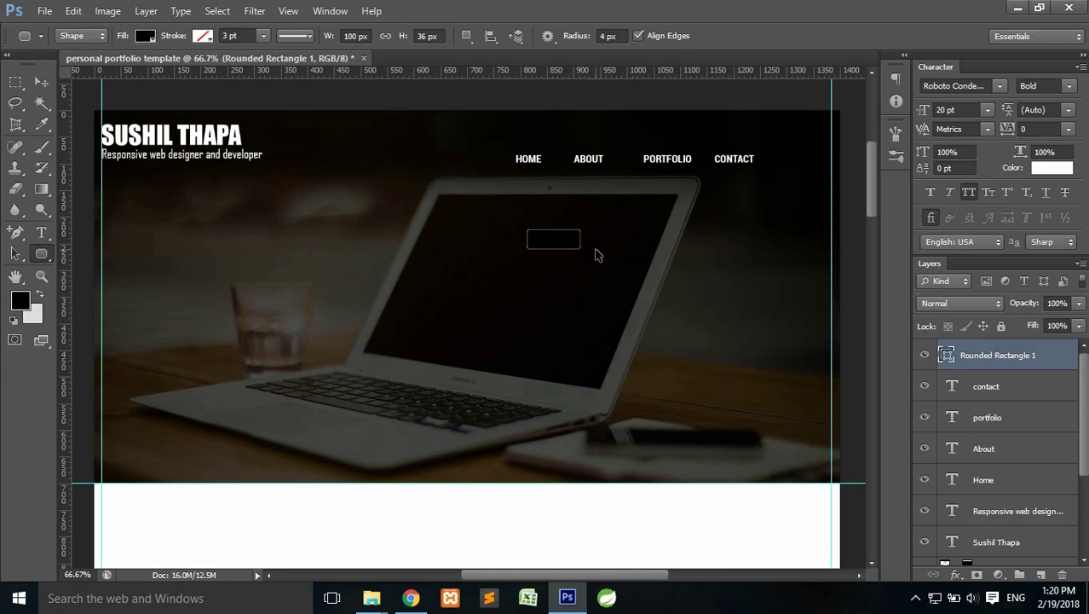
Move the rounded rectangle to sit right of CONTACT in the nav bar
key(ctrl+t)
drag(574, 245, 825, 166)
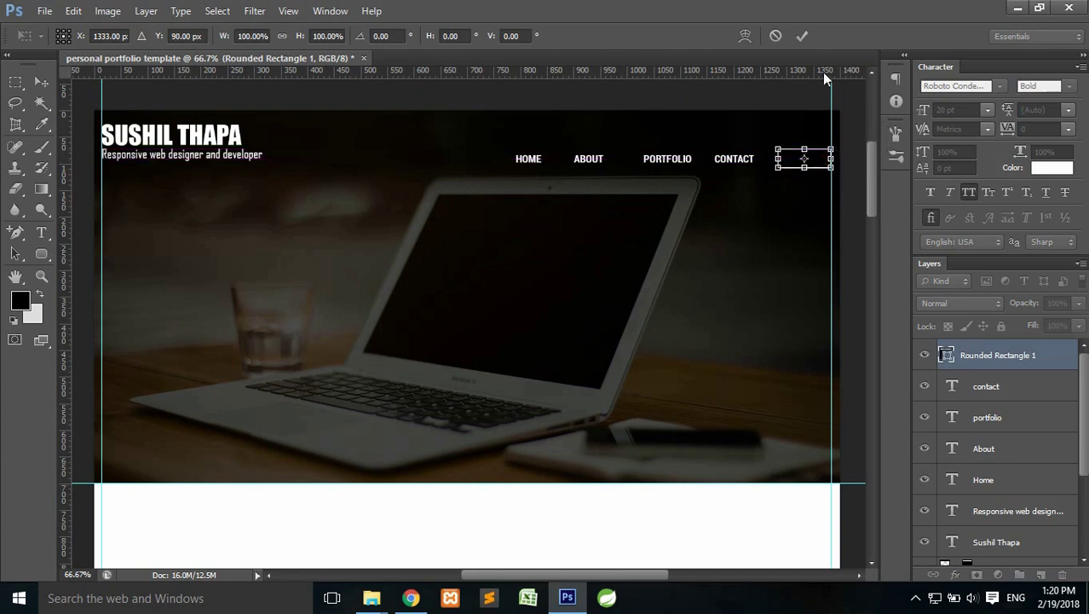
click(801, 38)
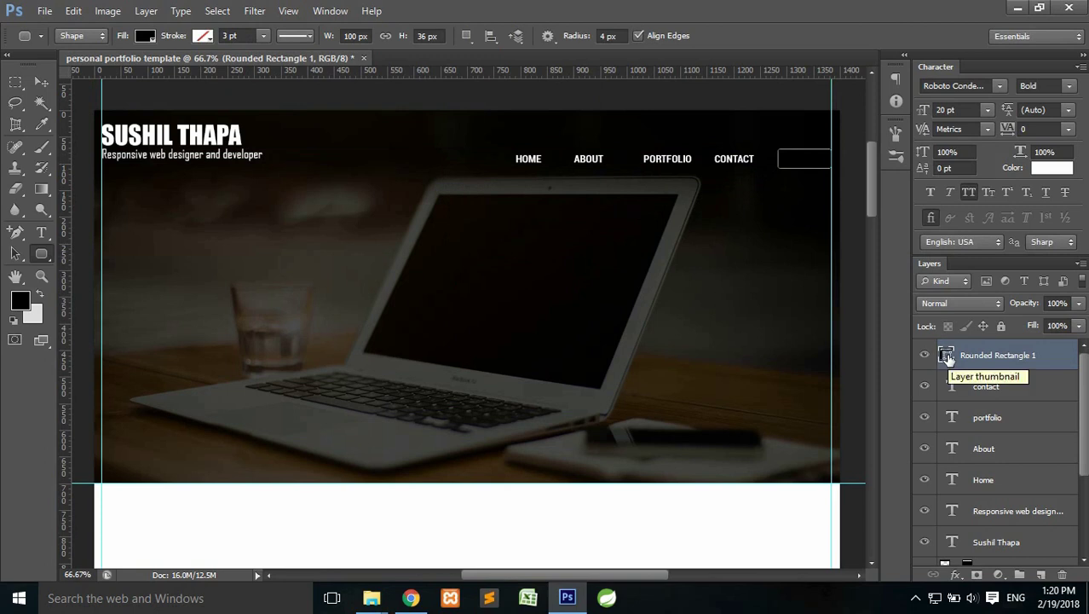
Fill Rounded Rectangle 1 with a medium blue from the Color Picker
double_click(947, 356)
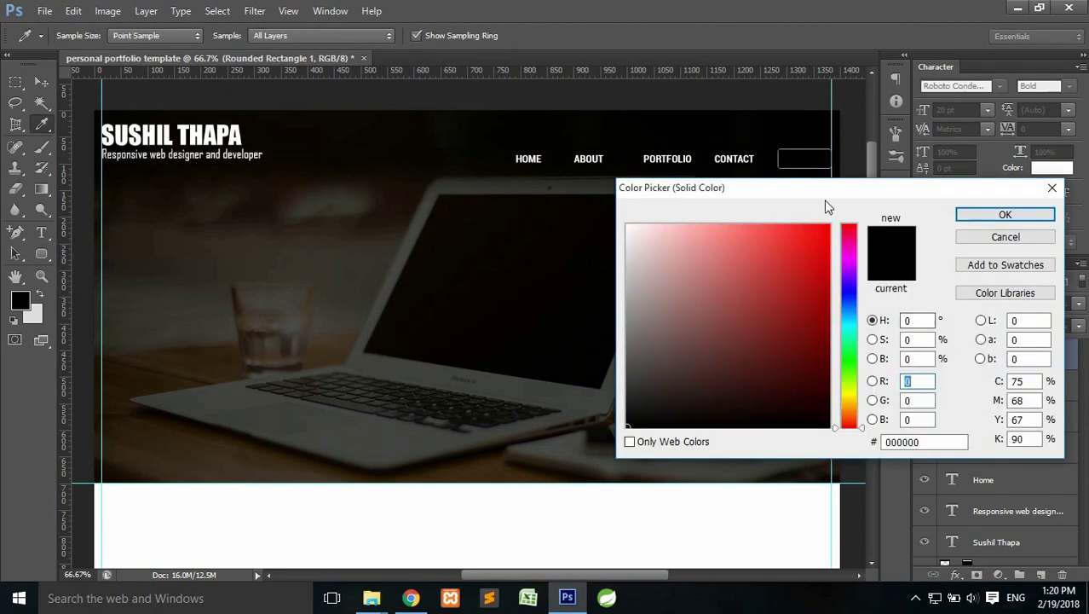
drag(741, 187, 628, 232)
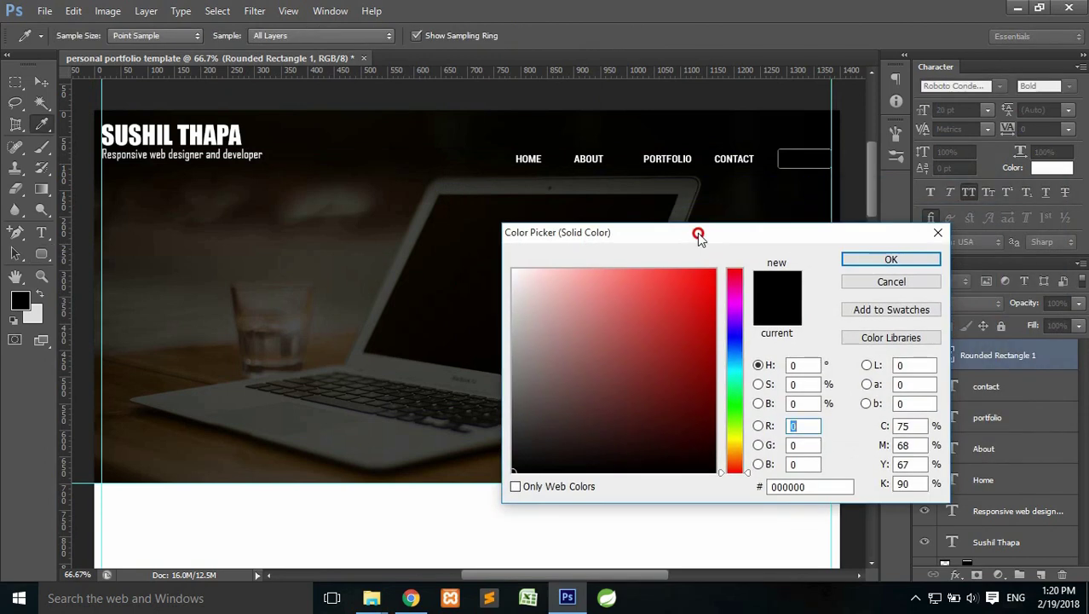
click(740, 350)
click(674, 358)
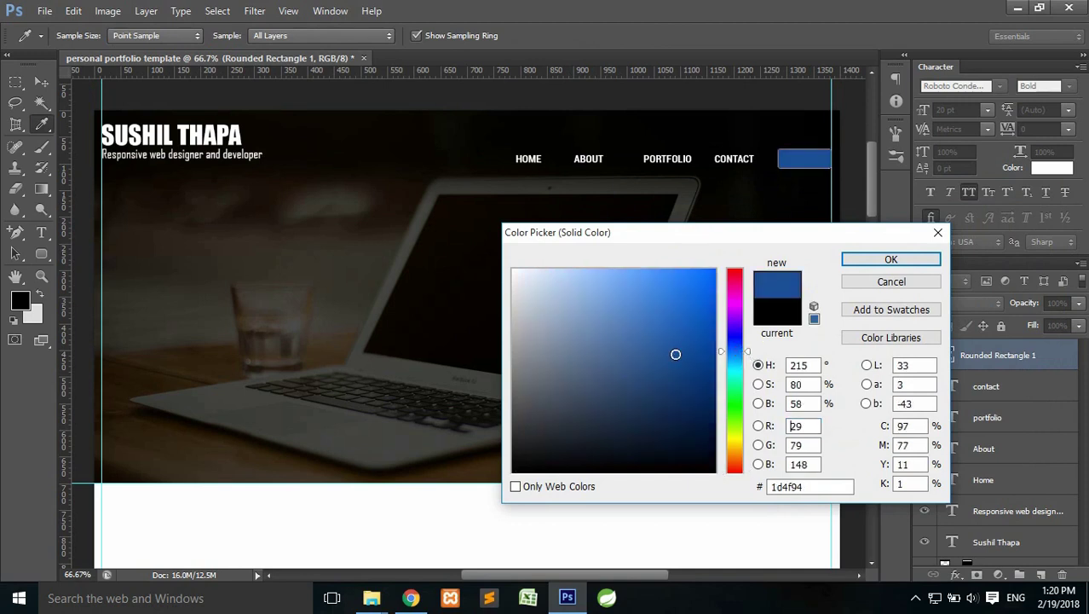
drag(674, 359, 670, 331)
click(882, 259)
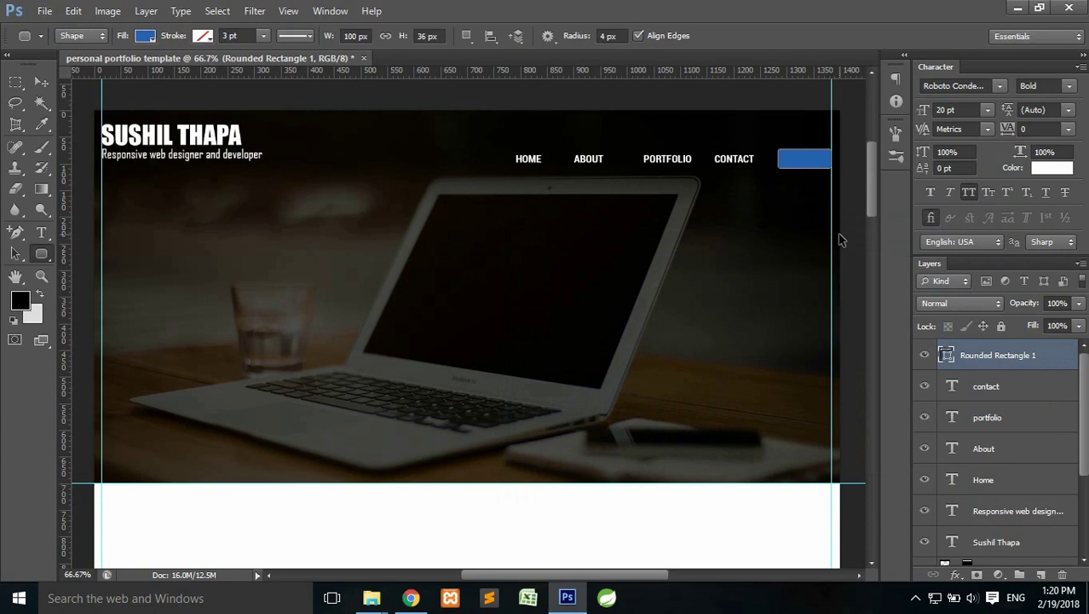
Zoom to 100% and centre the nav bar and blue button in view
key(ctrl+plus)
mouse_move(775, 182)
mouse_down()
mouse_move(579, 265)
mouse_move(441, 304)
mouse_up()
mouse_move(766, 204)
mouse_down()
mouse_move(715, 236)
mouse_move(768, 243)
mouse_move(766, 253)
mouse_up()
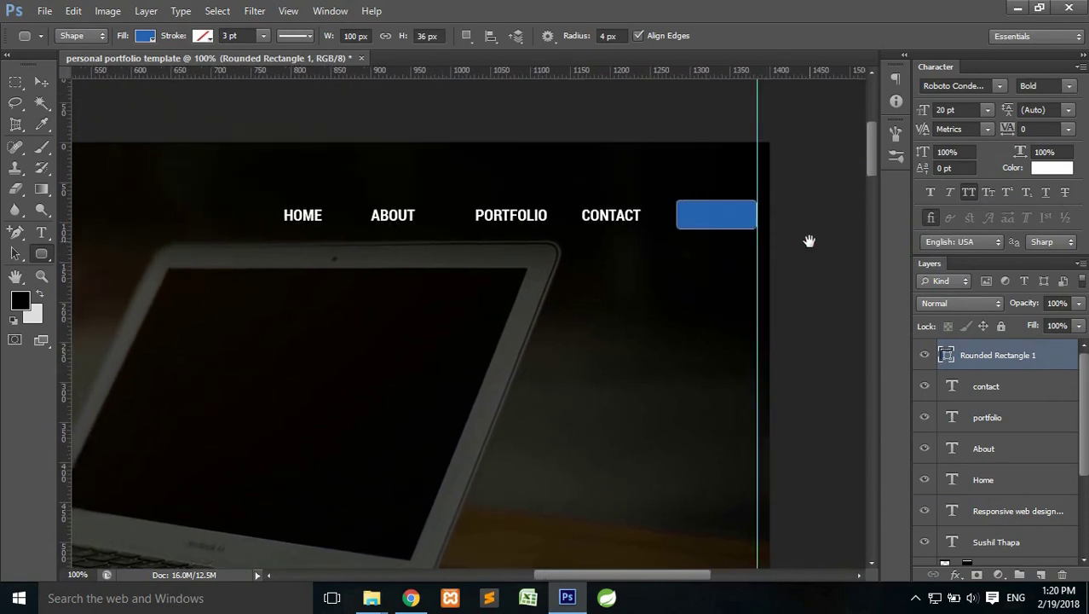
Add an empty layer above Rounded Rectangle 1 and set the text colour to white (#ffffff)
click(1038, 575)
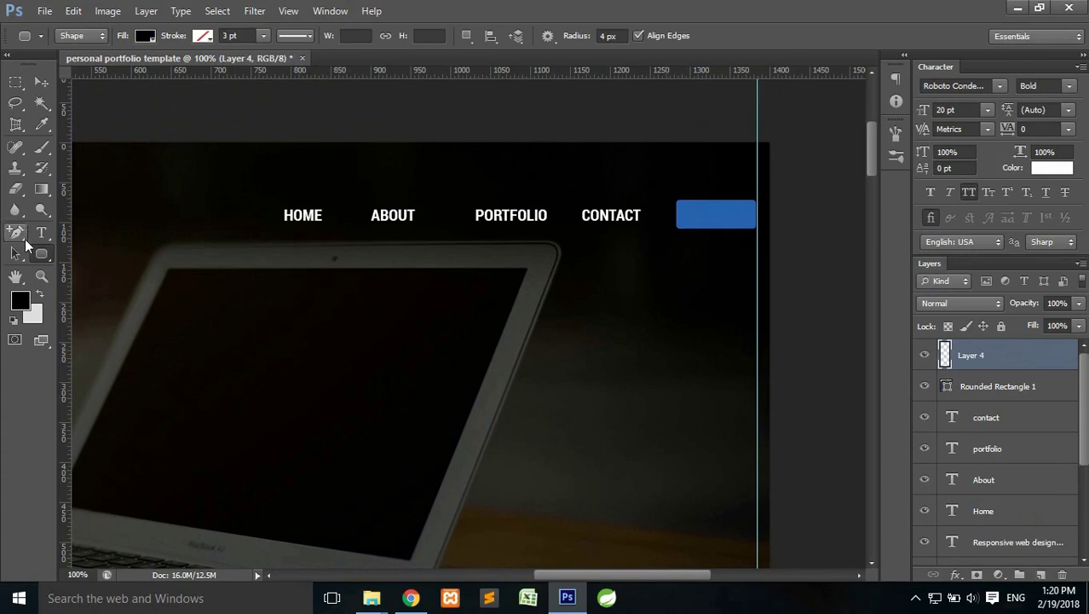
click(35, 236)
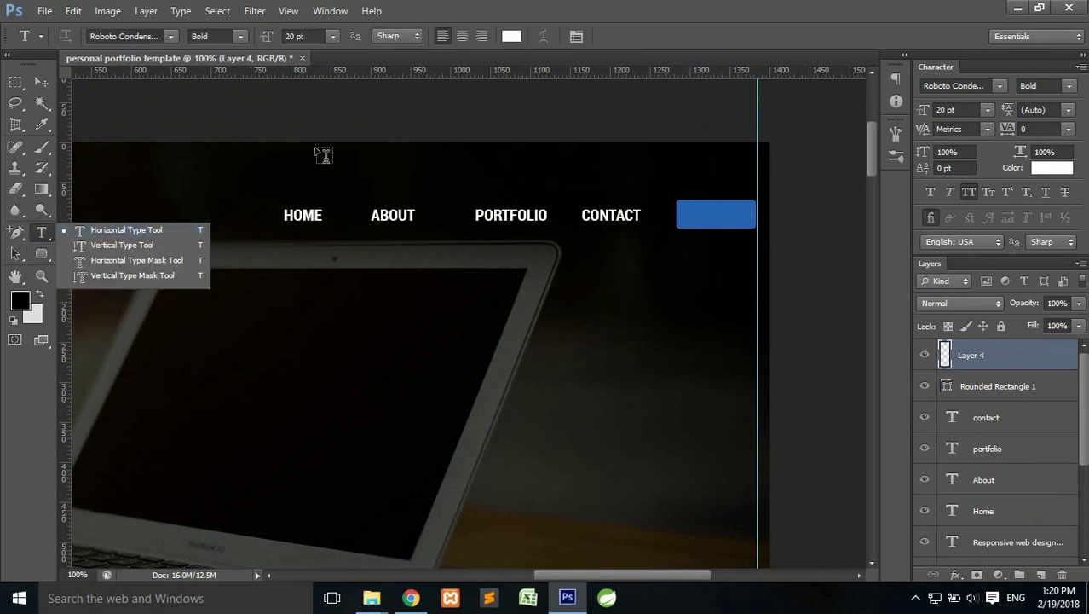
click(21, 300)
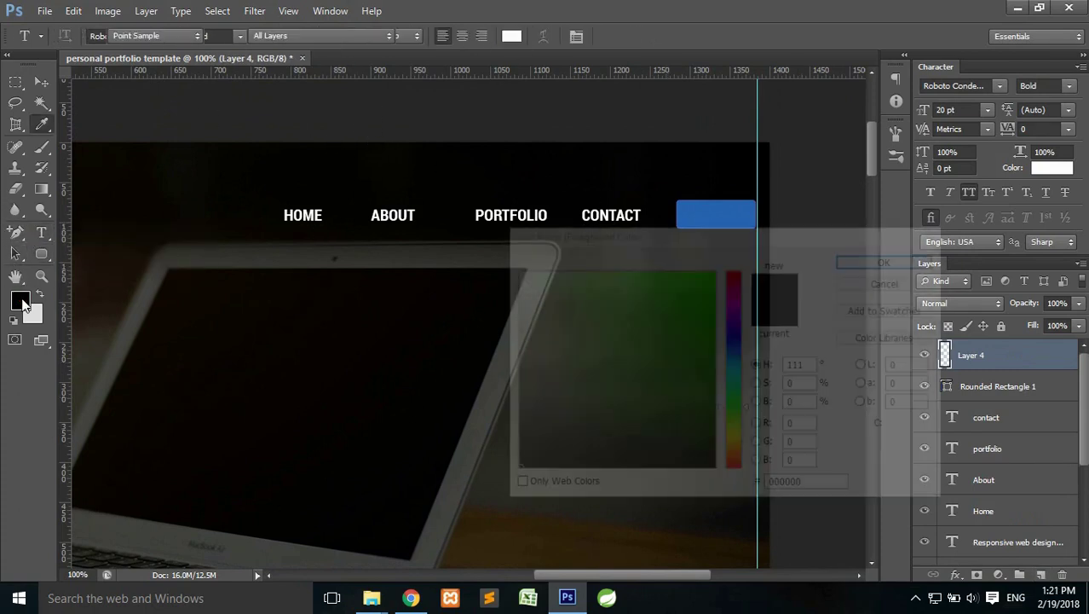
drag(589, 294, 439, 234)
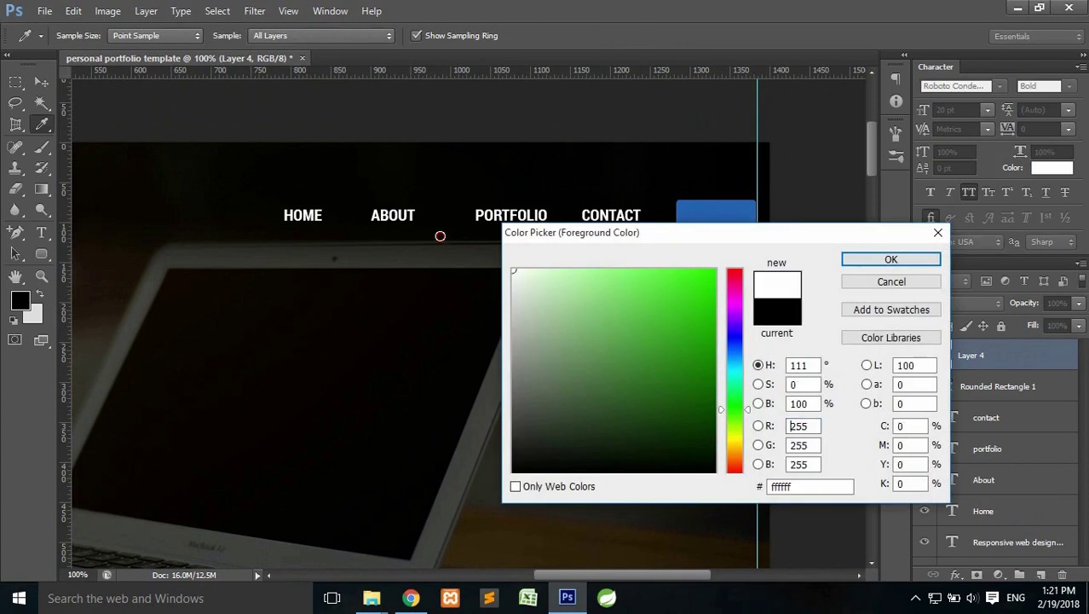
click(888, 259)
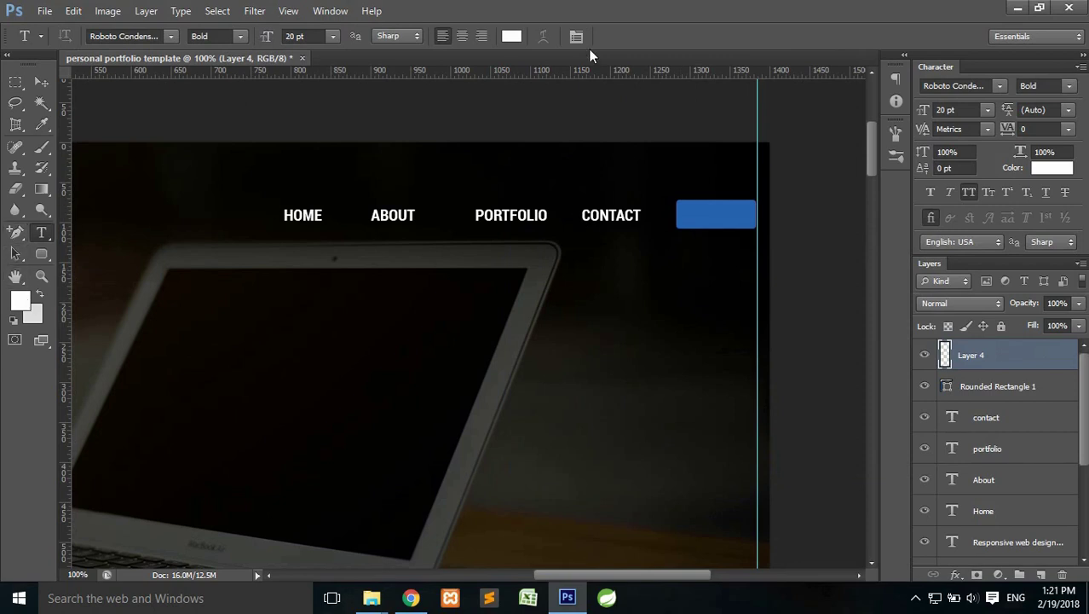
click(510, 36)
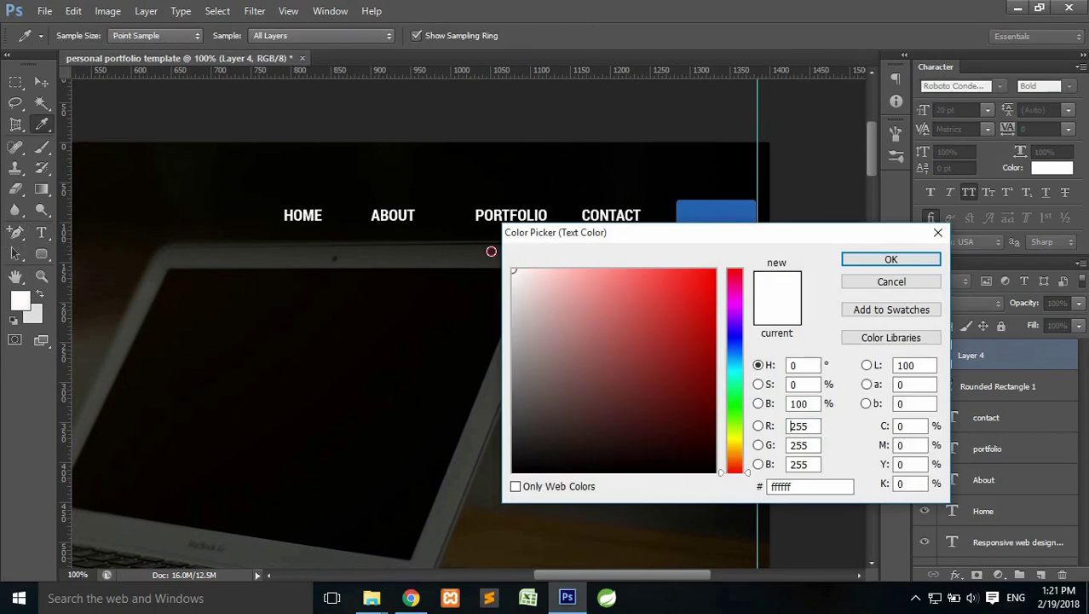
click(852, 258)
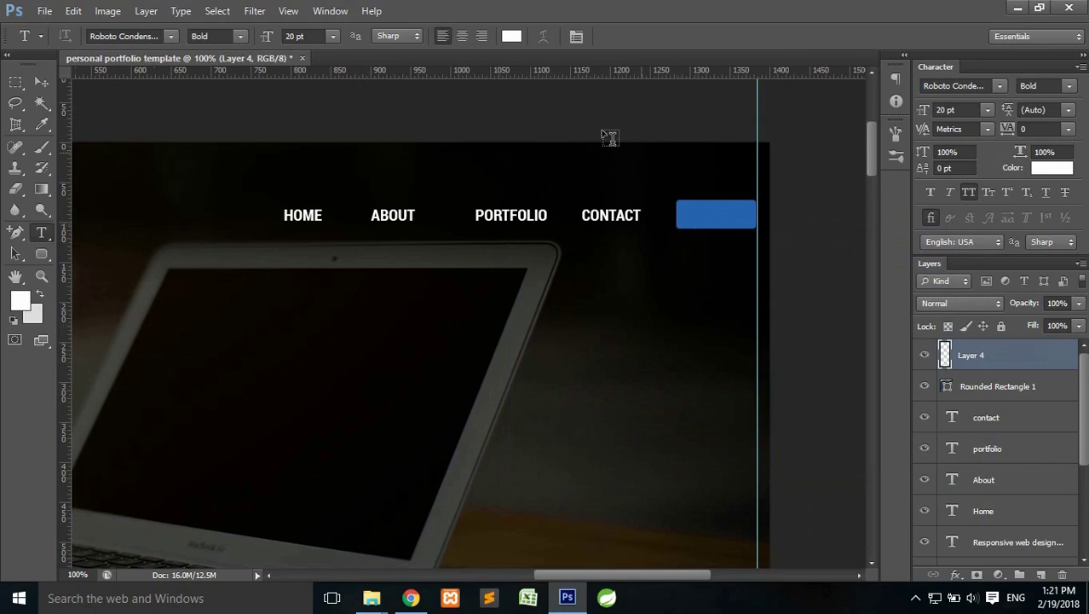
Type the label 'Download Resume' on the blue button
click(687, 220)
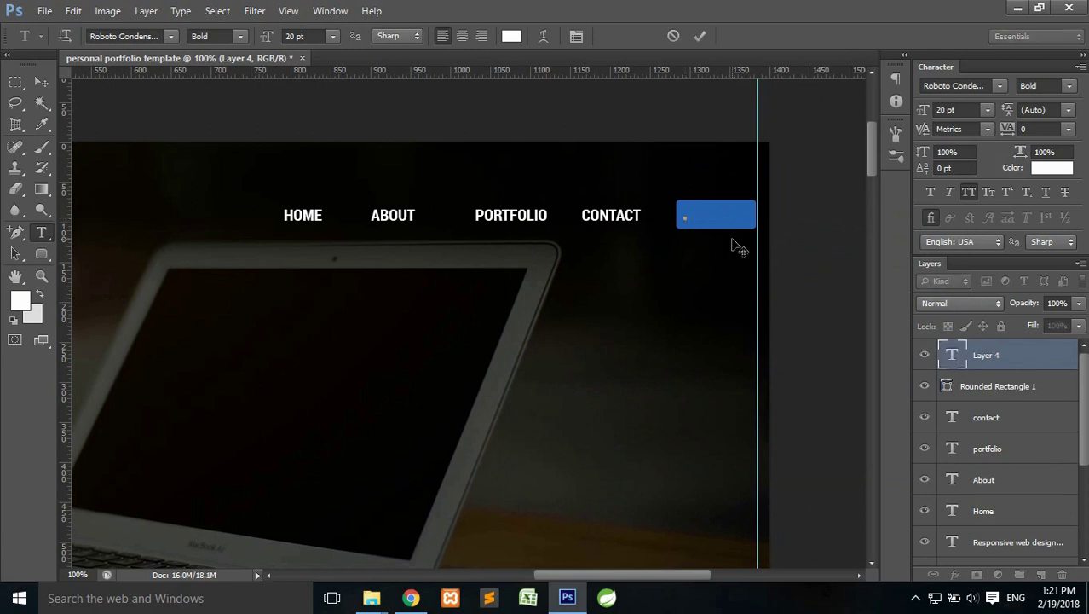
text(DOWNLOAD)
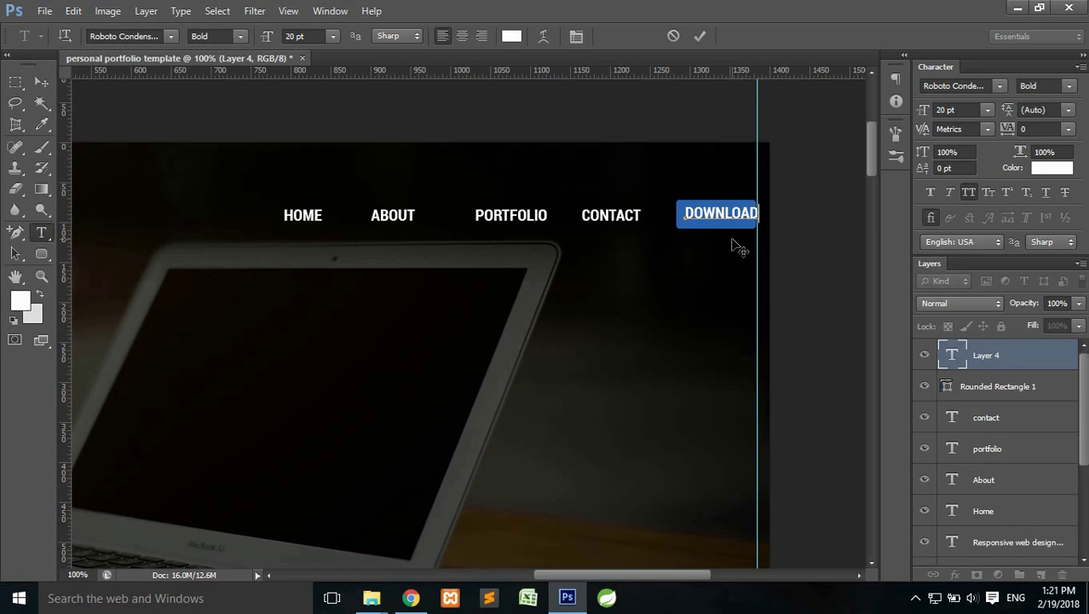
text( R)
click(696, 36)
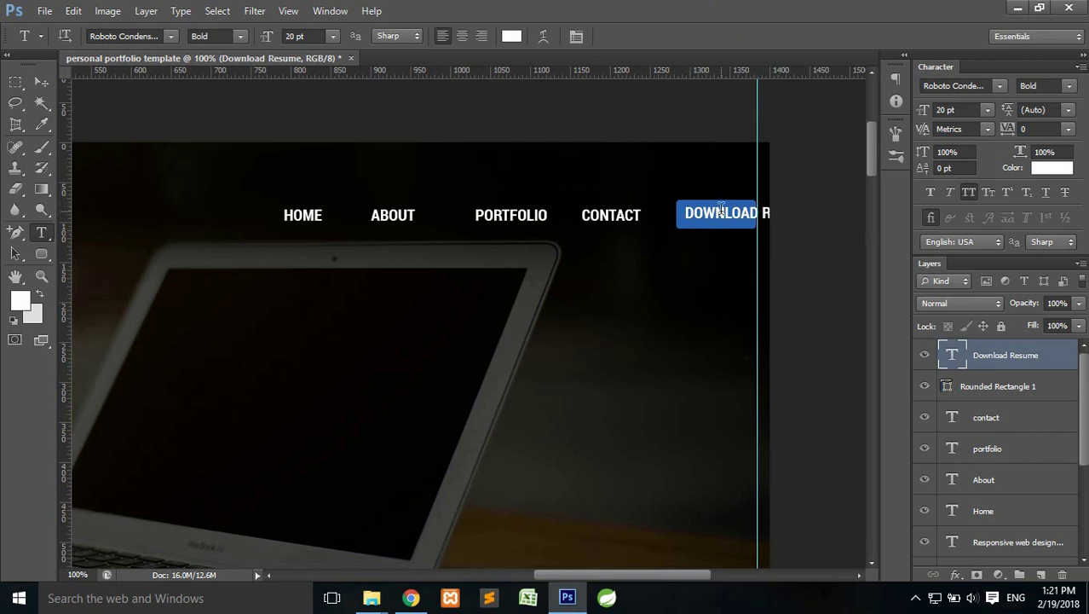
Format the label as Regular 14 pt with All Caps turned off
click(967, 194)
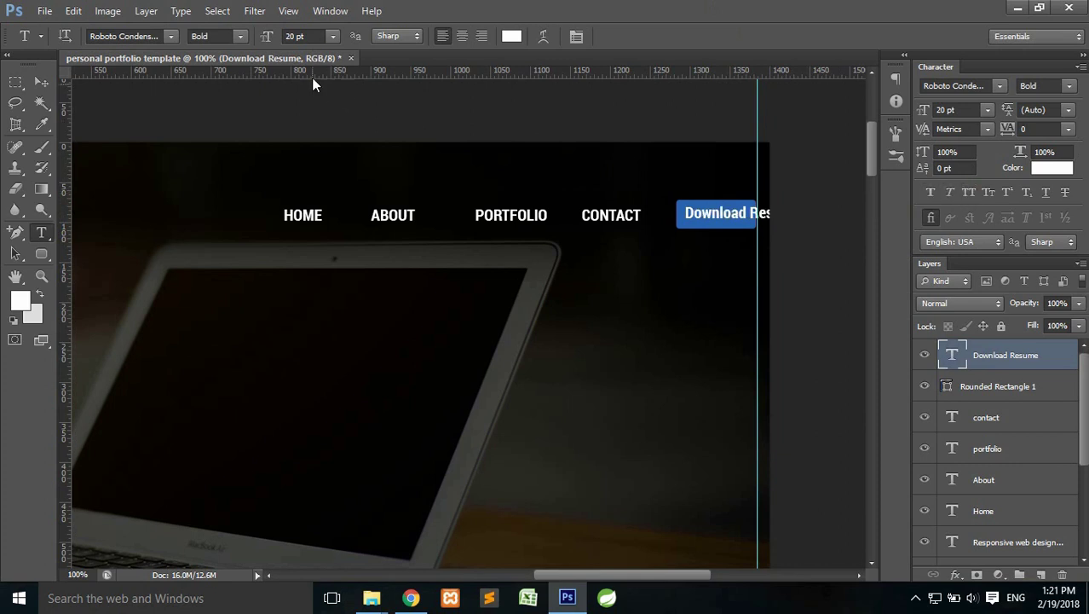
click(240, 37)
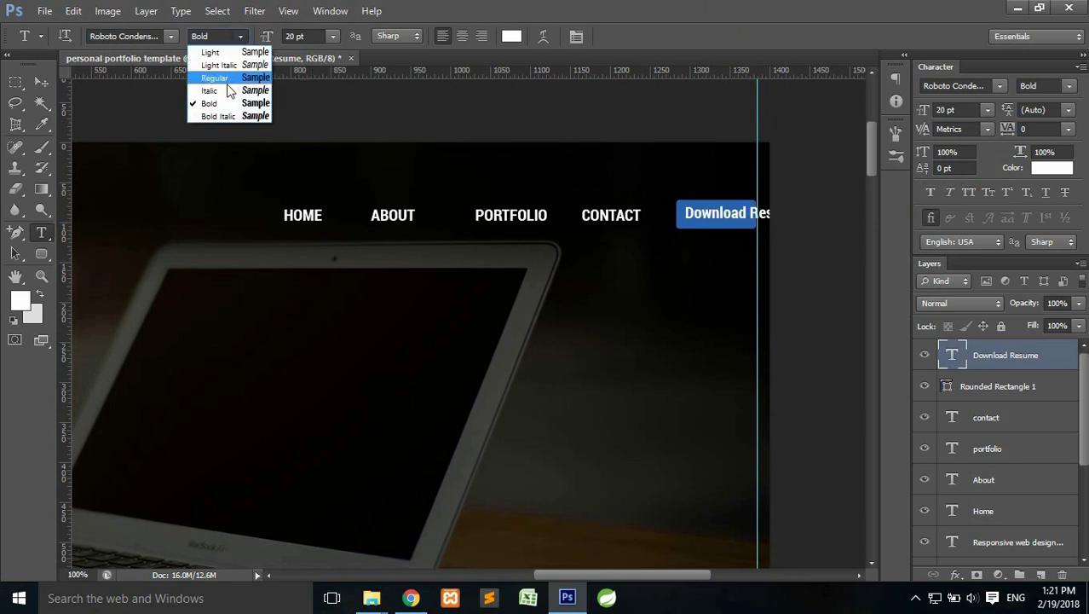
click(226, 79)
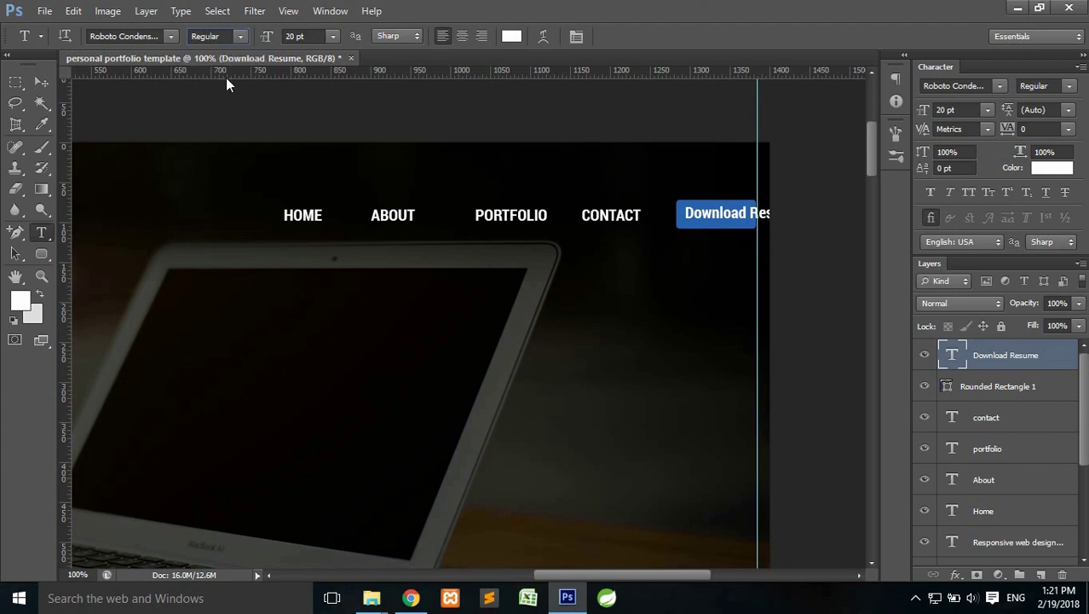
click(332, 35)
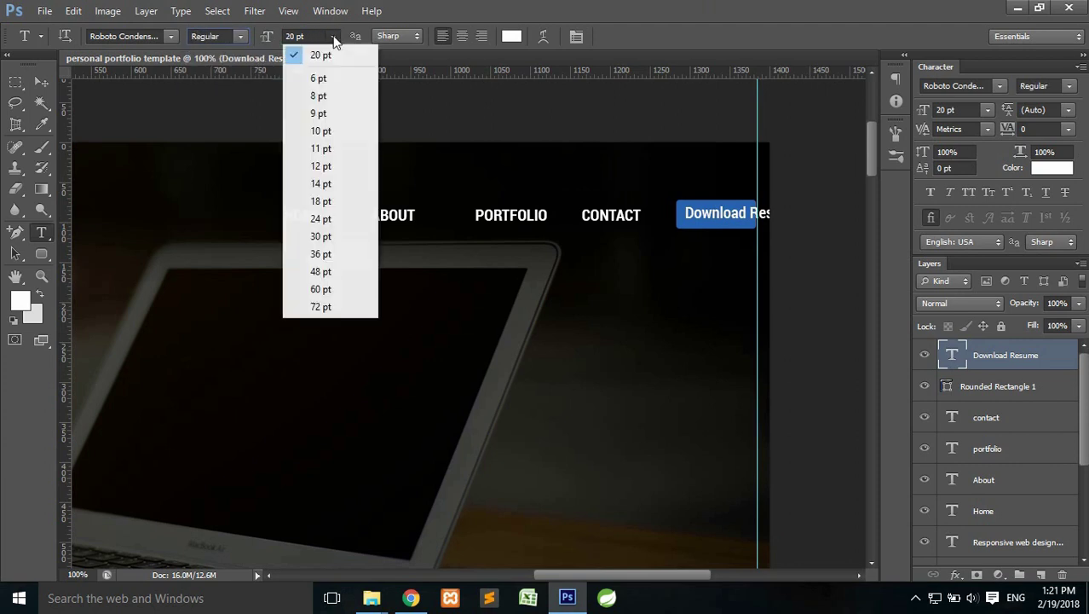
click(322, 185)
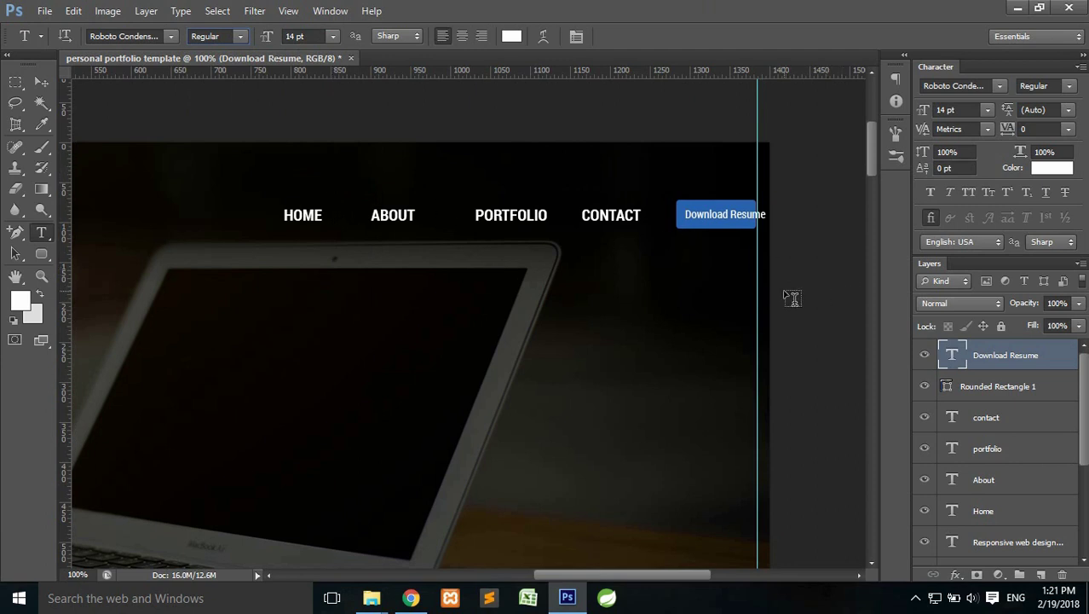
key(ctrl+t)
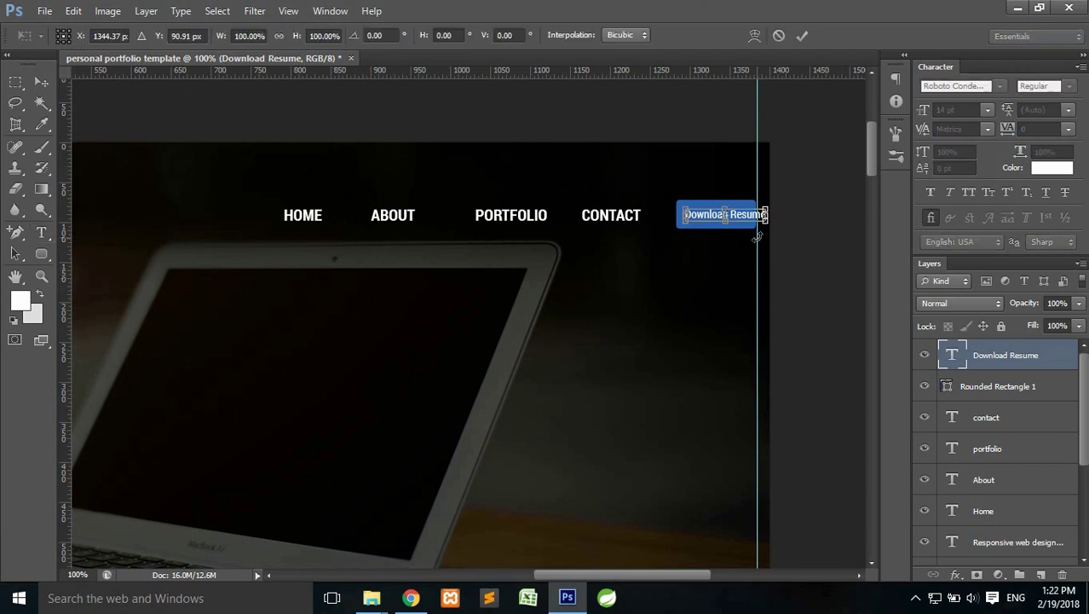
mouse_move(746, 216)
mouse_down()
mouse_move(705, 214)
mouse_move(732, 213)
mouse_up()
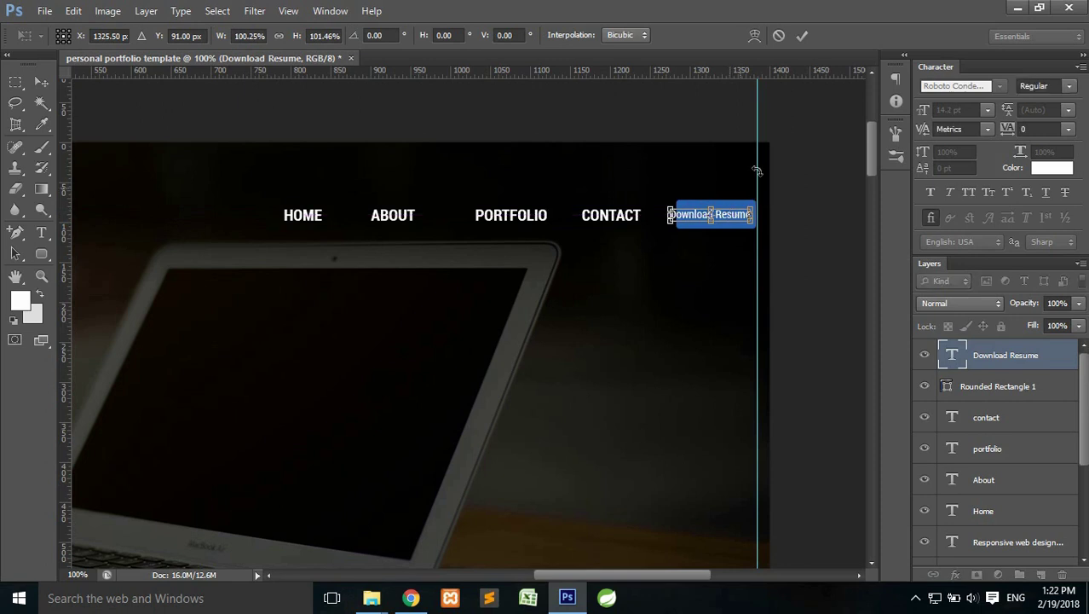
click(805, 35)
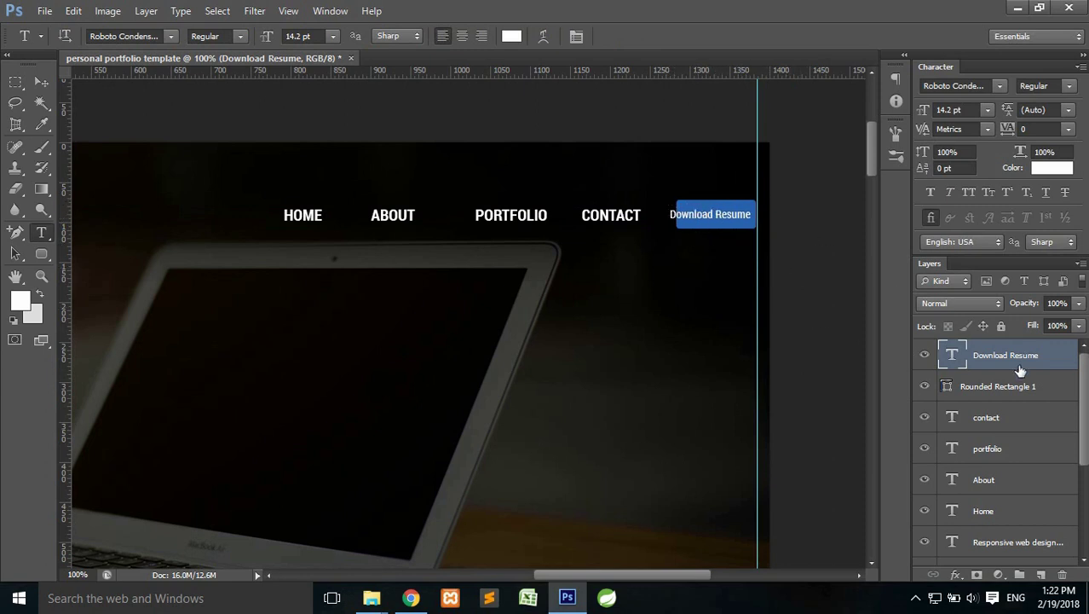
click(986, 386)
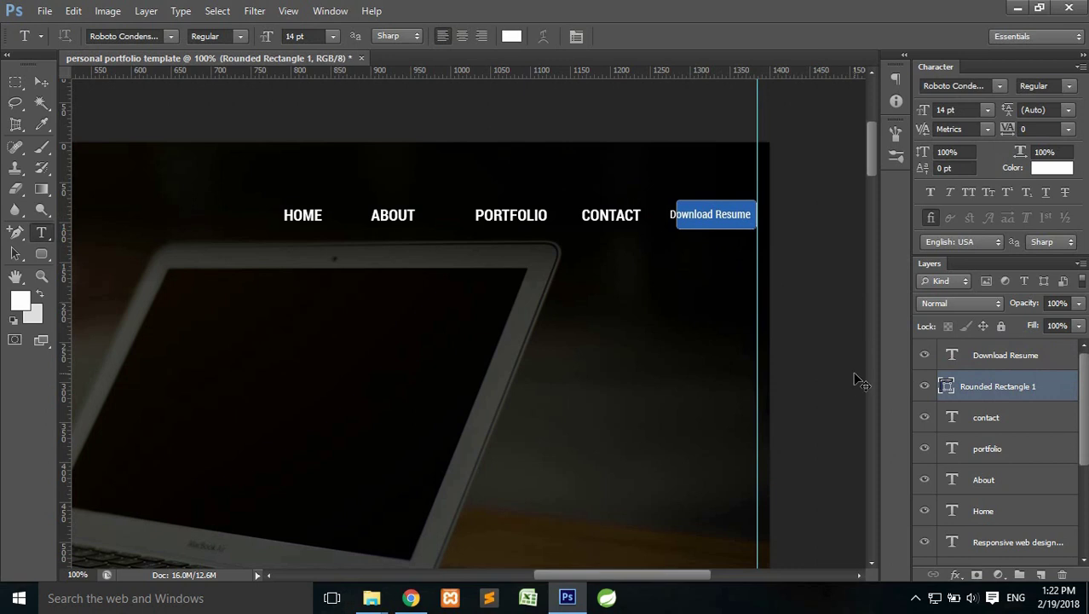
key(ctrl+t)
drag(673, 215, 624, 215)
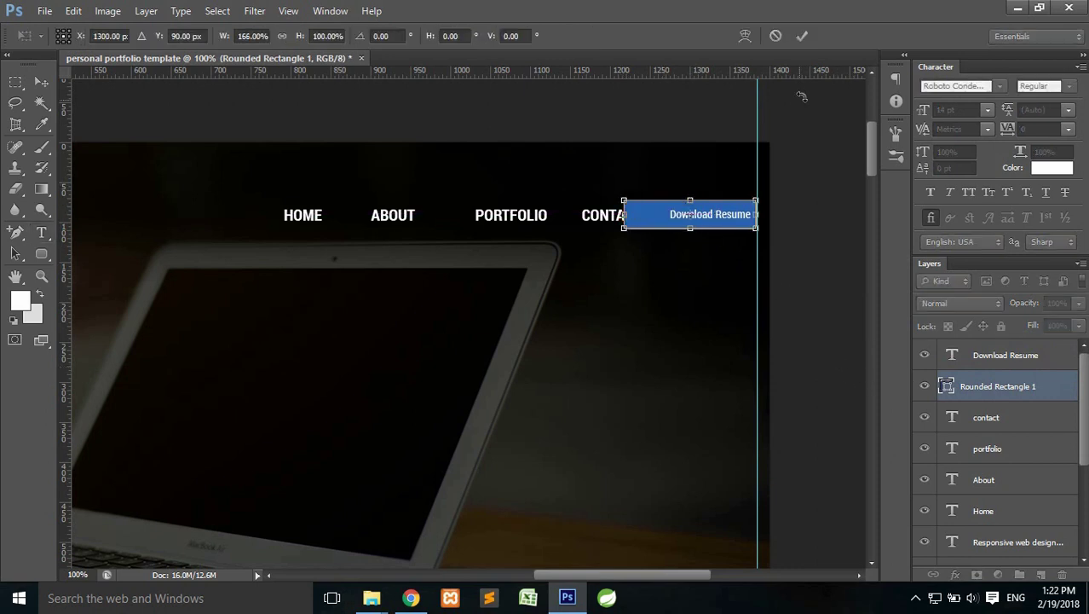
click(801, 35)
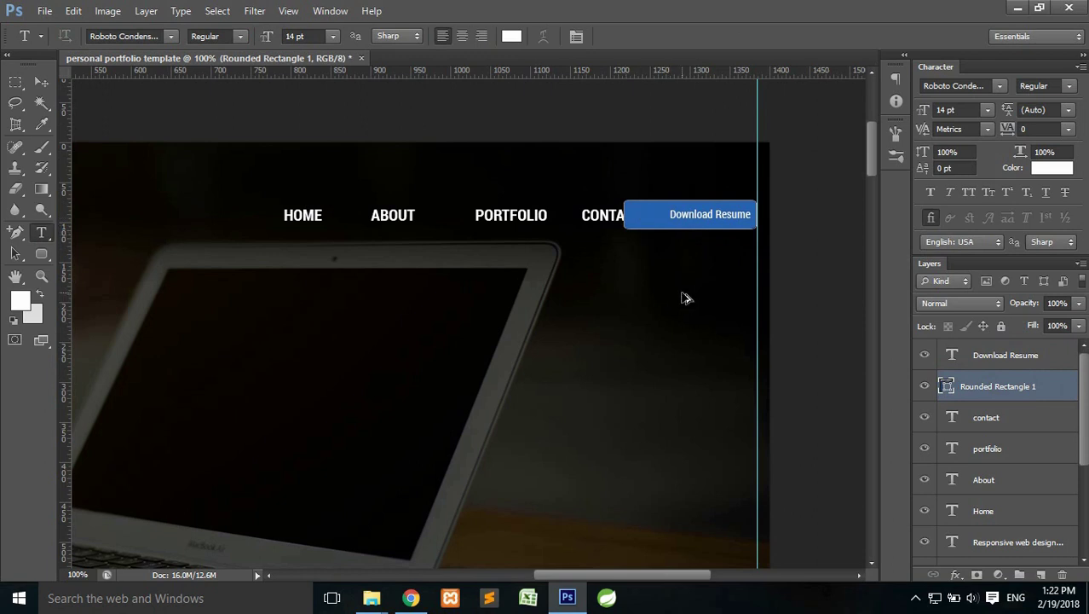
key(alt+bracketright)
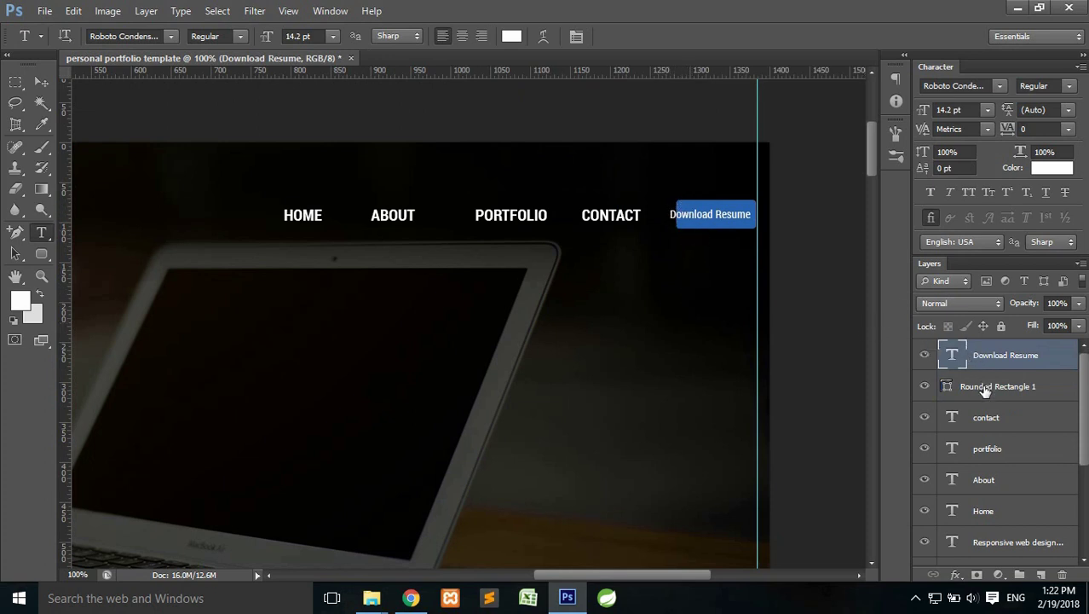
Select the button's left anchor points and nudge them left to widen the button
click(936, 390)
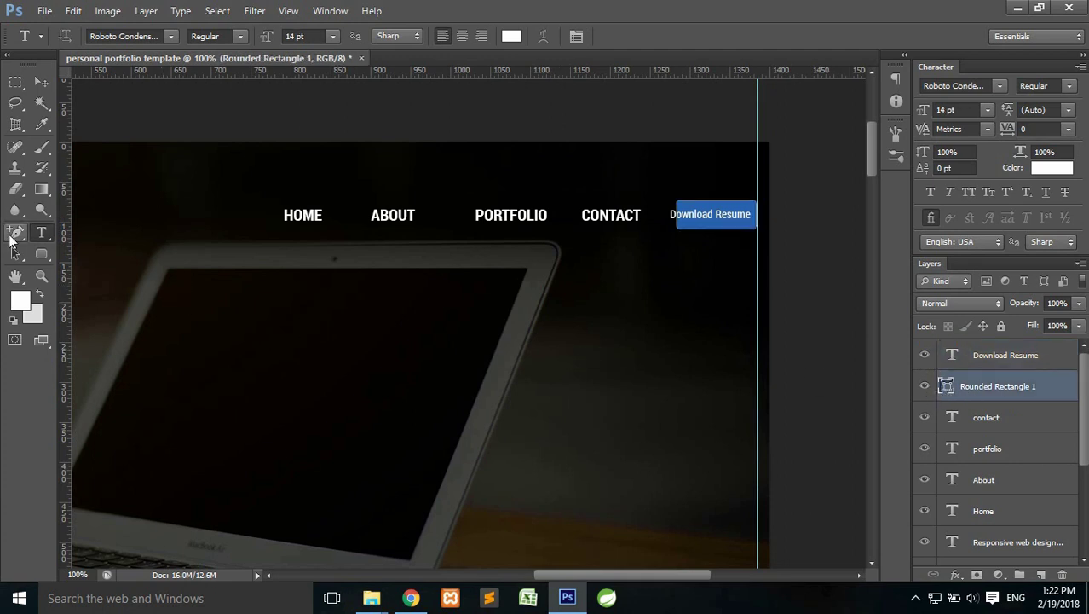
click(13, 236)
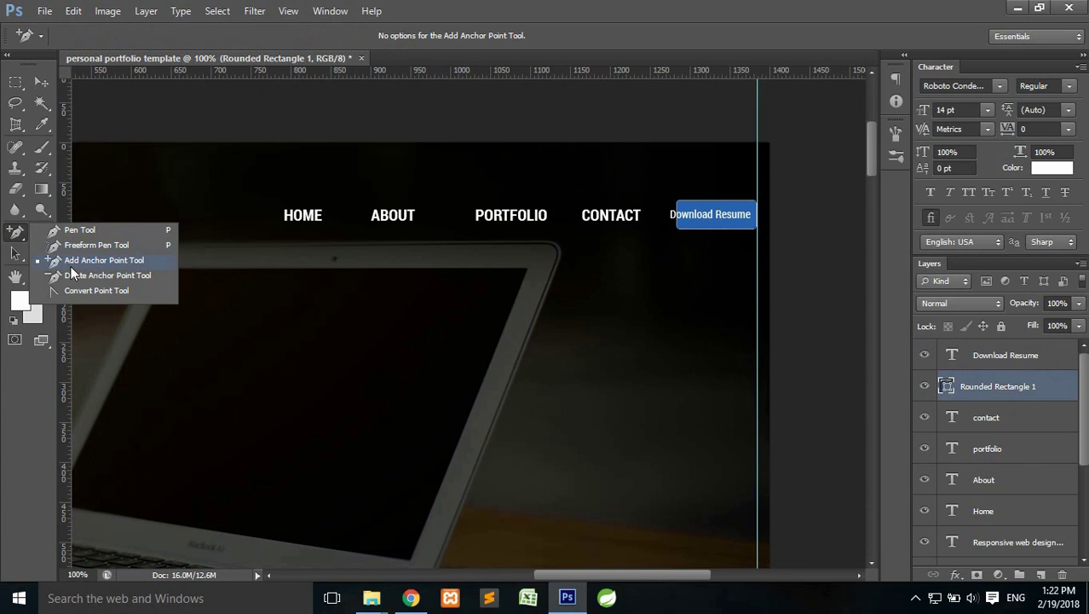
click(83, 261)
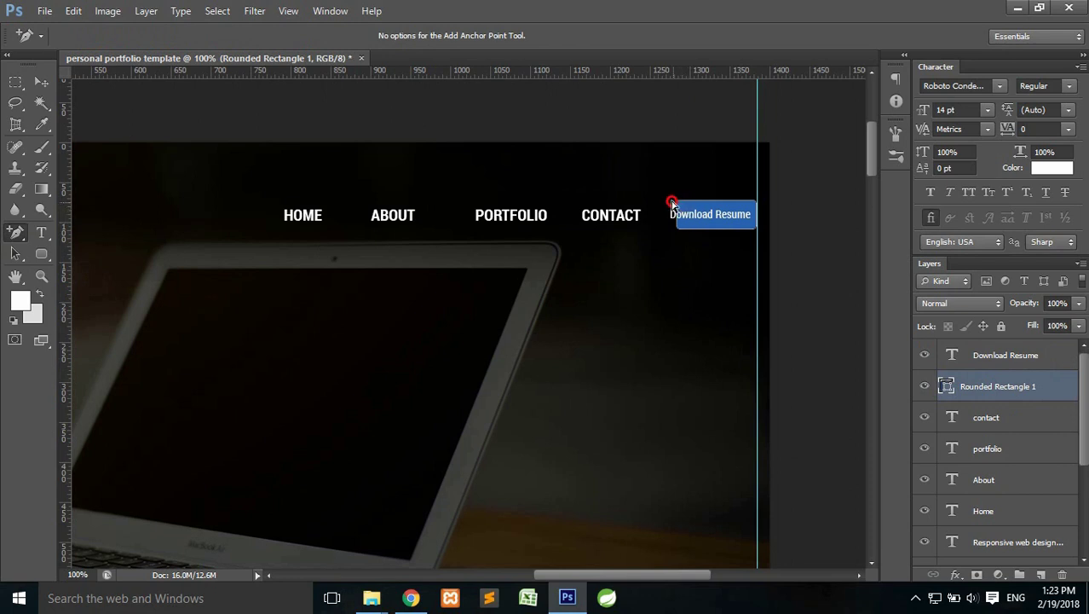
mouse_move(686, 212)
mouse_down()
mouse_move(672, 189)
mouse_move(672, 203)
mouse_up()
drag(689, 229, 661, 246)
key(Left)
key(Left)
key(Left)
key(Left)
key(Left)
key(Left)
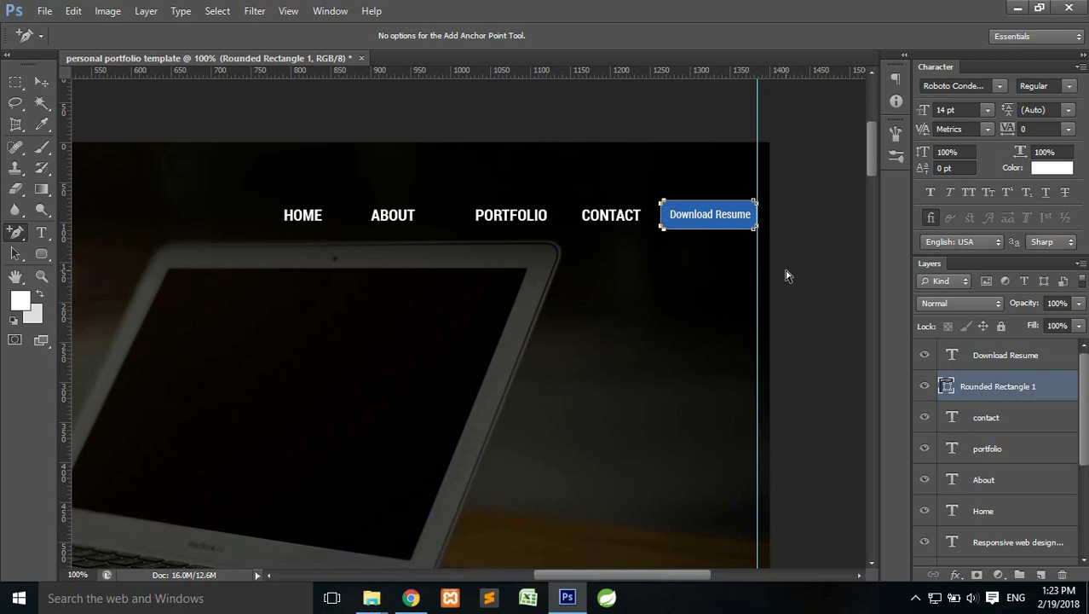
key(Return)
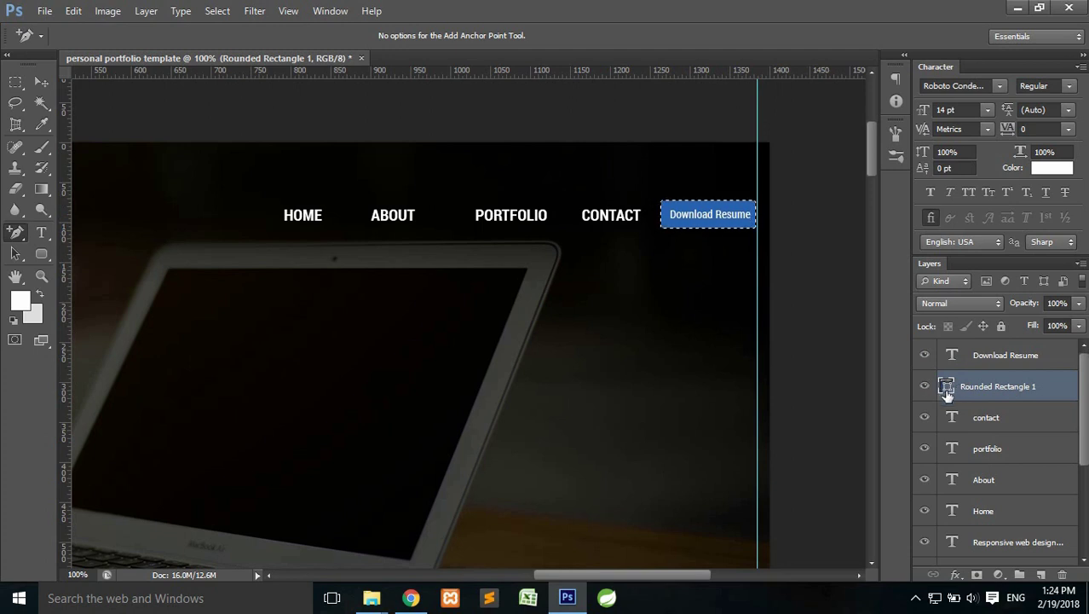
Centre the Download Resume label horizontally, then add Rounded Rectangle 1 to the selection
click(987, 361)
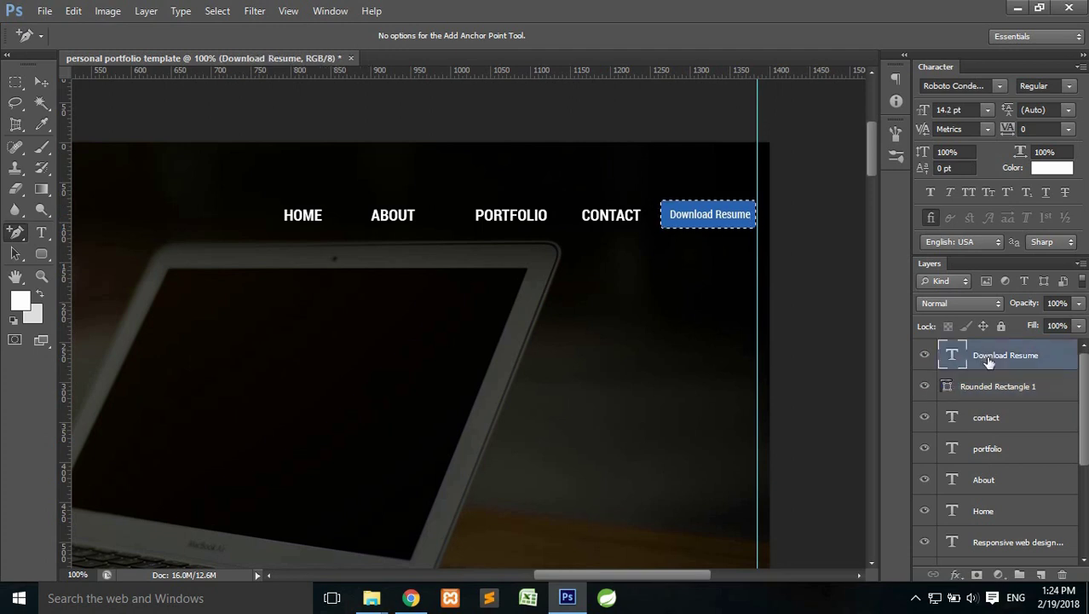
click(40, 83)
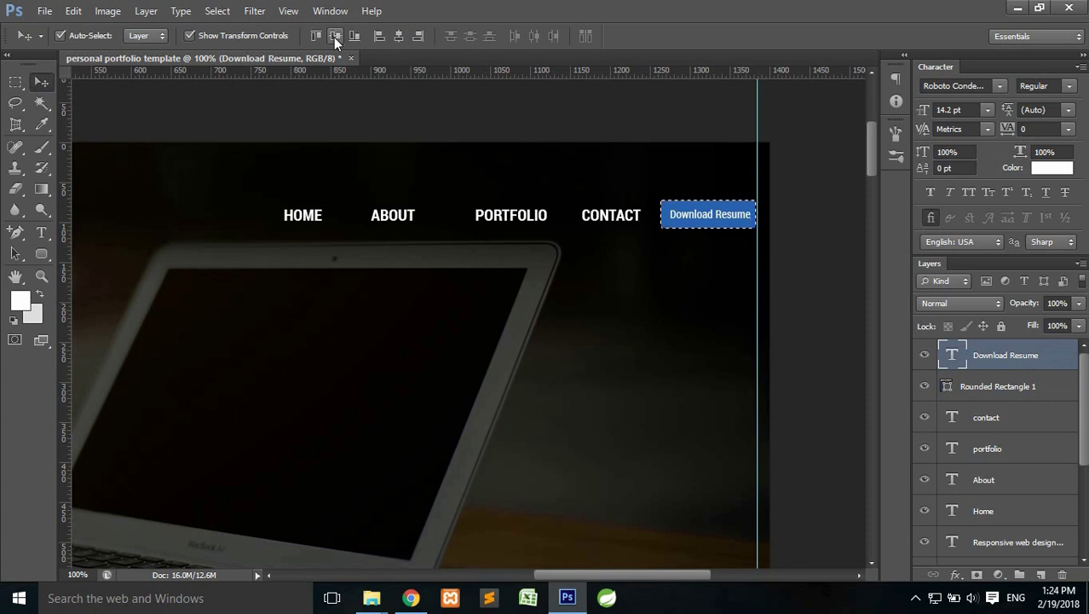
click(397, 37)
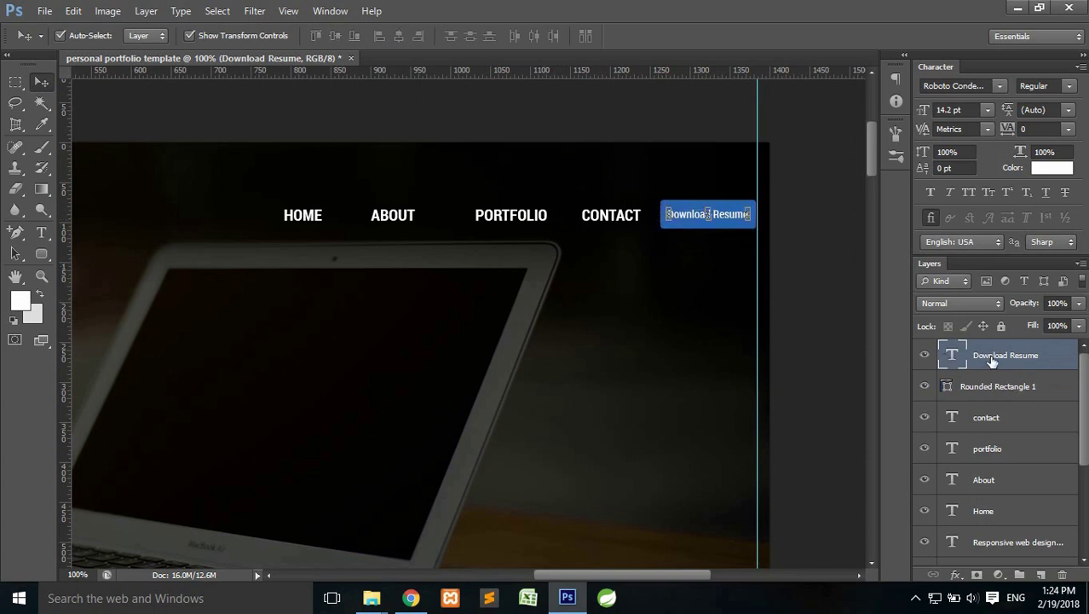
shift+click(985, 388)
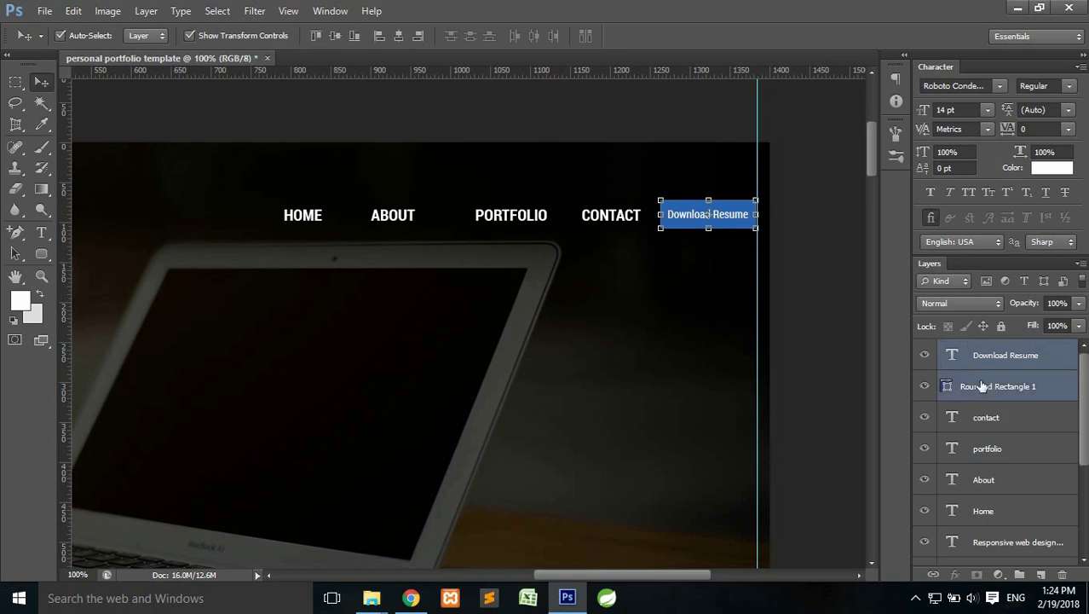
Group the Download Resume label and blue rectangle into a group named 'button'
key(ctrl+g)
double_click(986, 349)
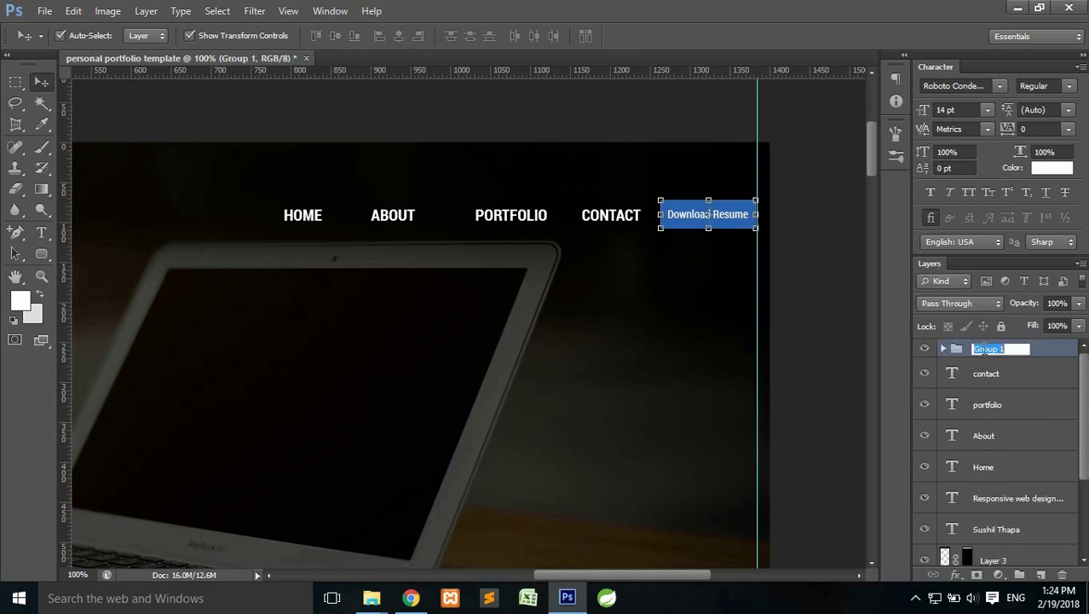
text(button)
key(Return)
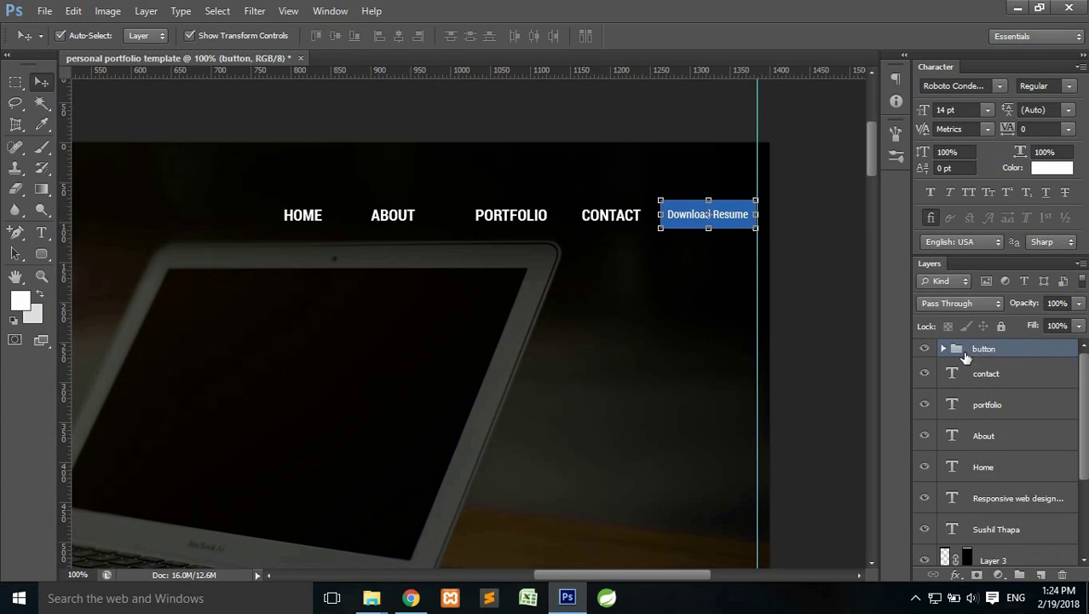
click(15, 83)
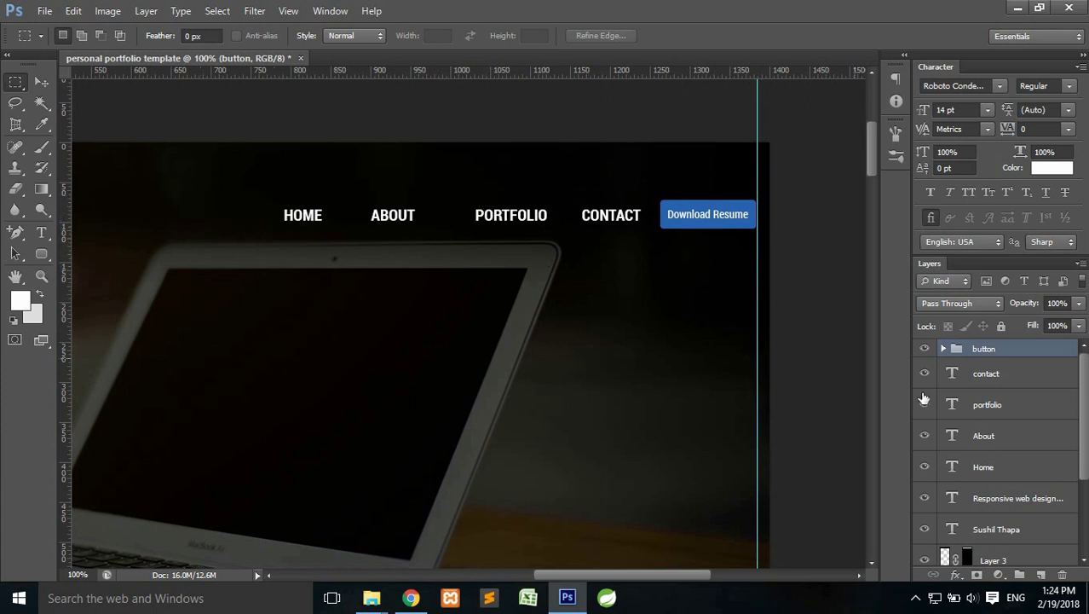
Select the four nav menu layers, Contact through Home, and start a free transform
click(993, 376)
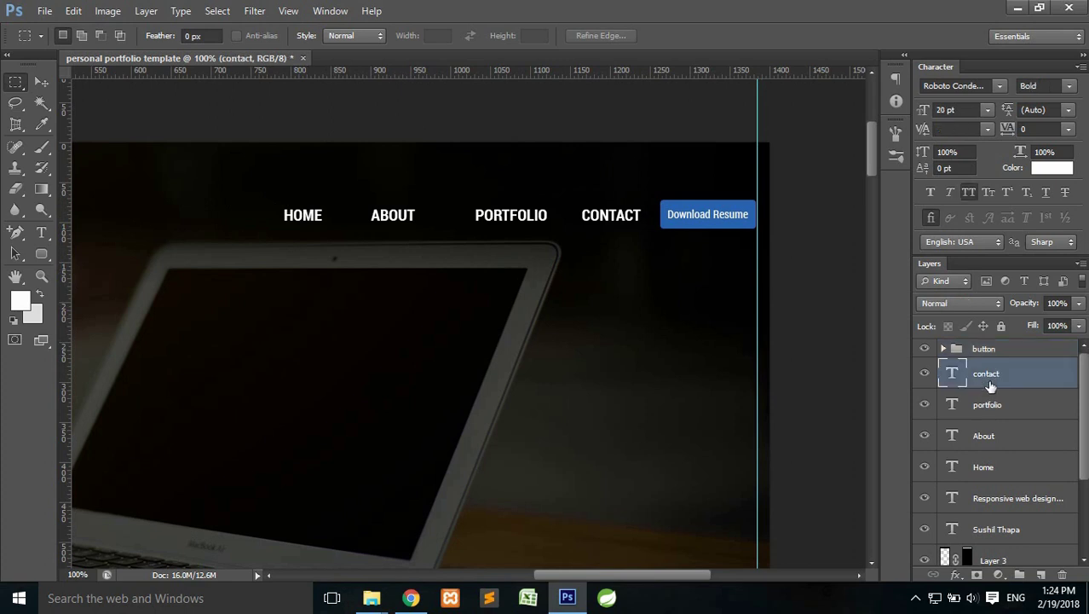
shift+click(984, 467)
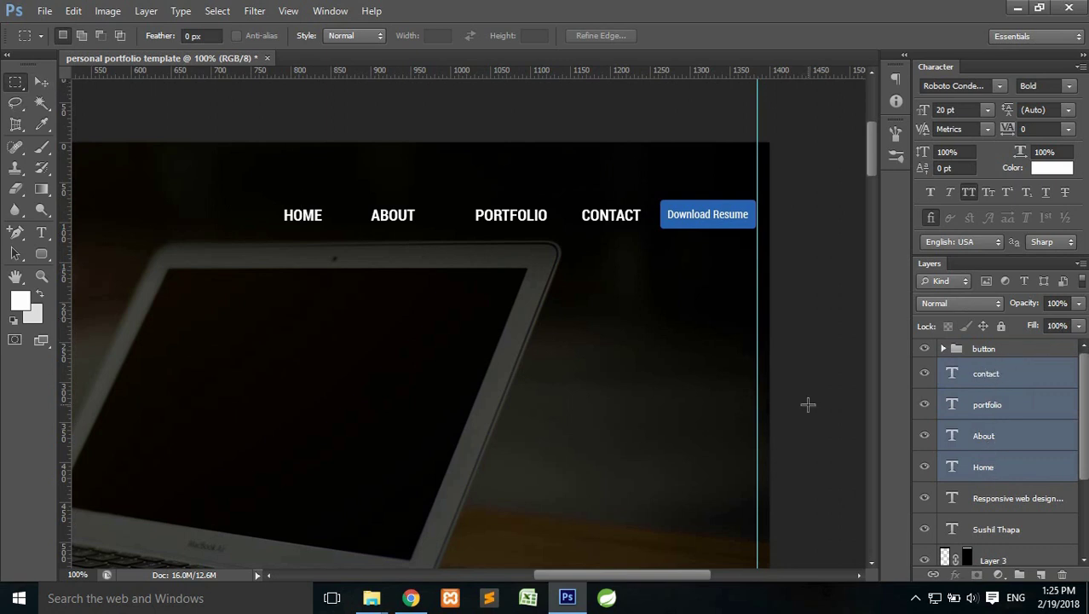
key(ctrl+t)
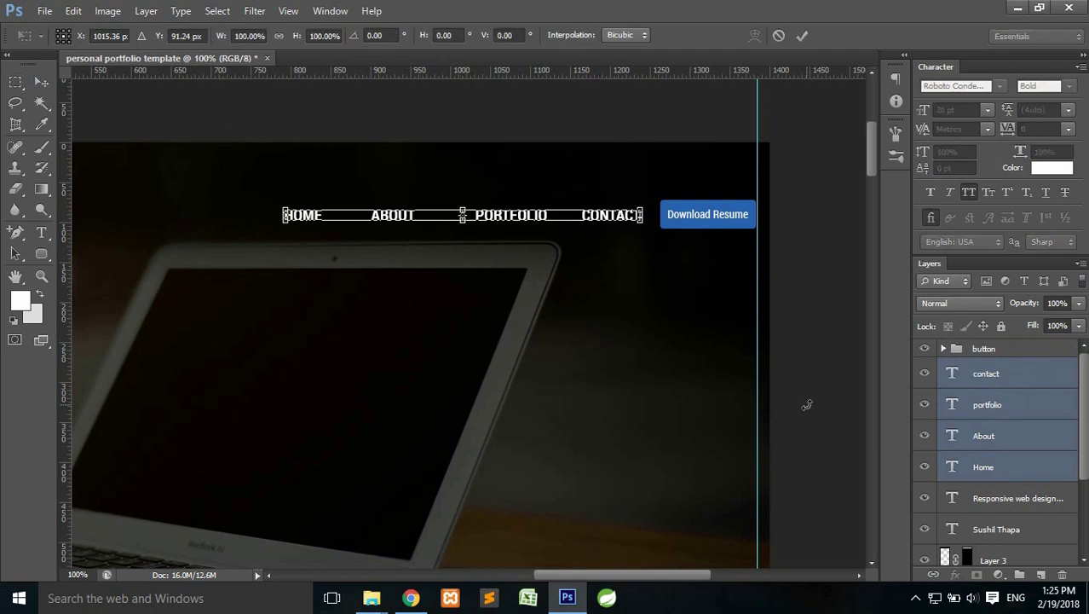
Nudge the four nav menu items left, away from the resume button
key(Left)
key(Left)
key(Left)
key(Left)
key(Left)
key(Left)
key(Left)
key(Left)
key(Left)
key(Left)
key(shift+Left)
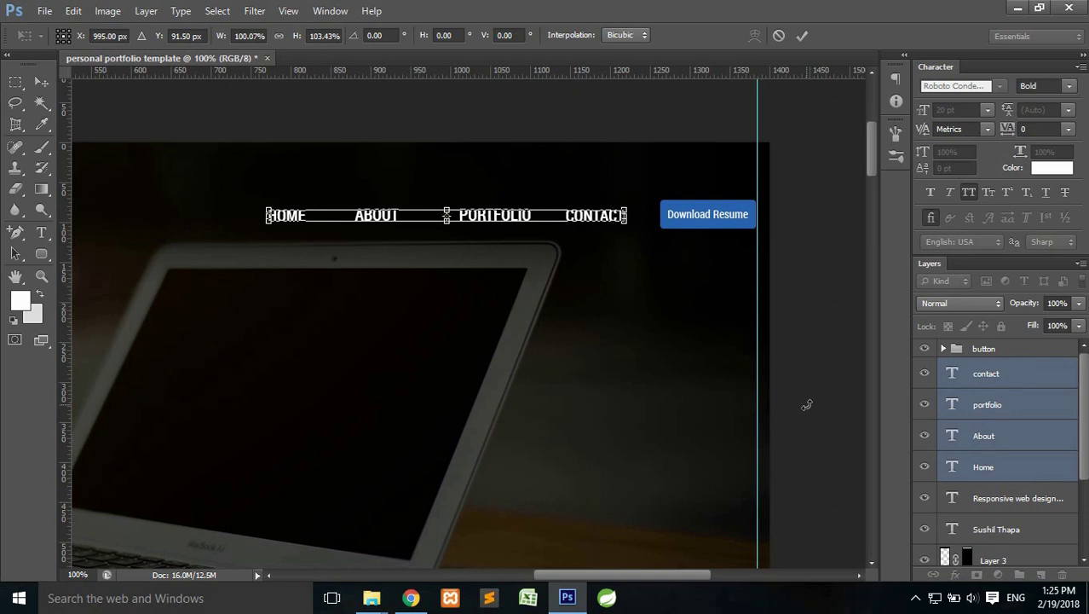
key(shift+Left)
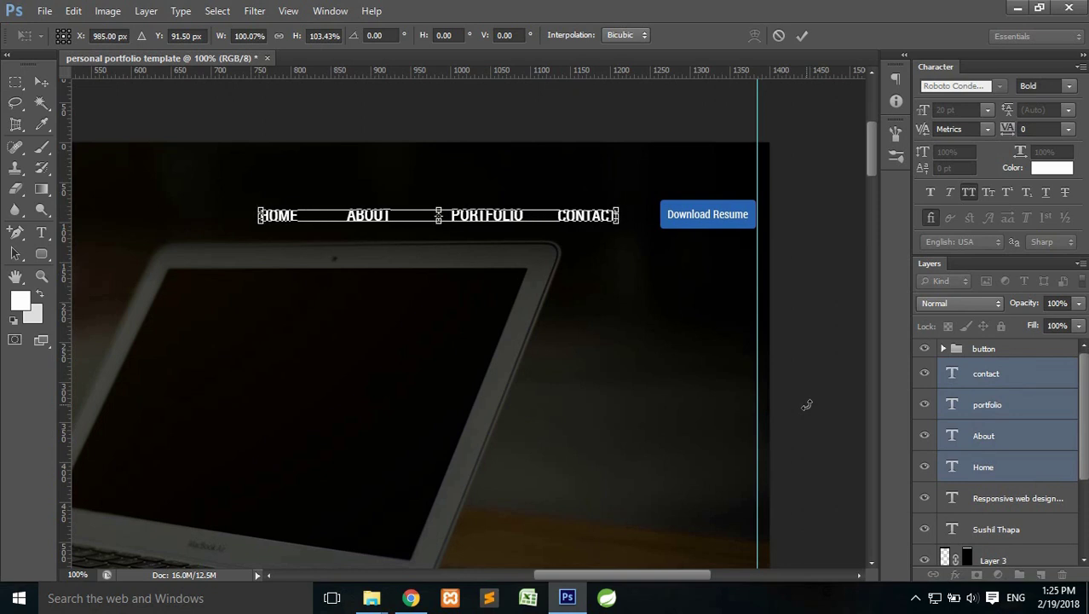
key(Return)
key(m)
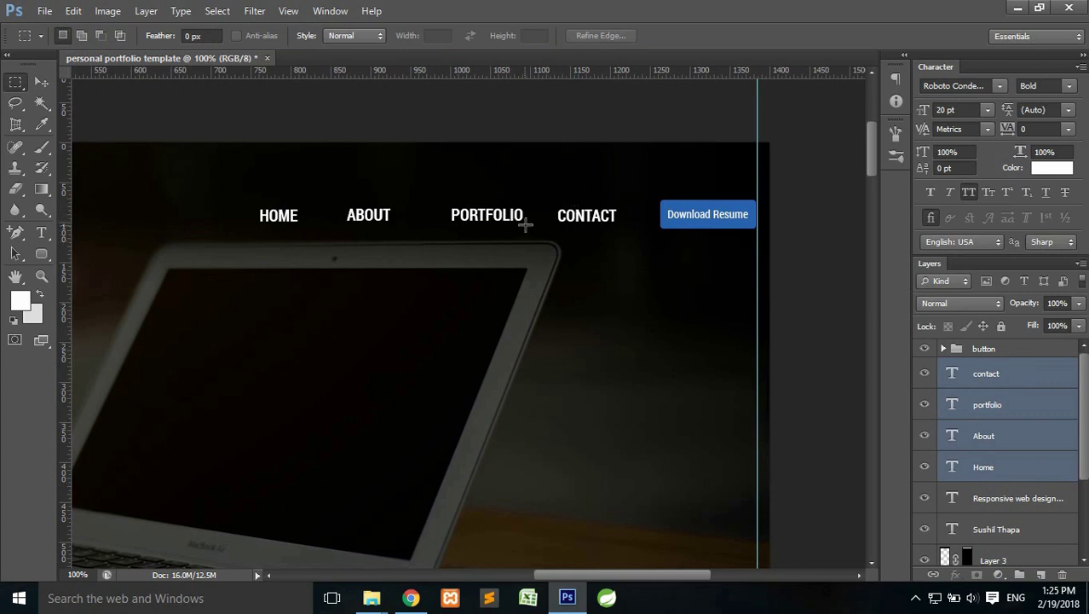
Move PORTFOLIO slightly left to even its spacing between ABOUT and CONTACT
click(997, 406)
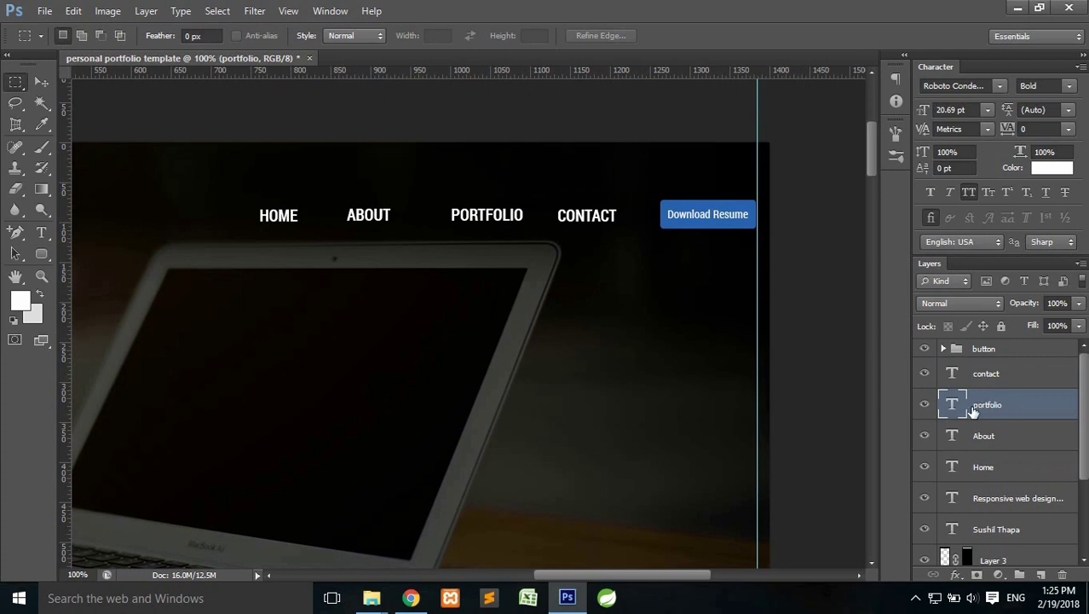
key(ctrl+t)
drag(504, 215, 489, 215)
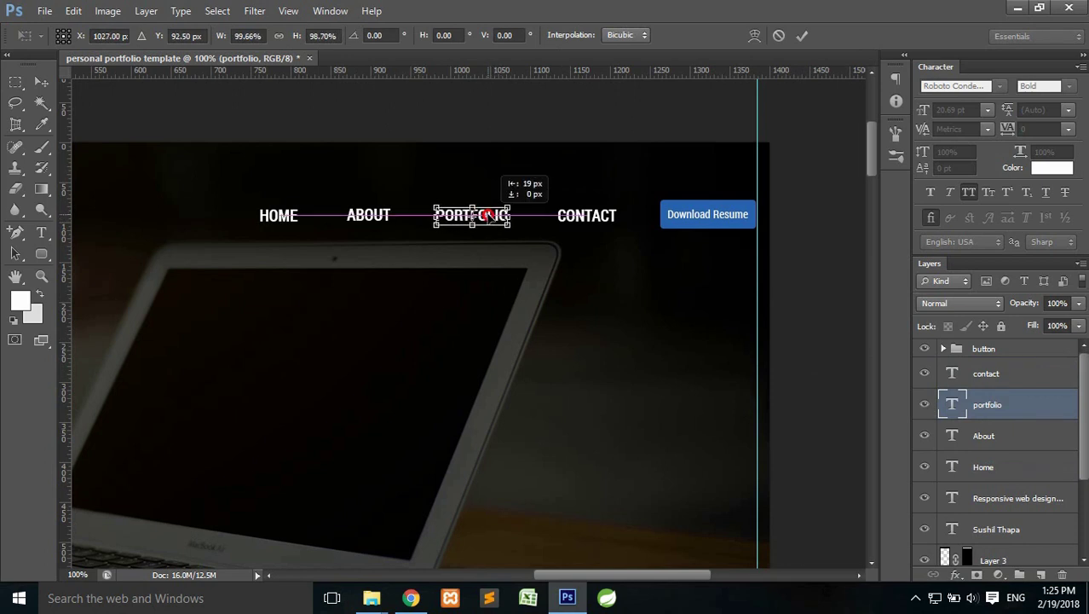
click(801, 35)
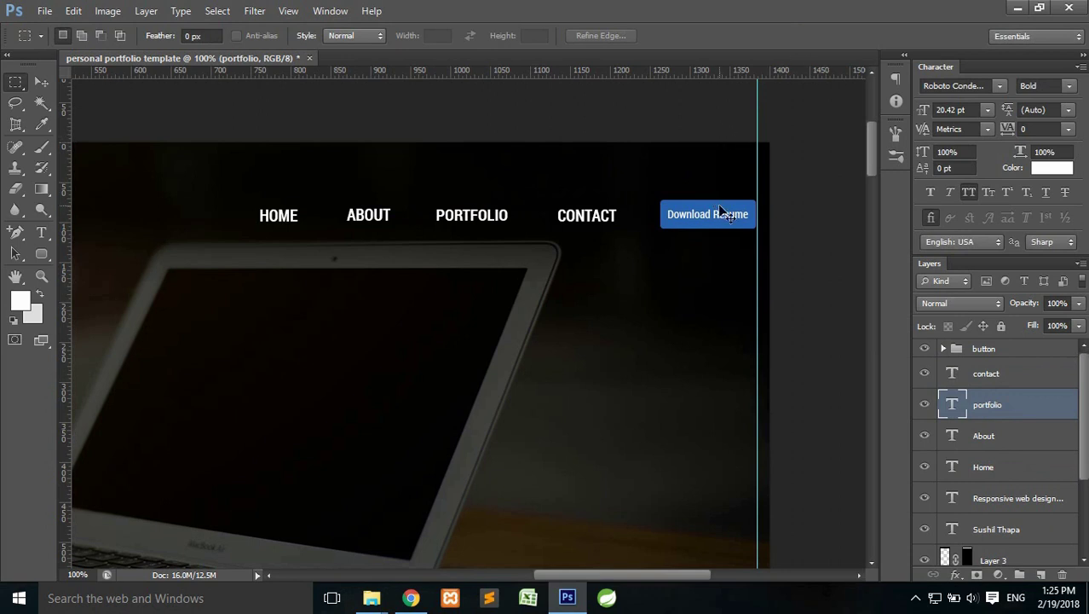
key(ctrl+minus)
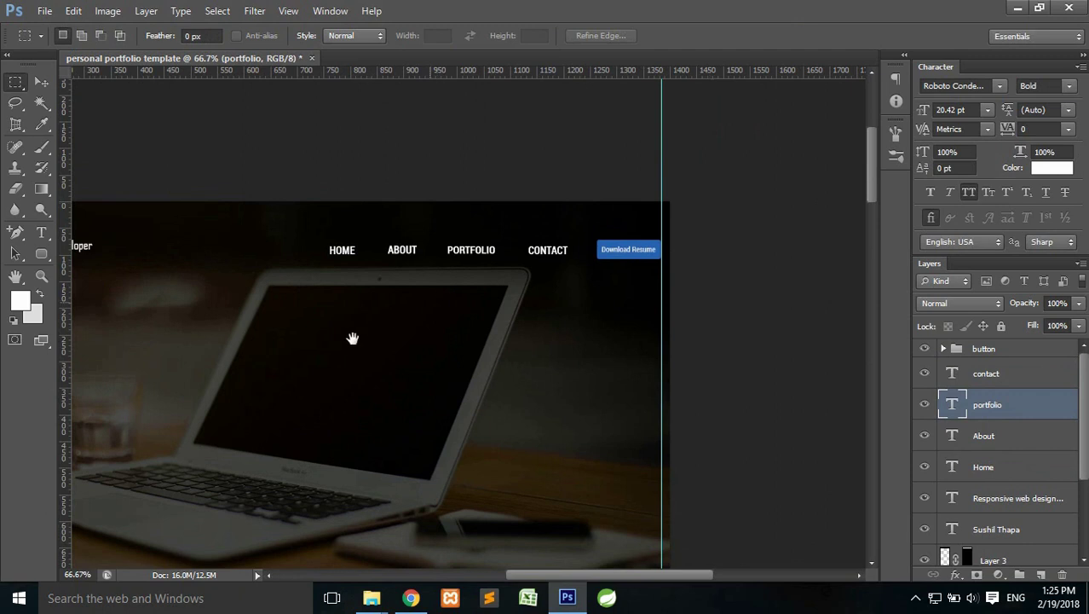
Move the button group and four nav items up together, level with the name heading
drag(464, 308, 520, 285)
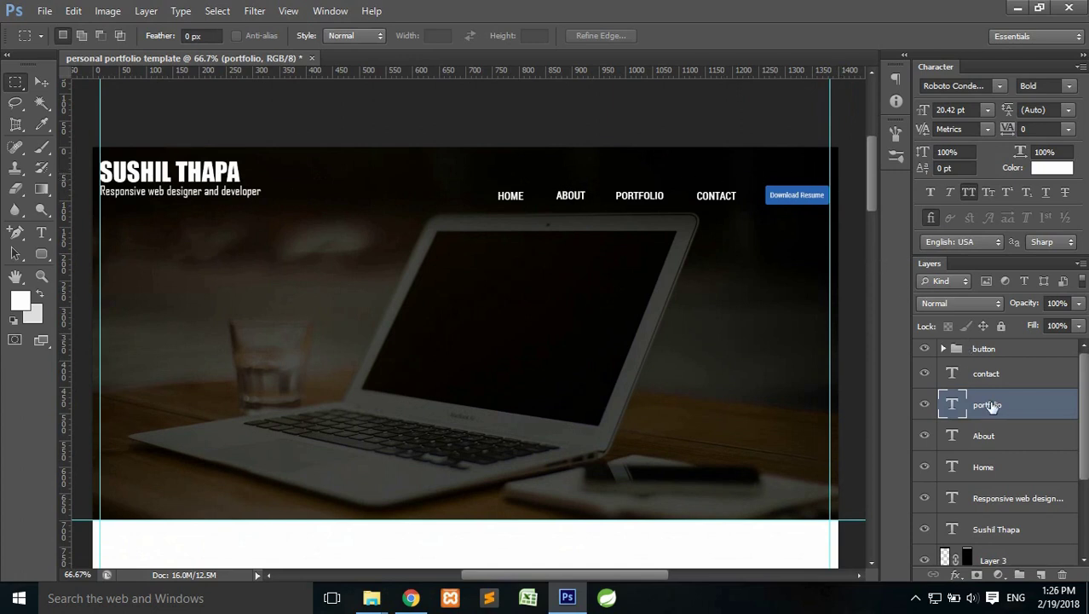
click(984, 351)
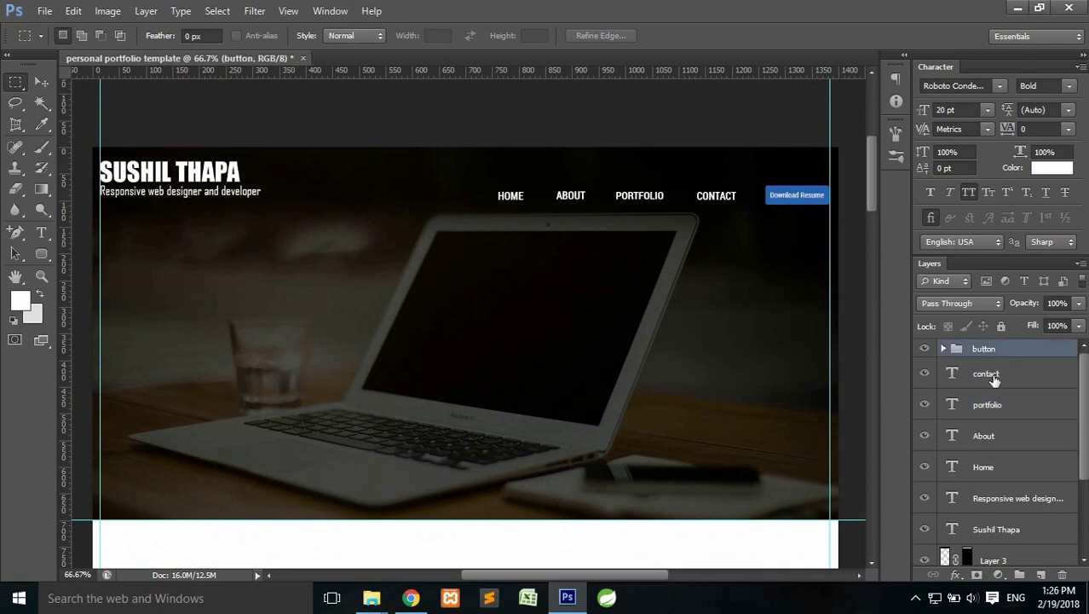
shift+click(1003, 470)
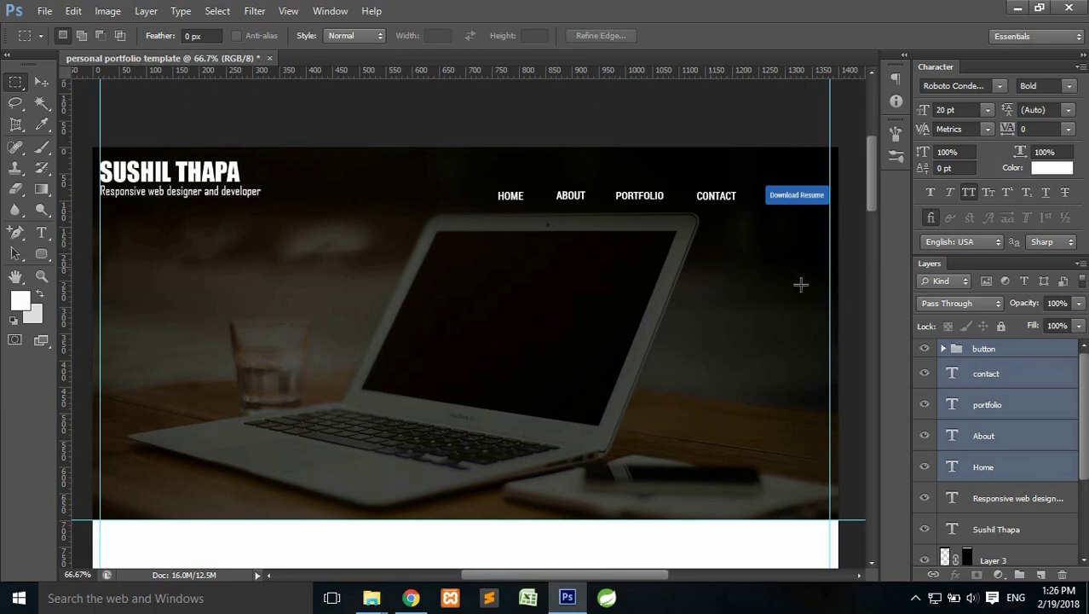
key(ctrl+t)
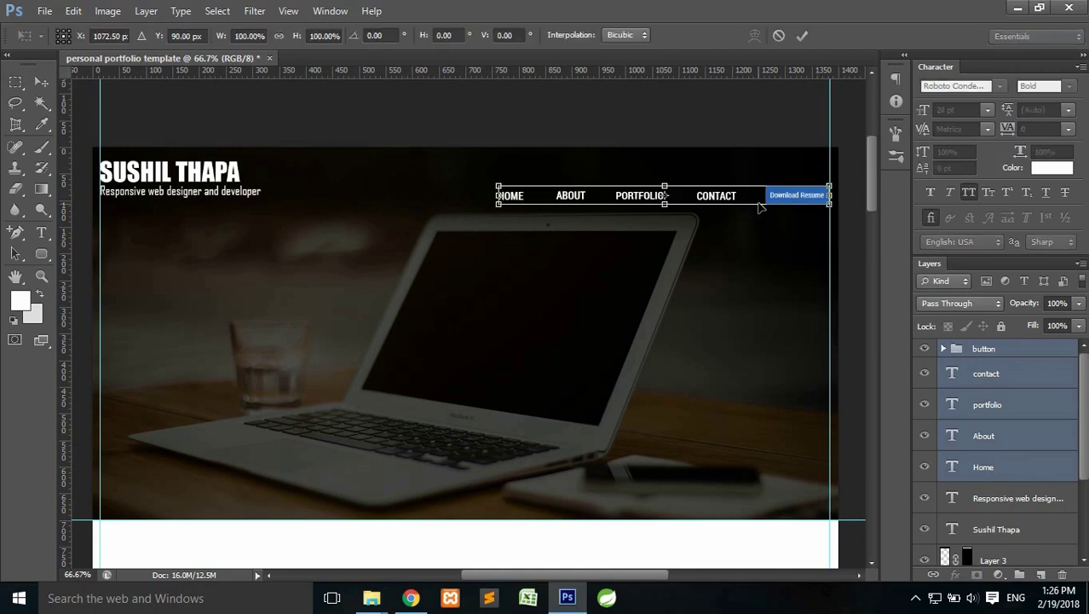
mouse_move(763, 195)
mouse_down()
mouse_move(763, 170)
mouse_move(761, 184)
mouse_up()
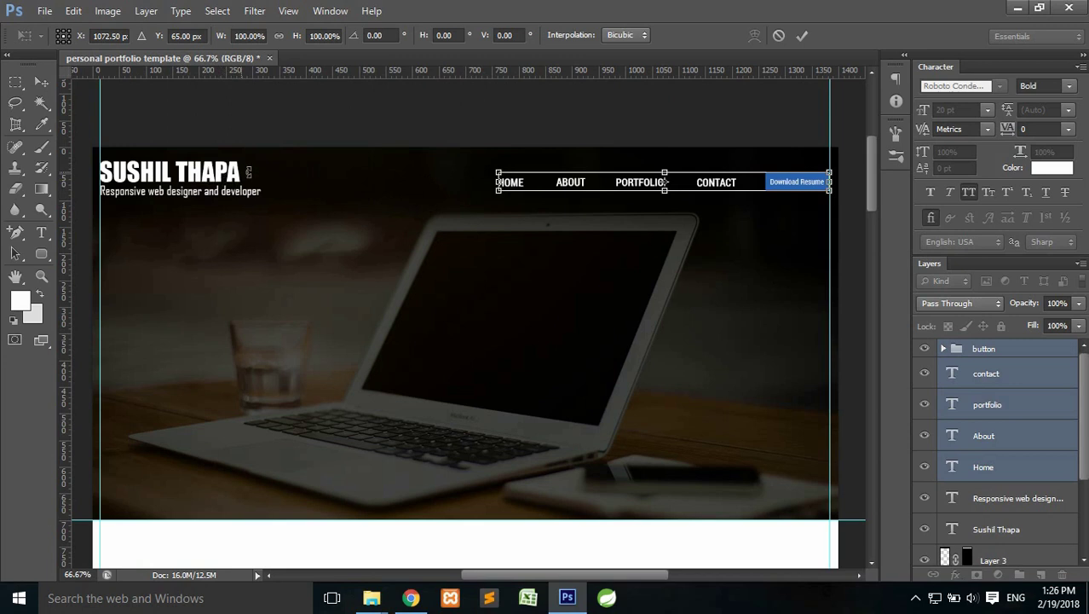
click(317, 13)
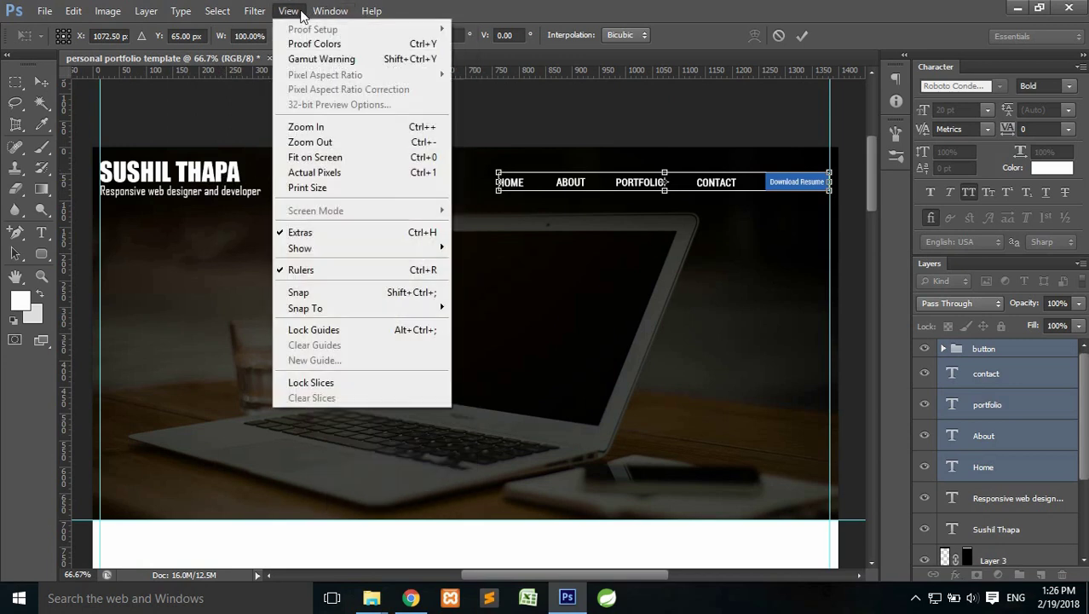
mouse_move(288, 11)
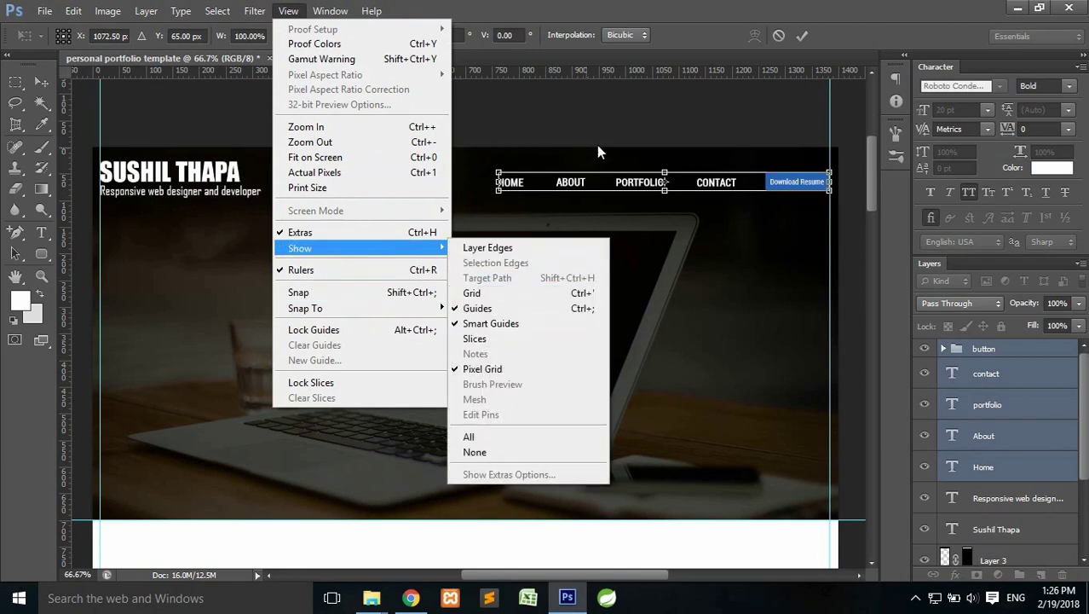
Commit the nav move and select the button group plus the four nav layers
click(740, 184)
click(802, 35)
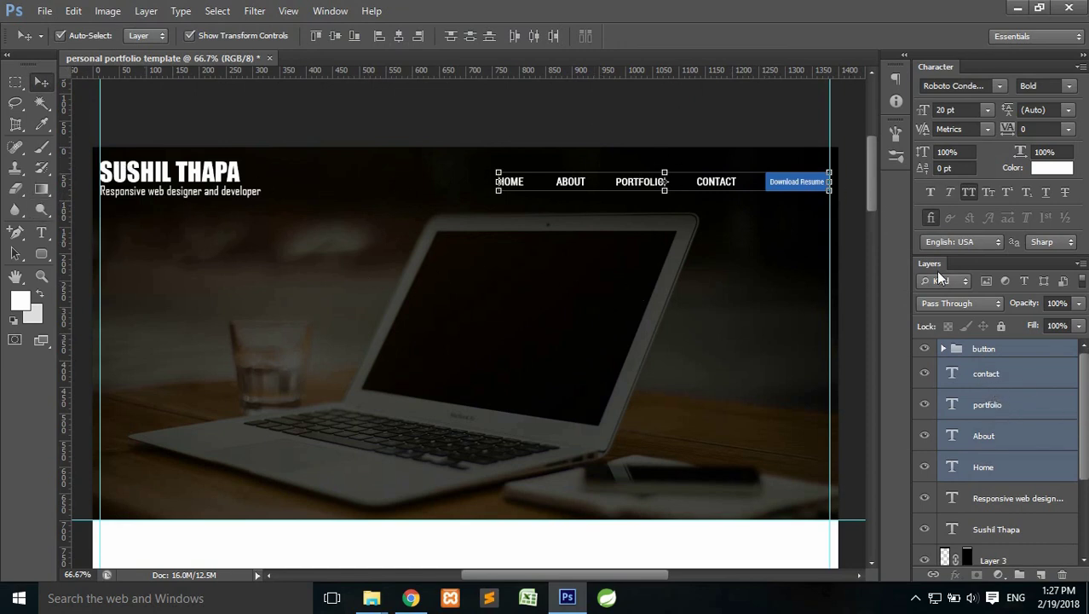
click(997, 350)
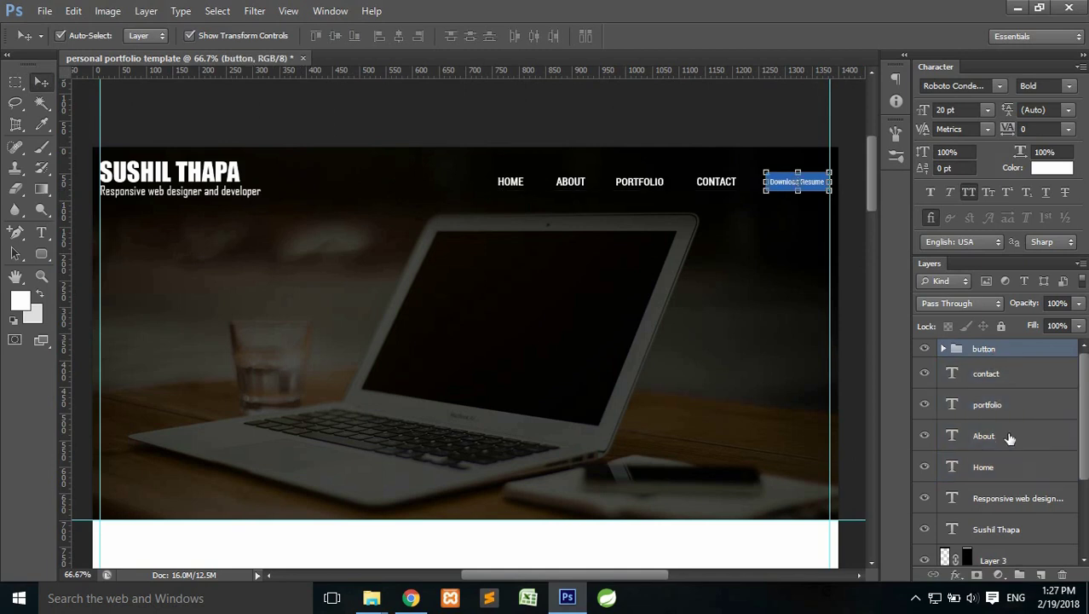
click(997, 467)
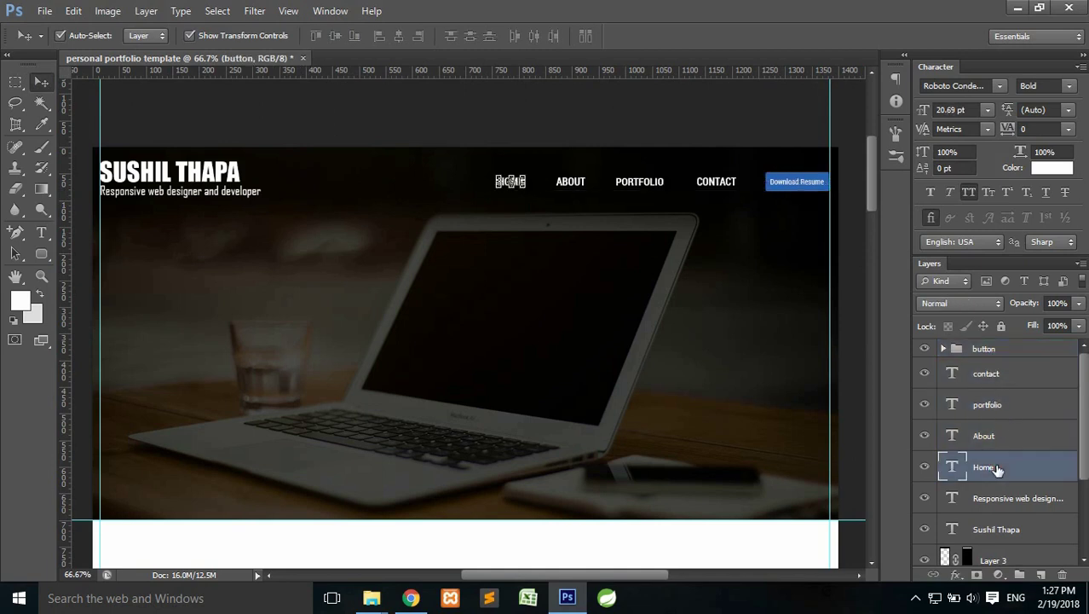
shift+click(997, 351)
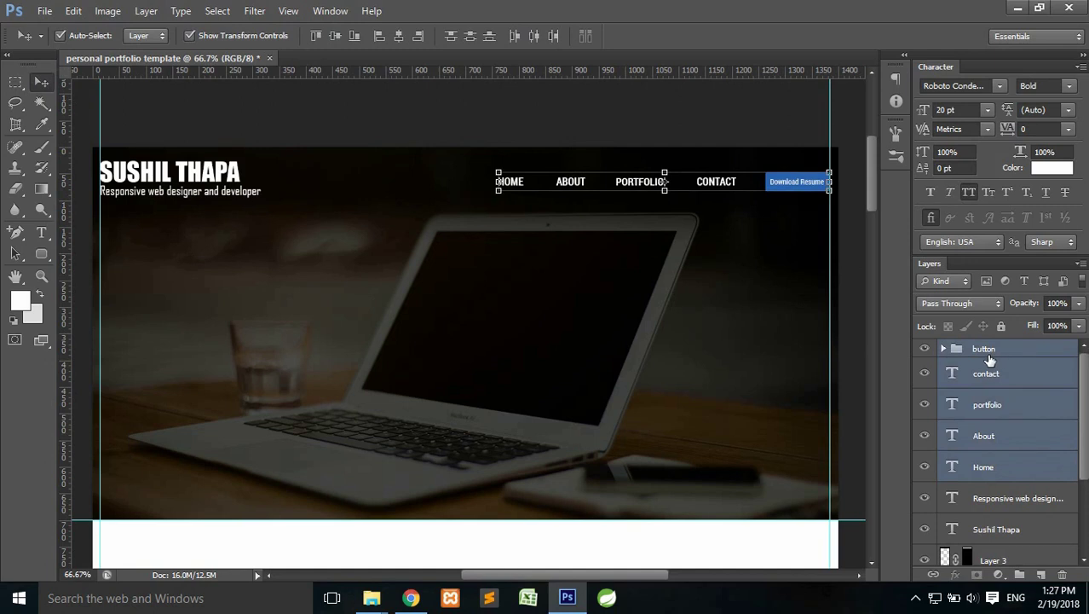
Group the nav items and button into a layer group named 'header'
key(ctrl+g)
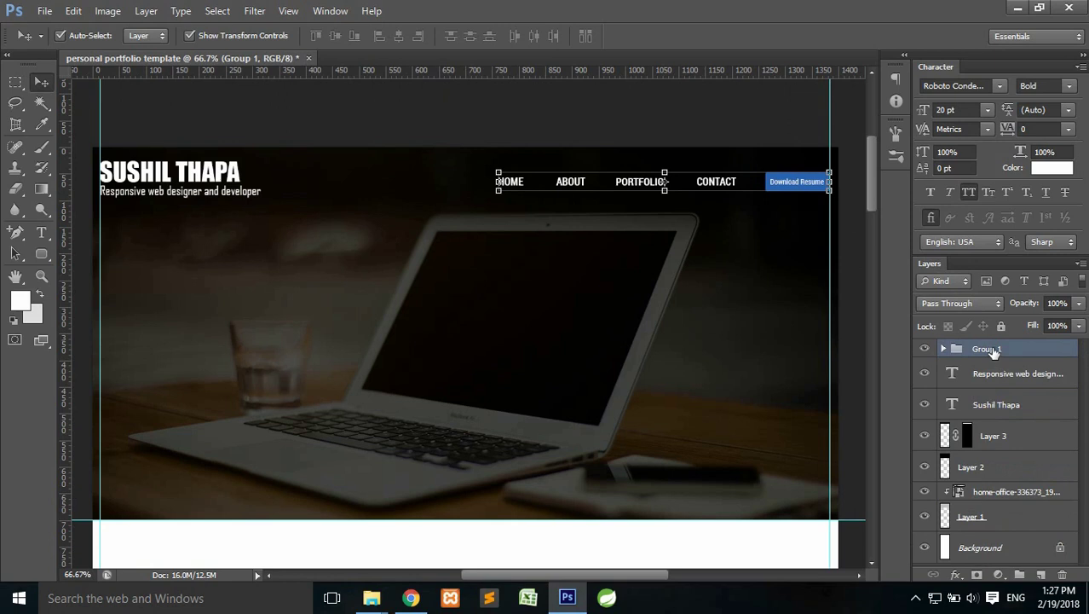
double_click(989, 349)
text(h)
key(Return)
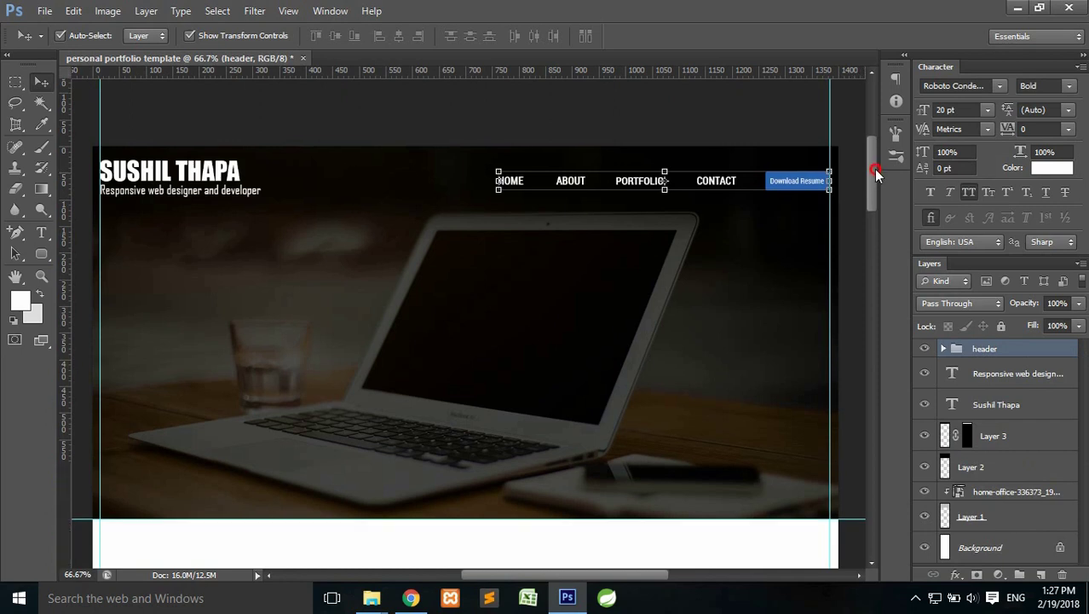
drag(873, 171, 878, 176)
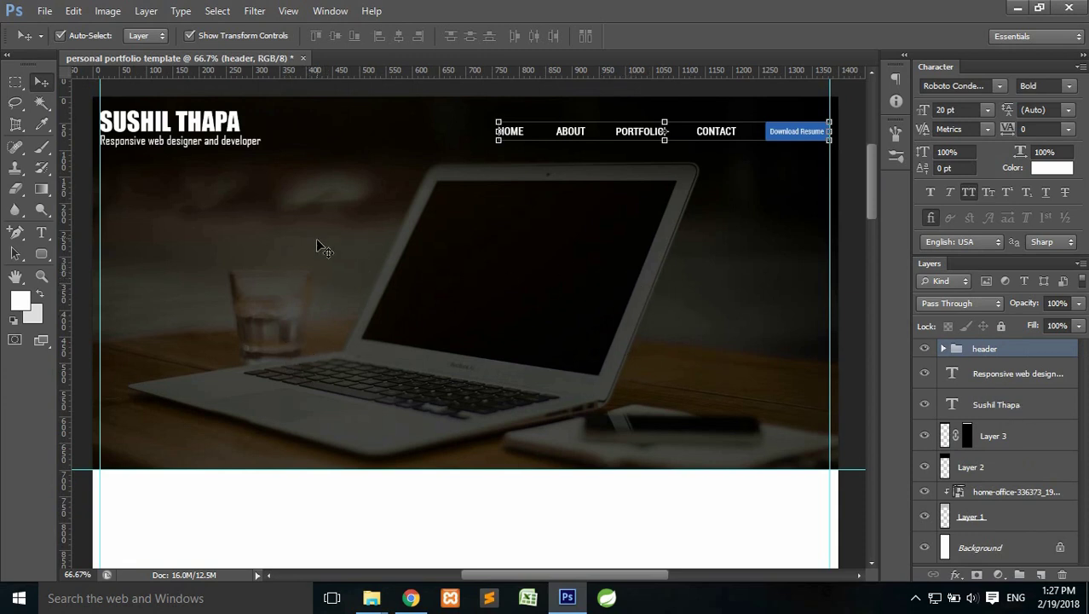
Add a new layer and type the 'I LOVE CODING...' headline in the hero centre
click(1044, 573)
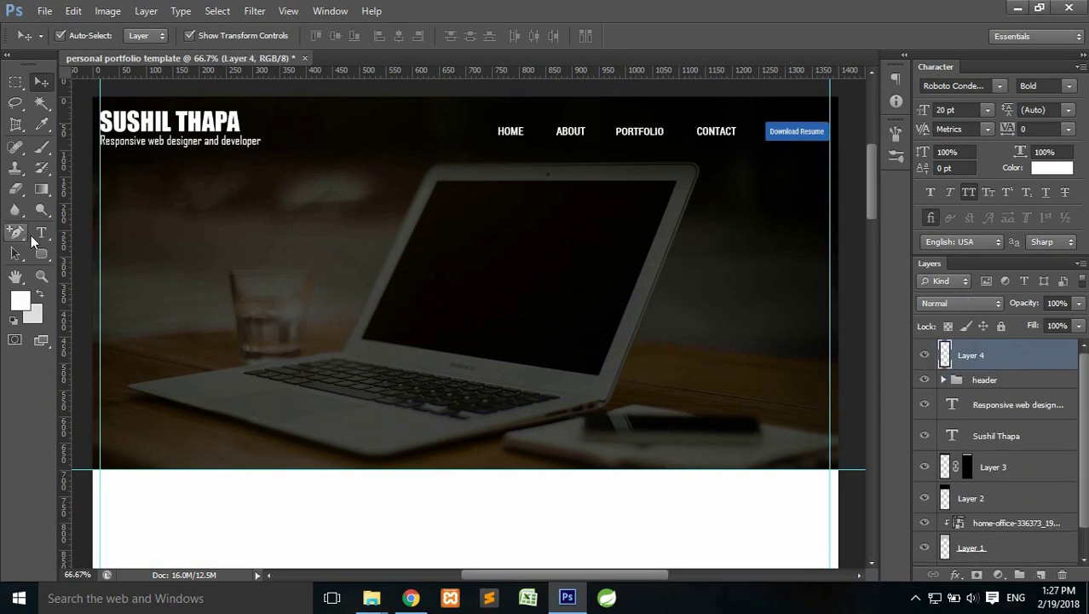
click(41, 232)
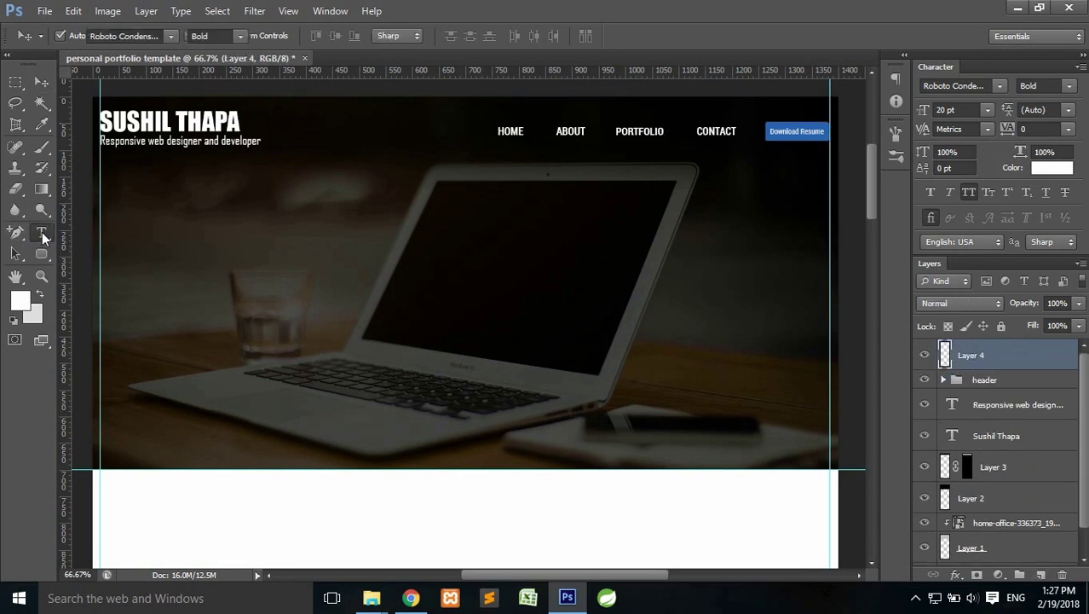
click(358, 298)
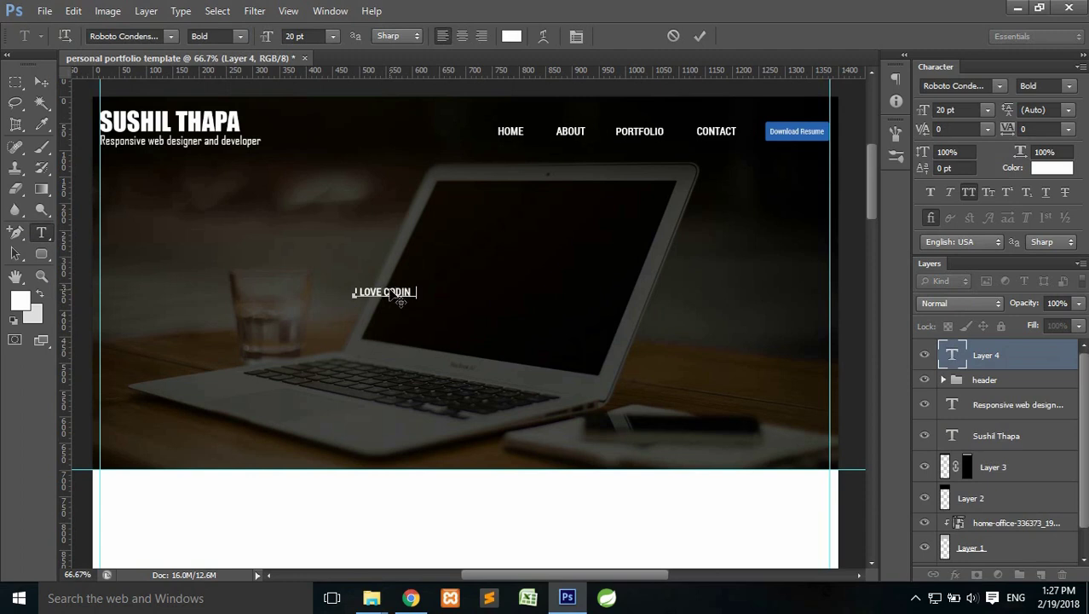
click(700, 35)
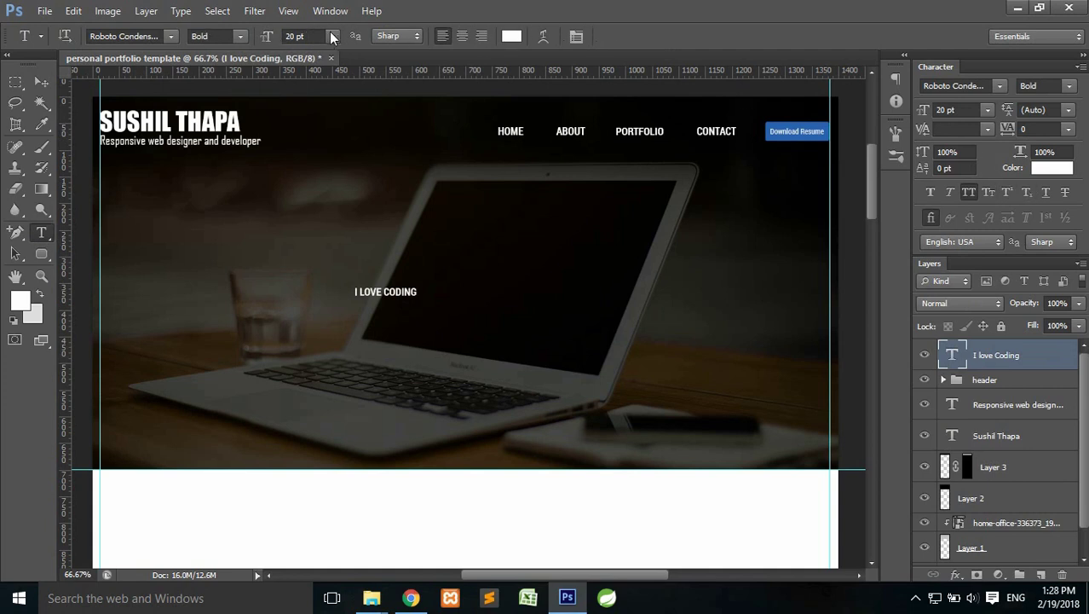
Set the headline to 72 pt and complete its trailing dots
click(333, 38)
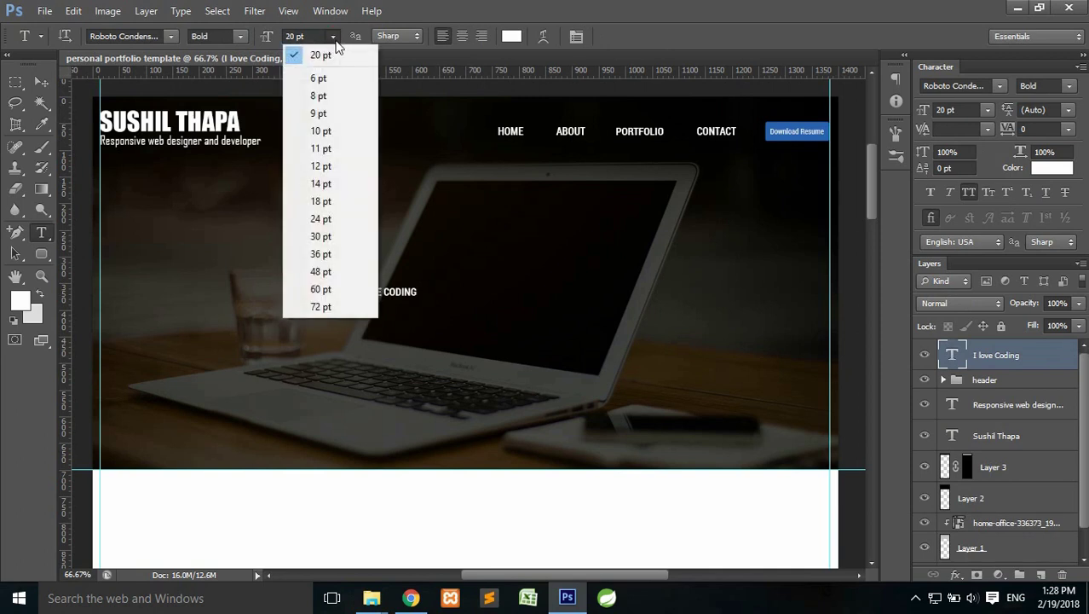
click(329, 290)
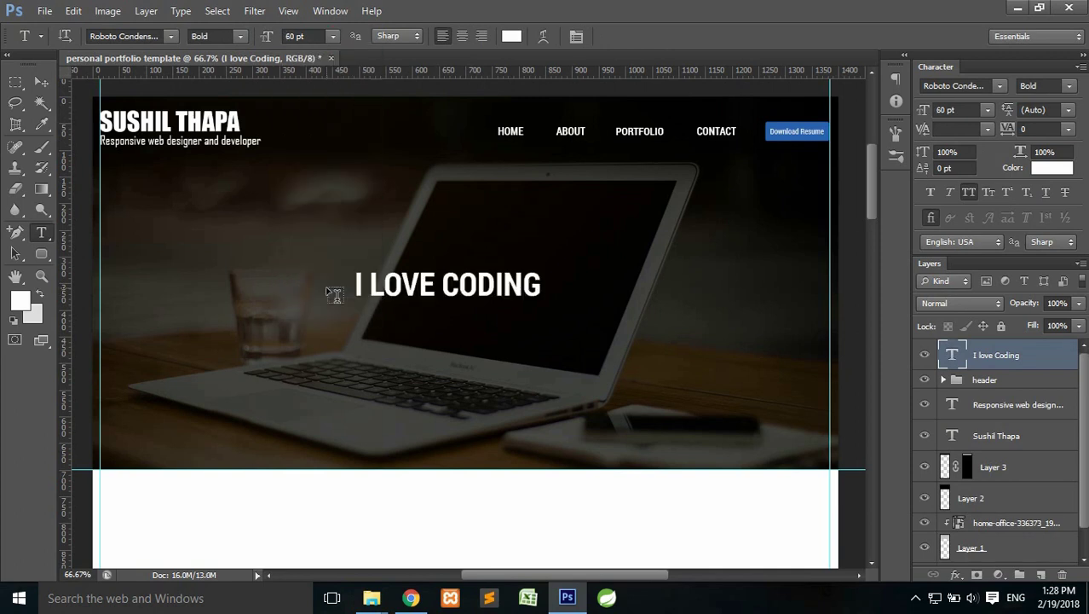
click(333, 38)
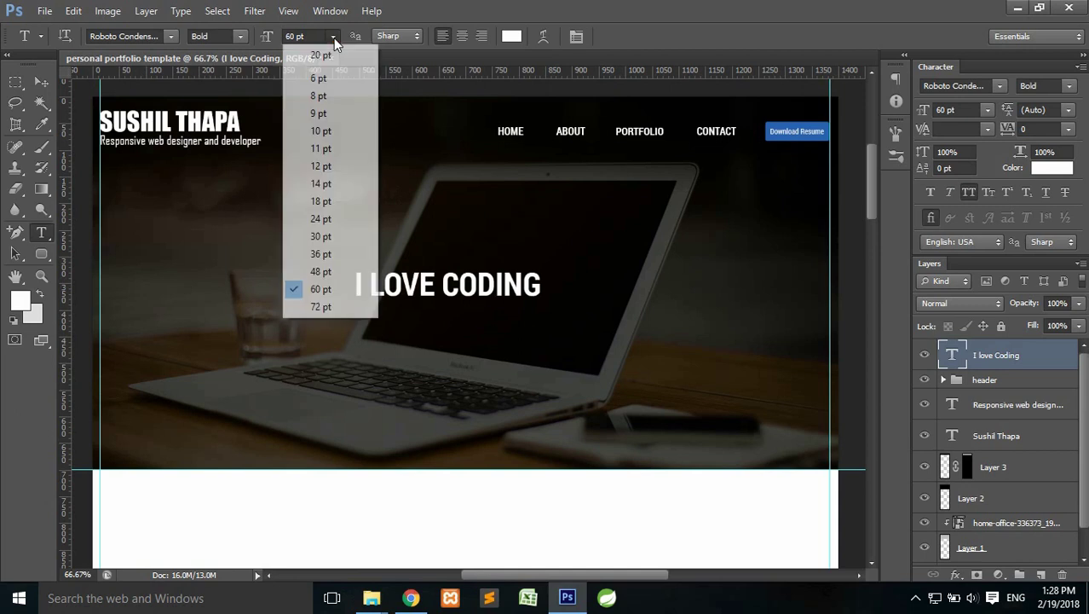
click(321, 309)
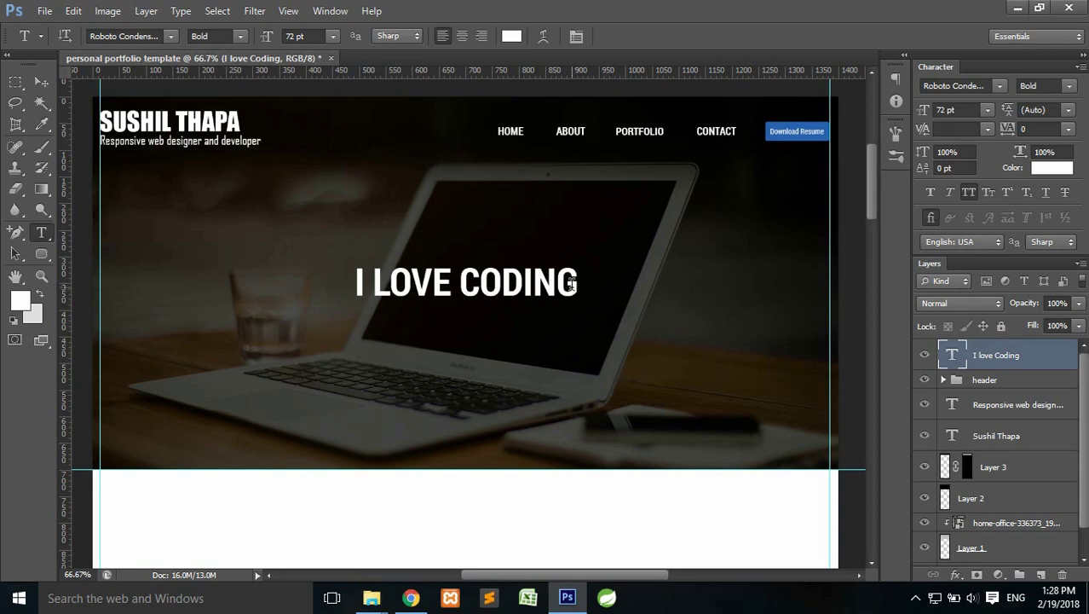
click(571, 285)
text(...)
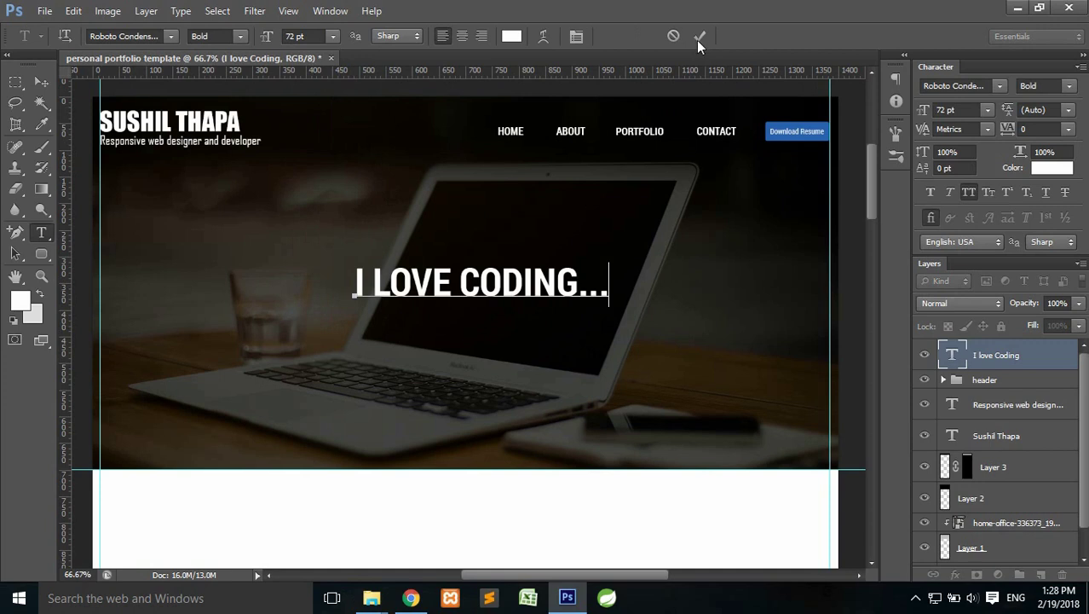
click(699, 37)
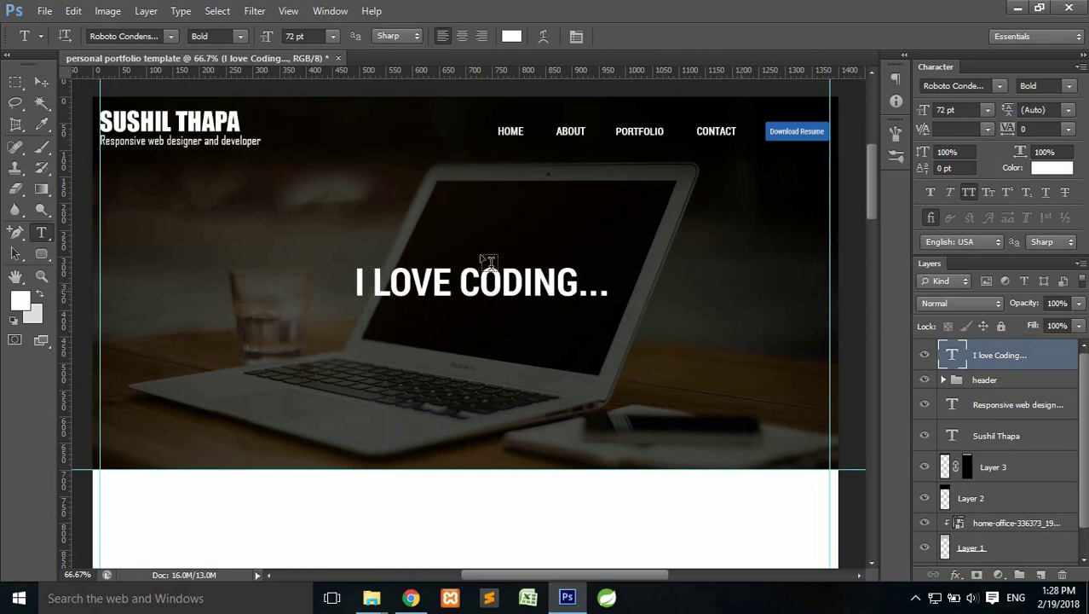
Lower the 'I LOVE CODING...' layer's opacity to 20% in the Layers panel
click(1071, 303)
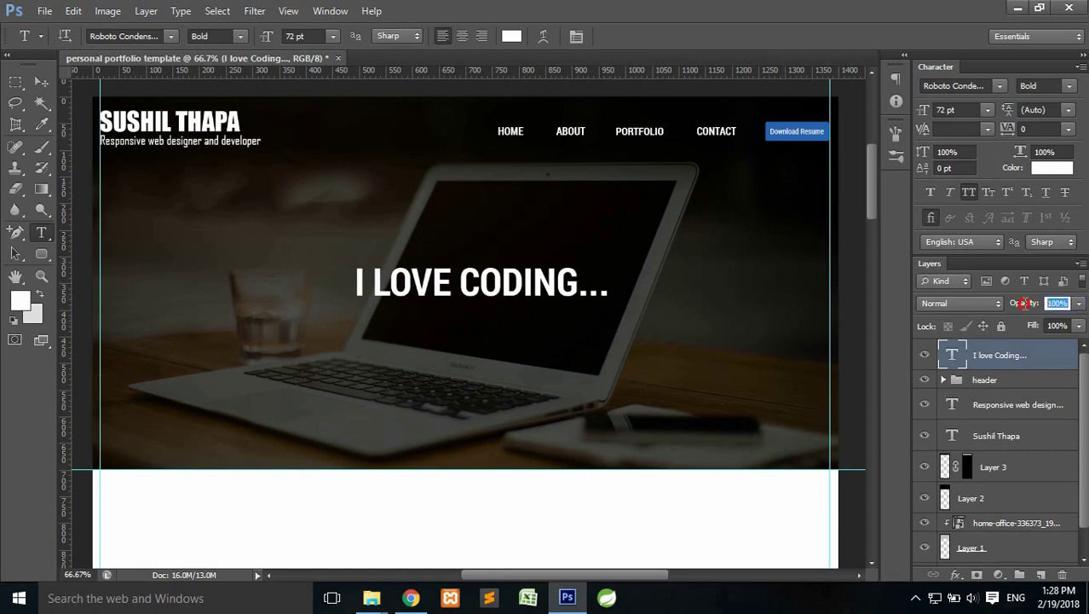
text(40)
key(Return)
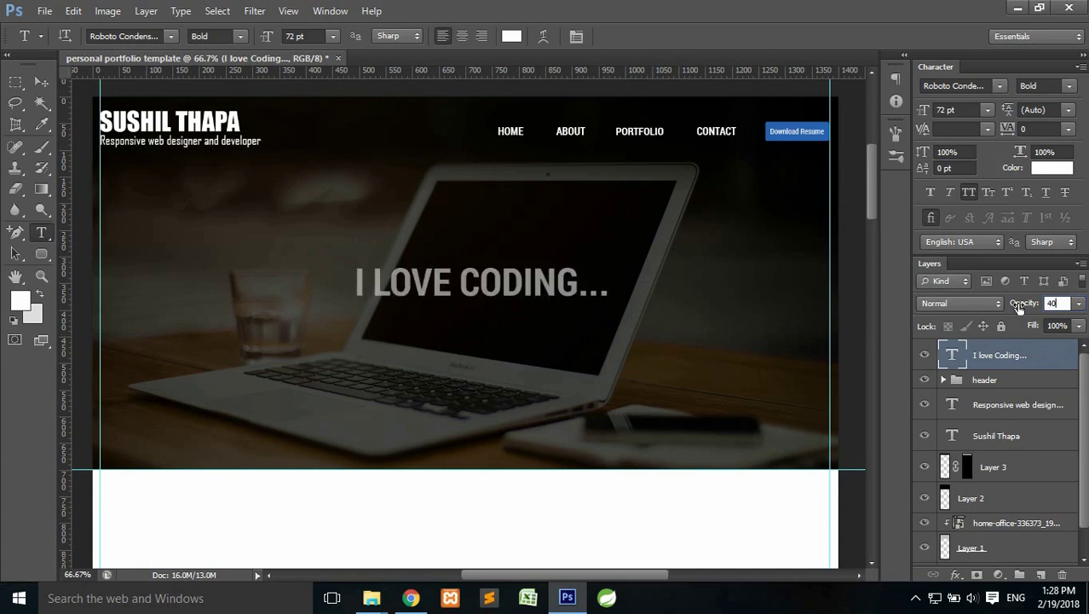
key(Return)
text(0)
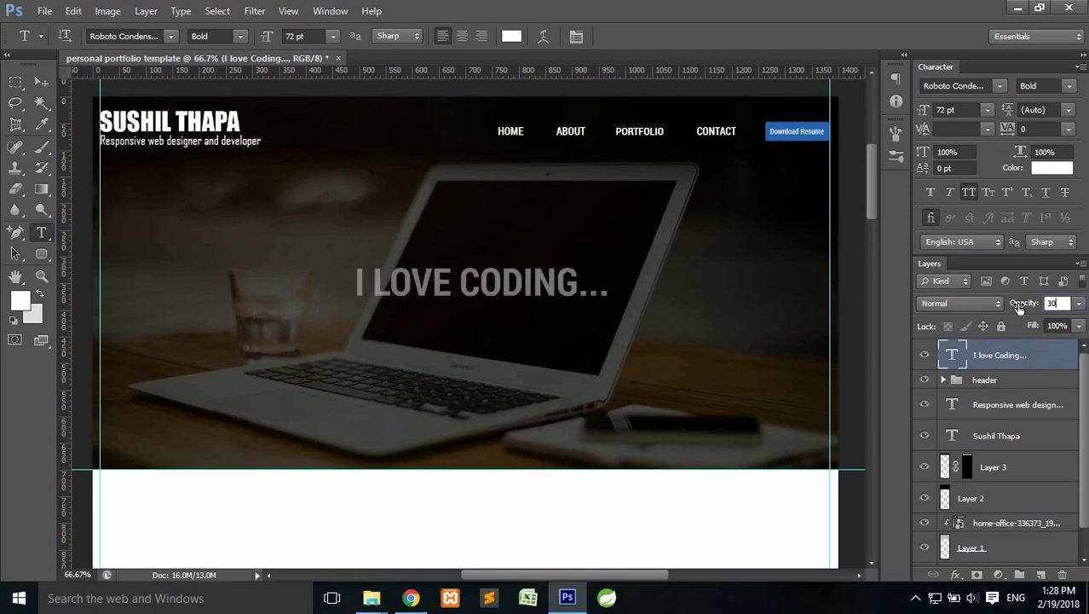
text(20)
key(Return)
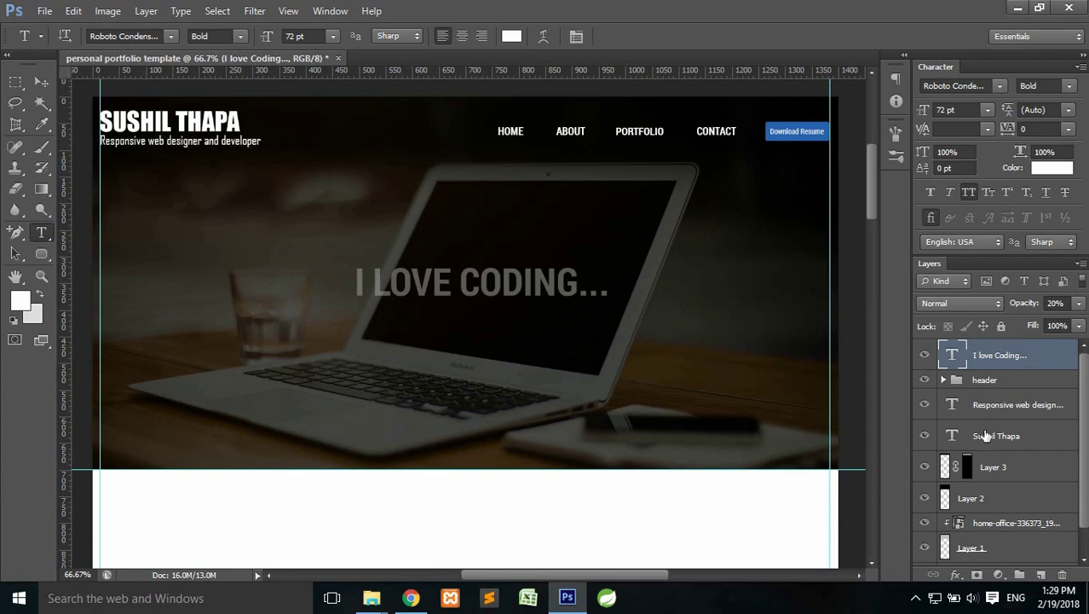
Align the headline to the hero image's vertical and horizontal centres, then deselect
scroll(981, 460, down, 1)
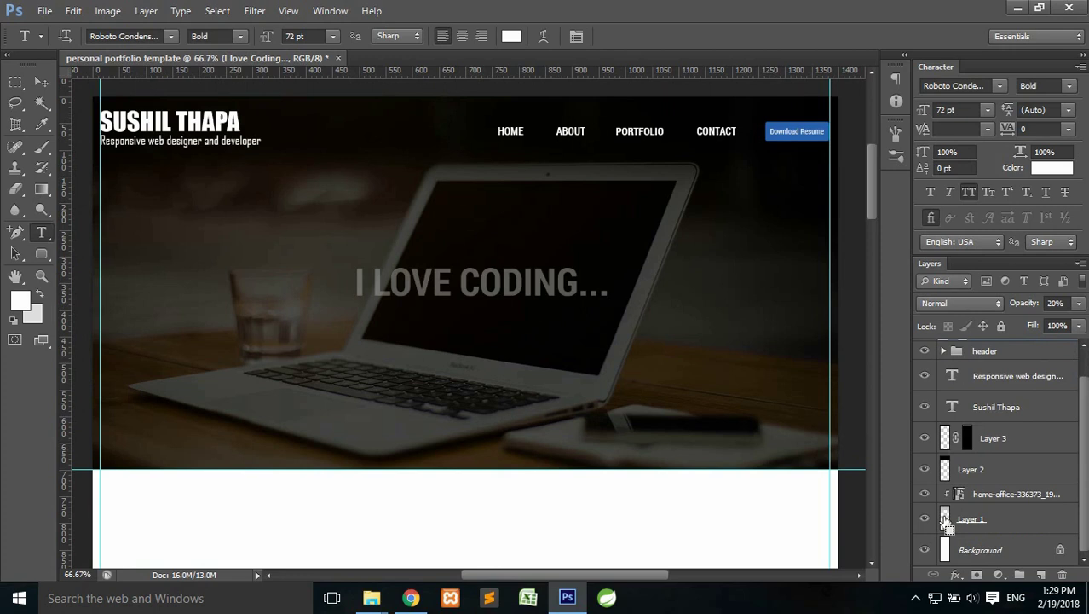
ctrl+click(945, 520)
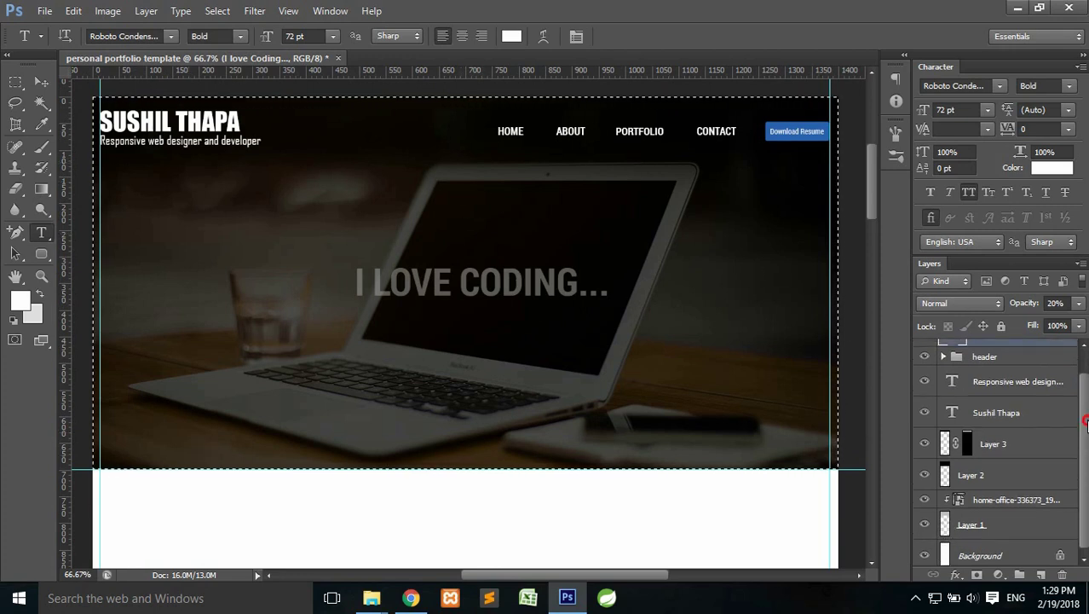
scroll(1075, 384, up, 1)
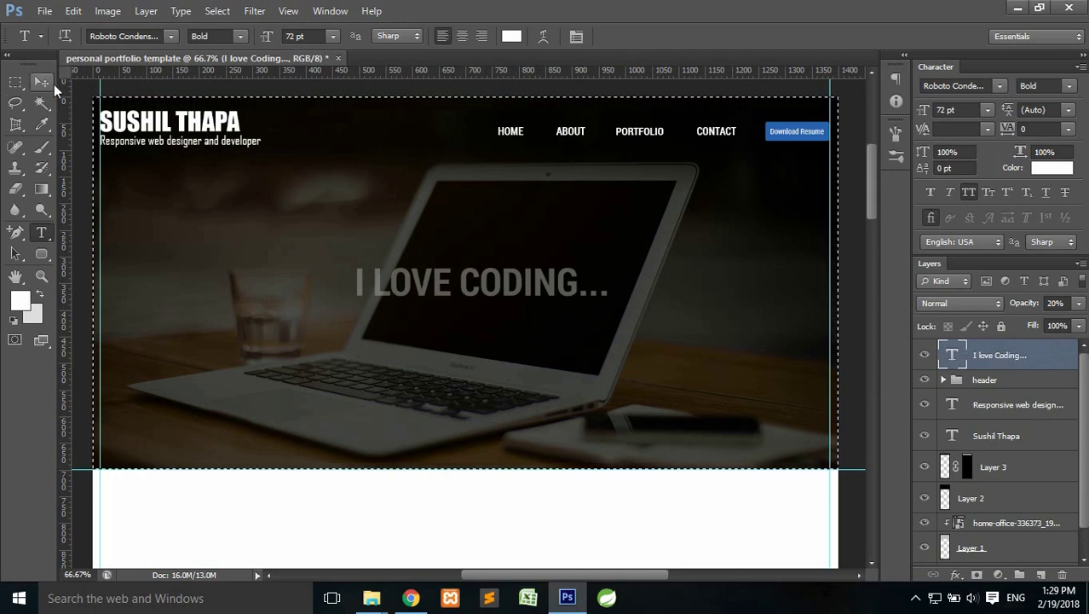
click(42, 82)
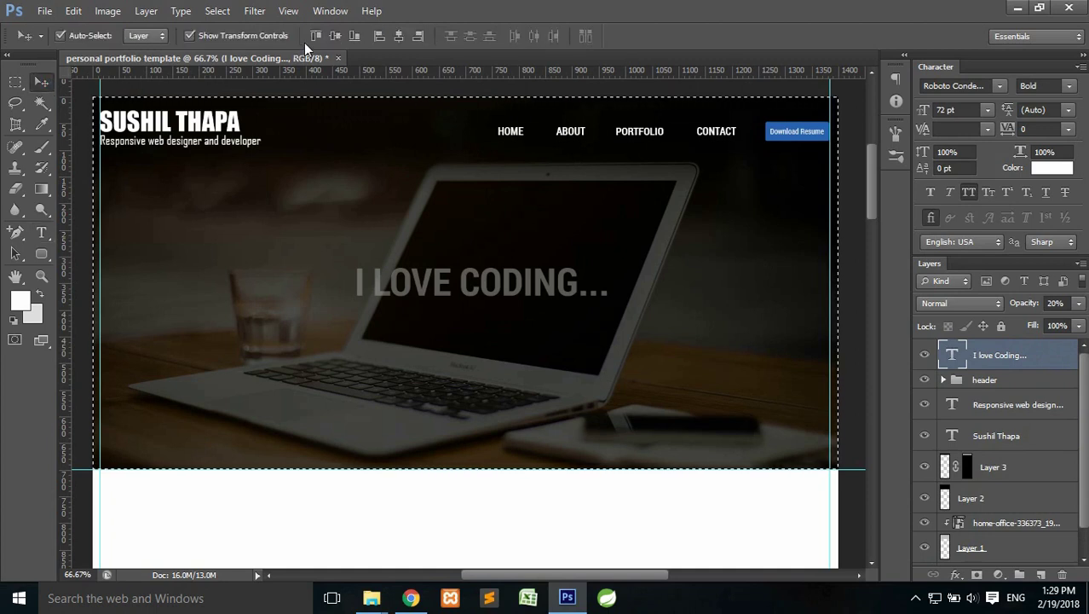
click(336, 37)
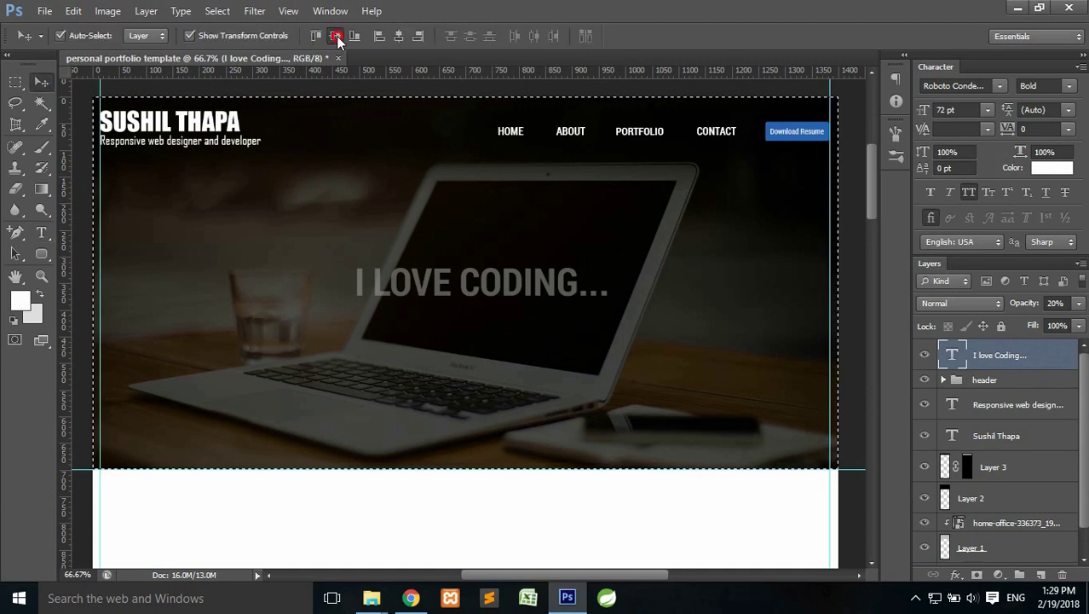
click(397, 36)
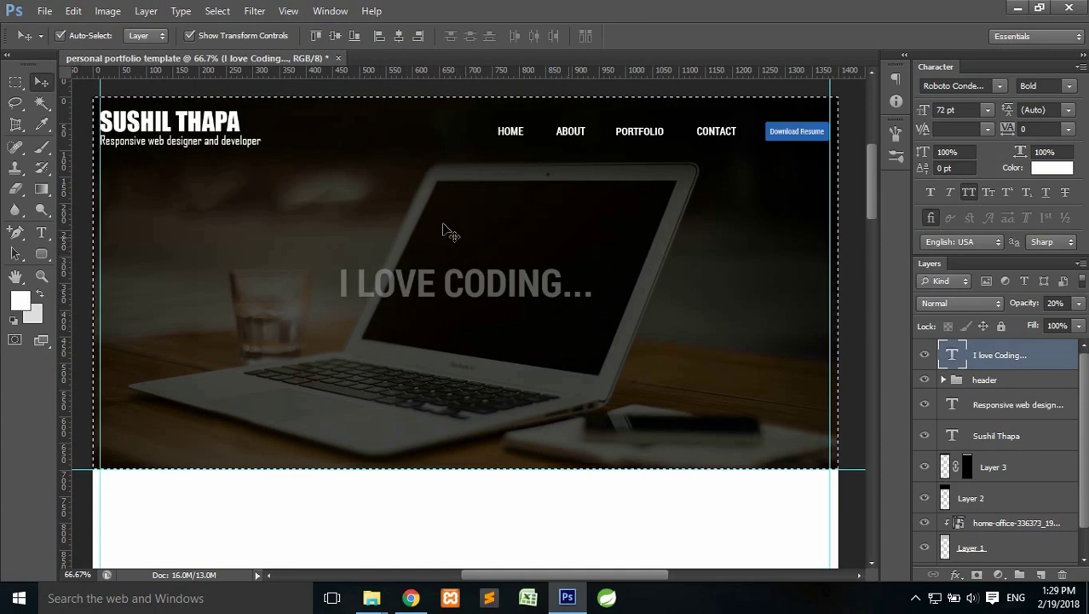
click(16, 81)
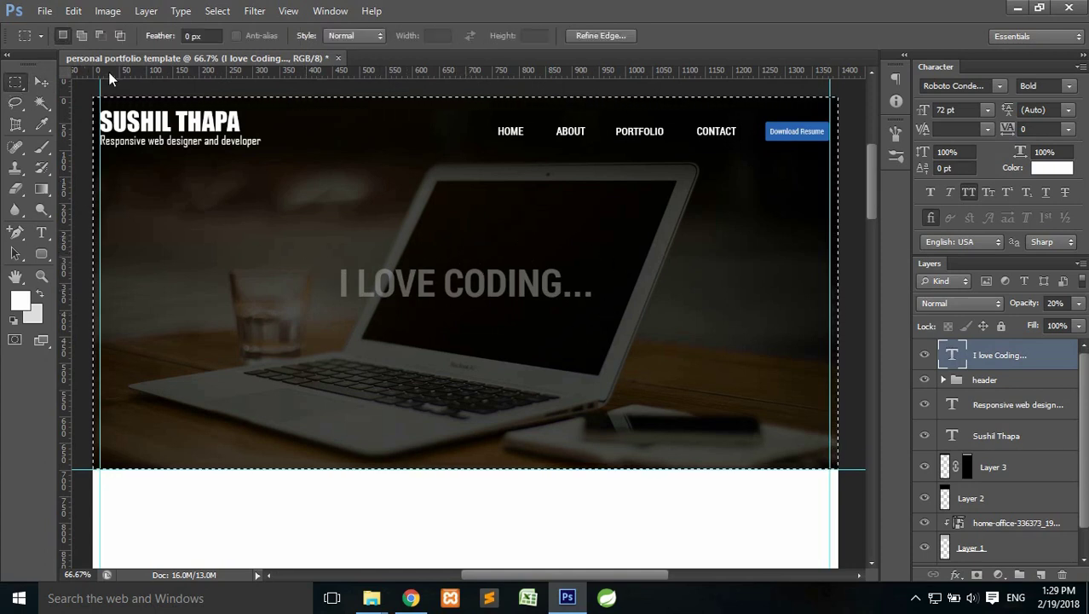
click(554, 157)
click(552, 155)
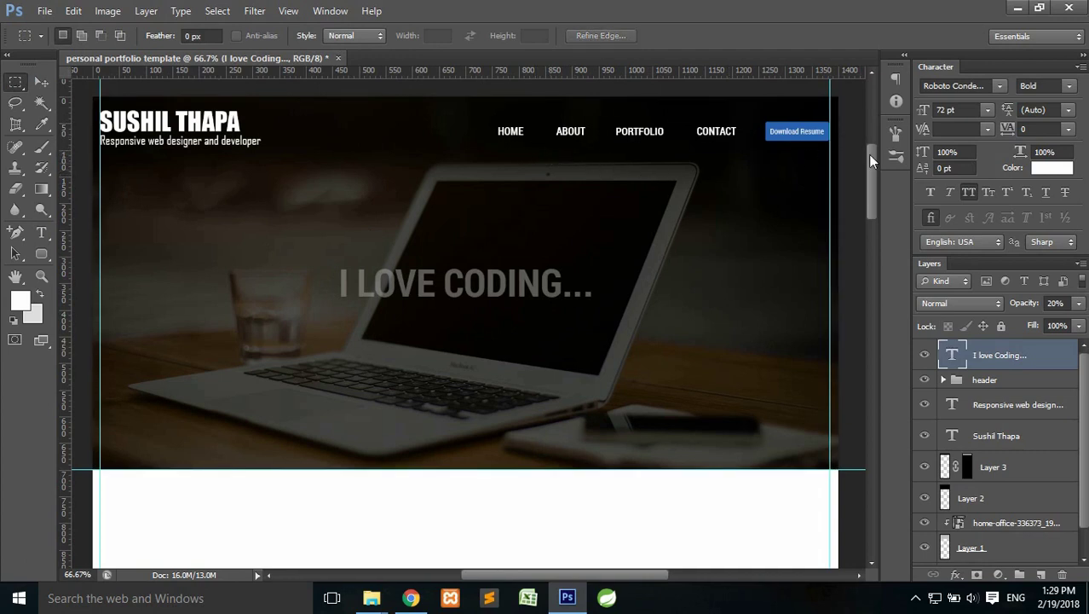
scroll(870, 159, up, 1)
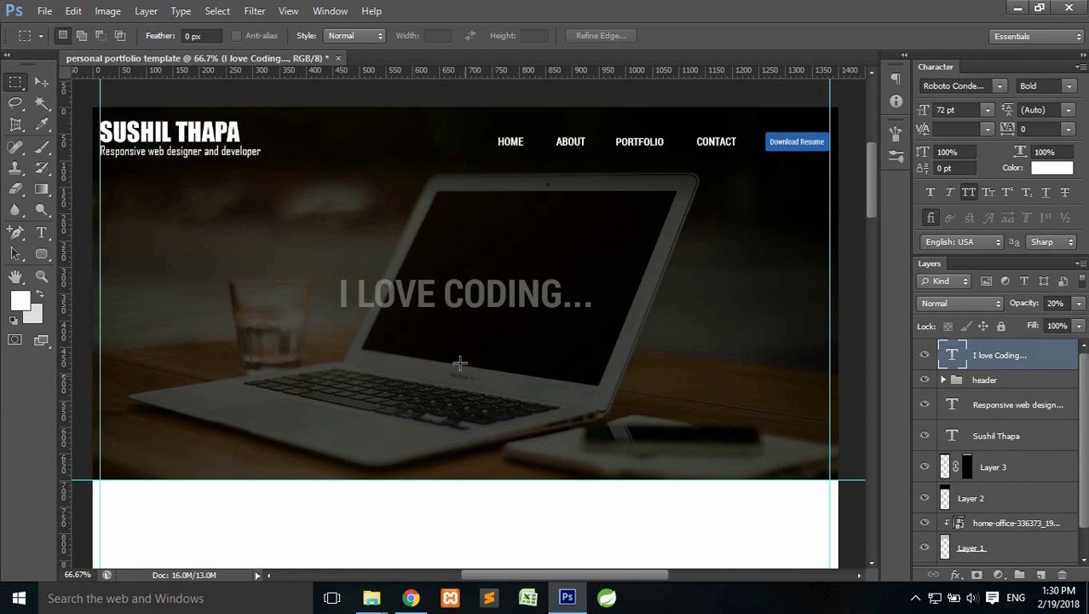
Add a new empty layer above the 'I love Coding' text and switch to the Rounded Rectangle Tool
click(1041, 576)
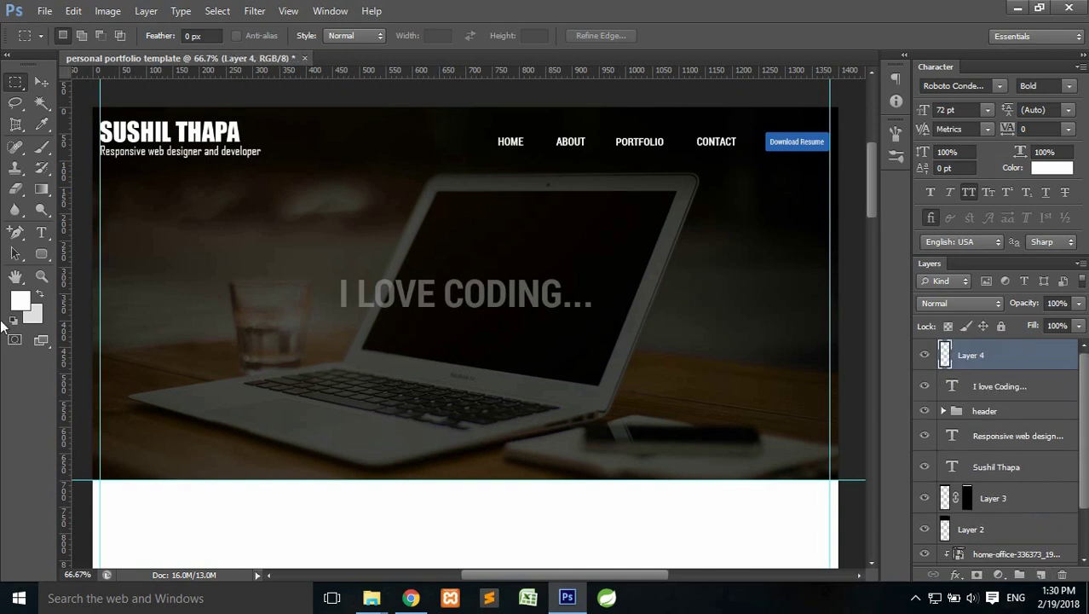
click(44, 256)
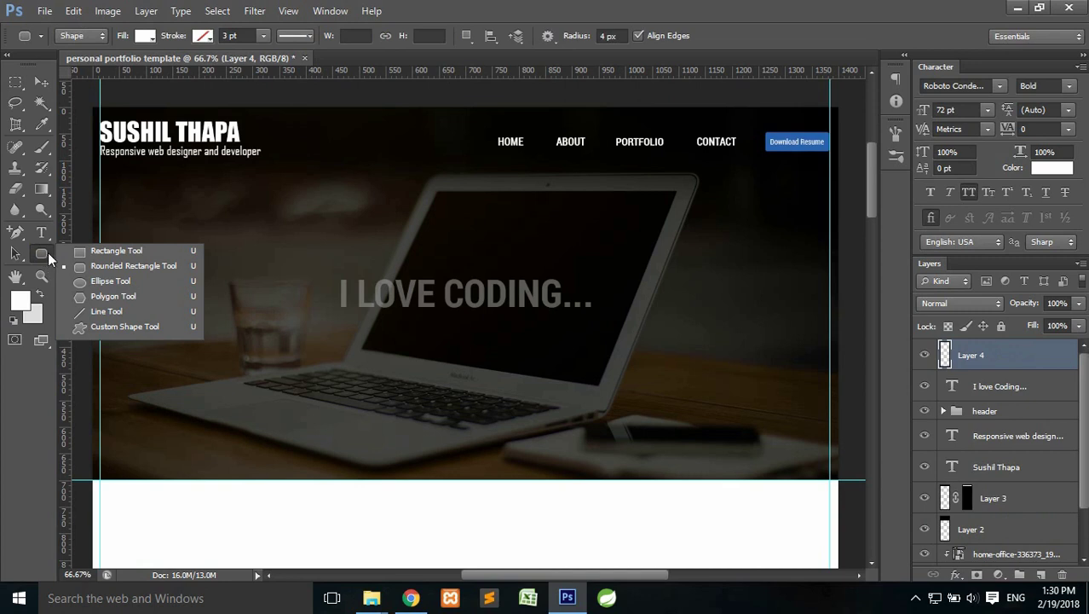
Create a 200 × 50 px rounded rectangle with 25 px corner radius below the headline
click(119, 271)
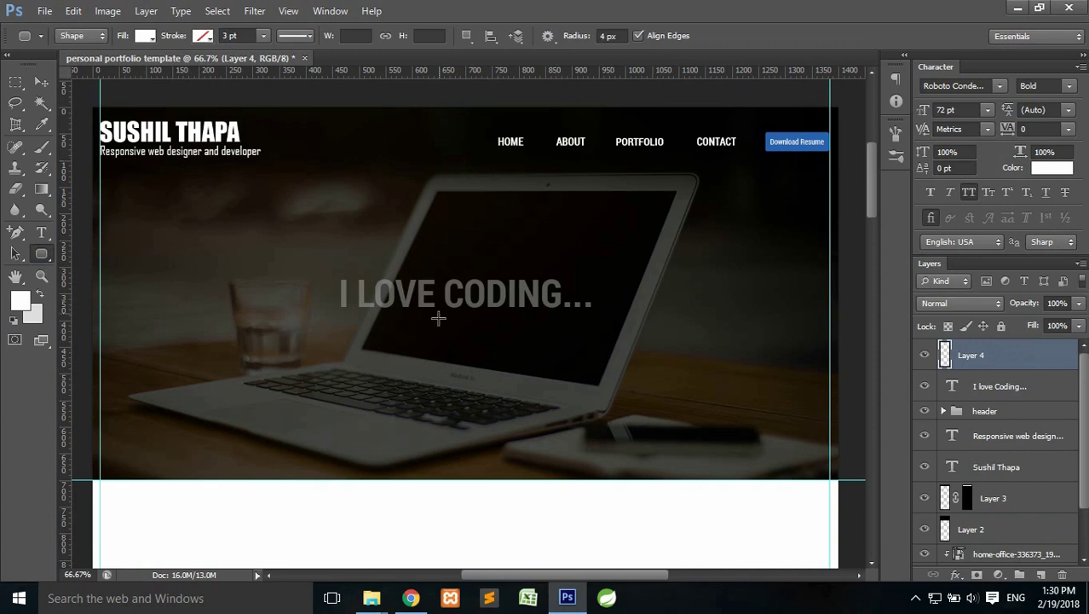
click(430, 361)
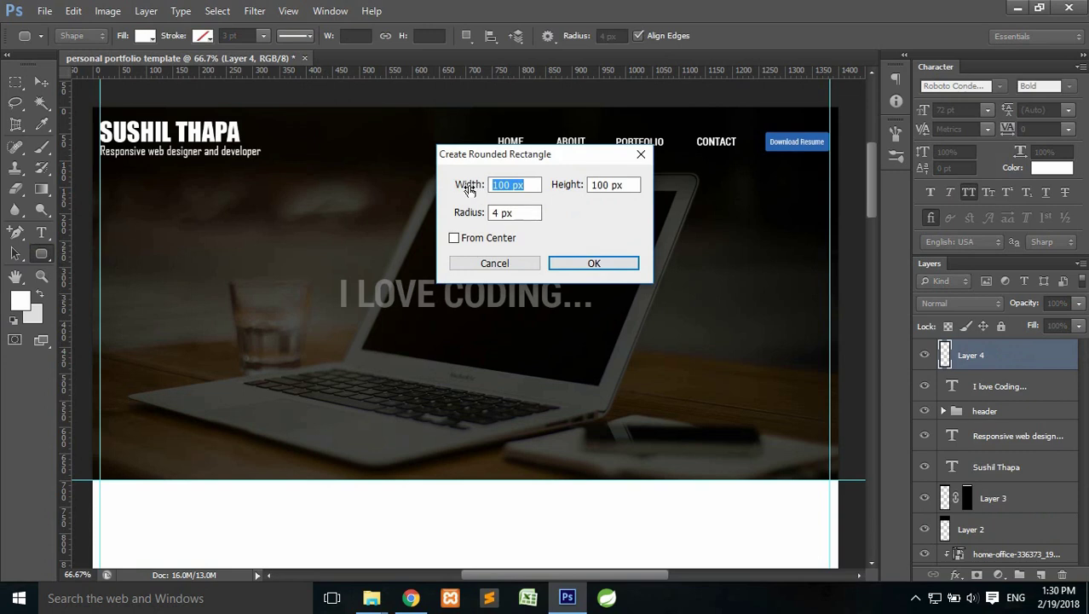
click(526, 184)
double_click(510, 183)
text(200)
double_click(608, 185)
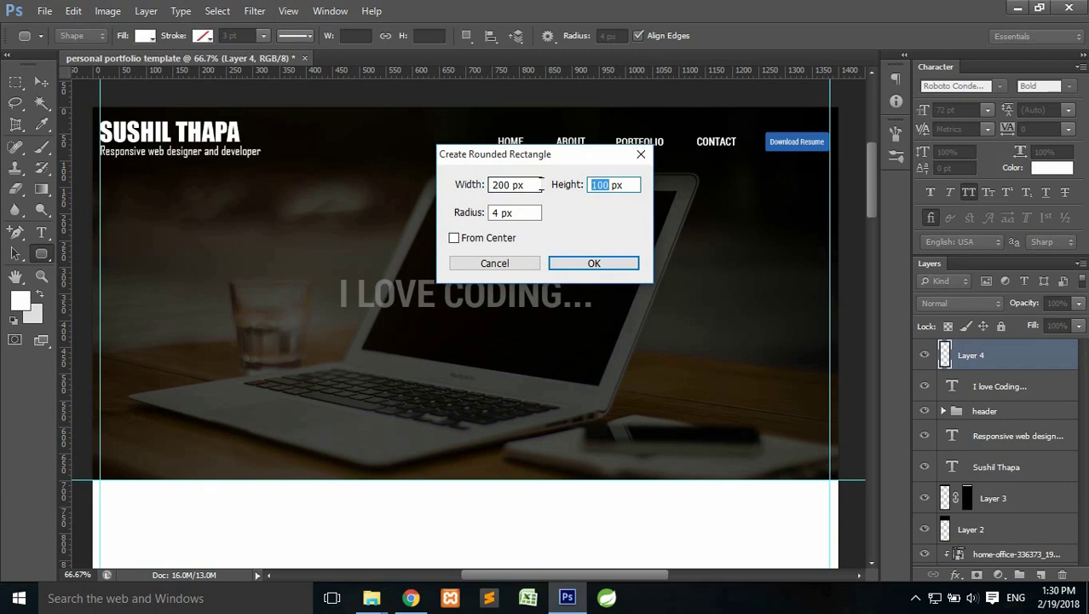
text(50)
double_click(494, 213)
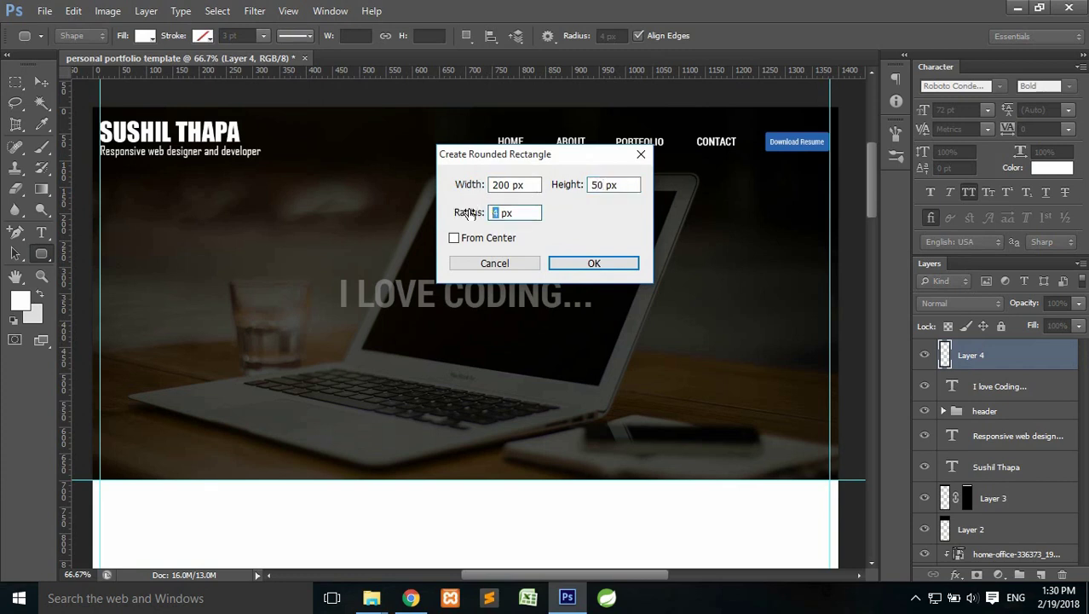
text(25)
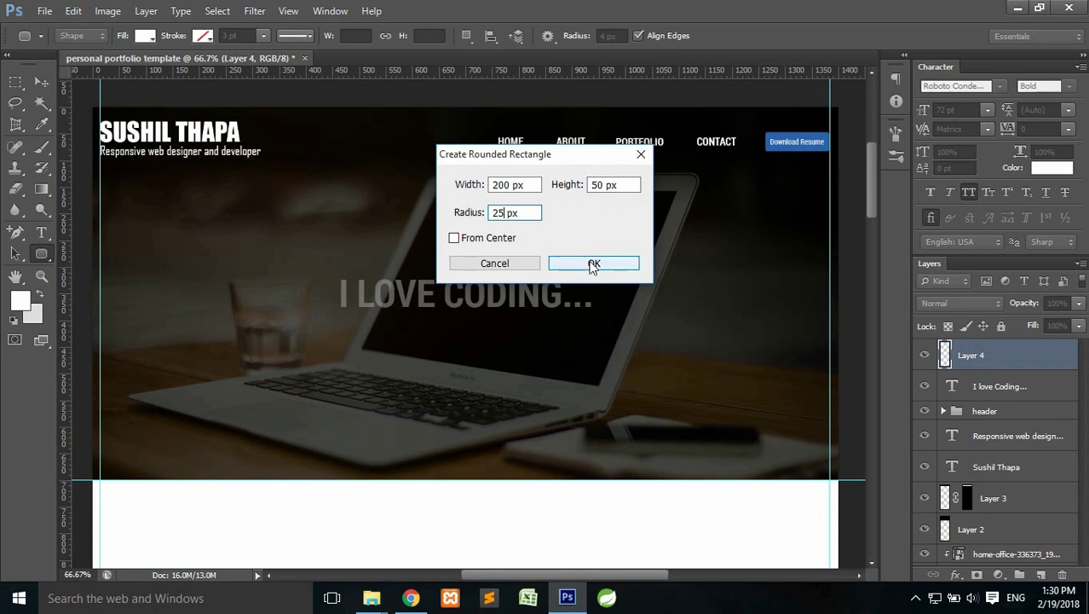
click(594, 264)
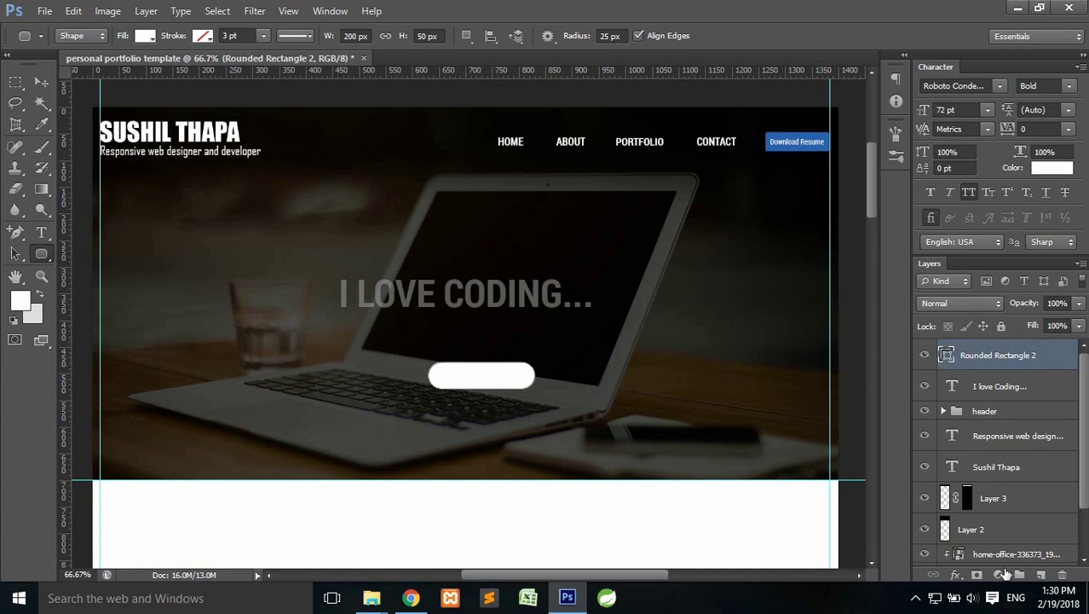
Fill the rounded rectangle with black (000000) and add a new empty layer above it
double_click(945, 356)
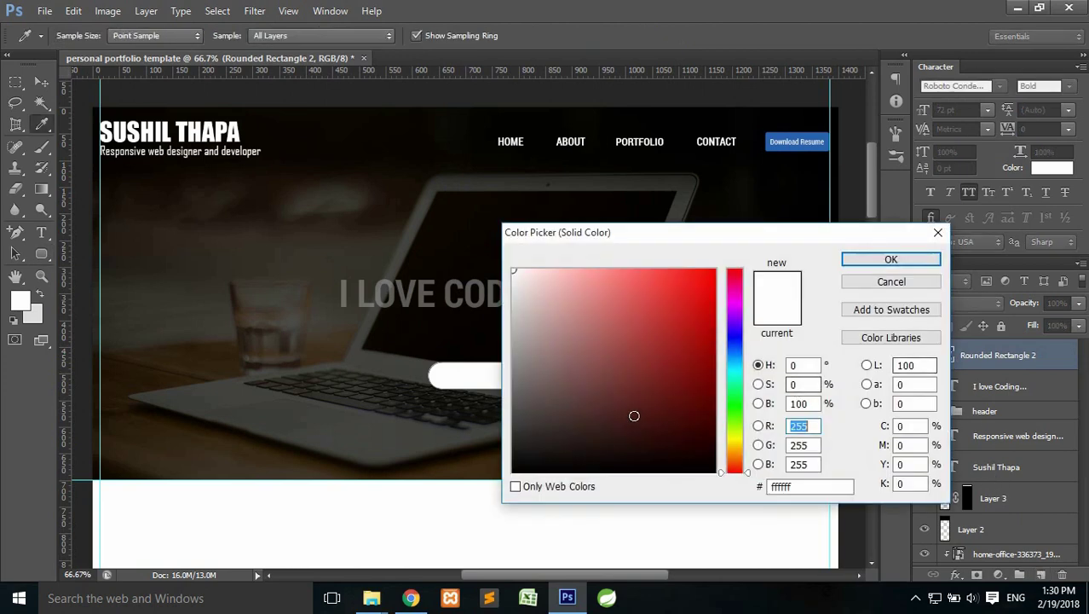
drag(632, 413, 455, 503)
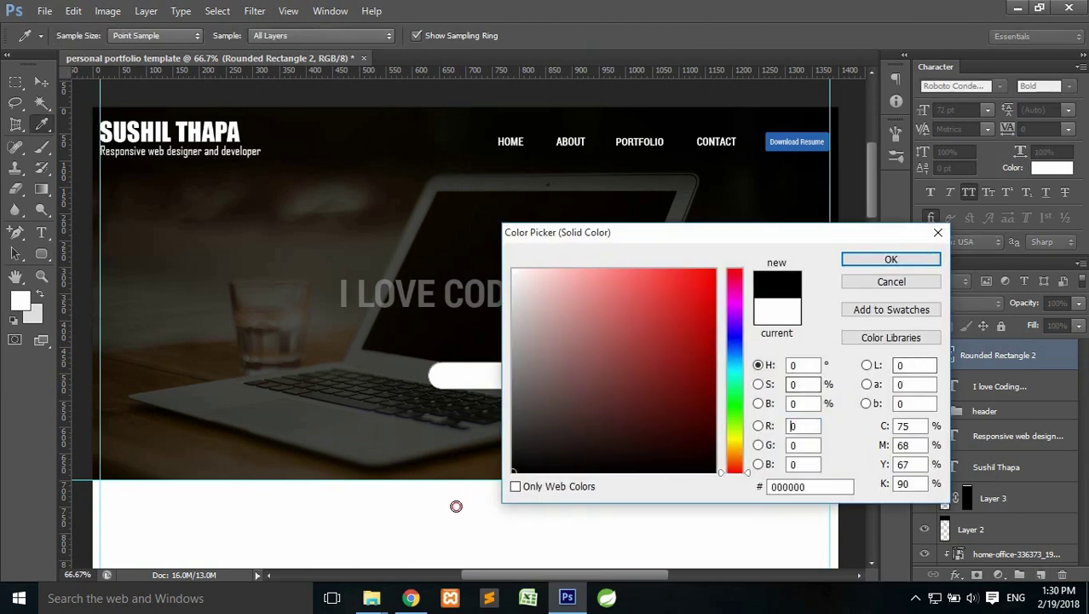
click(892, 259)
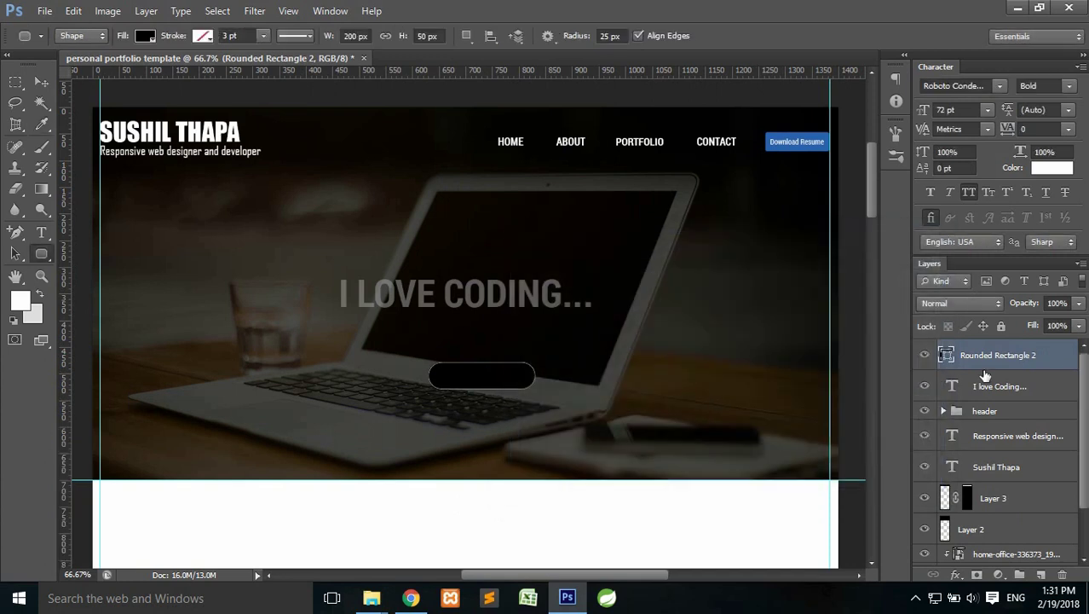
click(1040, 574)
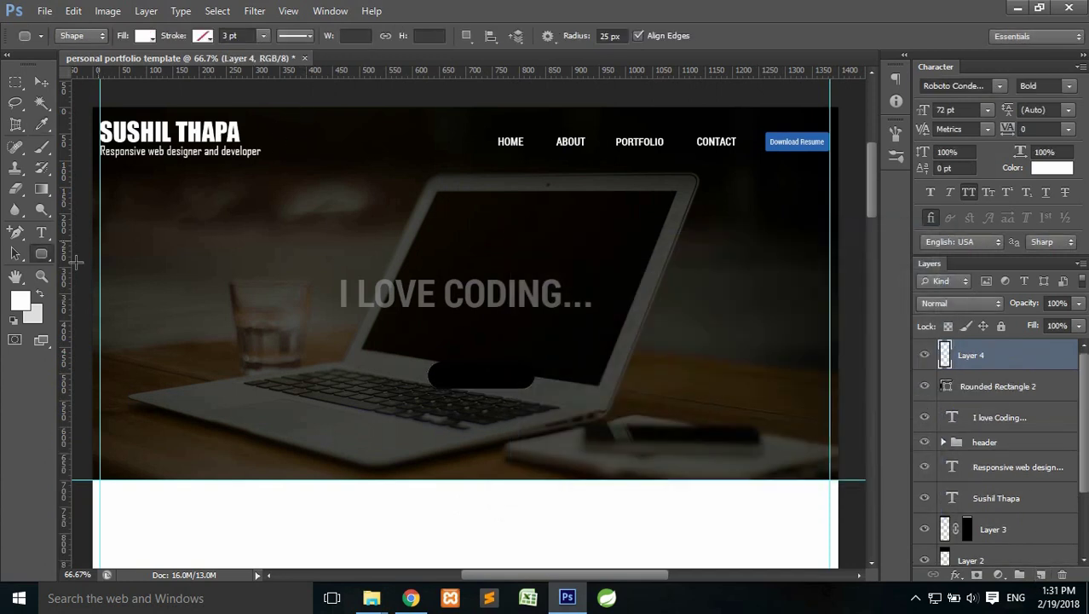
Set the Type tool to Open Sans Regular at 14 pt
click(38, 237)
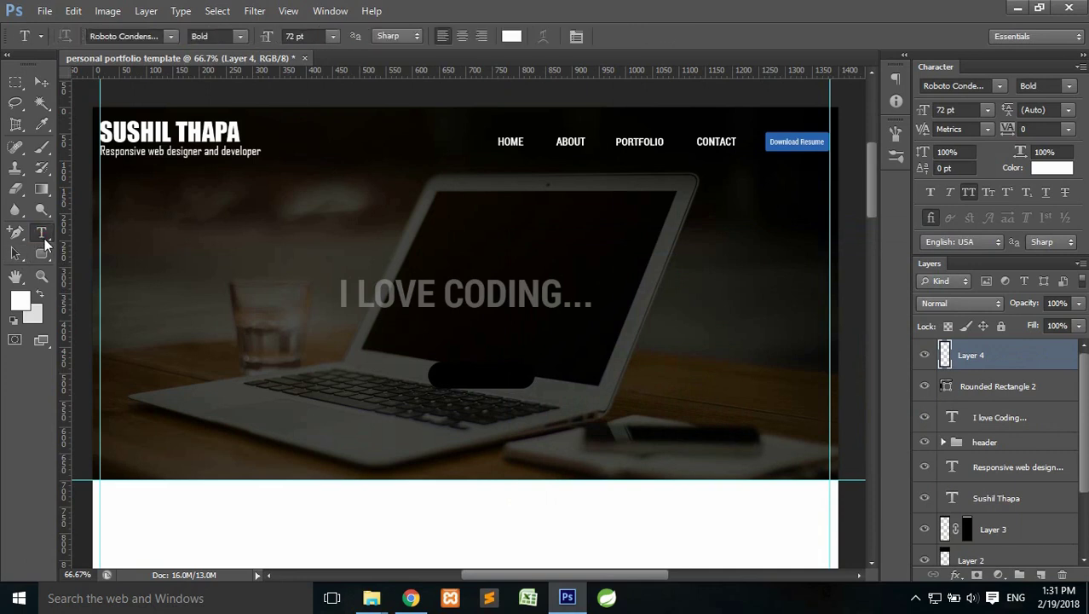
click(119, 36)
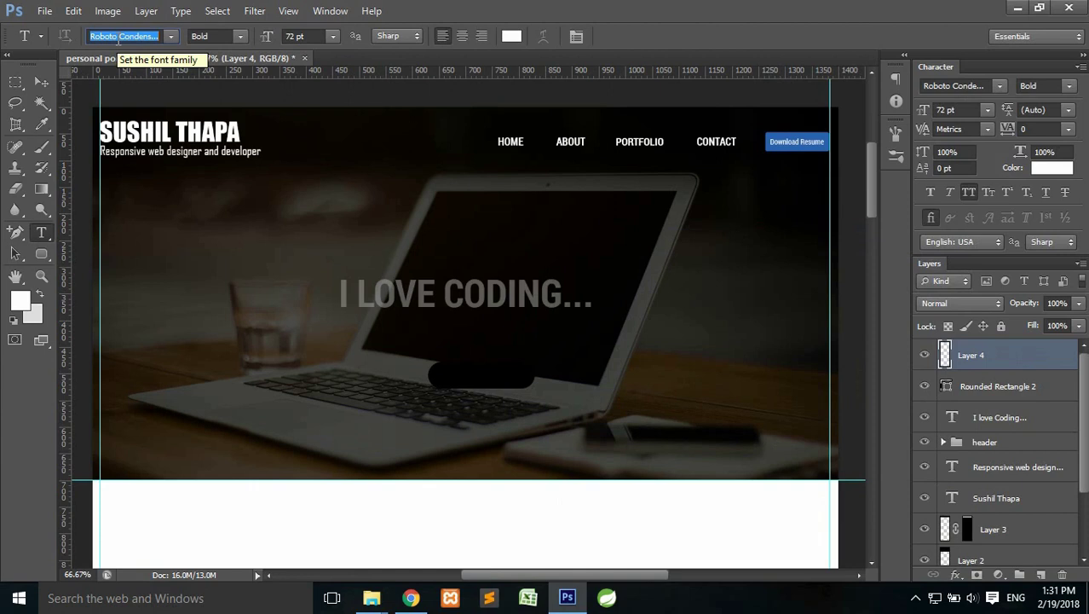
text(Open Sans)
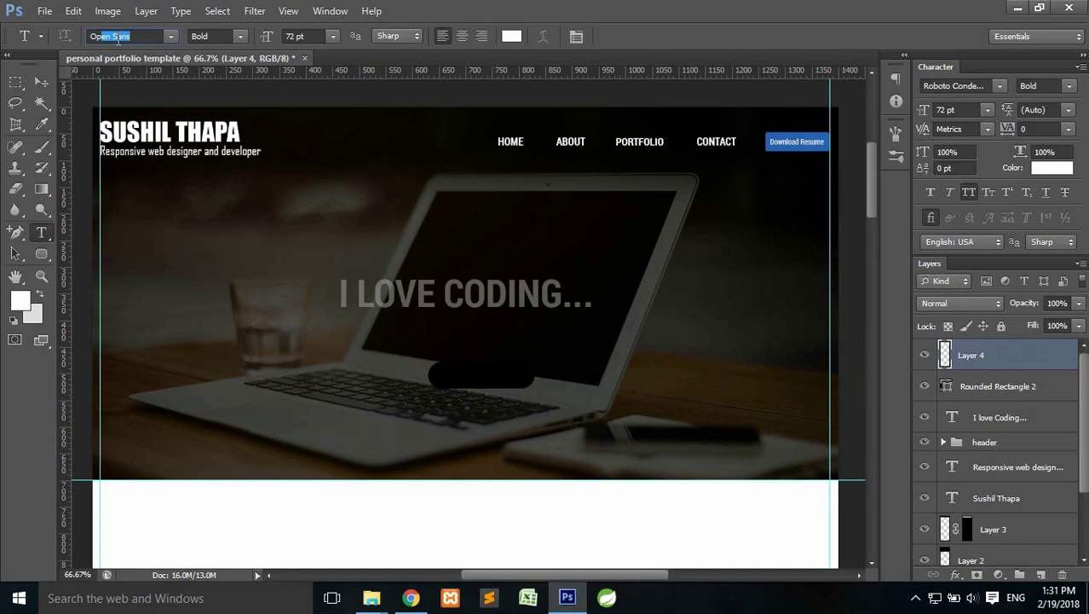
key(Return)
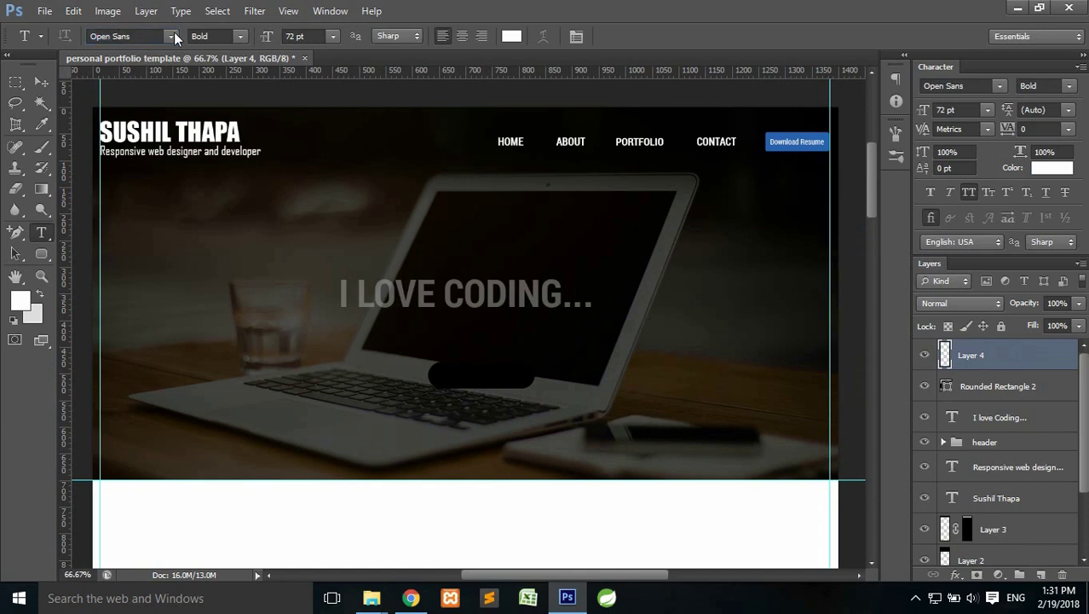
click(240, 37)
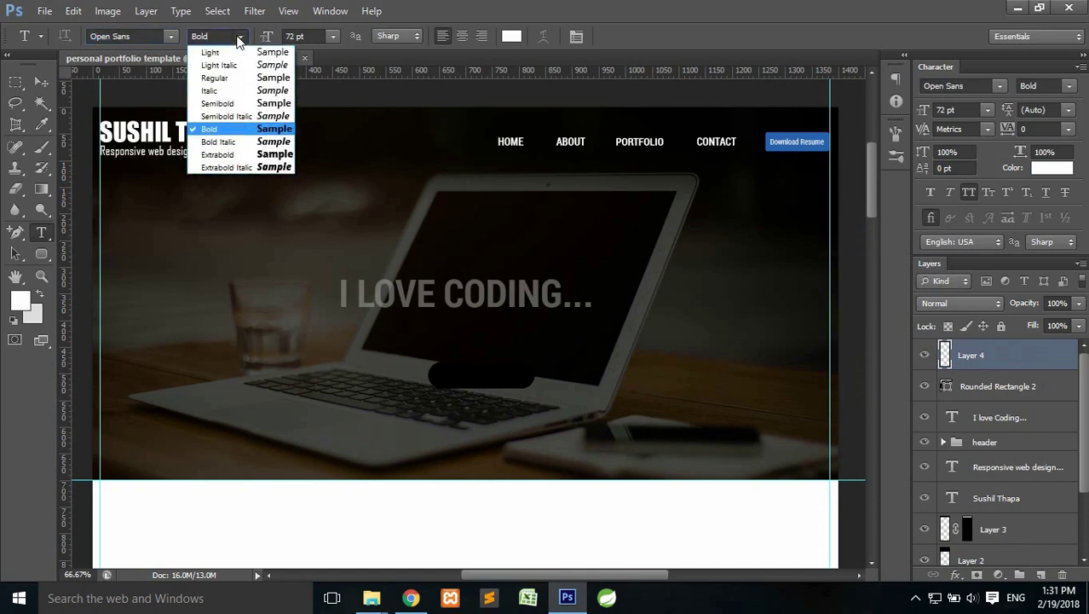
click(232, 79)
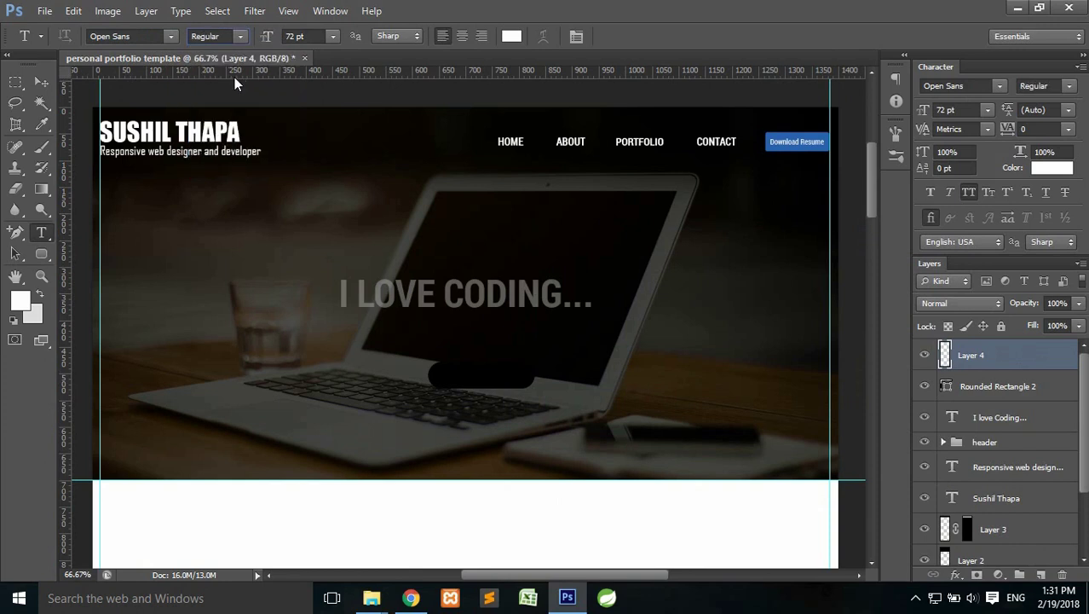
click(298, 35)
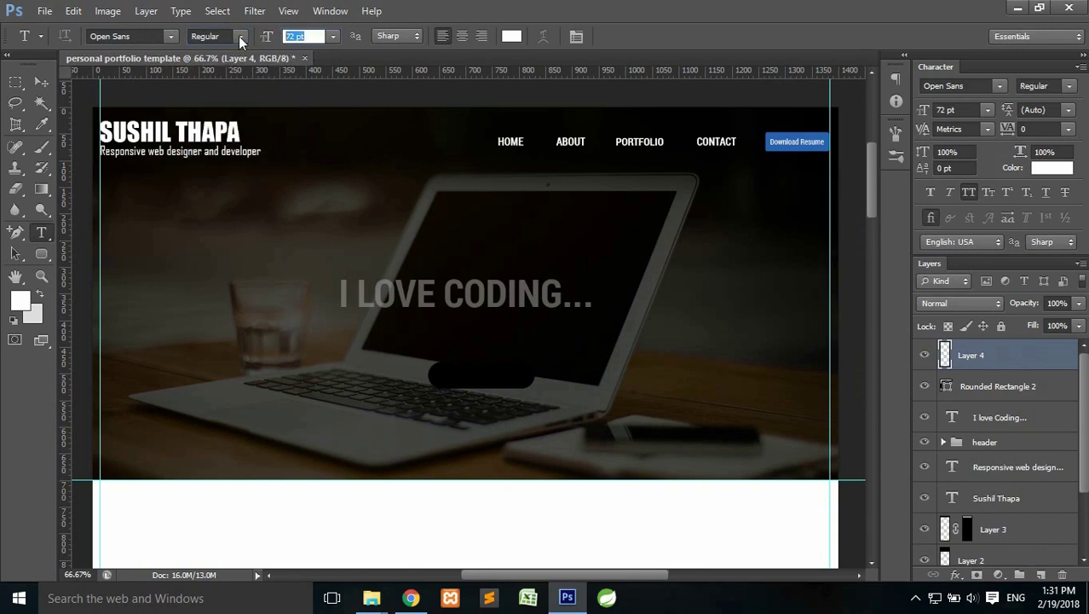
text(14)
Place and commit the text 'LEARN MORE ABOUT ME' on the black button, viewing at 100%
click(452, 383)
text(LEARN MORE ABOUT ME)
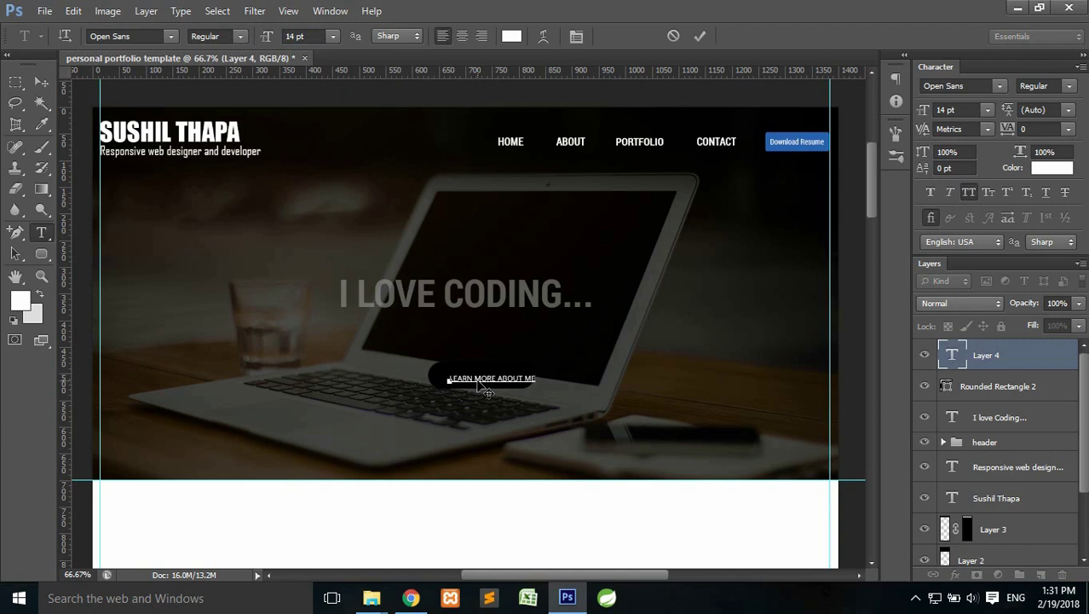
click(700, 34)
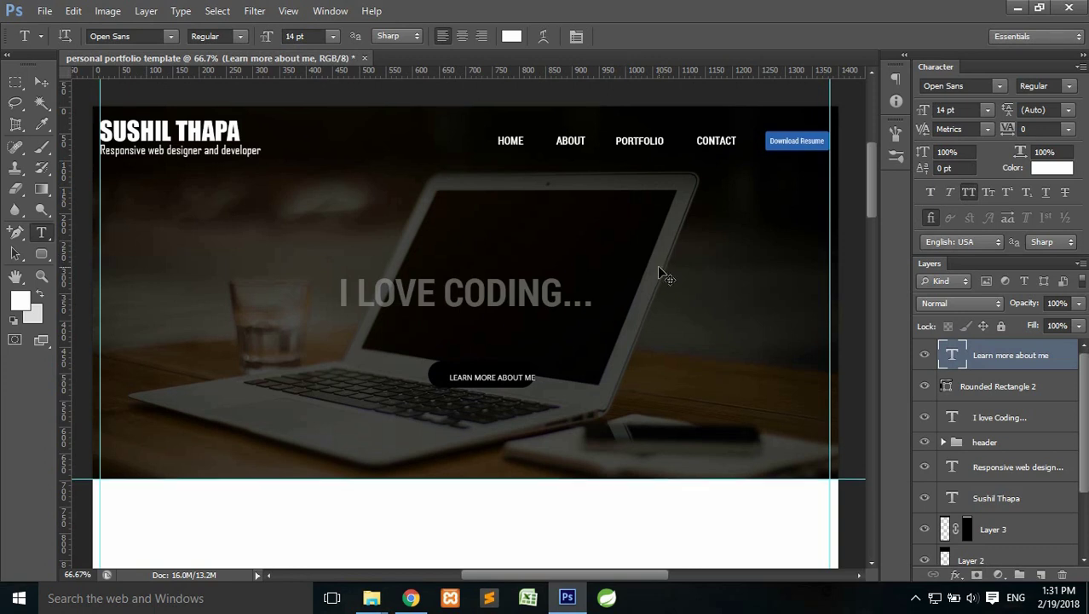
key(ctrl+plus)
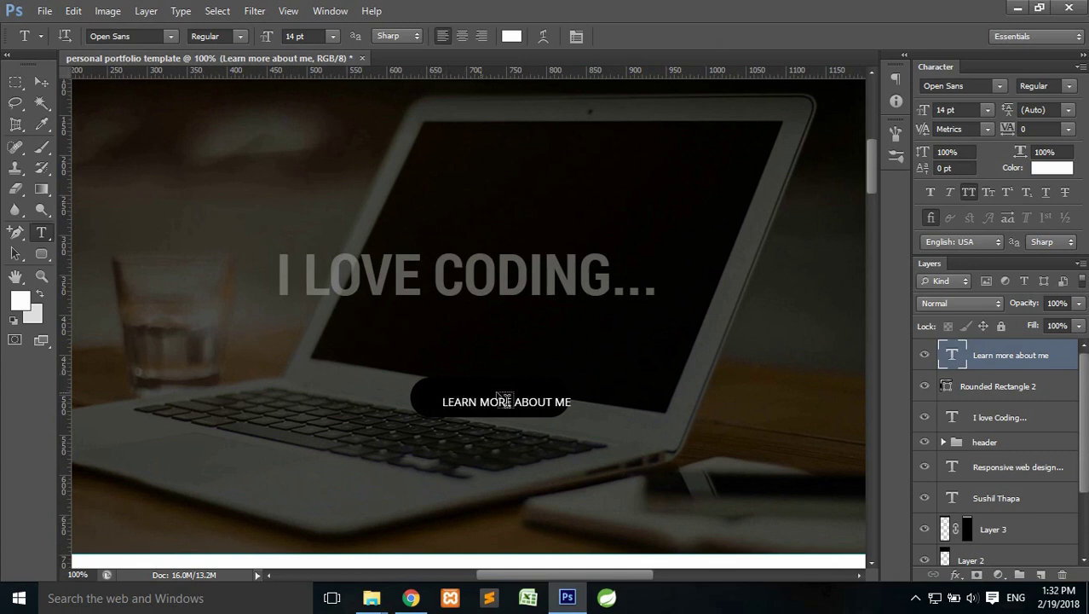
Centre the button text inside the rounded rectangle using the Move tool's align options
scroll(548, 401, down, 1)
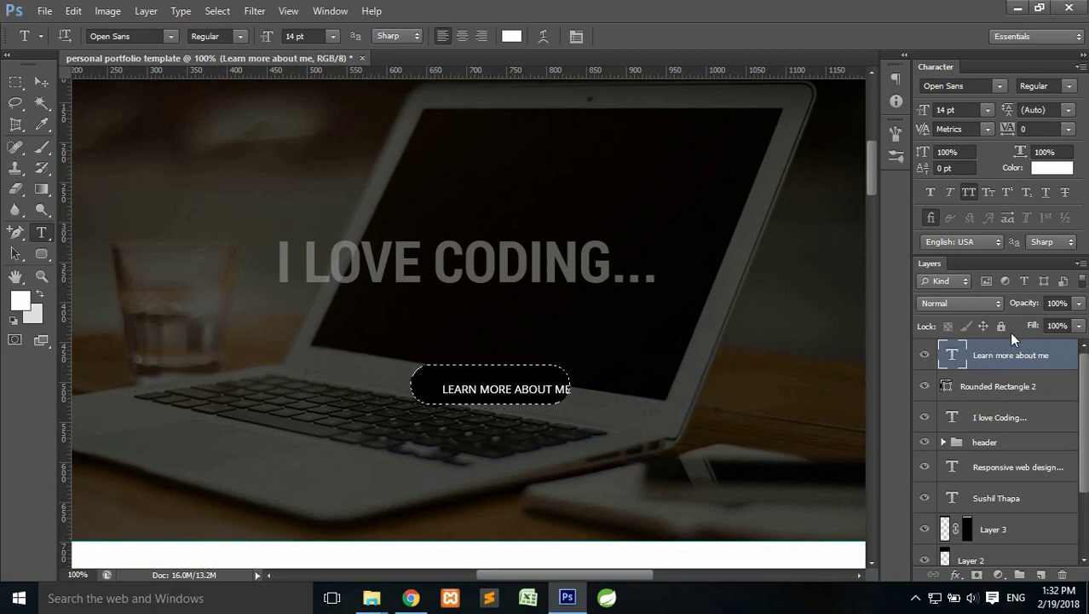
click(40, 85)
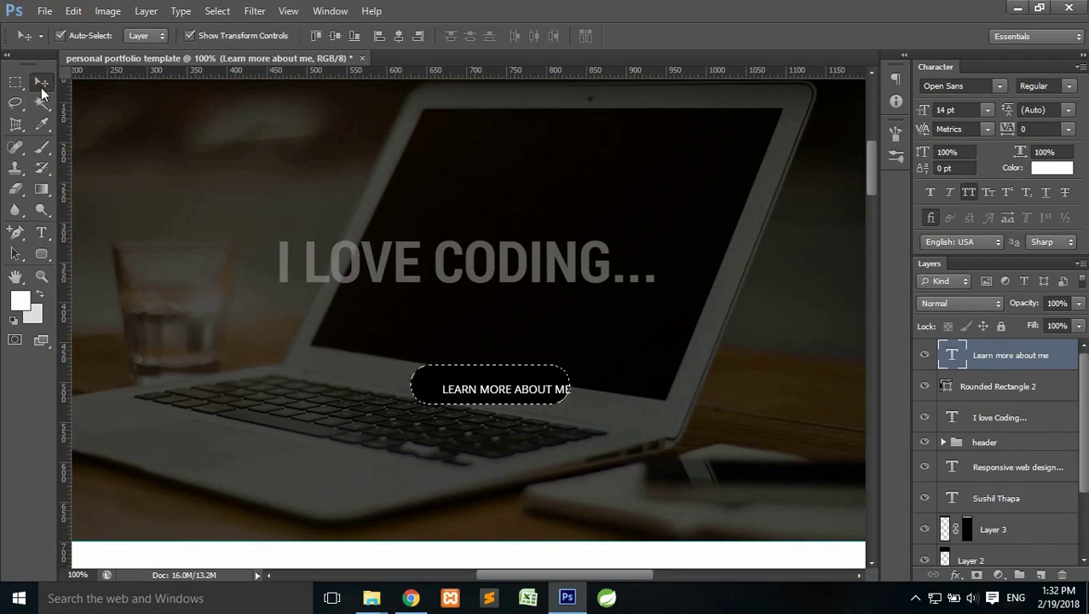
click(337, 34)
click(400, 35)
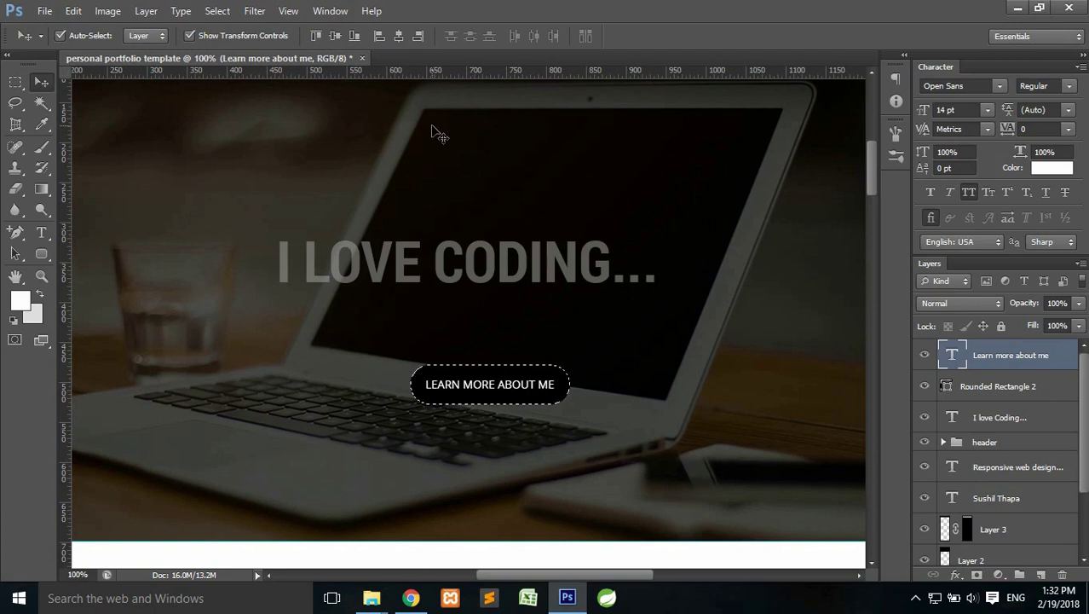
Deselect, then select Rounded Rectangle 2 together with the text layer
key(ctrl+d)
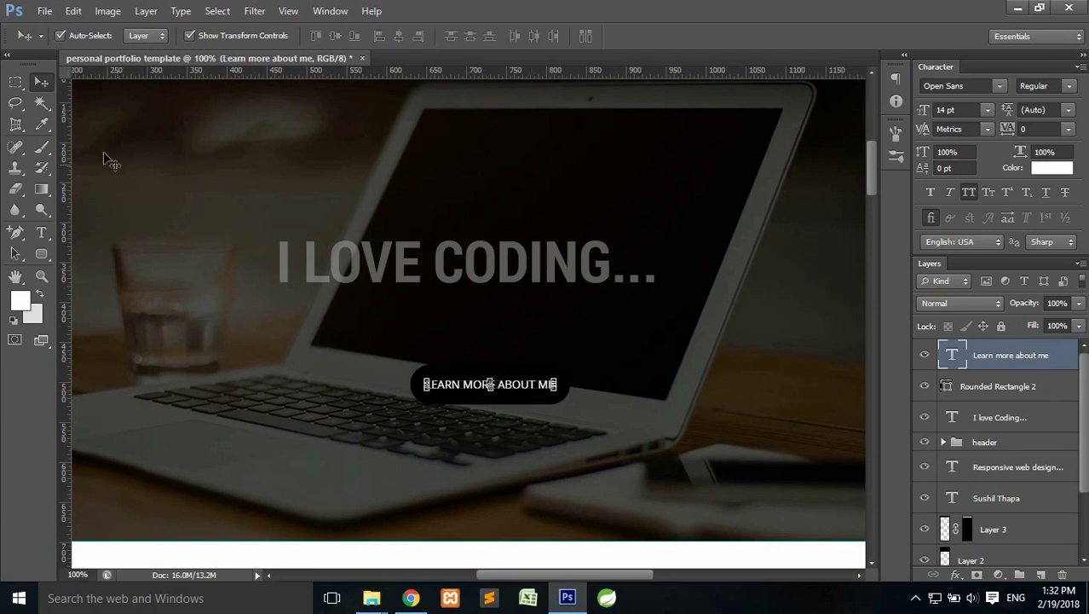
click(12, 83)
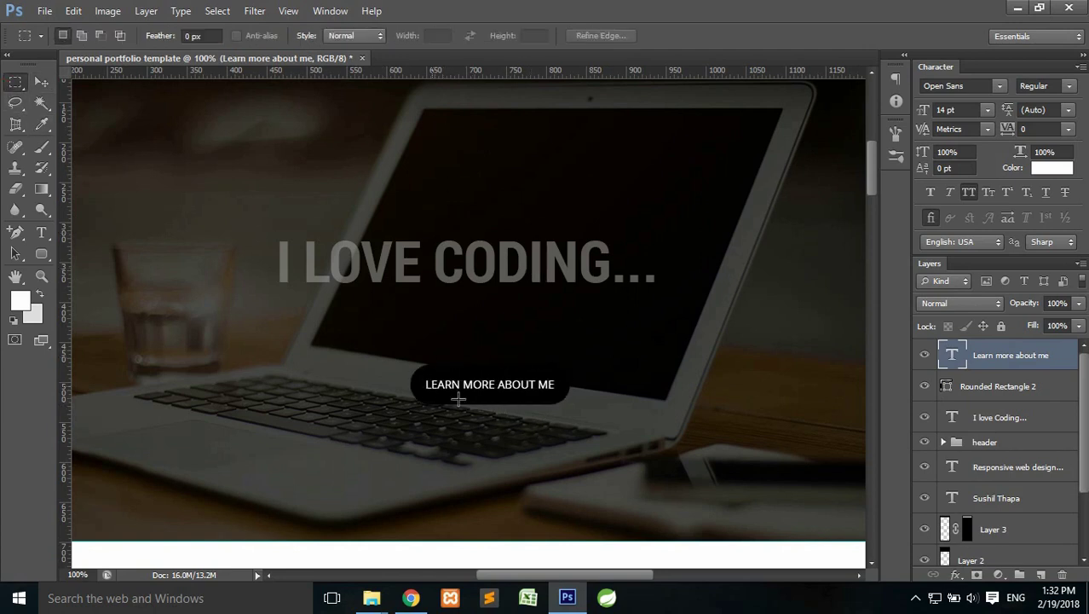
scroll(500, 380, down, 1)
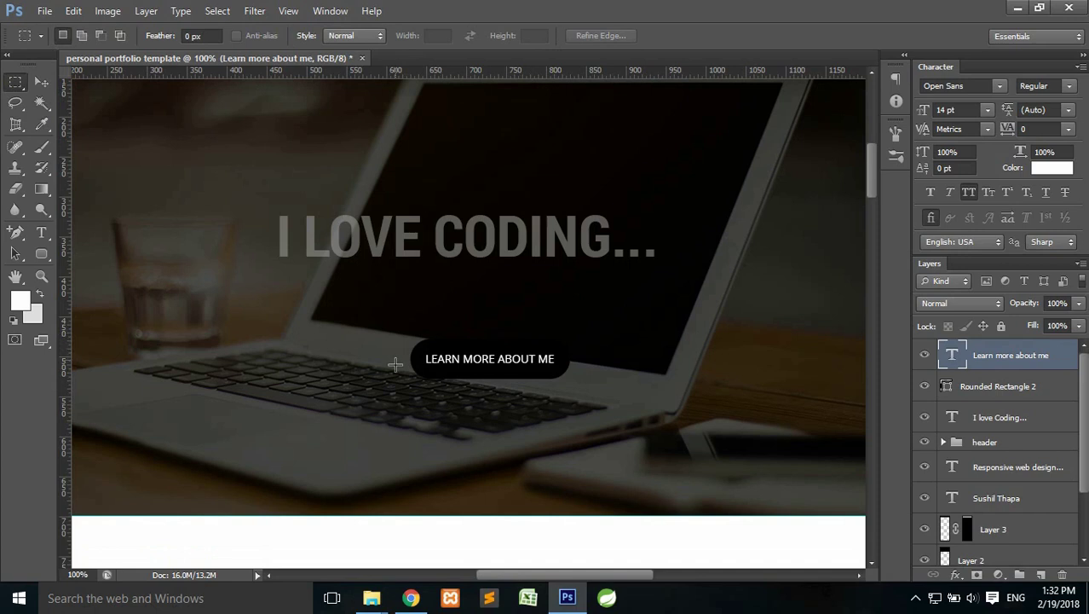
ctrl+click(1008, 387)
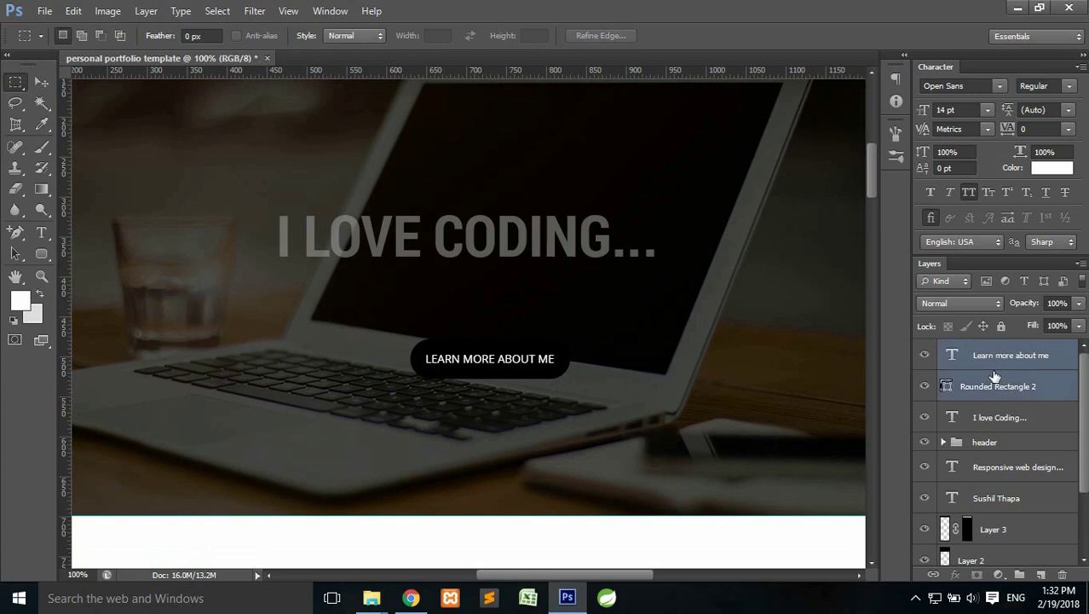
Group the button text and rounded rectangle and name the group 'button'
key(ctrl+g)
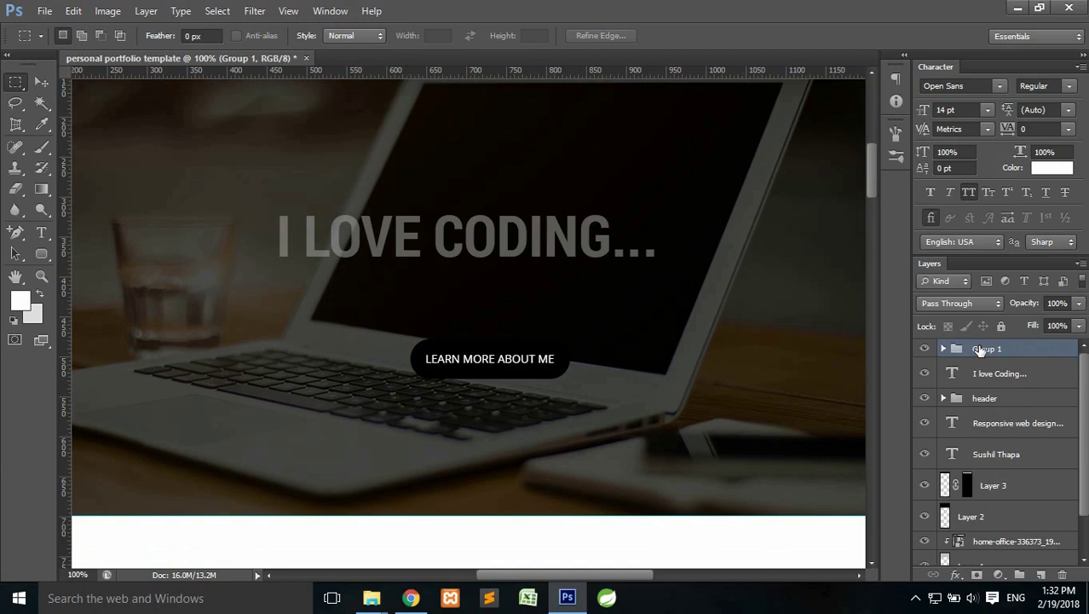
double_click(981, 350)
text(button)
key(Return)
Move the button group lower on the laptop image
scroll(550, 364, down, 1)
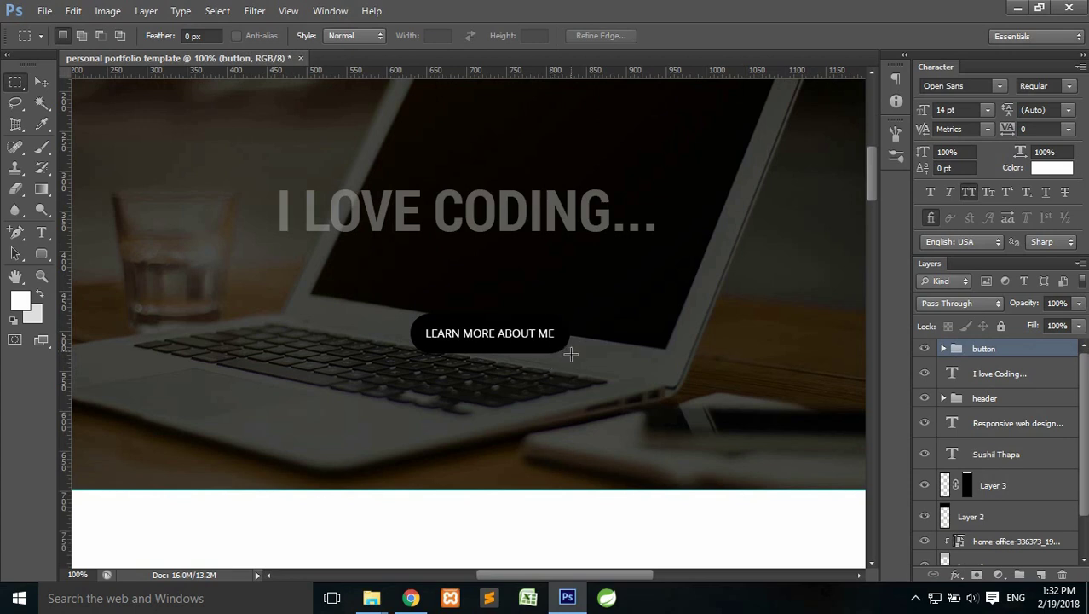
key(ctrl+t)
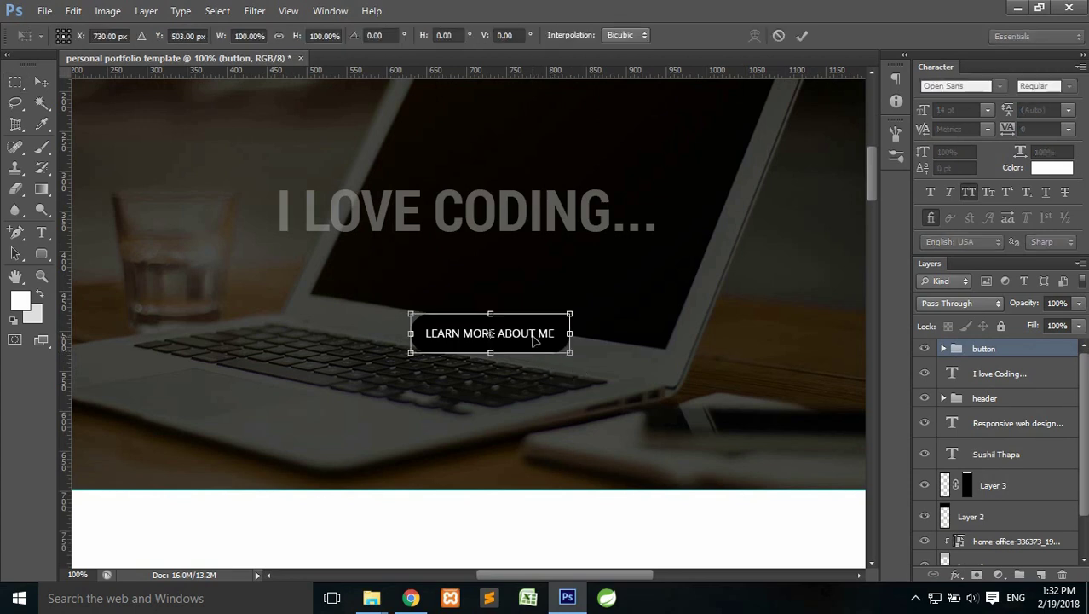
drag(534, 341, 534, 410)
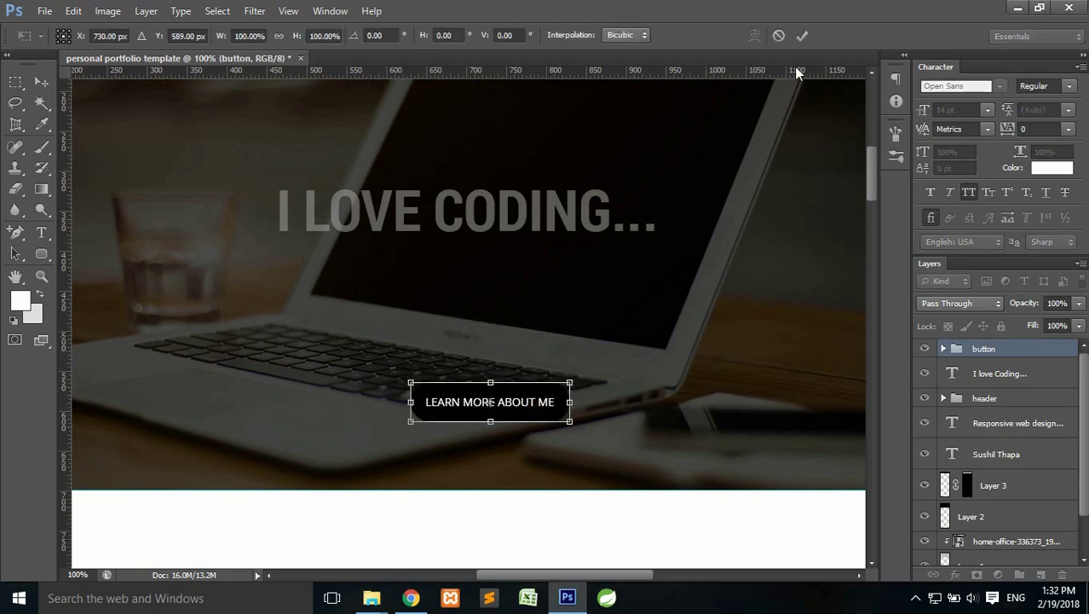
click(803, 36)
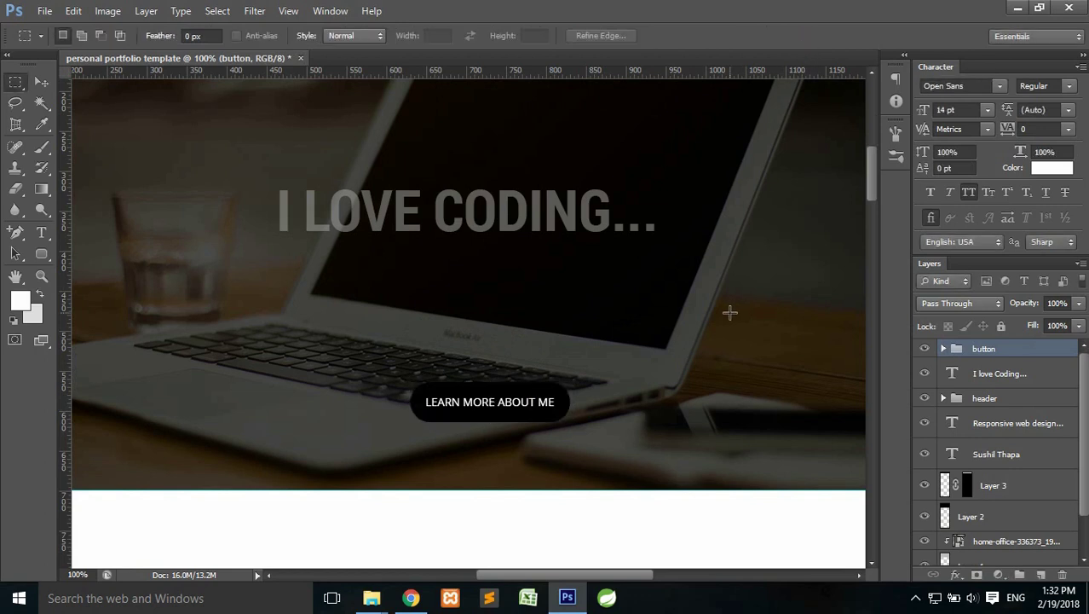
scroll(729, 311, down, 1)
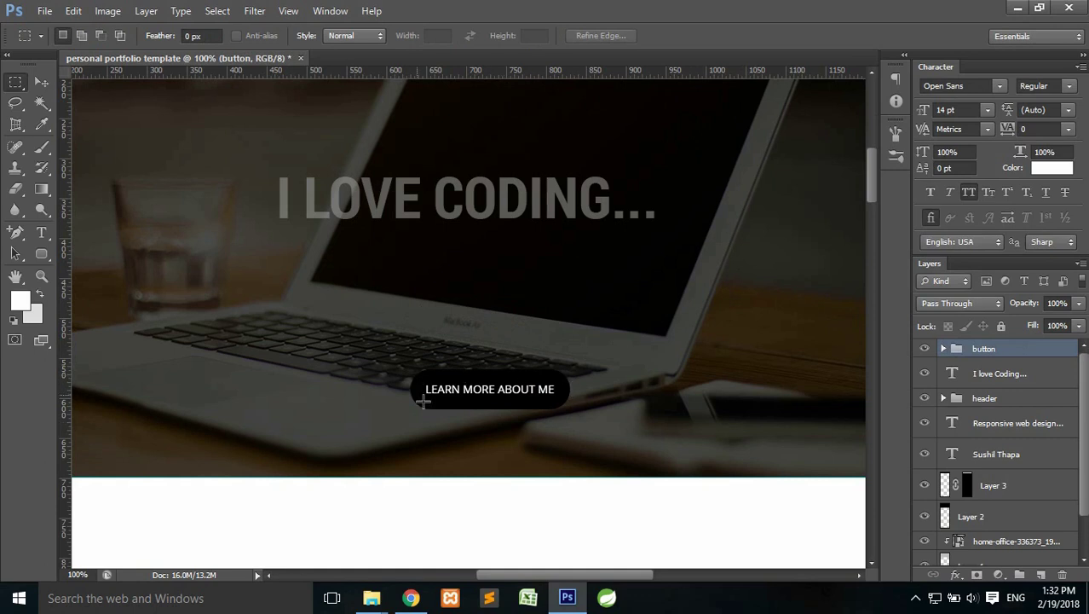
Lower Rounded Rectangle 2's opacity to 40% inside the button group
click(943, 349)
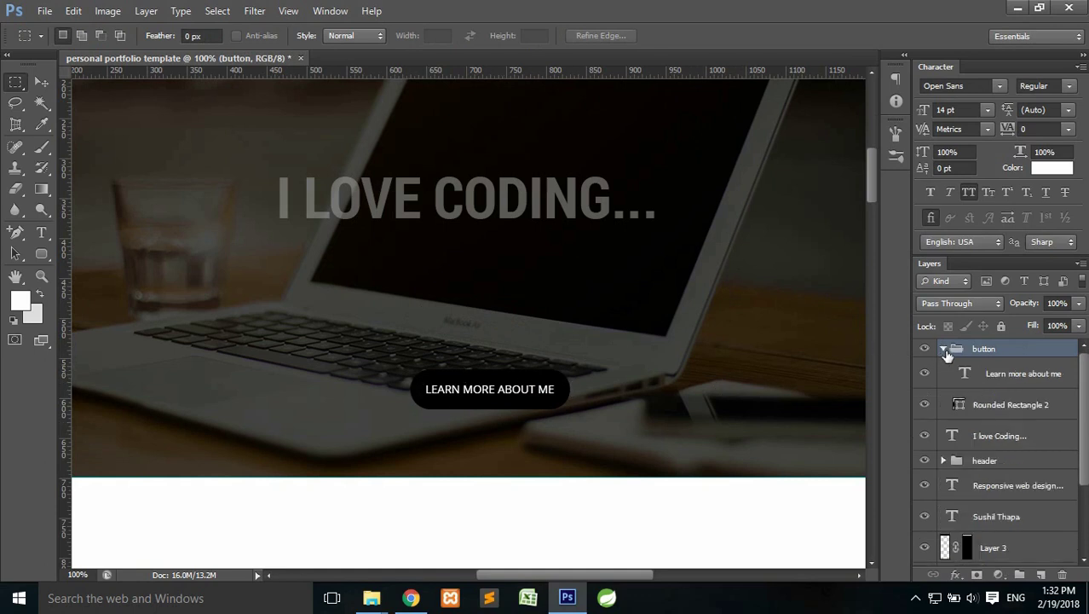
click(1021, 406)
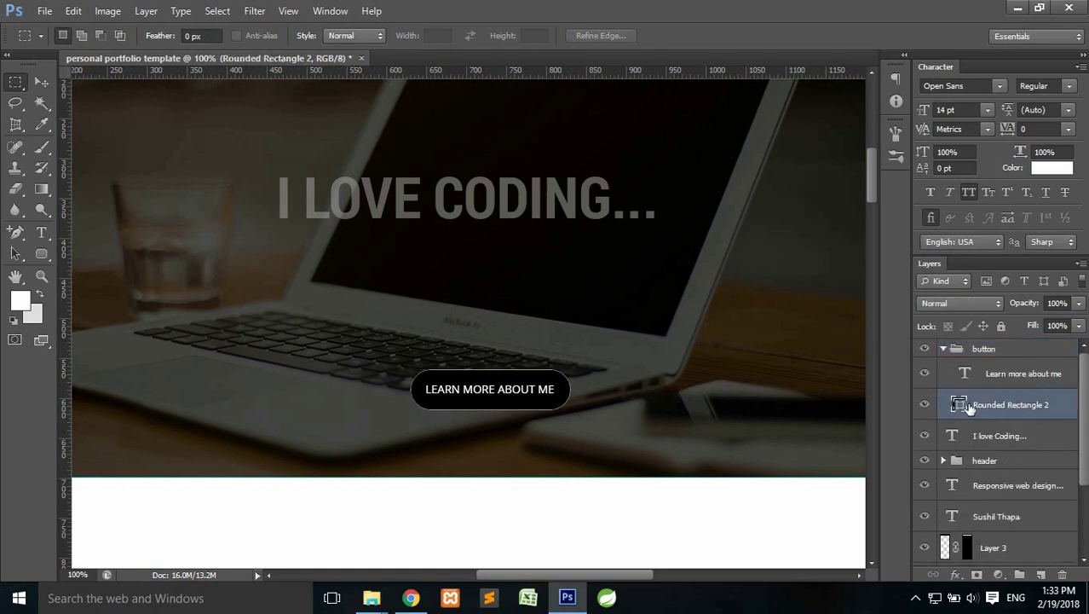
click(1065, 303)
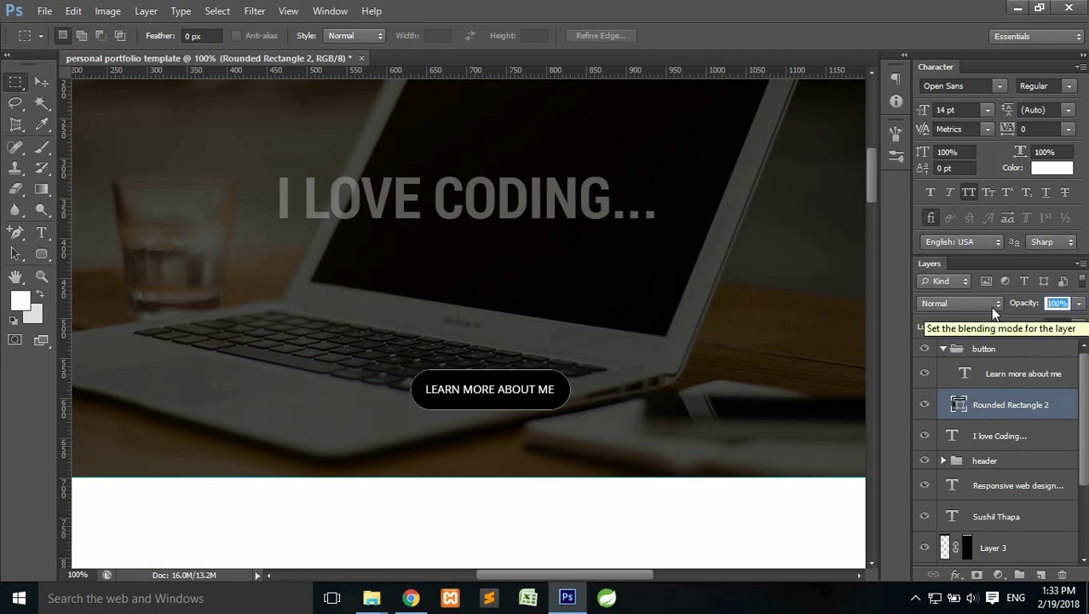
text(40)
key(Return)
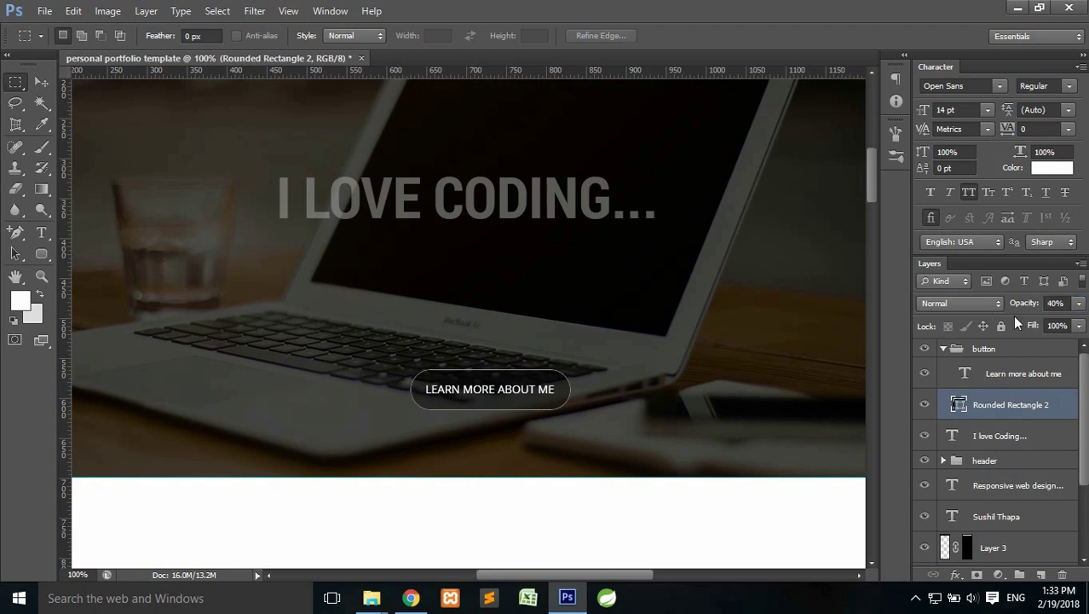
click(1027, 375)
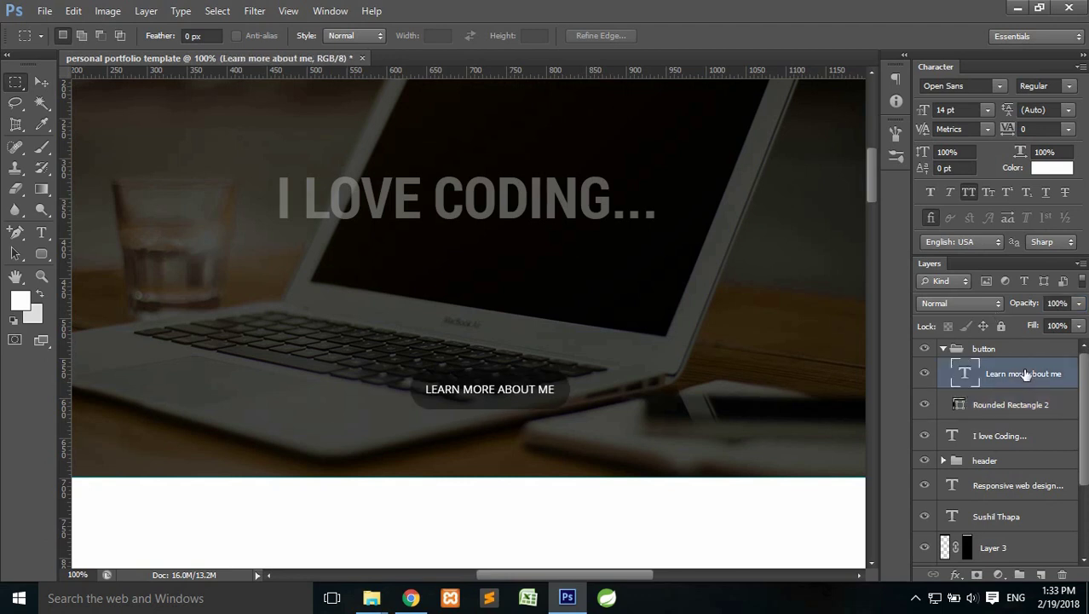
Add a 2 px Stroke layer style to Rounded Rectangle 2
click(998, 406)
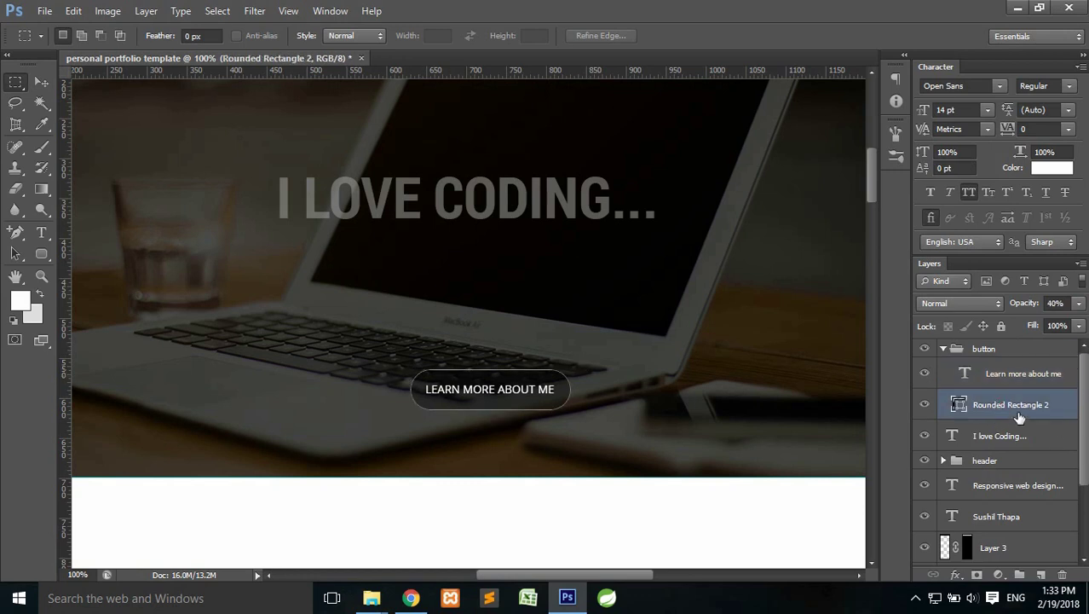
right_click(1008, 402)
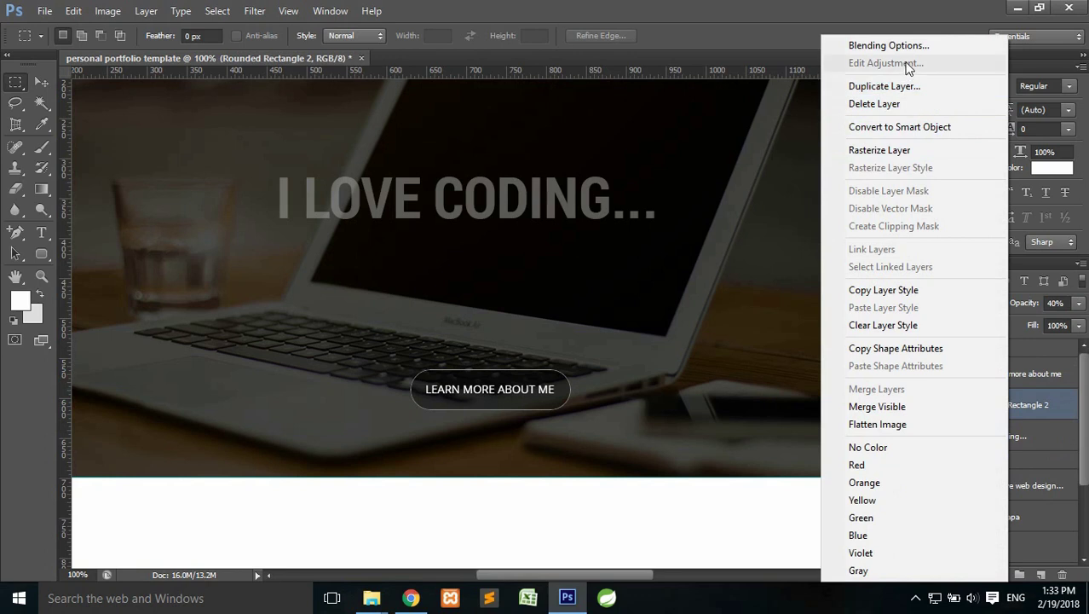
right_click(1036, 394)
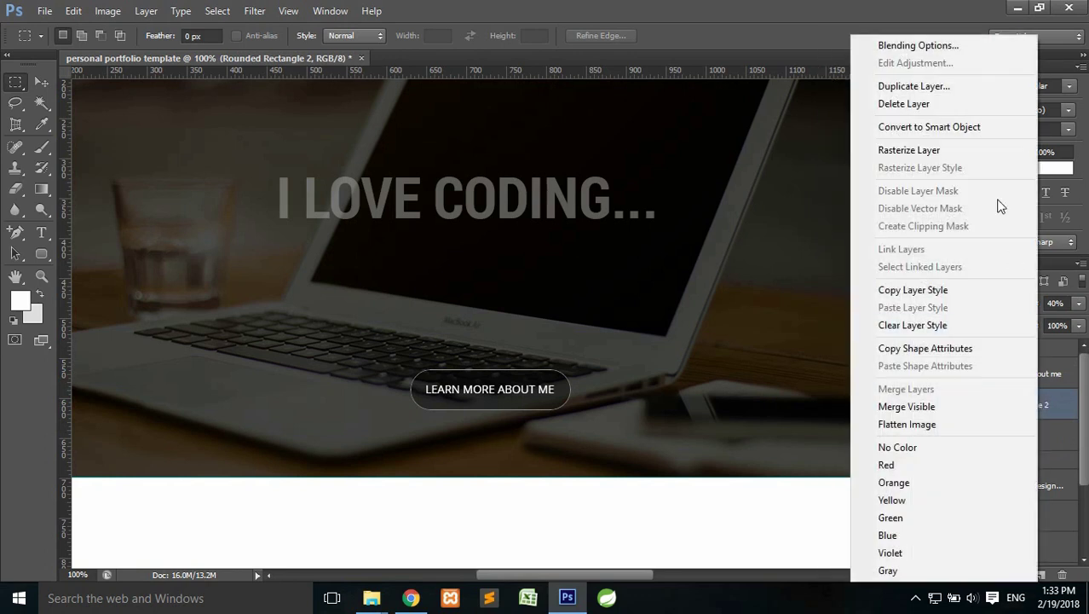
click(921, 45)
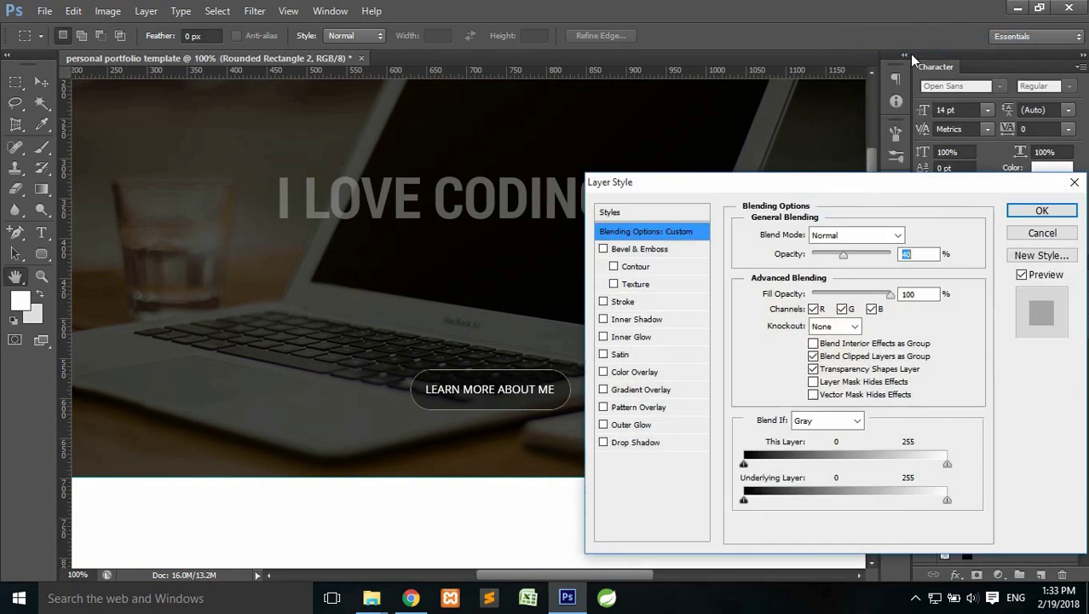
click(623, 302)
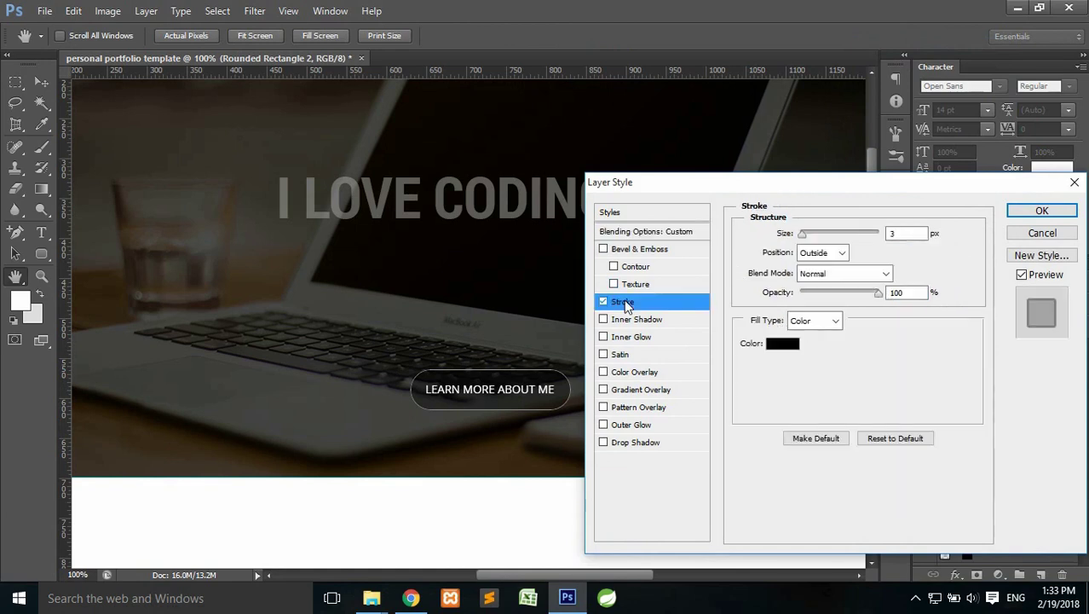
drag(908, 232, 878, 232)
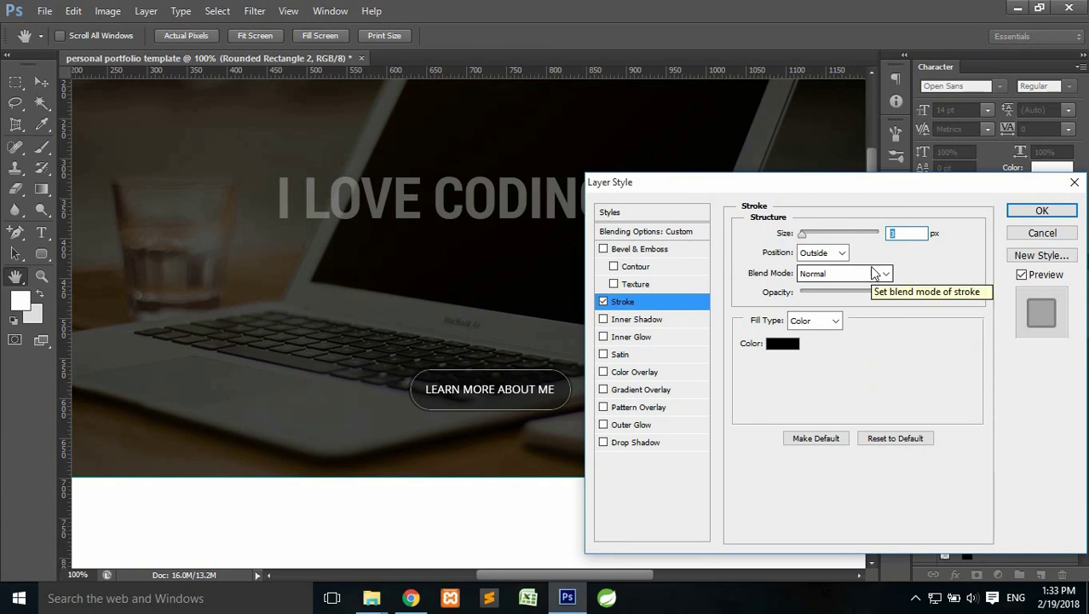
text(2)
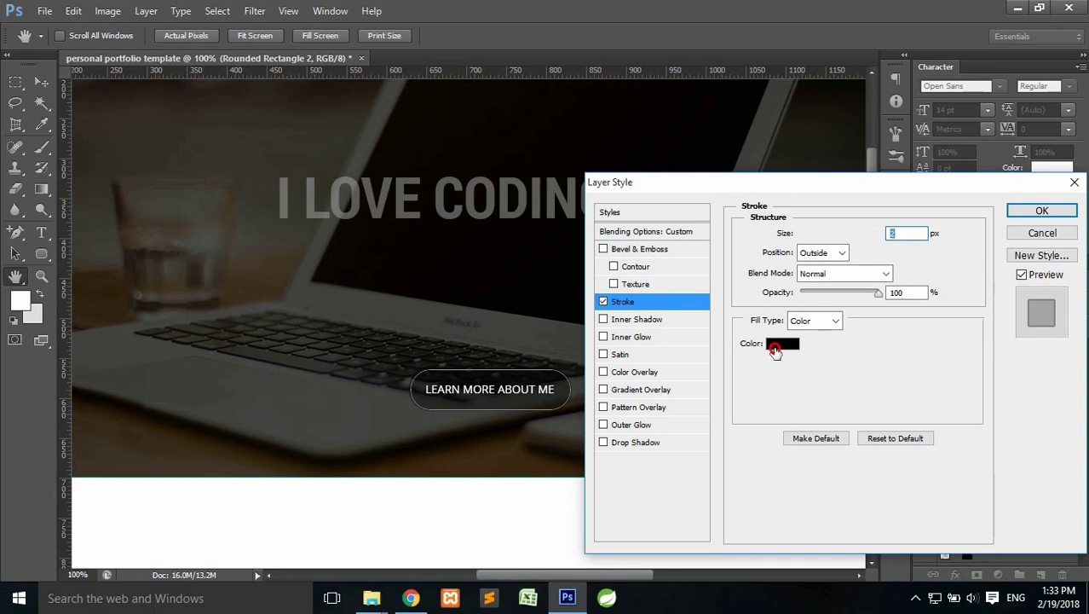
Make the stroke colour white and apply the layer style
click(783, 343)
click(517, 280)
drag(551, 304, 457, 236)
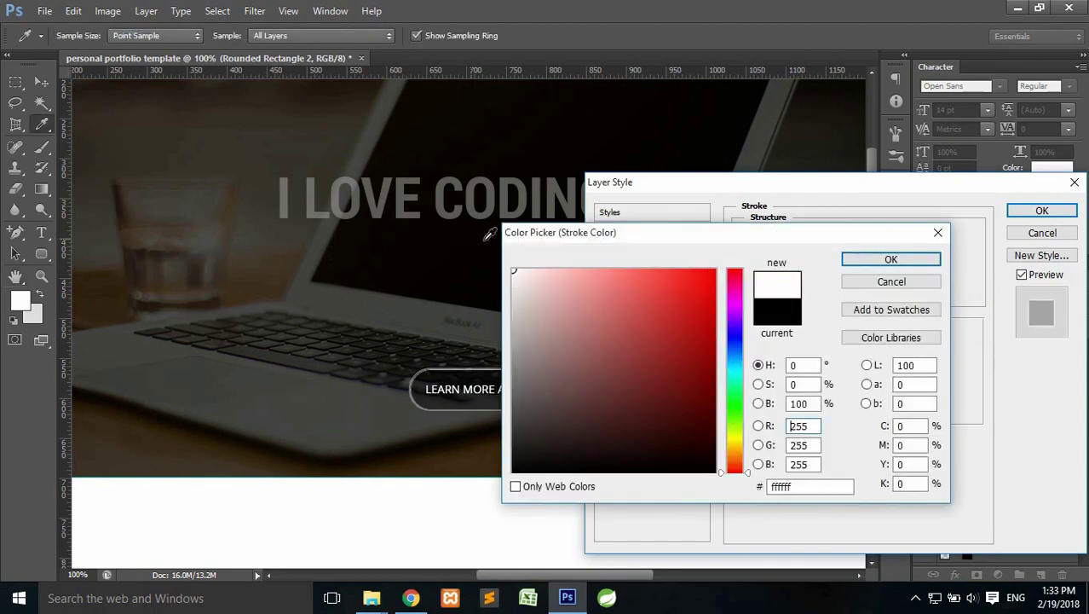
click(887, 260)
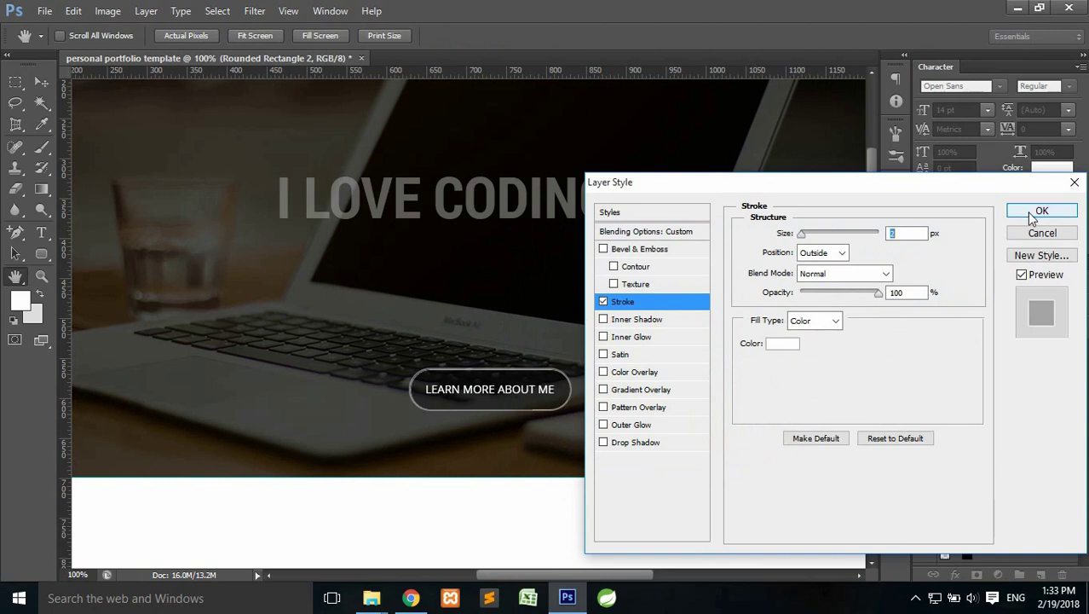
click(1031, 218)
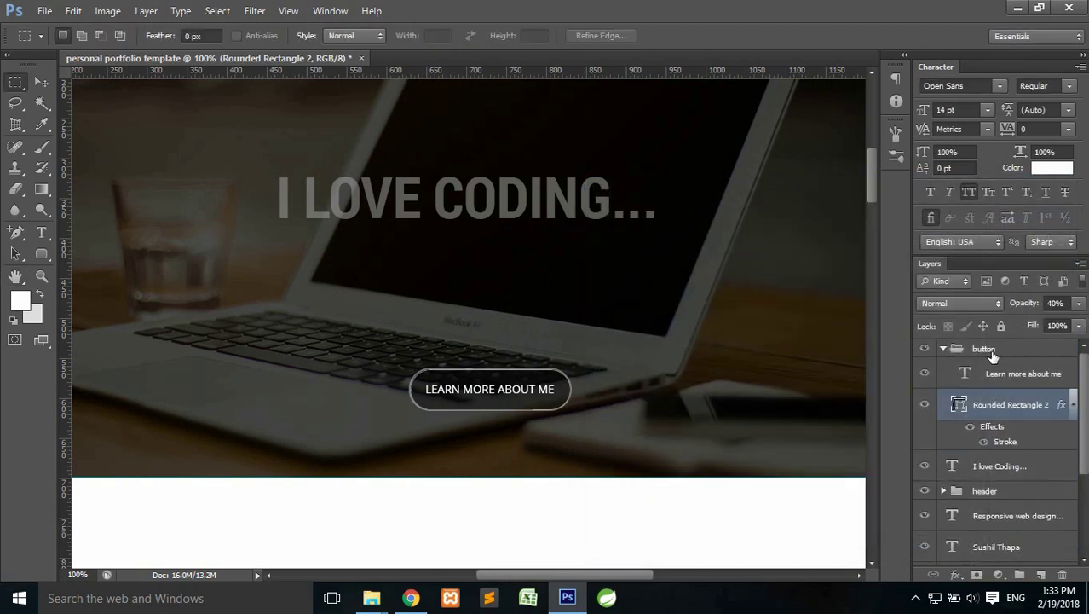
click(992, 351)
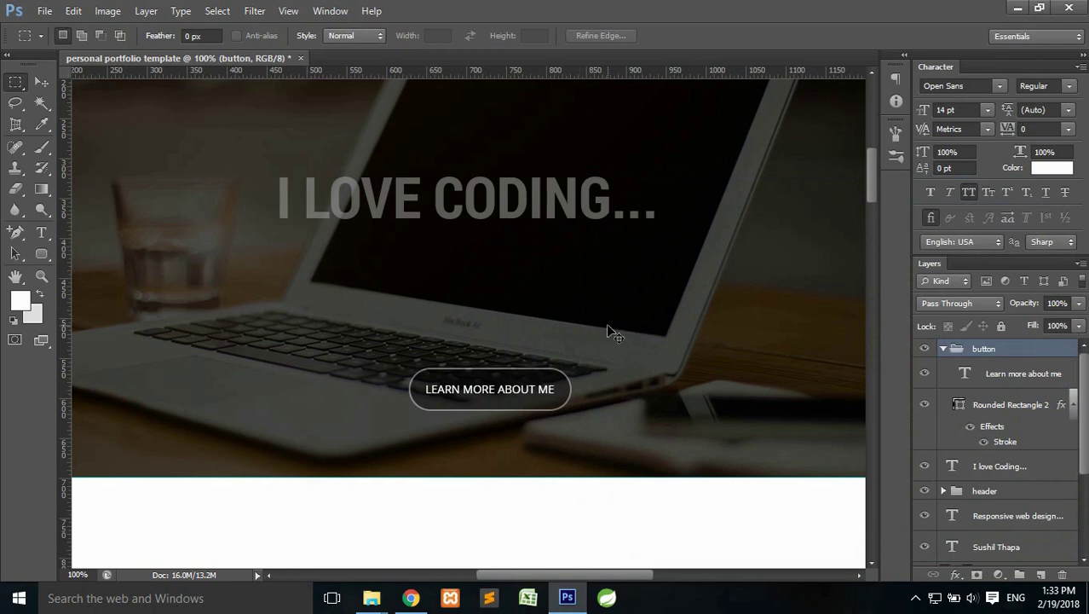
key(ctrl+minus)
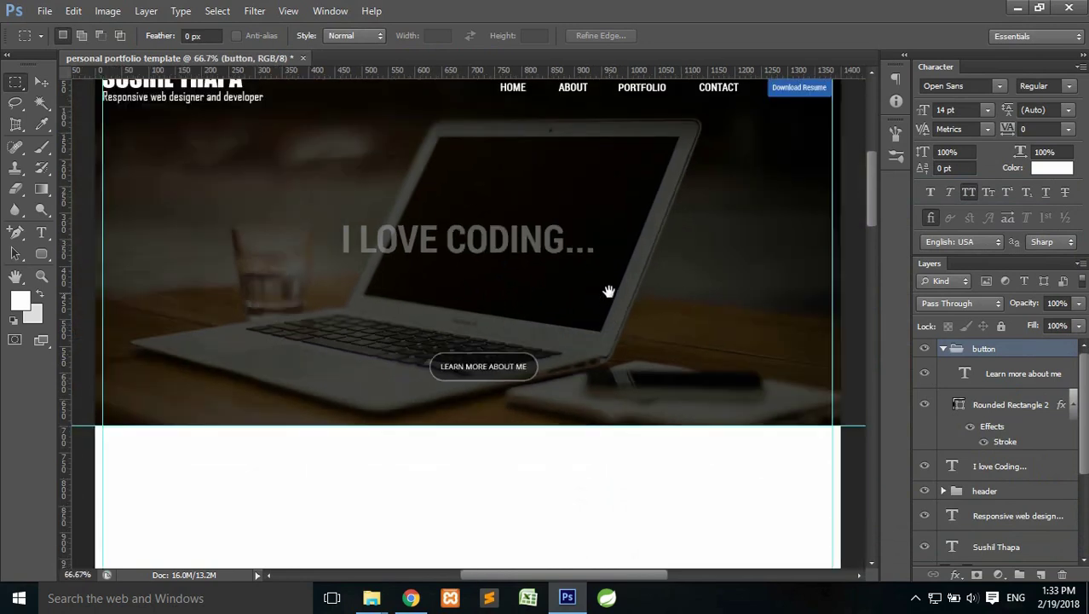
drag(605, 288, 608, 329)
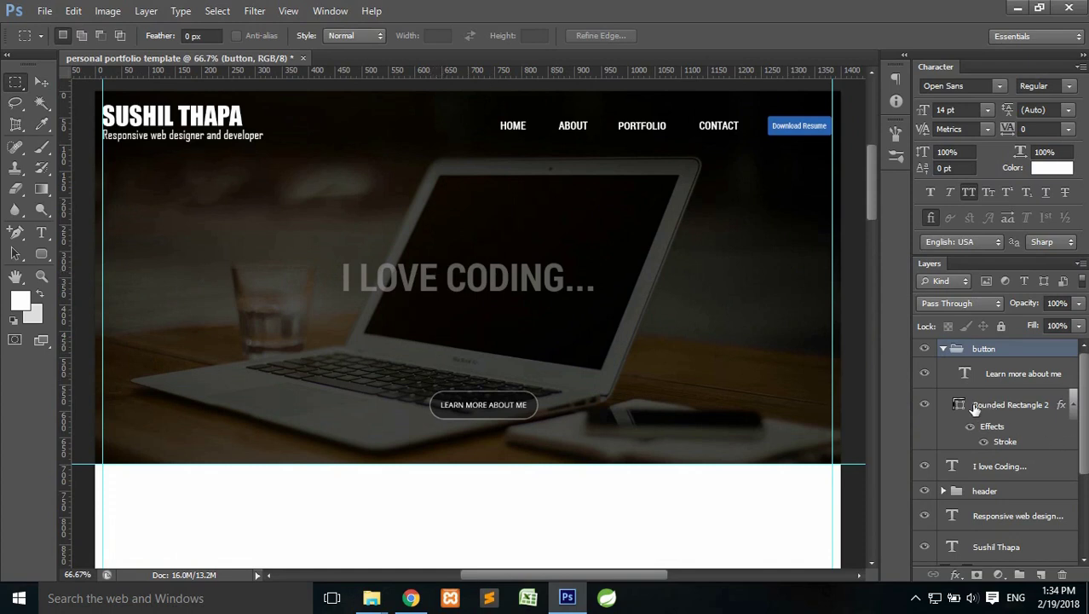
scroll(989, 408, down, 3)
scroll(1001, 407, down, 1)
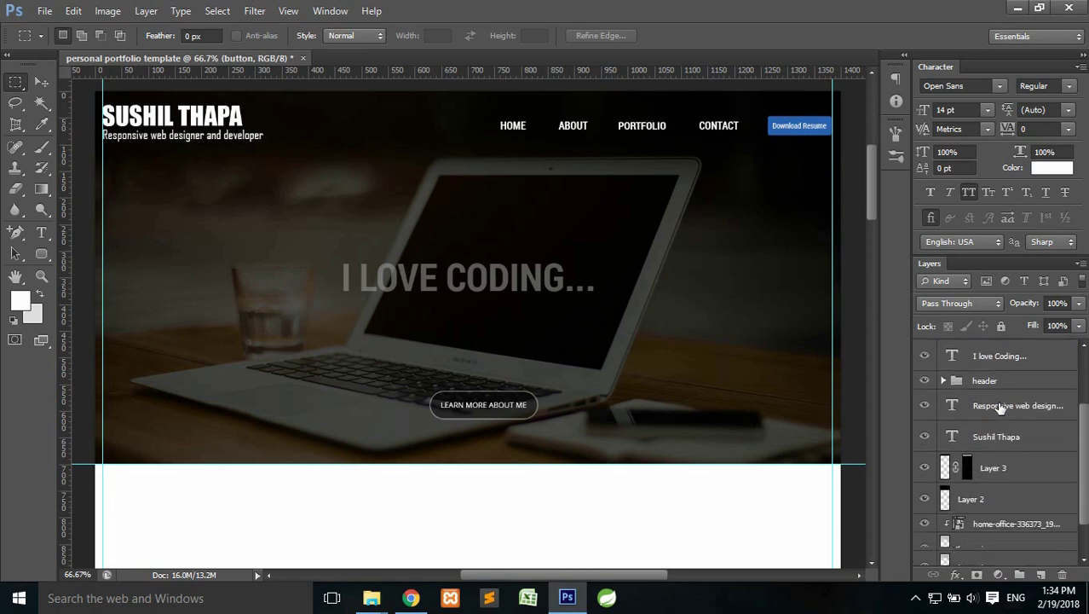
scroll(1001, 410, down, 1)
scroll(1030, 525, down, 1)
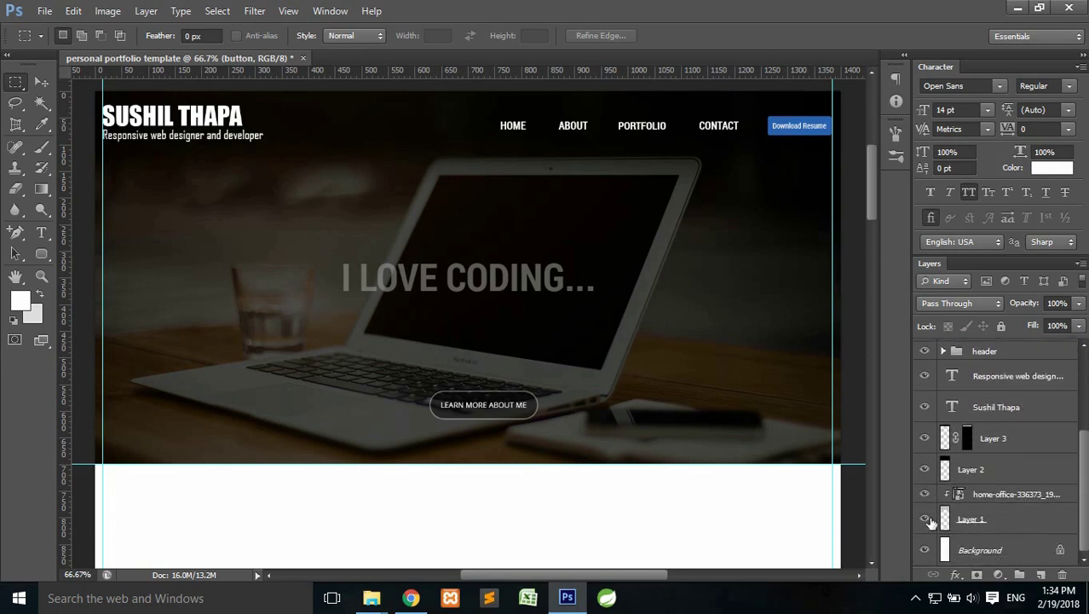
click(924, 519)
click(924, 519)
click(1007, 522)
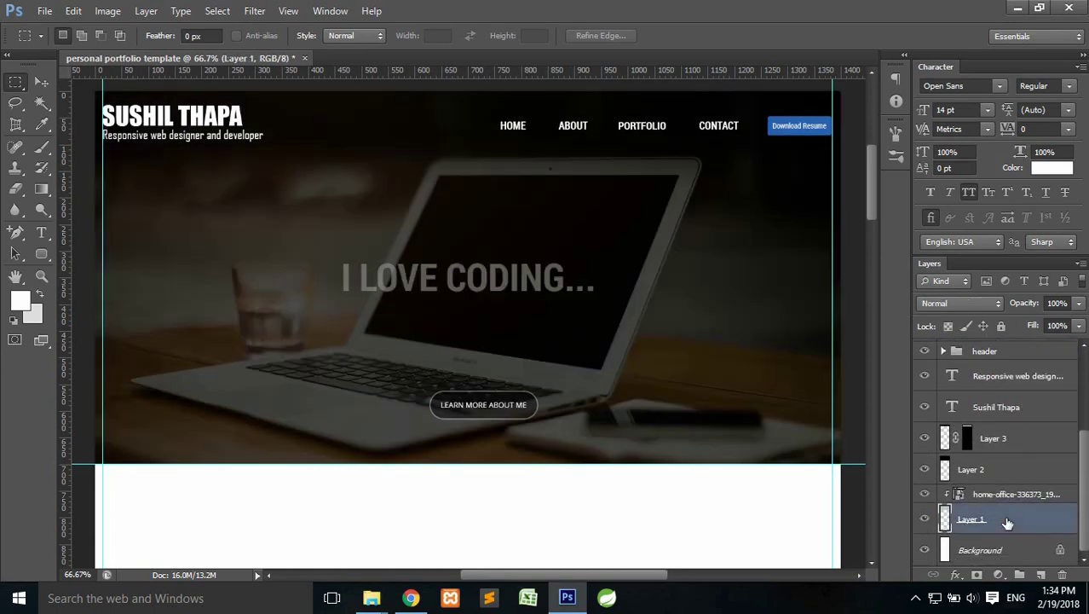
key(ctrl+t)
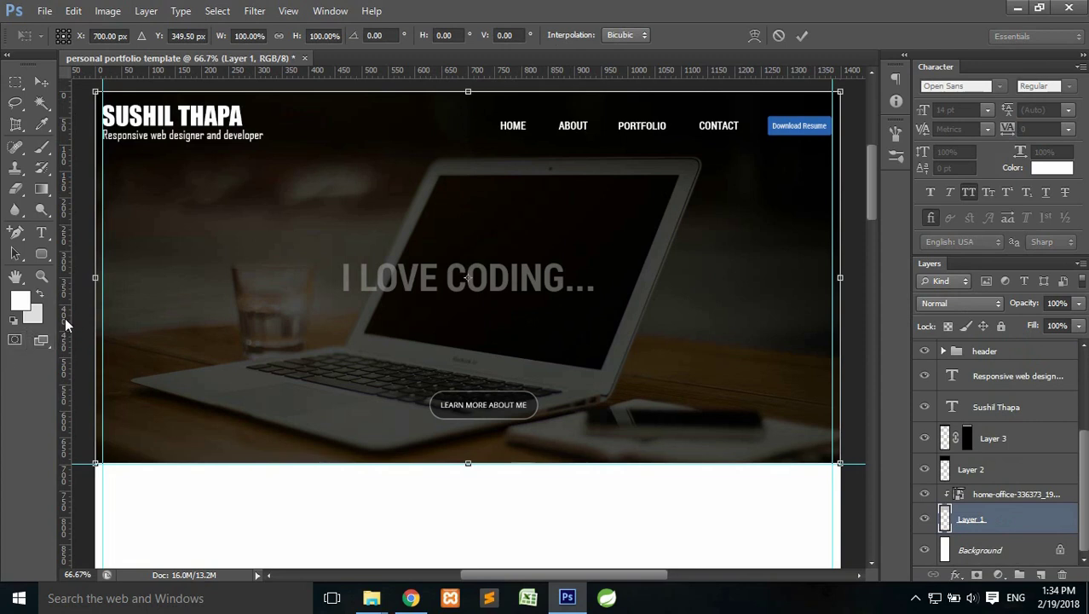
Place a vertical guide at the banner's centre and select the button group
drag(61, 318, 469, 311)
click(804, 35)
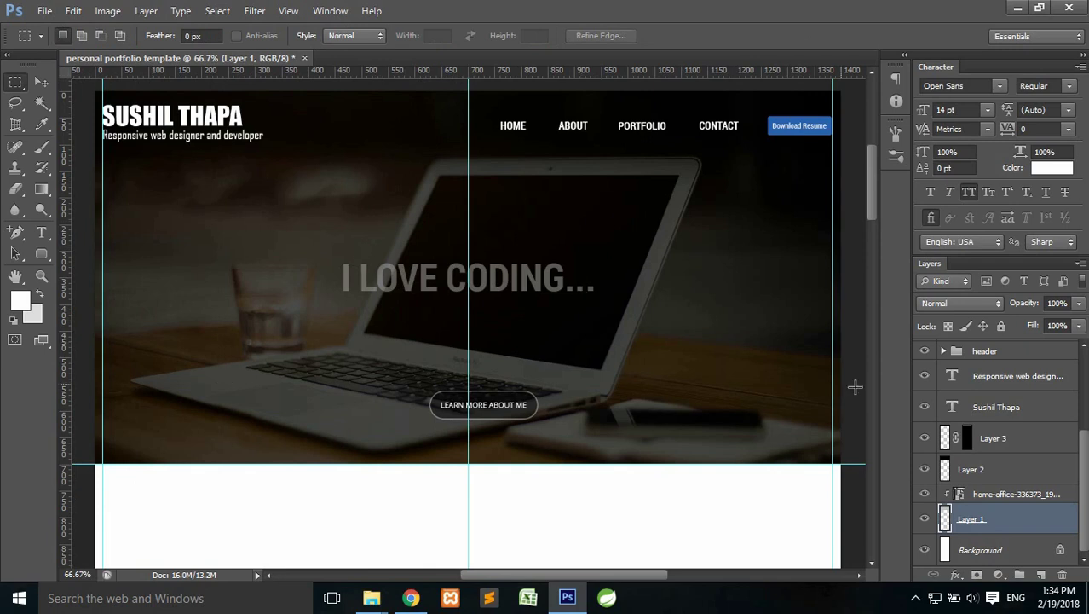
scroll(1060, 460, up, 2)
scroll(1060, 456, up, 2)
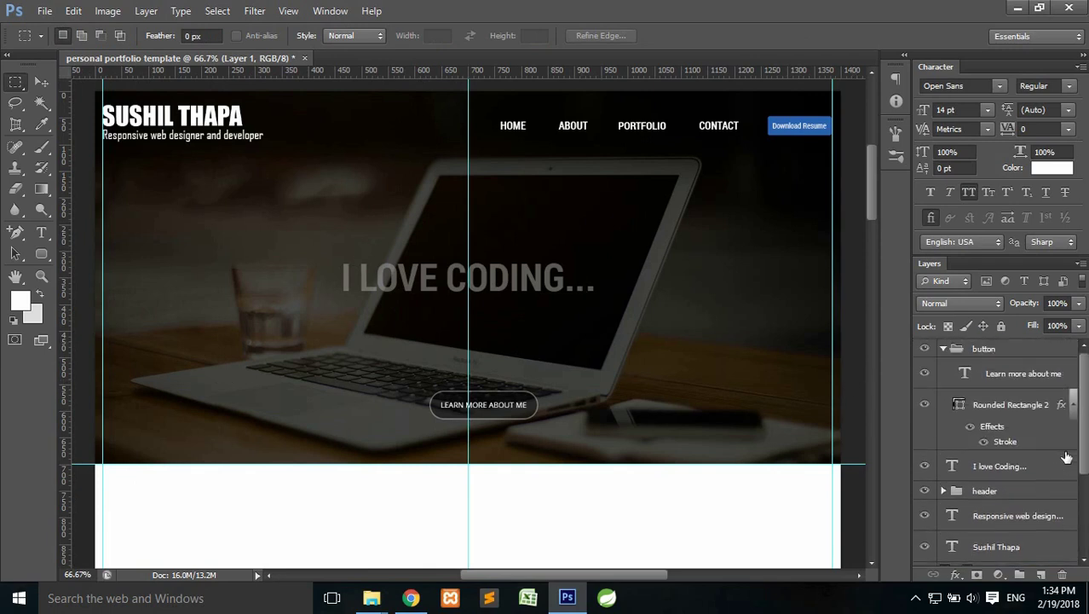
click(943, 349)
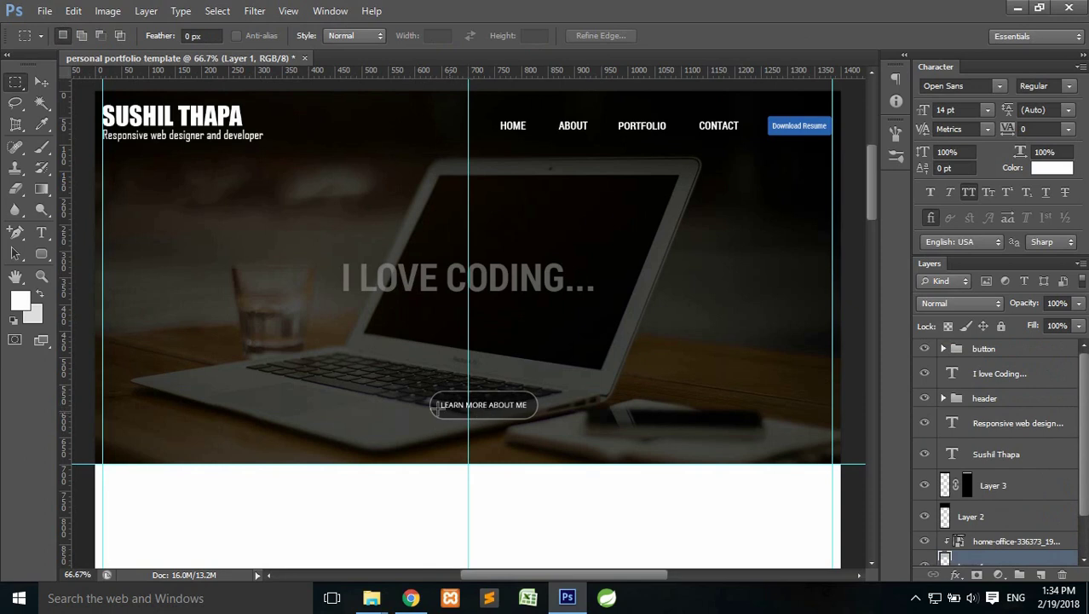
click(993, 349)
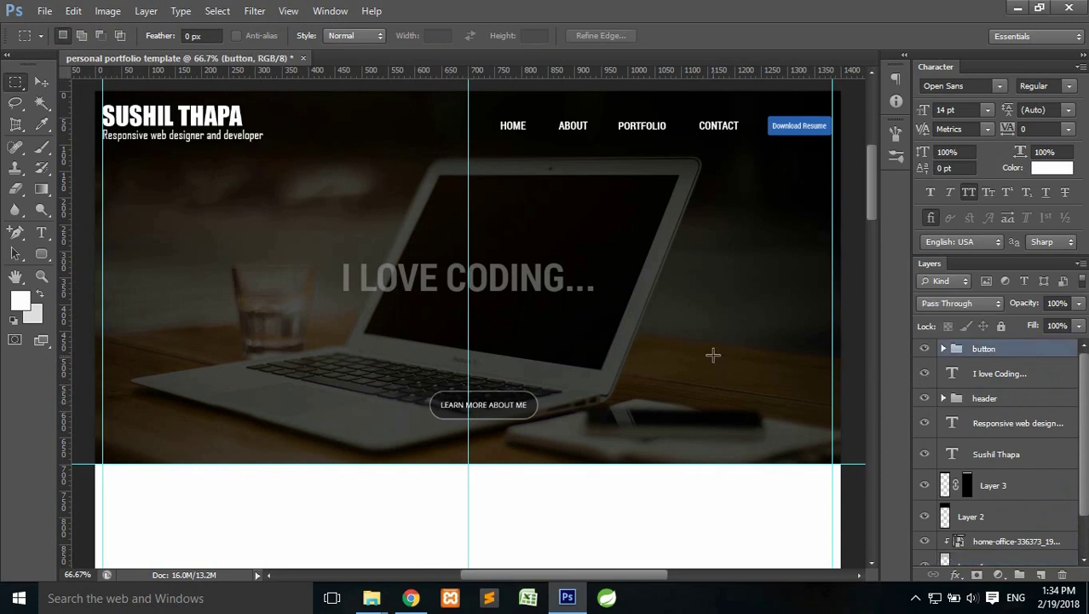
Centre the button group horizontally on the guide and settle its height below the headline
key(ctrl+t)
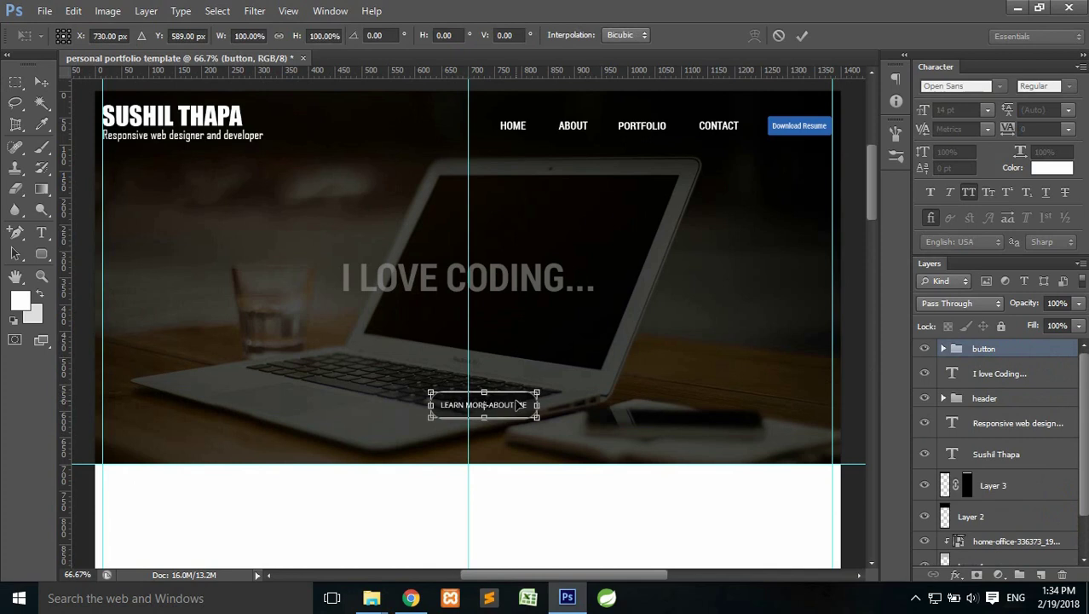
drag(520, 405, 502, 402)
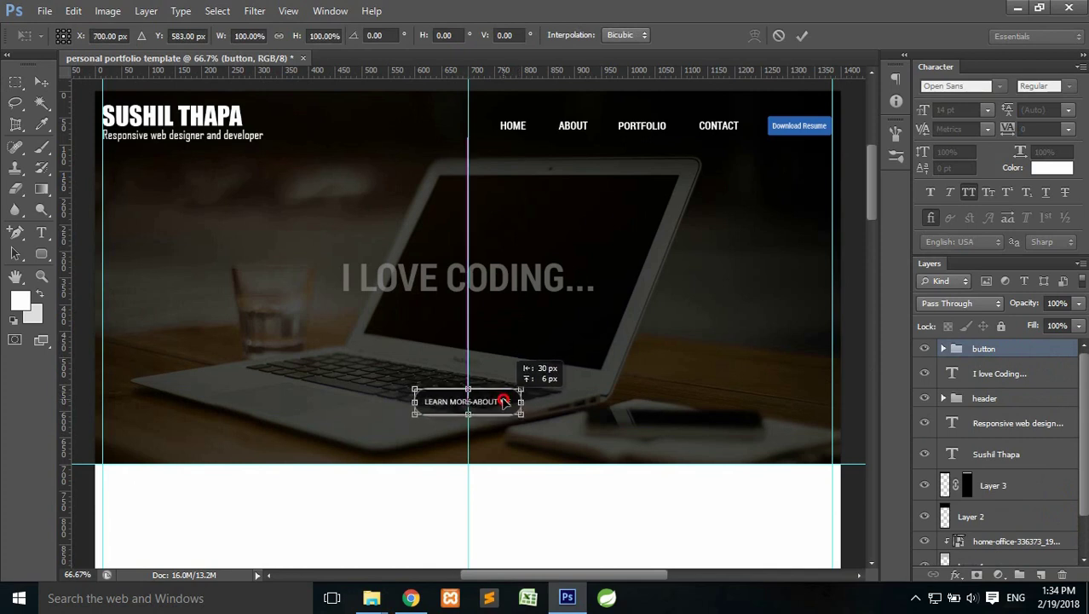
drag(497, 404, 498, 421)
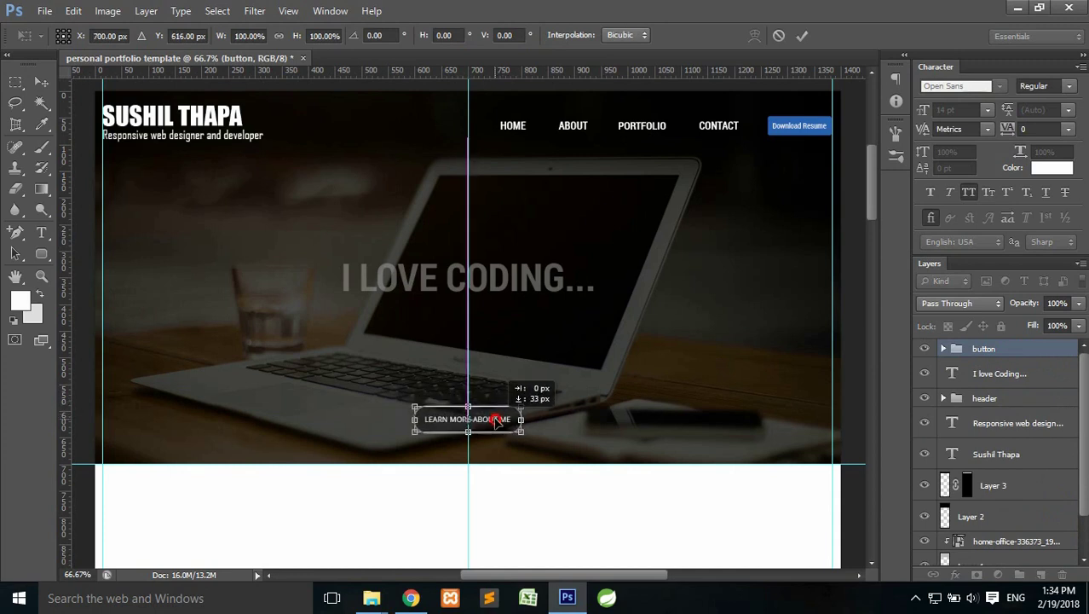
drag(497, 422, 498, 424)
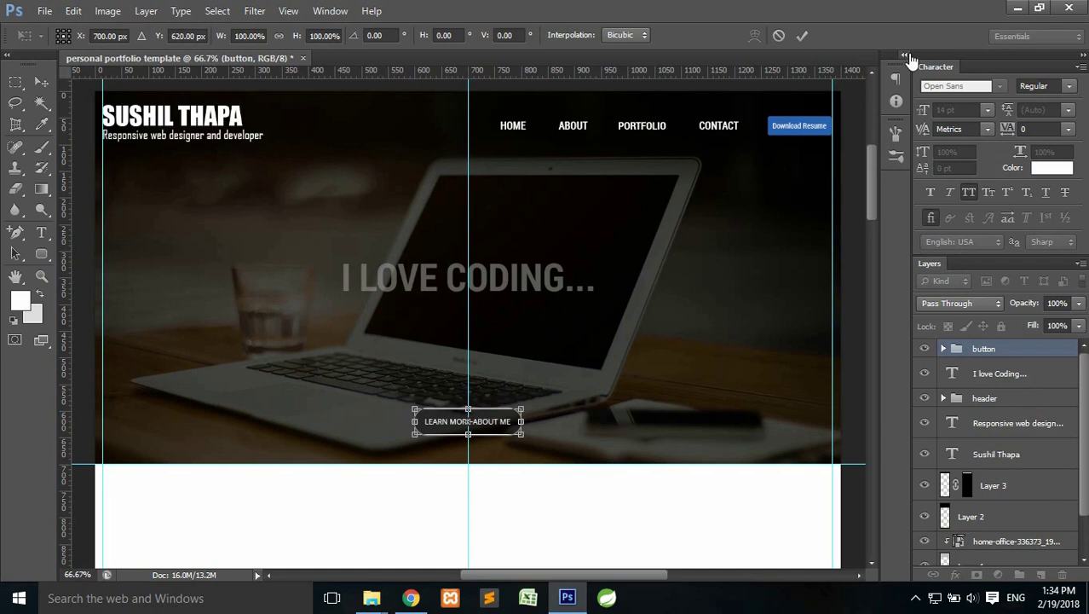
click(801, 36)
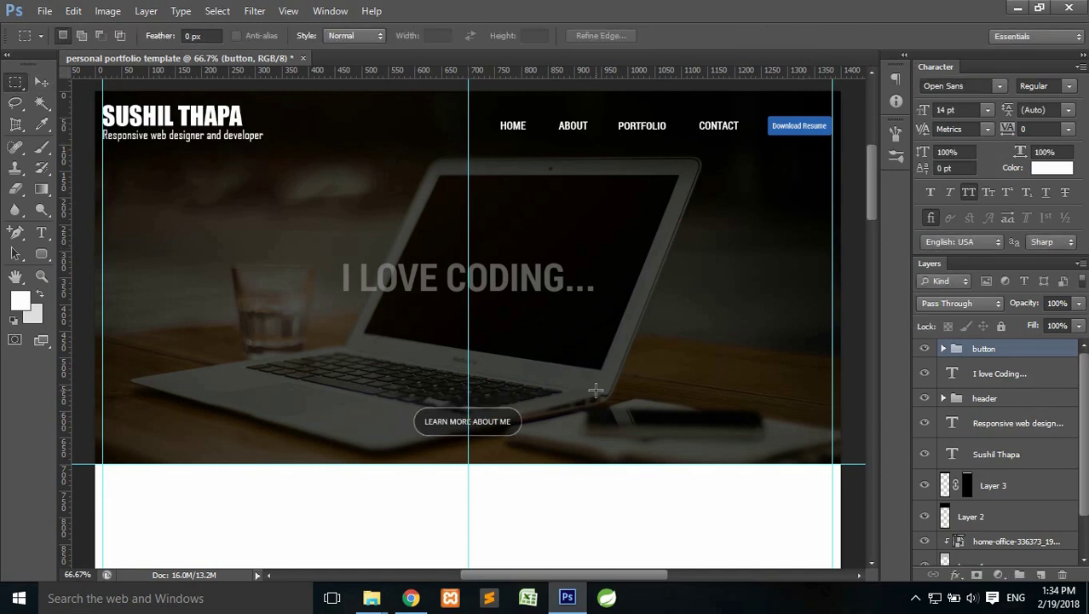
key(ctrl+t)
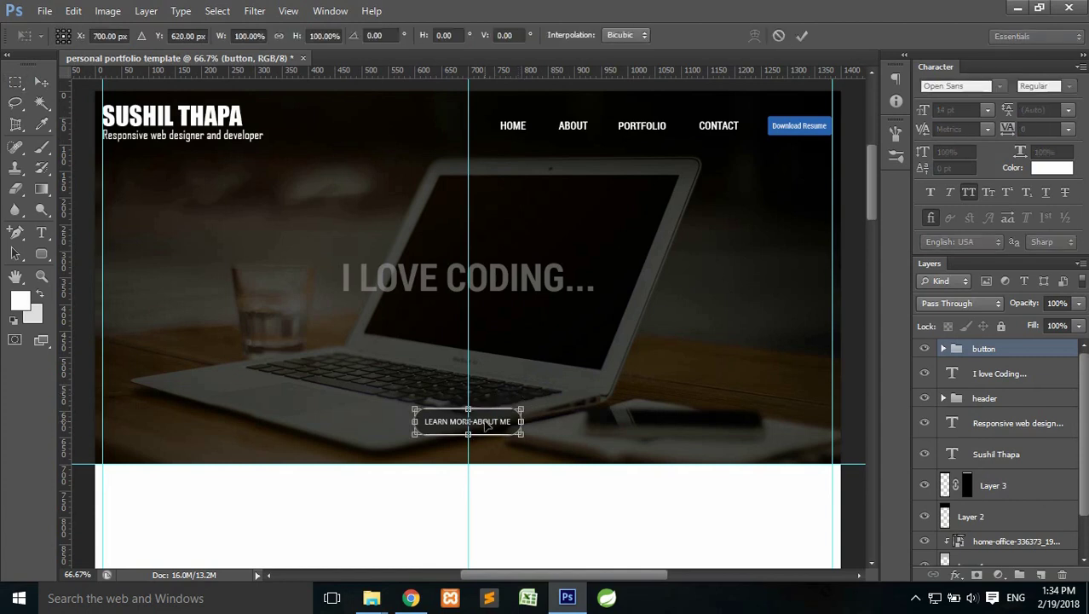
drag(484, 424, 484, 403)
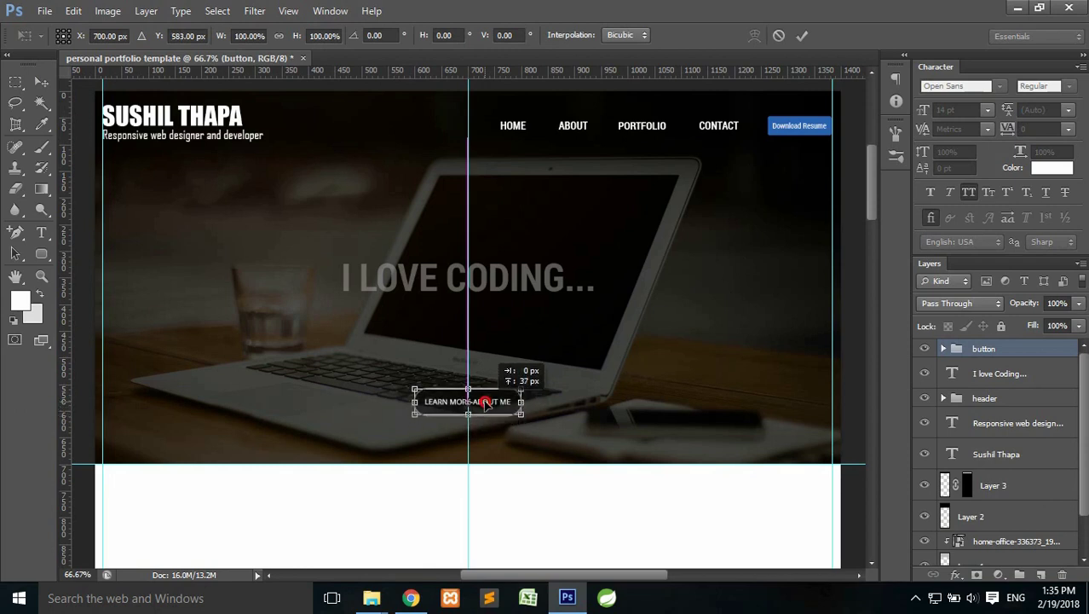
click(810, 35)
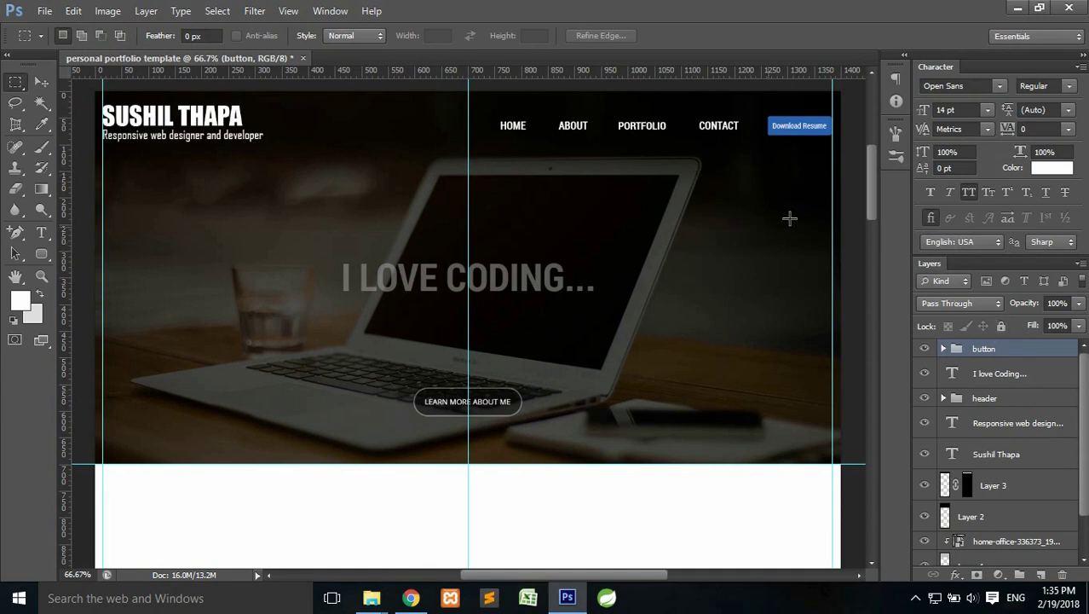
Select all layers from Layer 1 up to the button group
drag(870, 170, 870, 166)
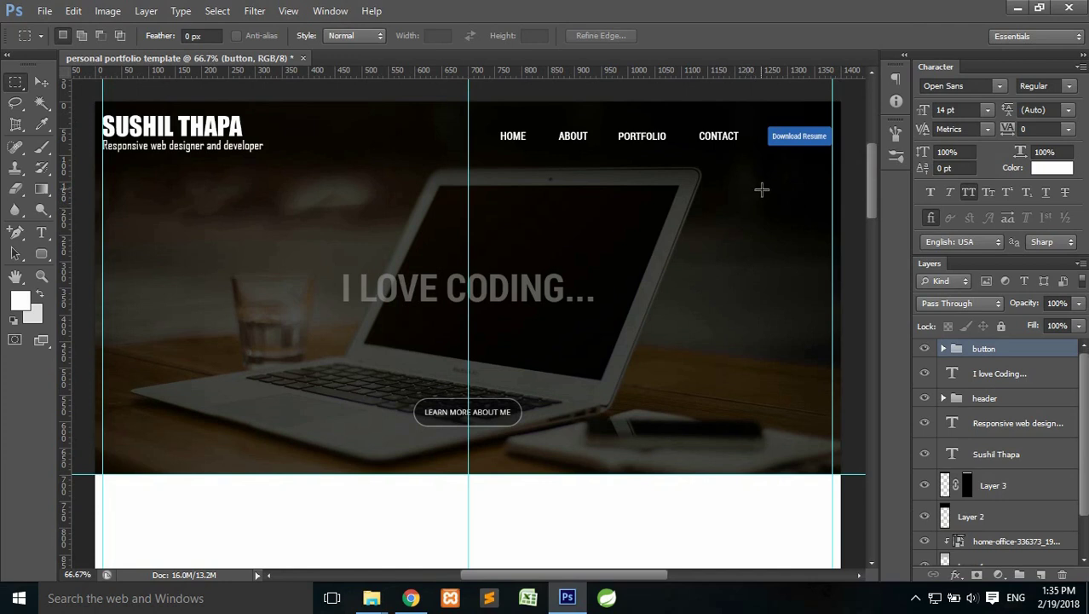
scroll(1011, 513, down, 1)
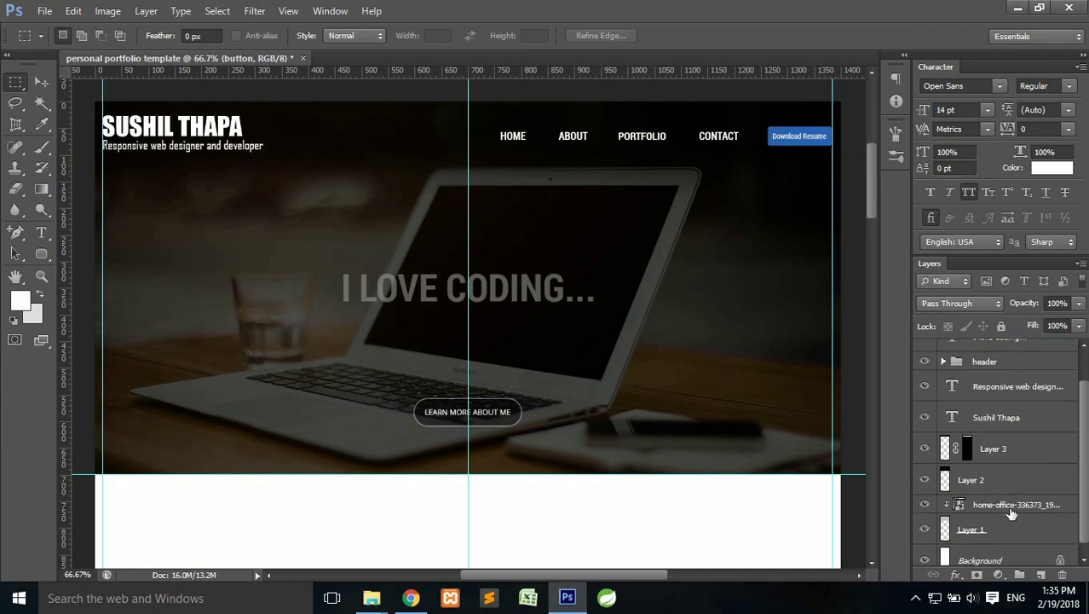
scroll(1011, 513, down, 1)
click(1006, 520)
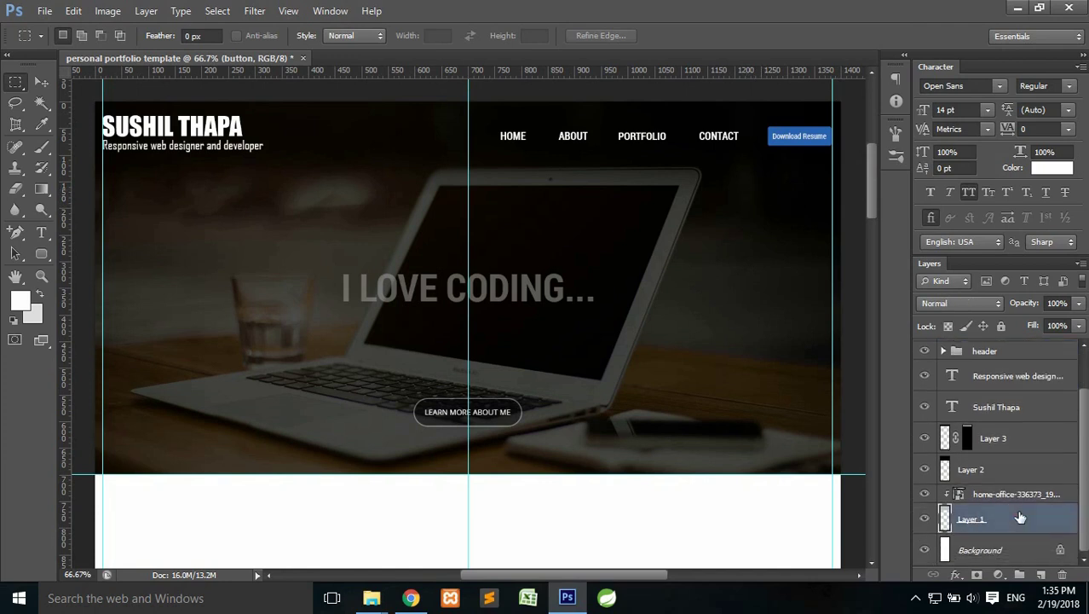
drag(1085, 460, 1085, 418)
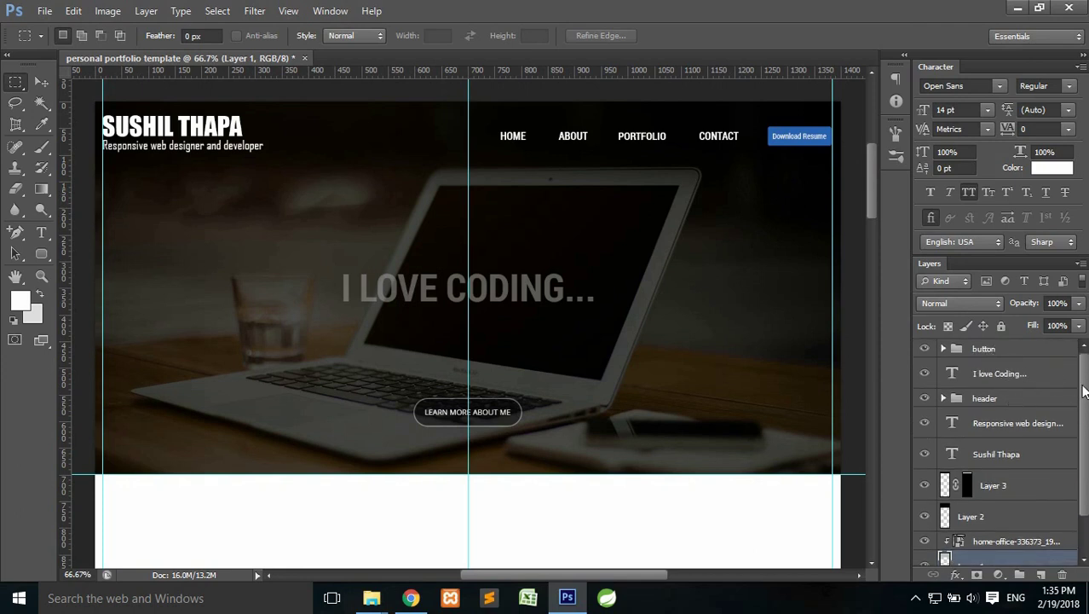
drag(1079, 398, 1083, 437)
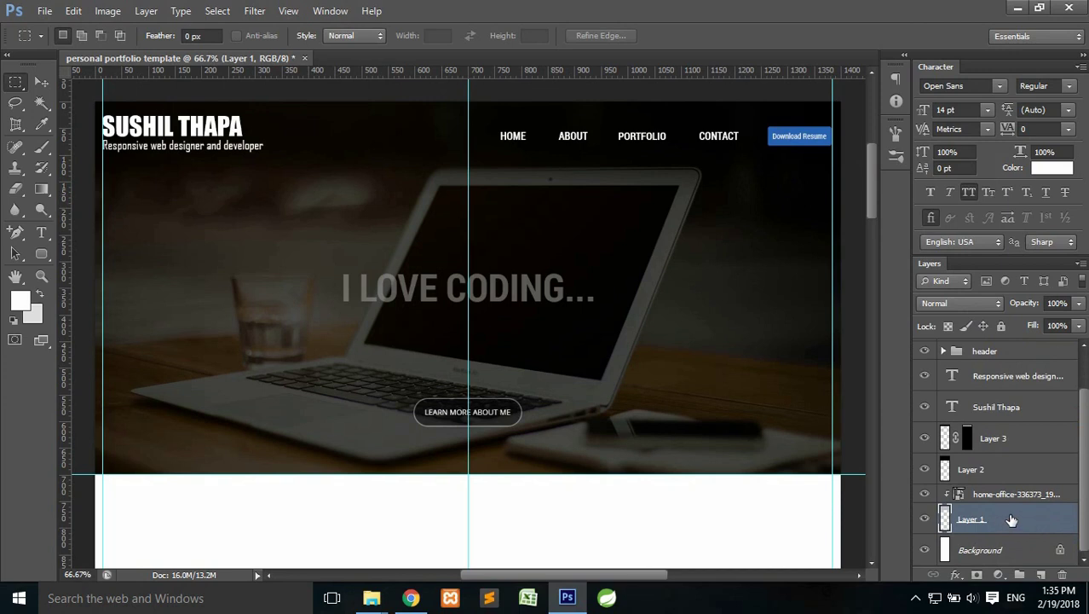
drag(1084, 452, 1086, 364)
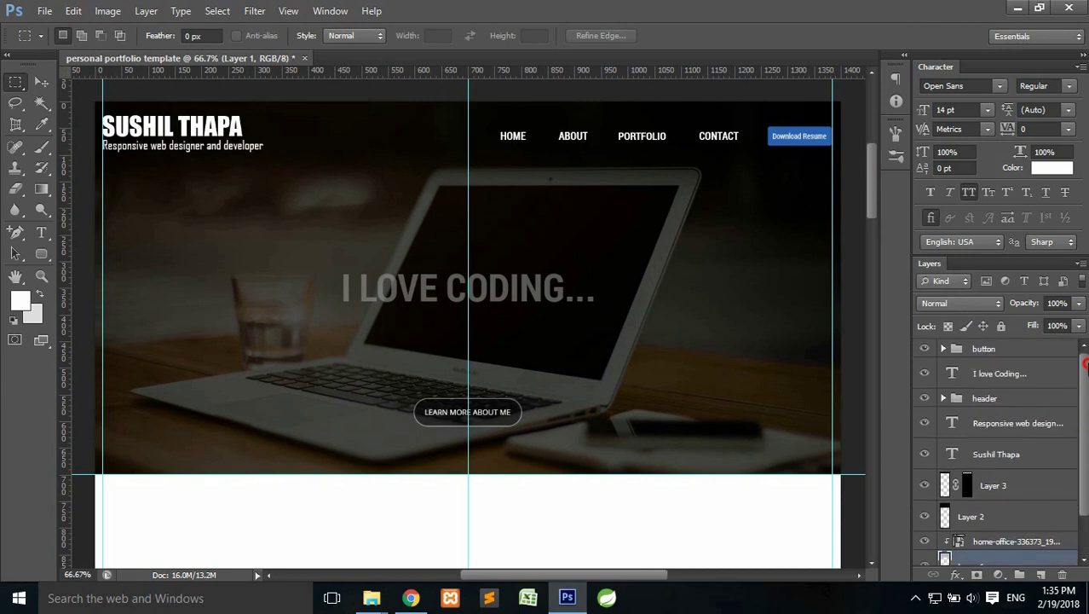
shift+click(999, 349)
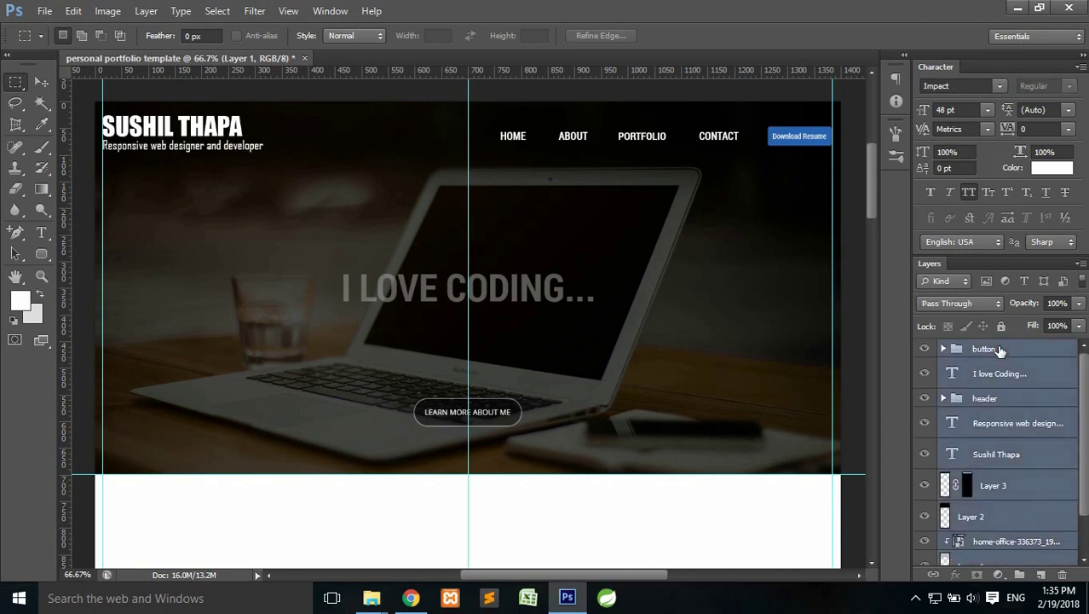
Group the selected layers and name the group 'home'
key(ctrl+g)
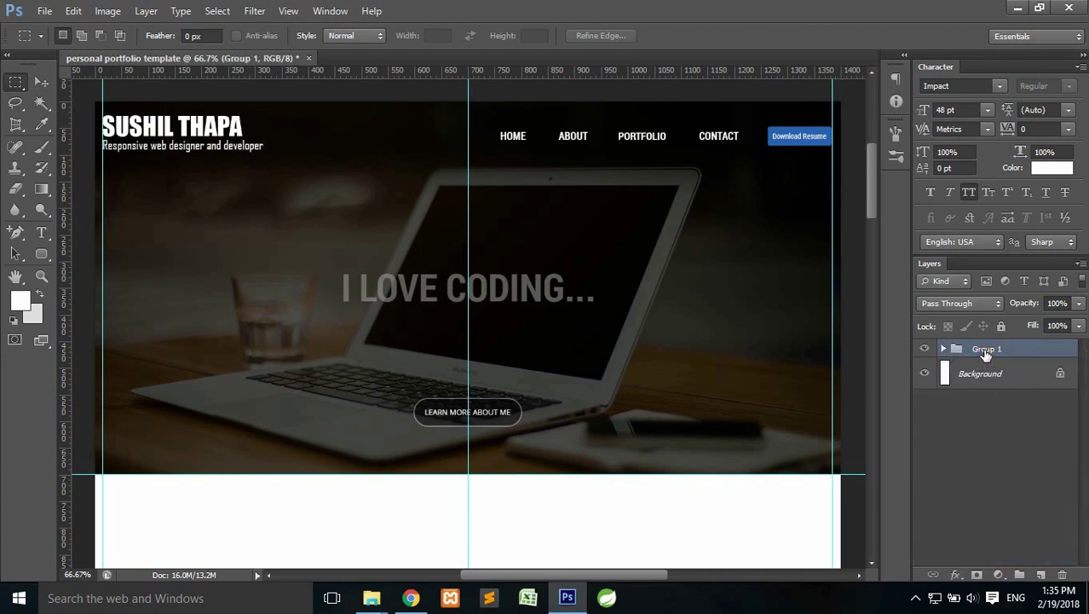
double_click(986, 349)
text(header)
text(home)
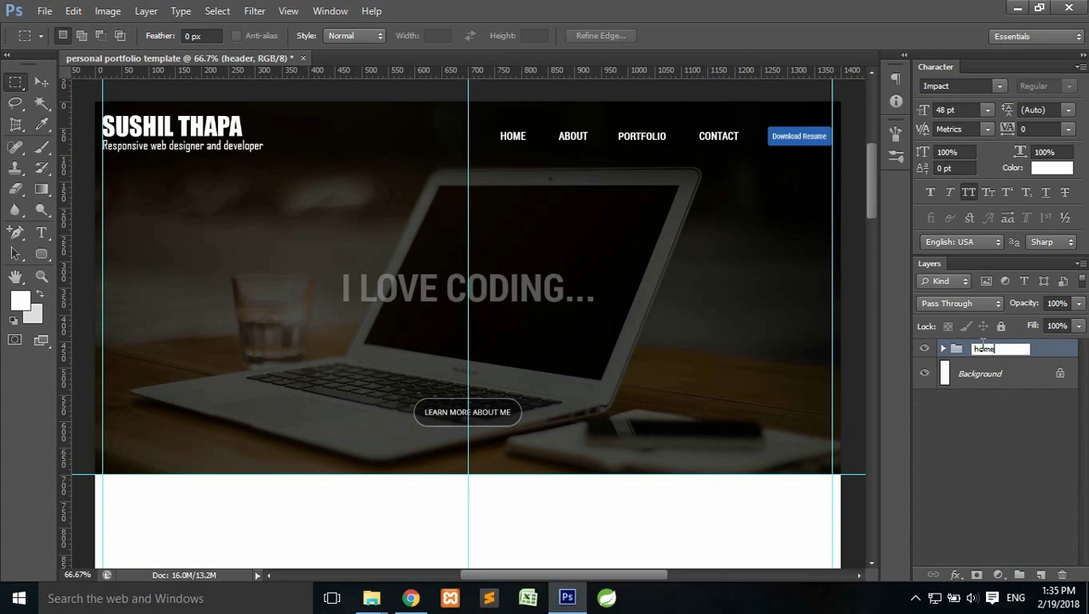
key(Return)
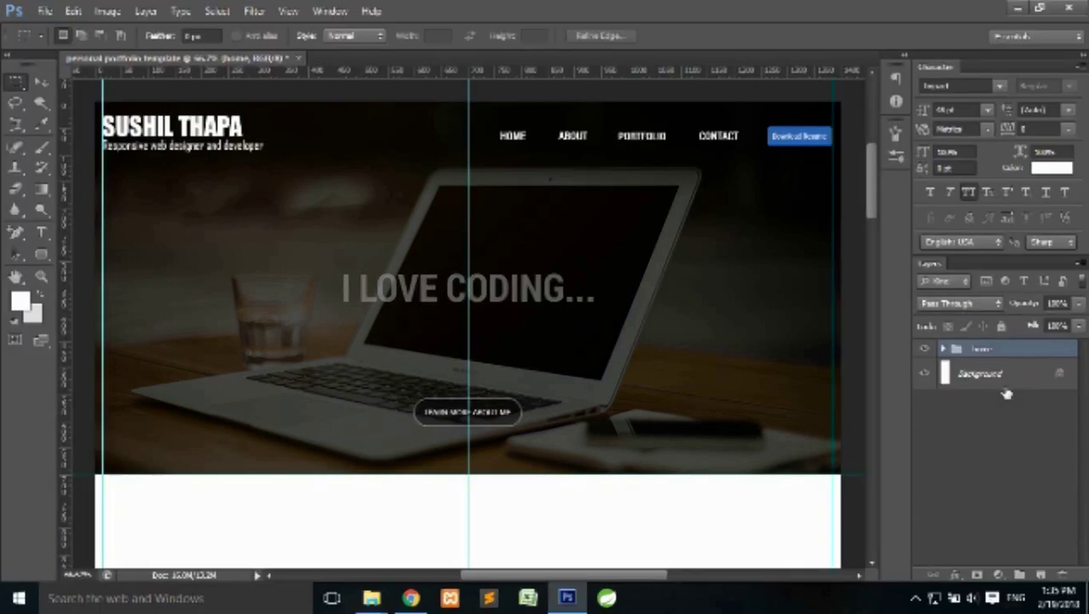